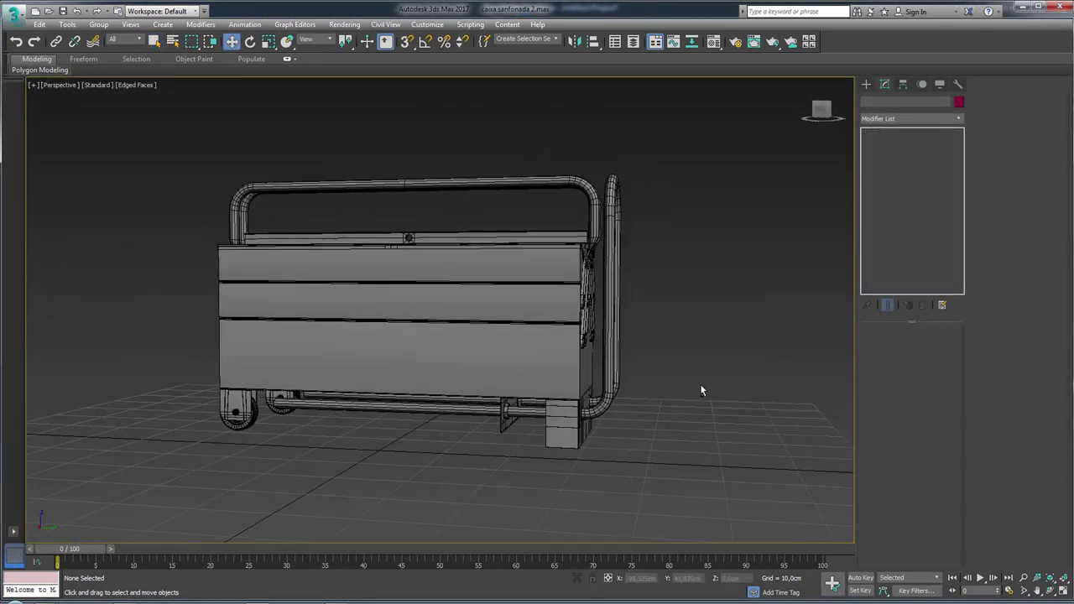
Step: Orbit and zoom around the finished toolbox to inspect its tubular handles from a rear three-quarter view
{"action": "left_click", "coordinate": [611, 383]}
{"action": "mouse_move", "coordinate": [616, 410]}
{"action": "left_mouse_down"}
{"action": "mouse_move", "coordinate": [772, 413]}
{"action": "mouse_move", "coordinate": [691, 383]}
{"action": "left_mouse_up"}
{"action": "mouse_move", "coordinate": [691, 383]}
{"action": "middle_mouse_down", "text": "alt"}
{"action": "mouse_move", "coordinate": [573, 327]}
{"action": "mouse_move", "coordinate": [428, 318]}
{"action": "mouse_move", "coordinate": [639, 312]}
{"action": "middle_mouse_up", "text": "alt"}
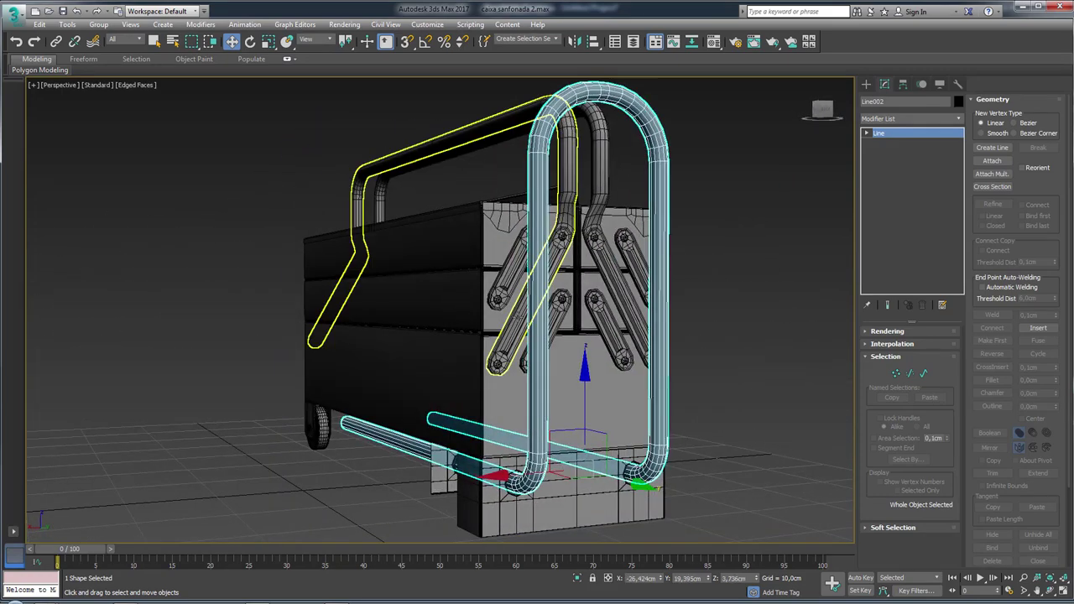
{"action": "left_click", "coordinate": [640, 312]}
{"action": "scroll", "coordinate": [640, 312], "scroll_direction": "up", "scroll_amount": 6}
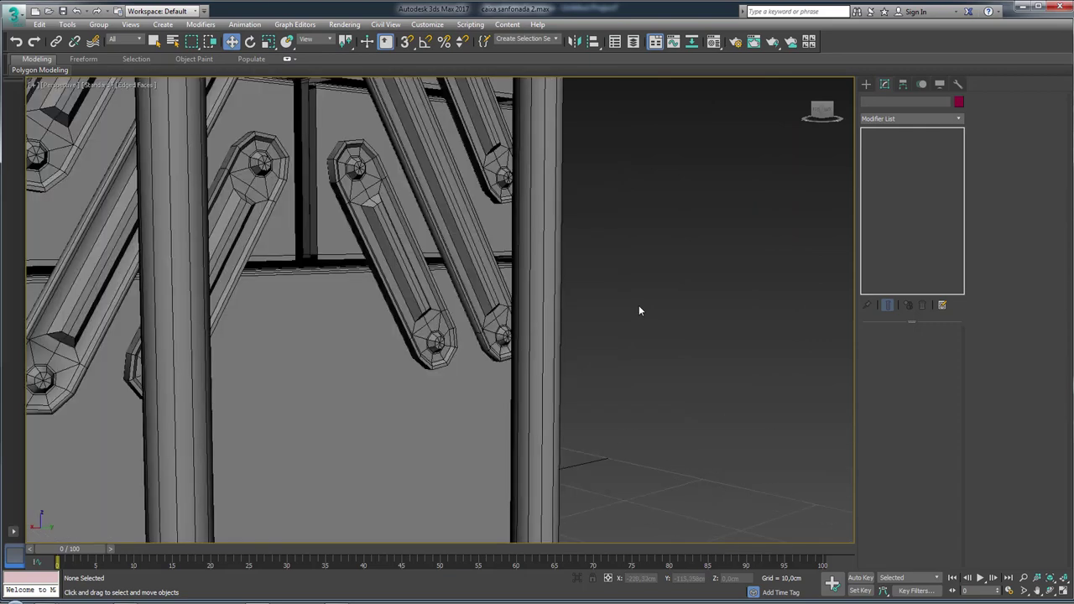
{"action": "scroll", "coordinate": [585, 322], "scroll_direction": "down", "scroll_amount": 6}
{"action": "mouse_move", "coordinate": [585, 323]}
{"action": "middle_mouse_down", "text": "alt"}
{"action": "mouse_move", "coordinate": [470, 327]}
{"action": "mouse_move", "coordinate": [537, 338]}
{"action": "middle_mouse_up", "text": "alt"}
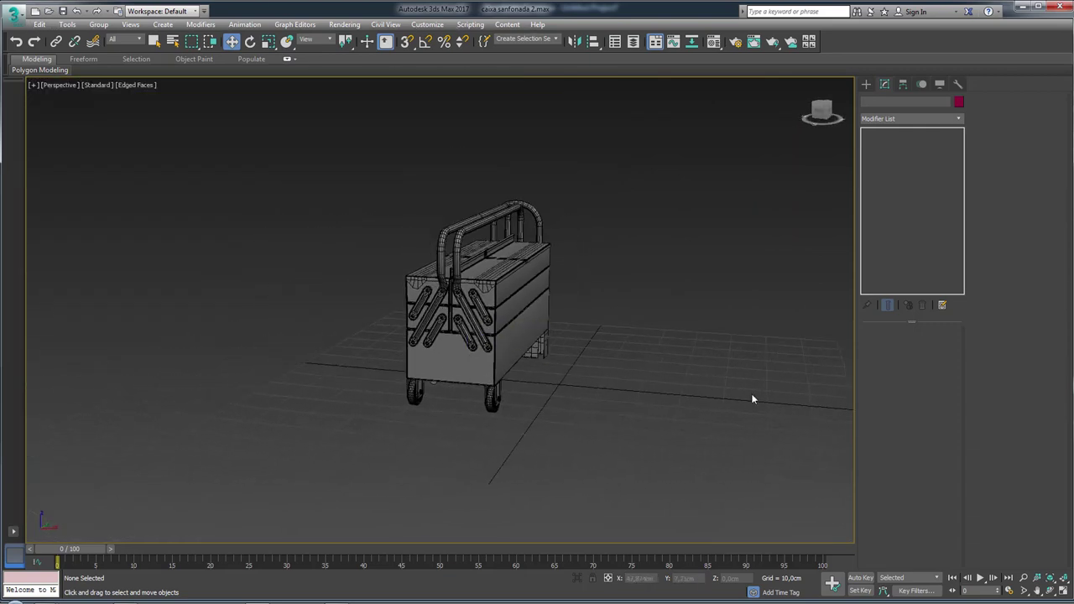
{"action": "scroll", "coordinate": [655, 408], "scroll_direction": "up", "scroll_amount": 2}
{"action": "scroll", "coordinate": [630, 398], "scroll_direction": "up", "scroll_amount": 3}
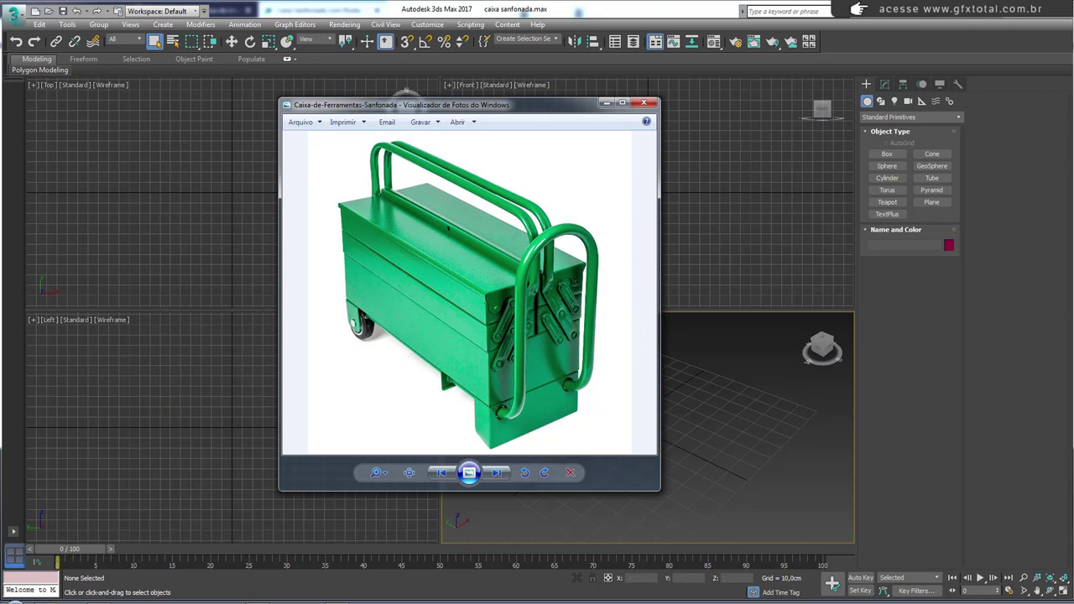
{"action": "key", "text": "alt+Tab"}
{"action": "key", "text": "Home"}
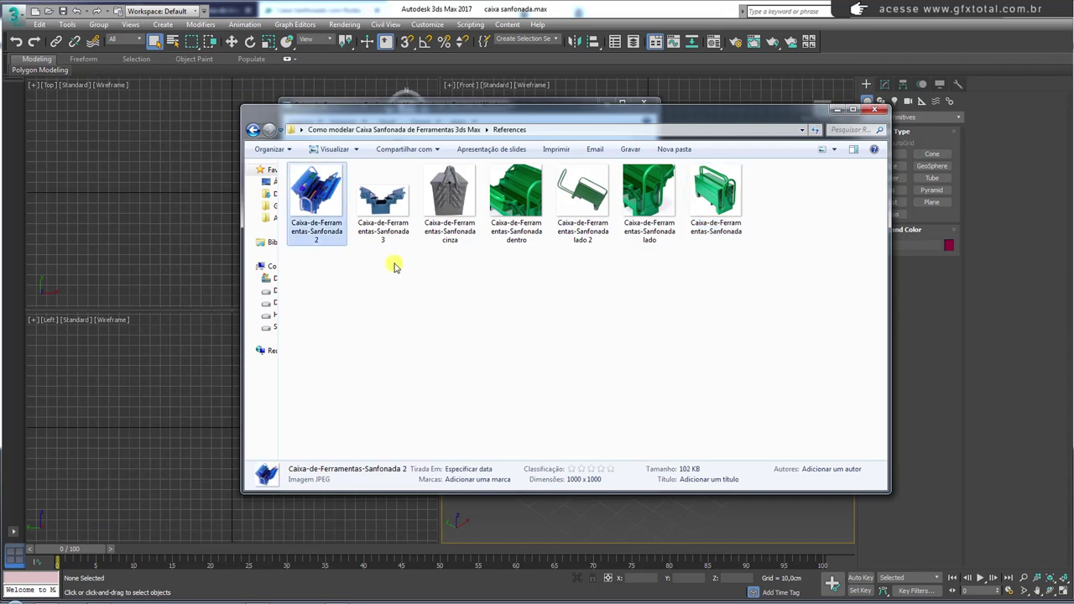
{"action": "left_click", "coordinate": [459, 197]}
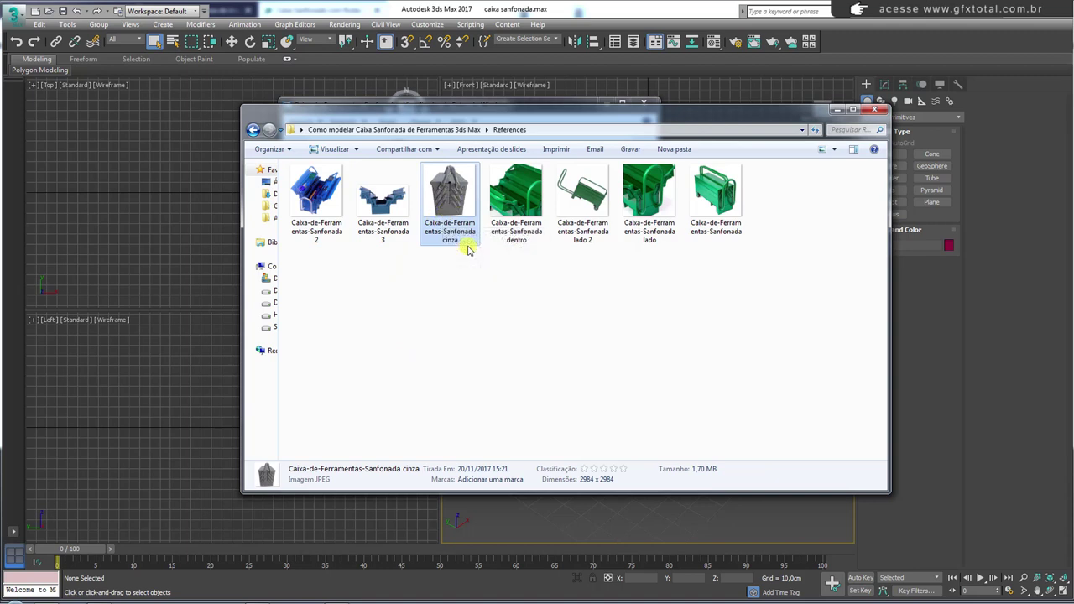
{"action": "left_click_drag", "start_coordinate": [753, 302], "coordinate": [288, 204]}
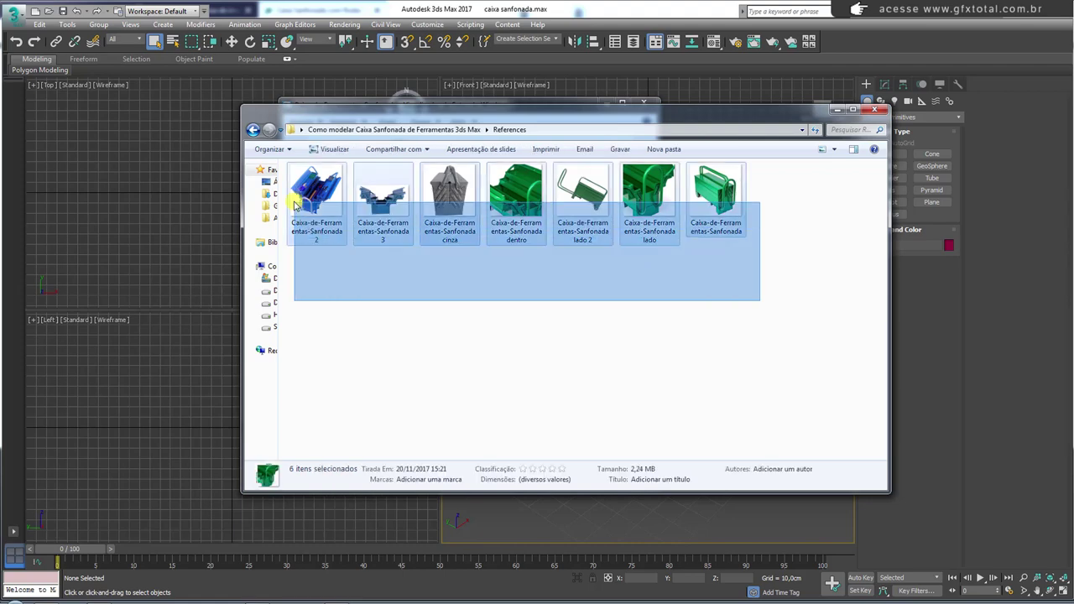
{"action": "left_click", "coordinate": [504, 325]}
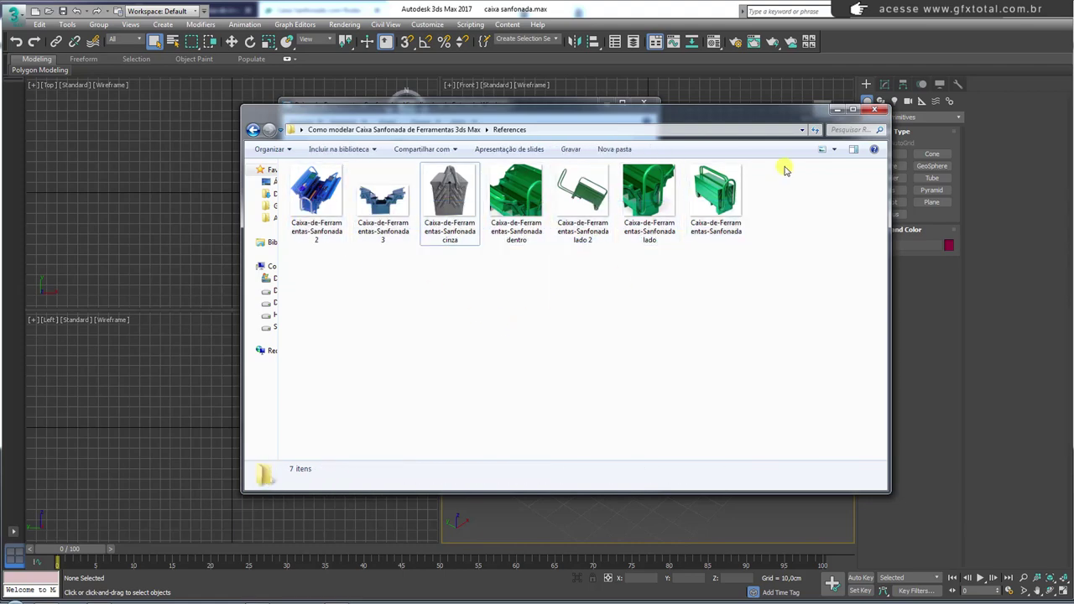
{"action": "left_click", "coordinate": [835, 111]}
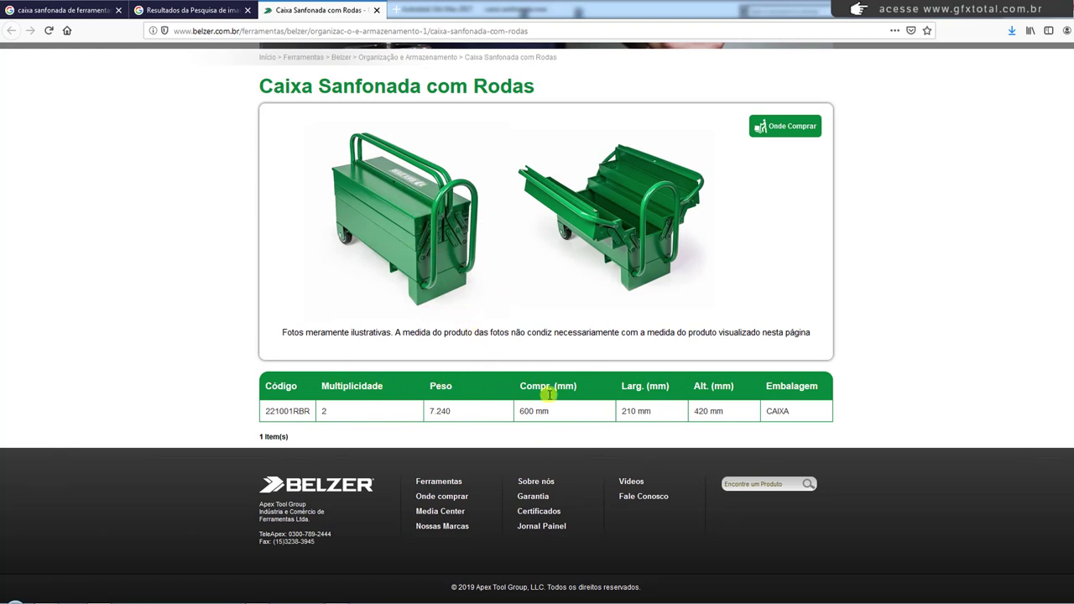
Step: Circle the listed 600 mm length, 210 mm width and 420 mm height, then erase the marks
{"action": "left_click_drag", "start_coordinate": [549, 409], "coordinate": [570, 411]}
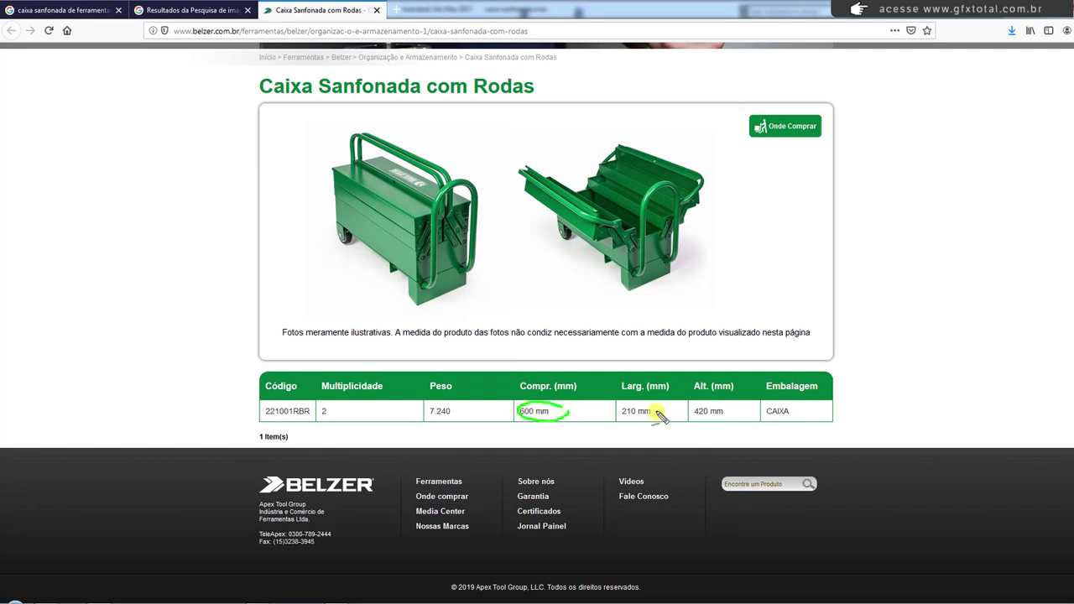
{"action": "left_click_drag", "start_coordinate": [667, 409], "coordinate": [623, 401]}
{"action": "mouse_move", "coordinate": [730, 406]}
{"action": "left_mouse_down"}
{"action": "mouse_move", "coordinate": [691, 425]}
{"action": "mouse_move", "coordinate": [745, 407]}
{"action": "left_mouse_up"}
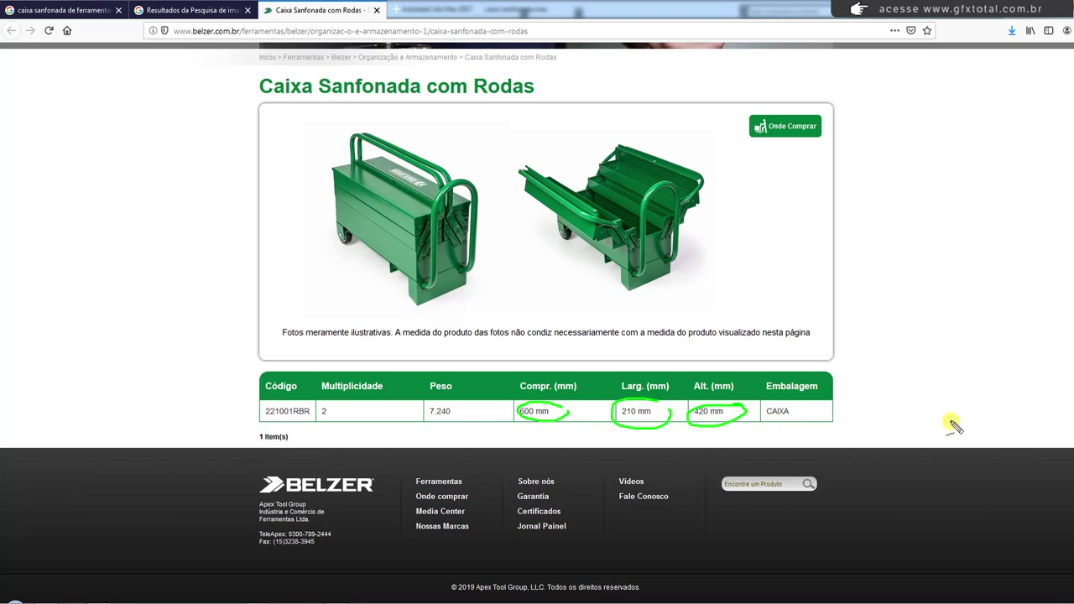
{"action": "key", "text": "Escape"}
Step: Draw a box in the Perspective viewport and give it a 42 cm height
{"action": "left_click", "coordinate": [268, 600]}
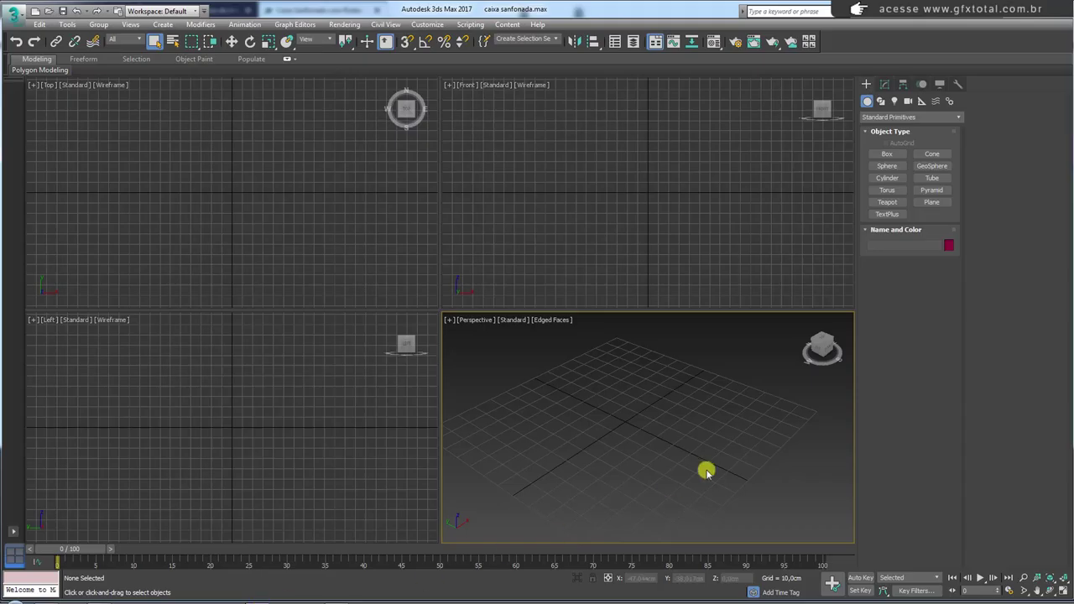
{"action": "middle_click_drag", "start_coordinate": [621, 409], "coordinate": [616, 403], "text": "alt"}
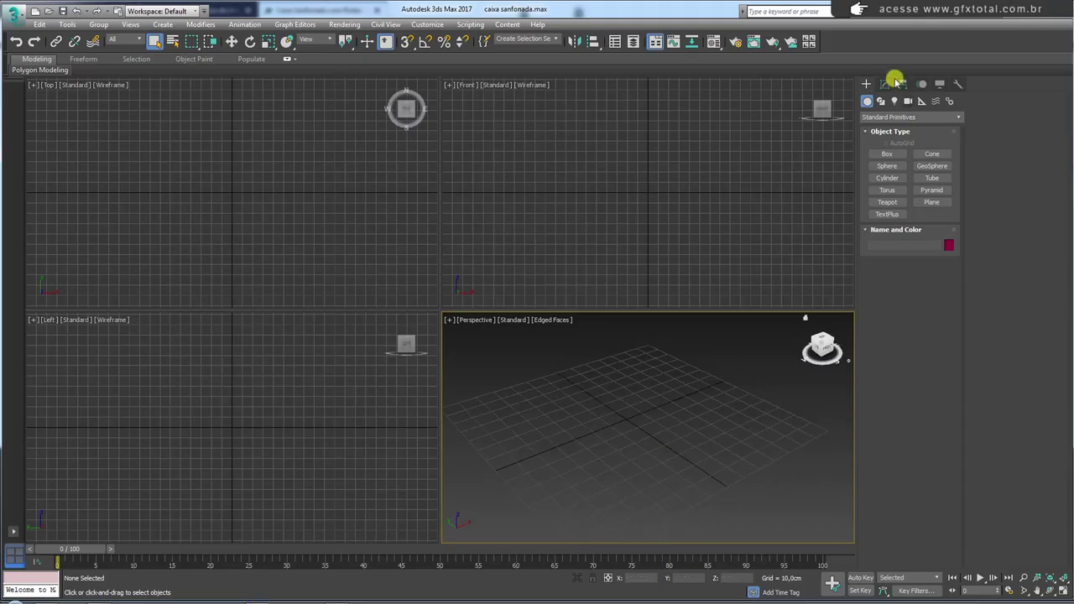
{"action": "left_click", "coordinate": [869, 101]}
{"action": "left_click", "coordinate": [887, 154]}
{"action": "left_click_drag", "start_coordinate": [552, 389], "coordinate": [713, 460]}
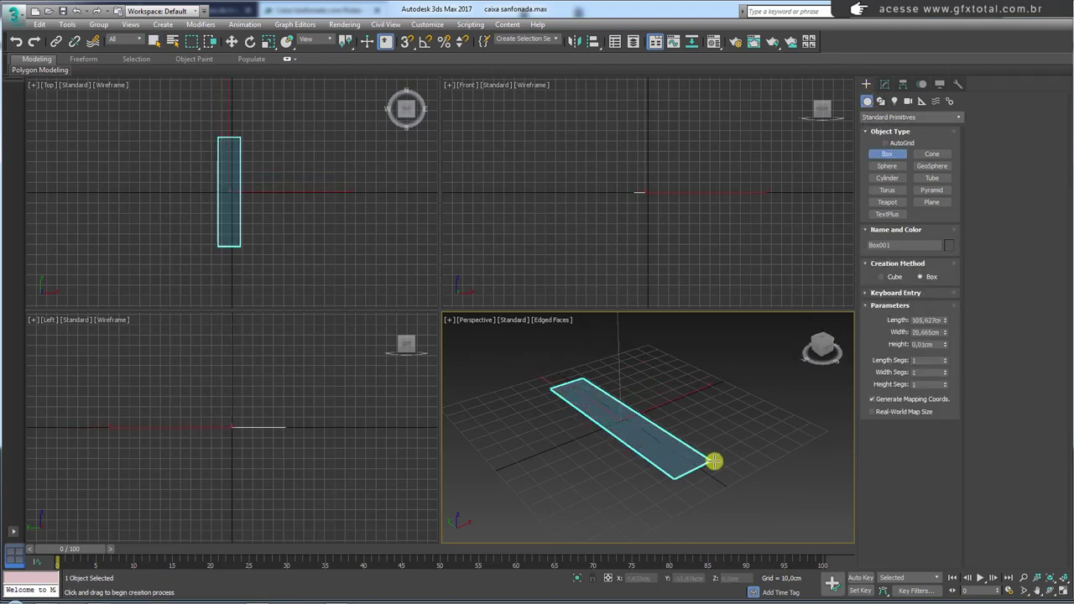
{"action": "left_click", "coordinate": [731, 359]}
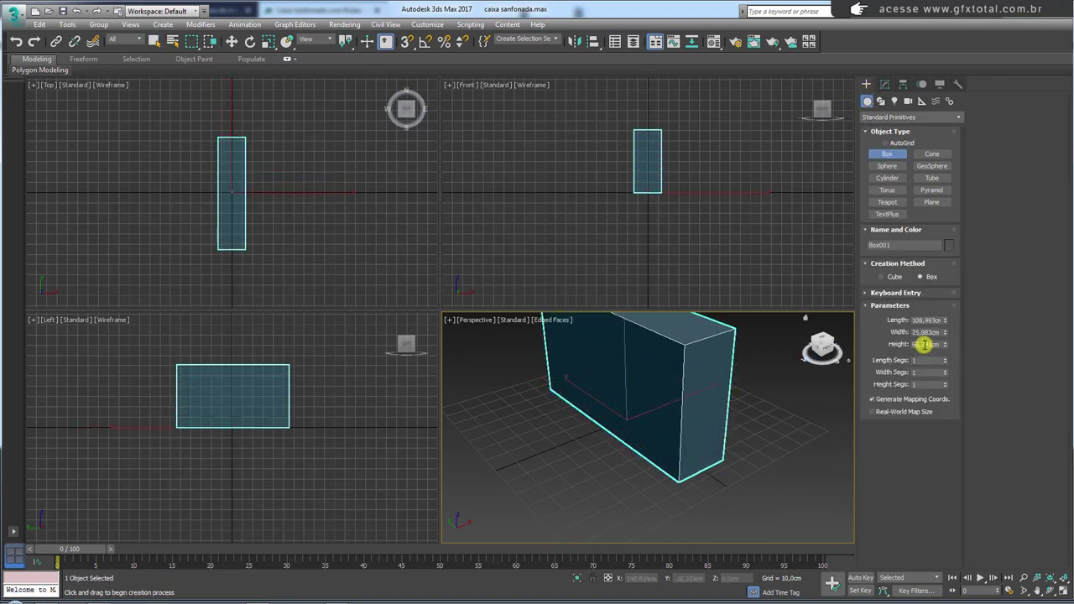
{"action": "type", "text": "42"}
{"action": "key", "text": "Return"}
Step: Set the box width to 21 cm and length to 60 cm
{"action": "double_click", "coordinate": [923, 333]}
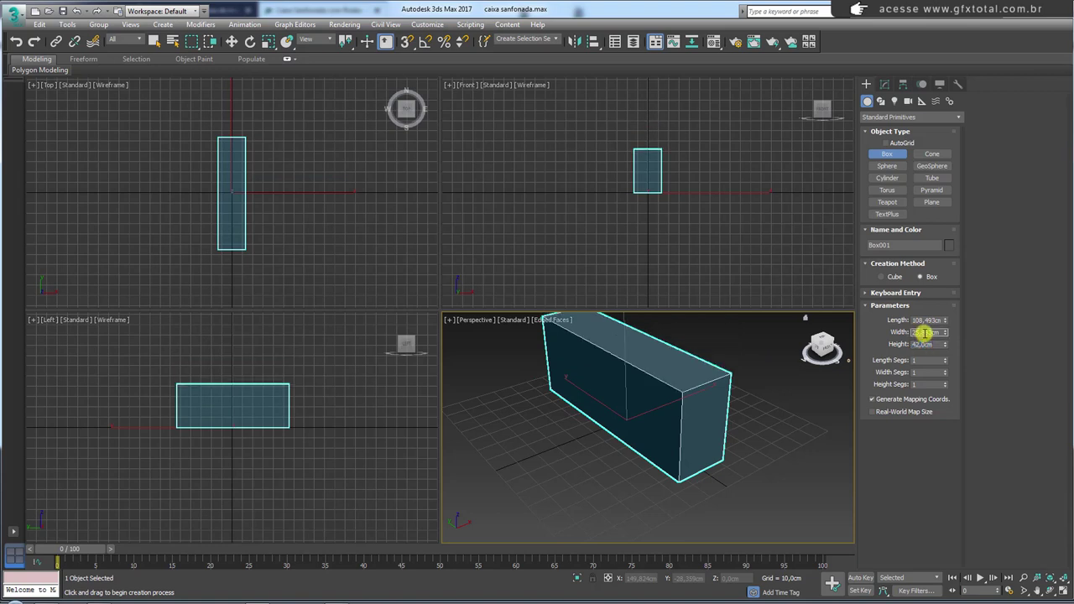
{"action": "type", "text": "21"}
{"action": "key", "text": "Return"}
{"action": "double_click", "coordinate": [925, 320]}
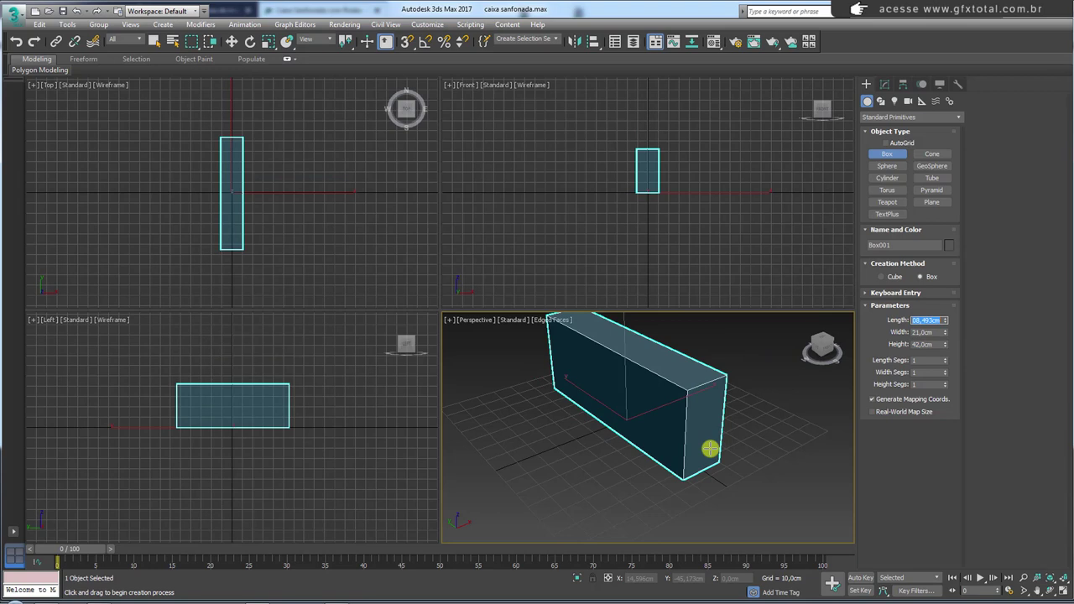
{"action": "type", "text": "60"}
{"action": "key", "text": "Return"}
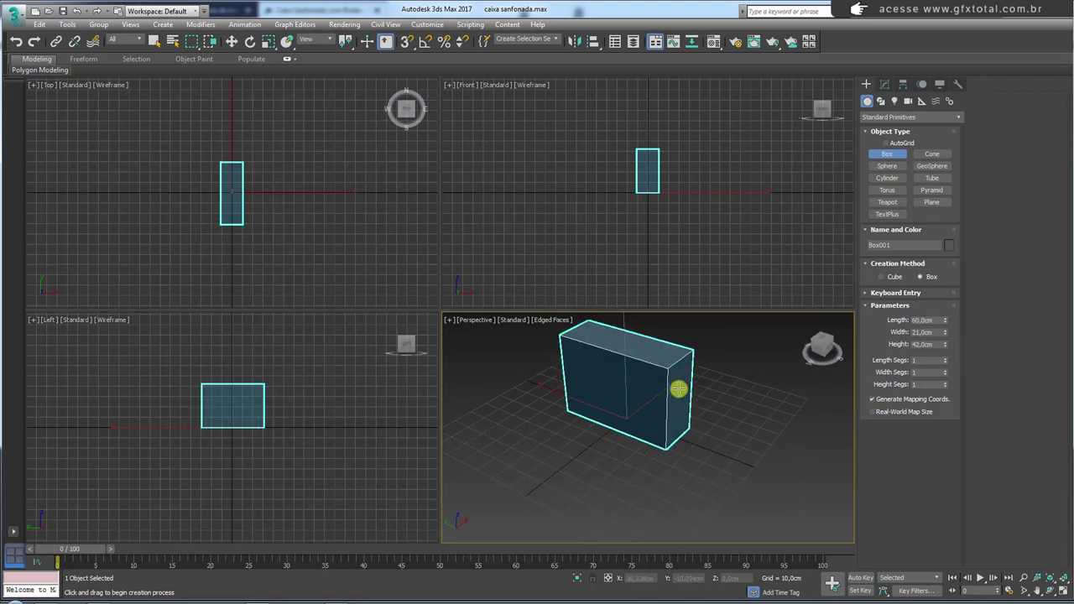
{"action": "middle_click_drag", "start_coordinate": [678, 389], "coordinate": [609, 403], "text": "alt"}
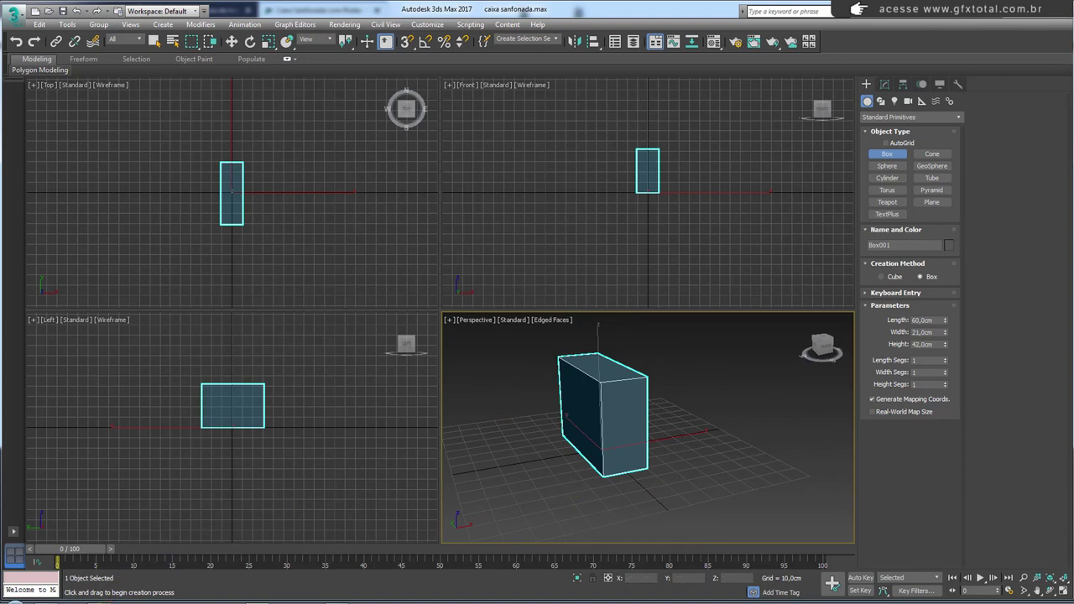
{"action": "left_click", "coordinate": [106, 603]}
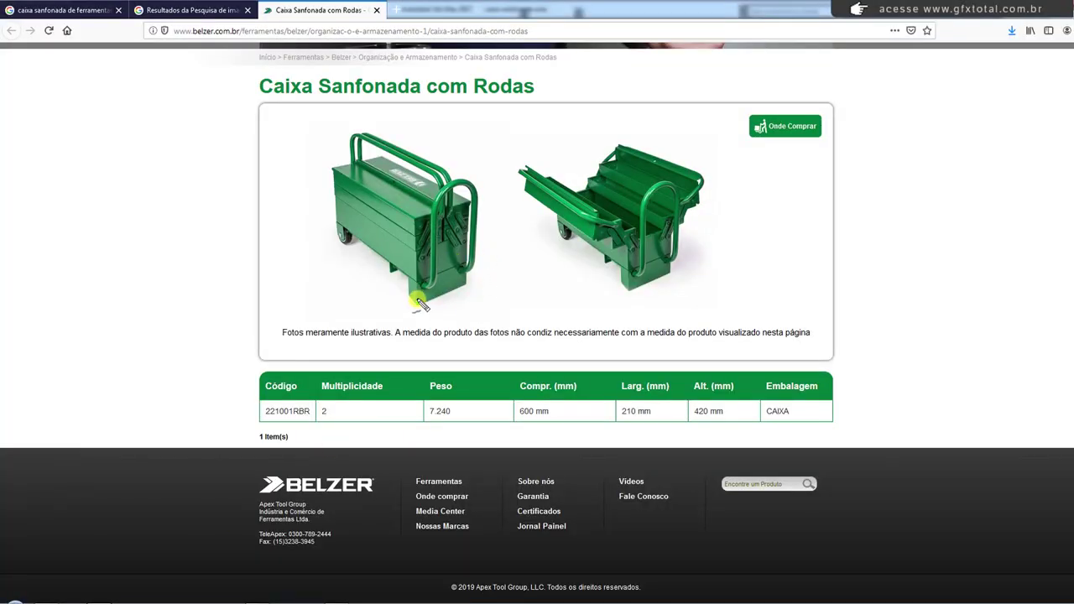
{"action": "mouse_move", "coordinate": [417, 302]}
{"action": "left_mouse_down"}
{"action": "mouse_move", "coordinate": [475, 143]}
{"action": "mouse_move", "coordinate": [477, 276]}
{"action": "mouse_move", "coordinate": [439, 297]}
{"action": "mouse_move", "coordinate": [432, 225]}
{"action": "left_mouse_up"}
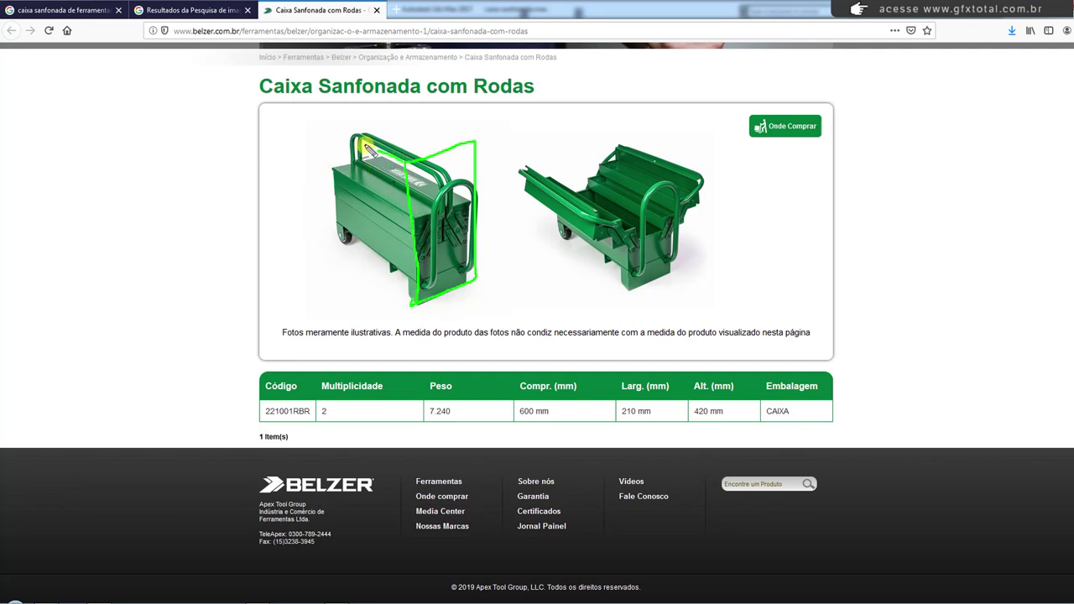
{"action": "mouse_move", "coordinate": [328, 132]}
{"action": "left_mouse_down"}
{"action": "mouse_move", "coordinate": [328, 240]}
{"action": "mouse_move", "coordinate": [412, 307]}
{"action": "left_mouse_up"}
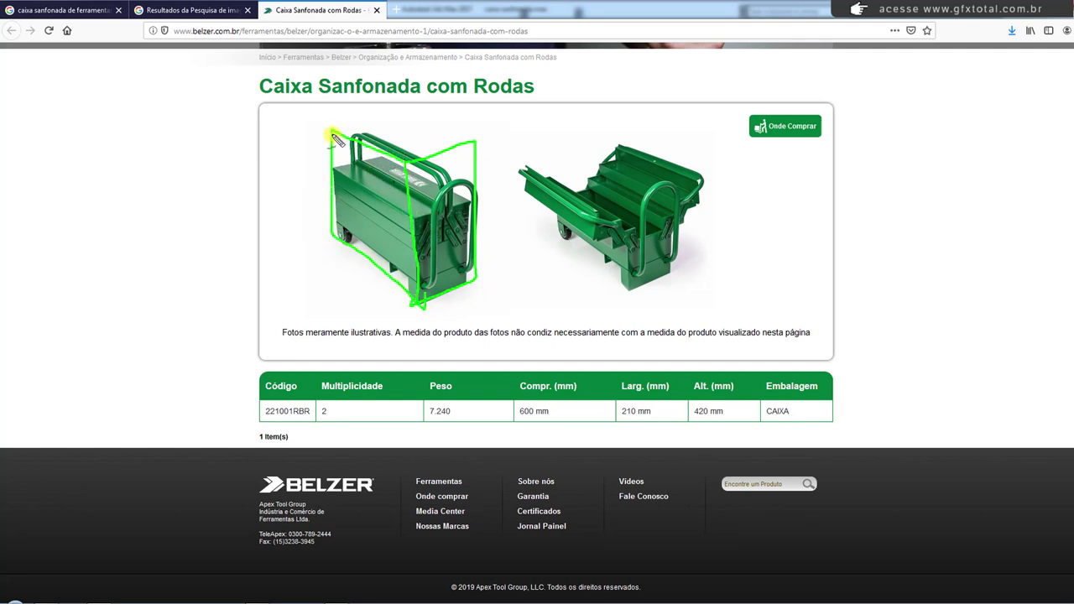
{"action": "mouse_move", "coordinate": [334, 137]}
{"action": "left_mouse_down"}
{"action": "mouse_move", "coordinate": [378, 107]}
{"action": "mouse_move", "coordinate": [477, 145]}
{"action": "left_mouse_up"}
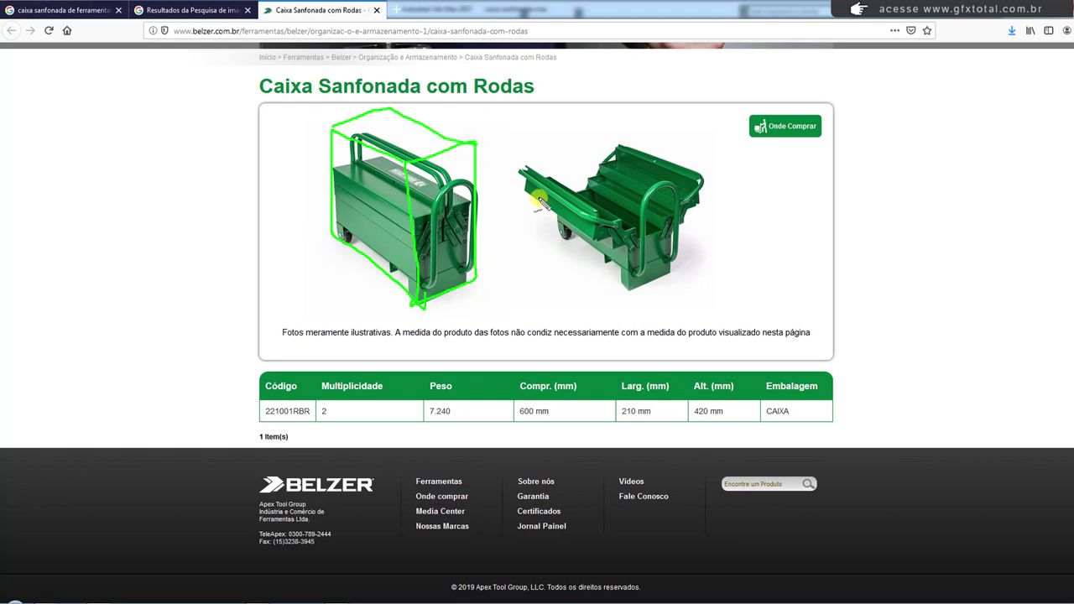
{"action": "key", "text": "Escape"}
{"action": "key", "text": "alt"}
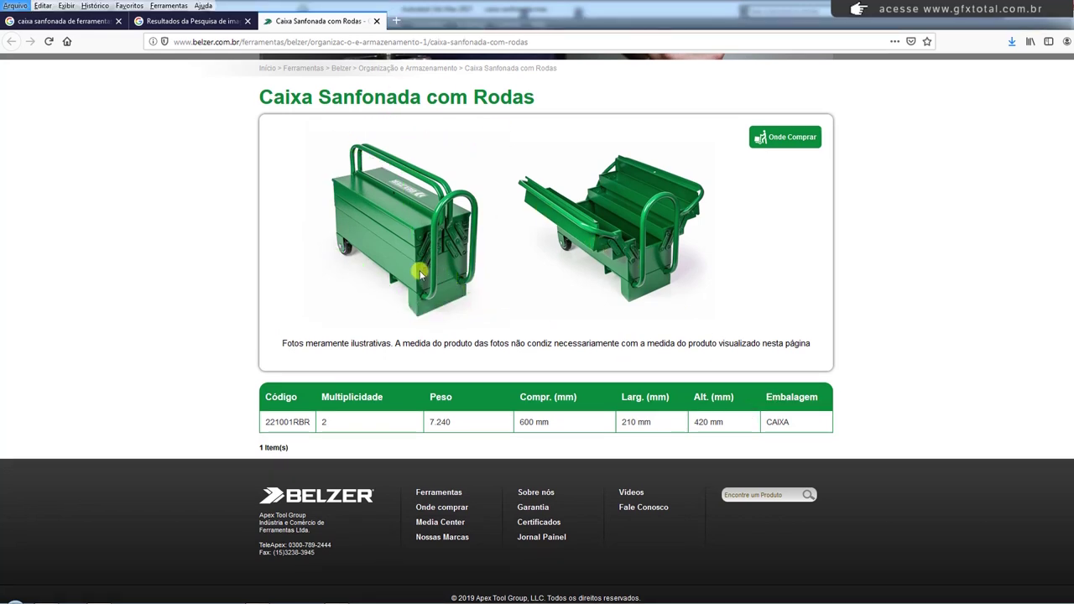
{"action": "mouse_move", "coordinate": [419, 316]}
{"action": "left_mouse_down"}
{"action": "mouse_move", "coordinate": [419, 195]}
{"action": "mouse_move", "coordinate": [473, 171]}
{"action": "mouse_move", "coordinate": [474, 252]}
{"action": "mouse_move", "coordinate": [447, 309]}
{"action": "mouse_move", "coordinate": [423, 279]}
{"action": "mouse_move", "coordinate": [415, 202]}
{"action": "mouse_move", "coordinate": [327, 145]}
{"action": "mouse_move", "coordinate": [344, 260]}
{"action": "mouse_move", "coordinate": [417, 315]}
{"action": "left_mouse_up"}
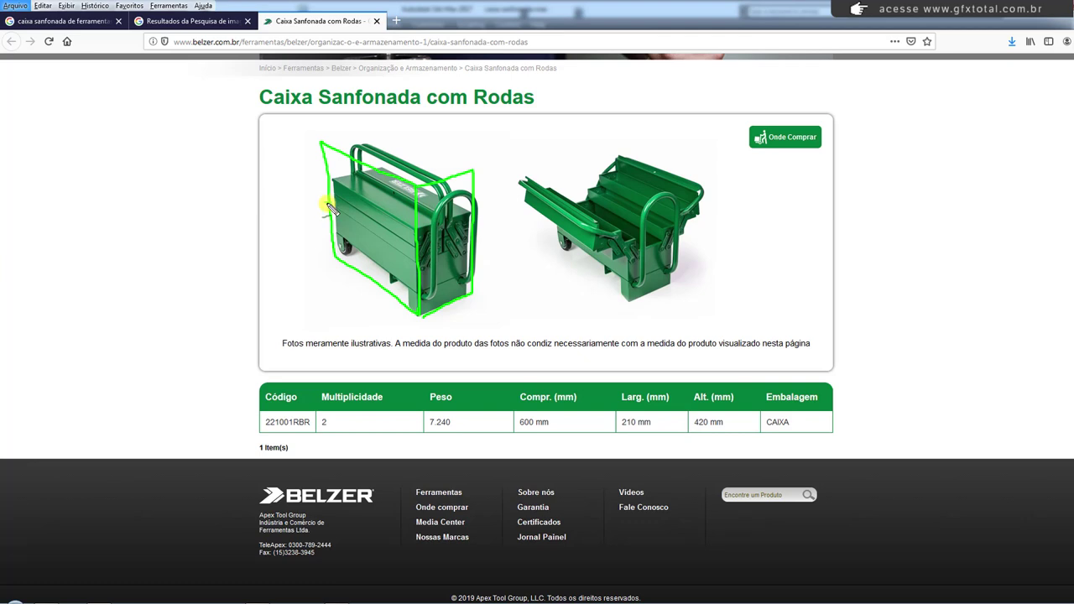
{"action": "mouse_move", "coordinate": [330, 209]}
{"action": "left_mouse_down"}
{"action": "mouse_move", "coordinate": [414, 264]}
{"action": "mouse_move", "coordinate": [468, 254]}
{"action": "left_mouse_up"}
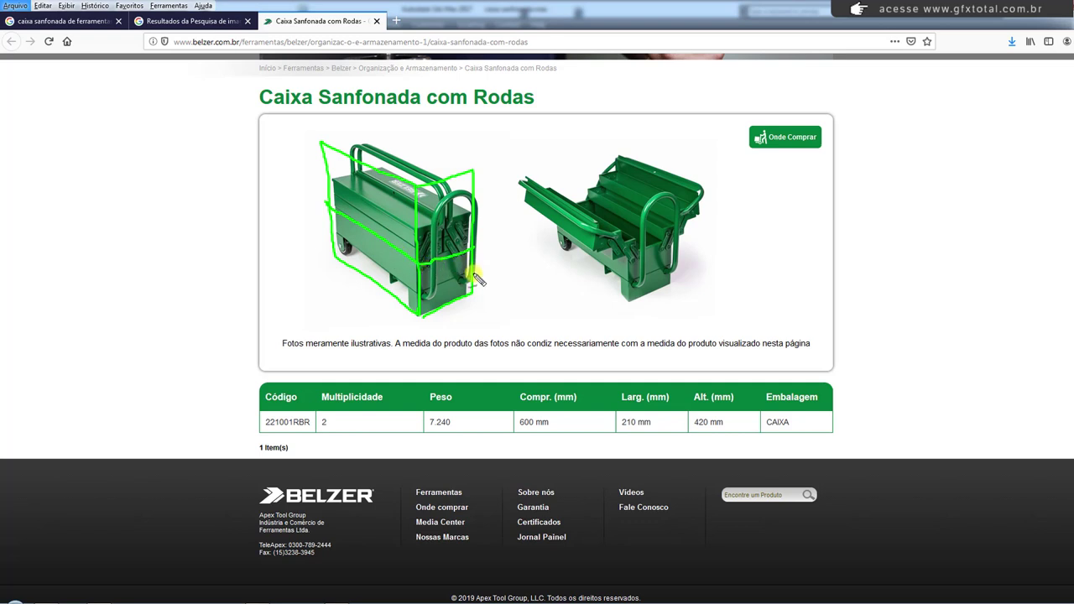
{"action": "mouse_move", "coordinate": [474, 278]}
{"action": "left_mouse_down"}
{"action": "mouse_move", "coordinate": [413, 294]}
{"action": "mouse_move", "coordinate": [340, 242]}
{"action": "left_mouse_up"}
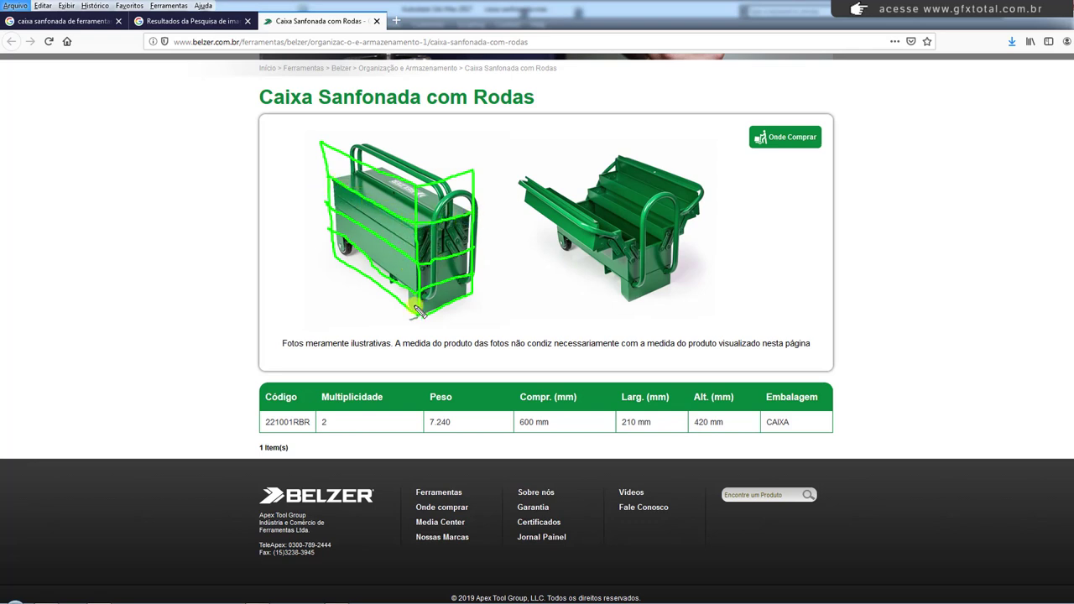
{"action": "left_click_drag", "start_coordinate": [332, 194], "coordinate": [481, 239]}
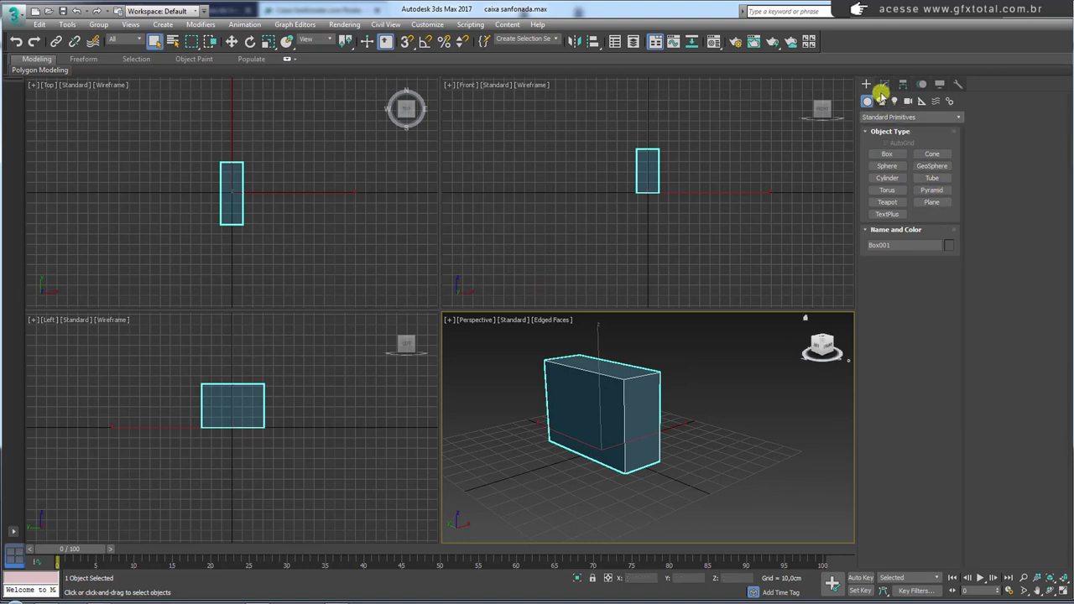
Step: Convert the box to an Editable Poly
{"action": "left_click", "coordinate": [884, 84]}
{"action": "right_click", "coordinate": [644, 383]}
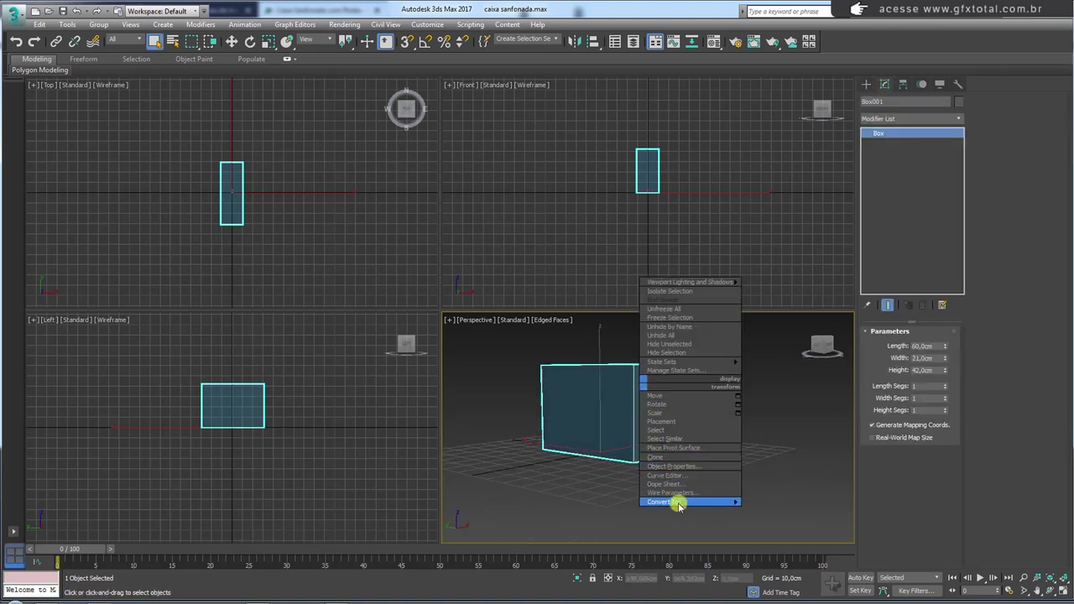
{"action": "mouse_move", "coordinate": [690, 502]}
{"action": "left_click", "coordinate": [764, 510]}
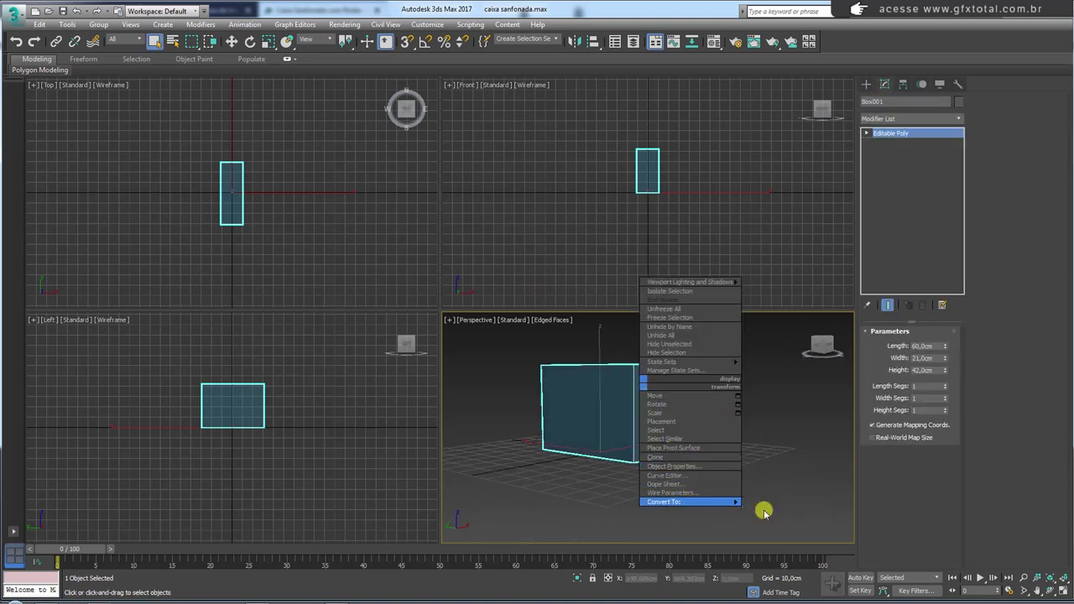
Step: Connect the four vertical edges with three edge loops and shift the loops slightly down
{"action": "key", "text": "2"}
{"action": "left_click_drag", "start_coordinate": [465, 422], "coordinate": [655, 422]}
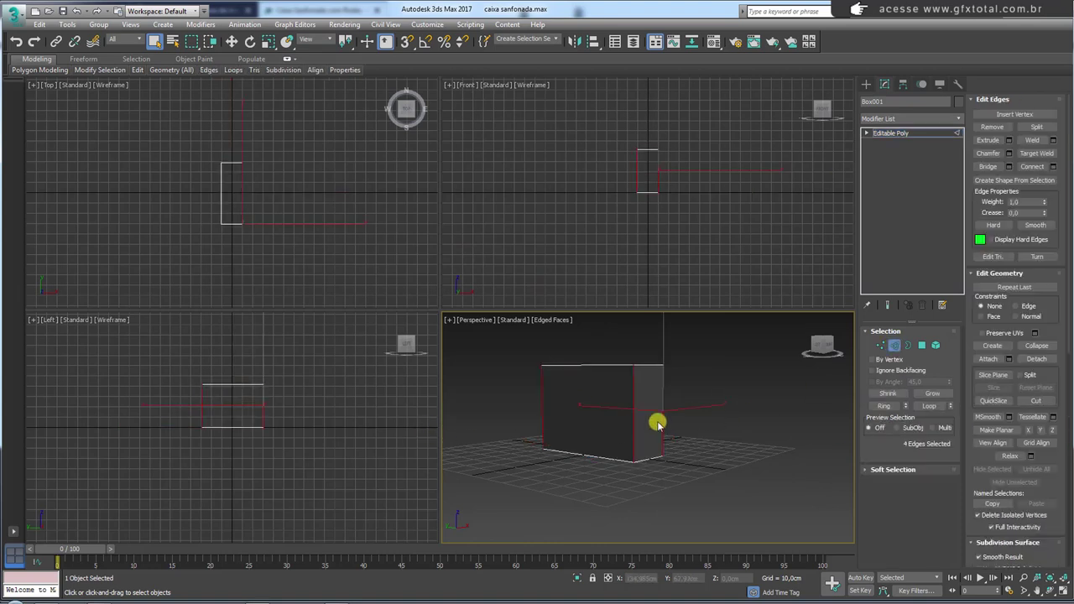
{"action": "scroll", "coordinate": [672, 412], "scroll_direction": "up", "scroll_amount": 3}
{"action": "left_click", "coordinate": [1052, 166]}
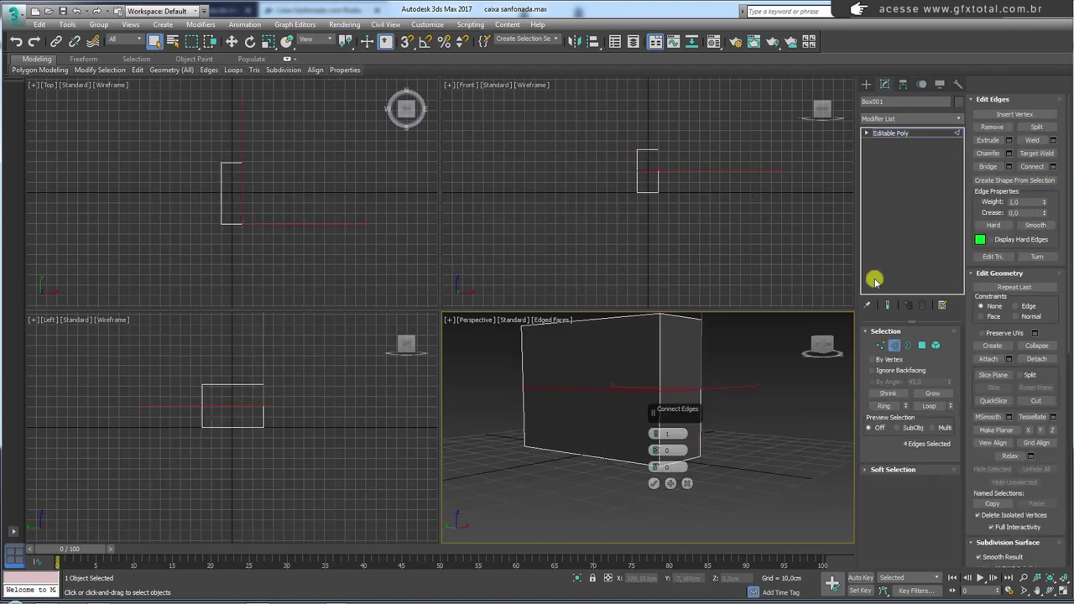
{"action": "left_click_drag", "start_coordinate": [657, 433], "coordinate": [657, 427]}
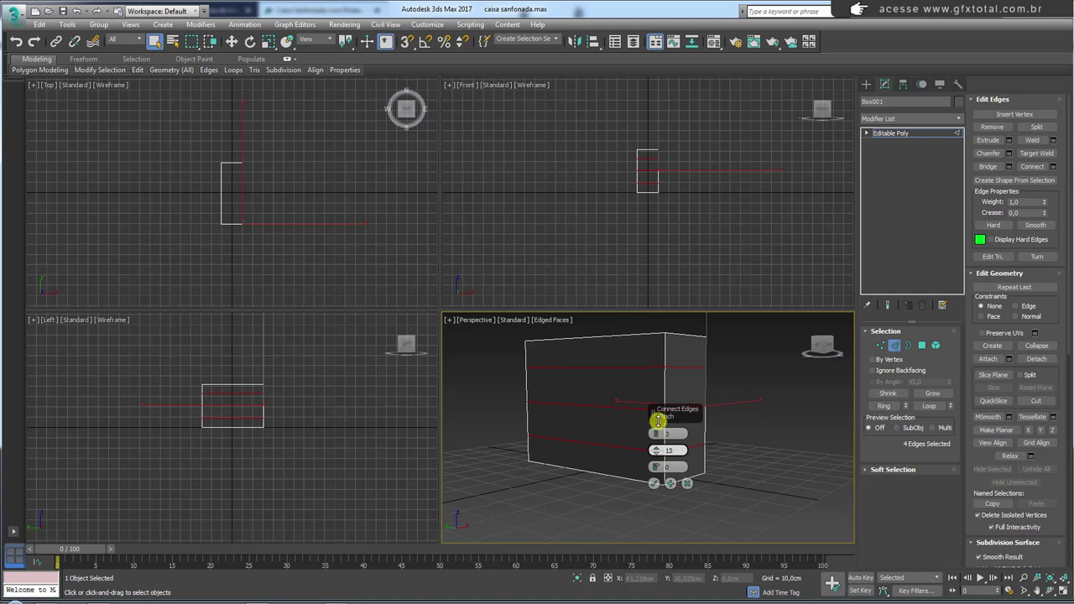
{"action": "left_click", "coordinate": [654, 484]}
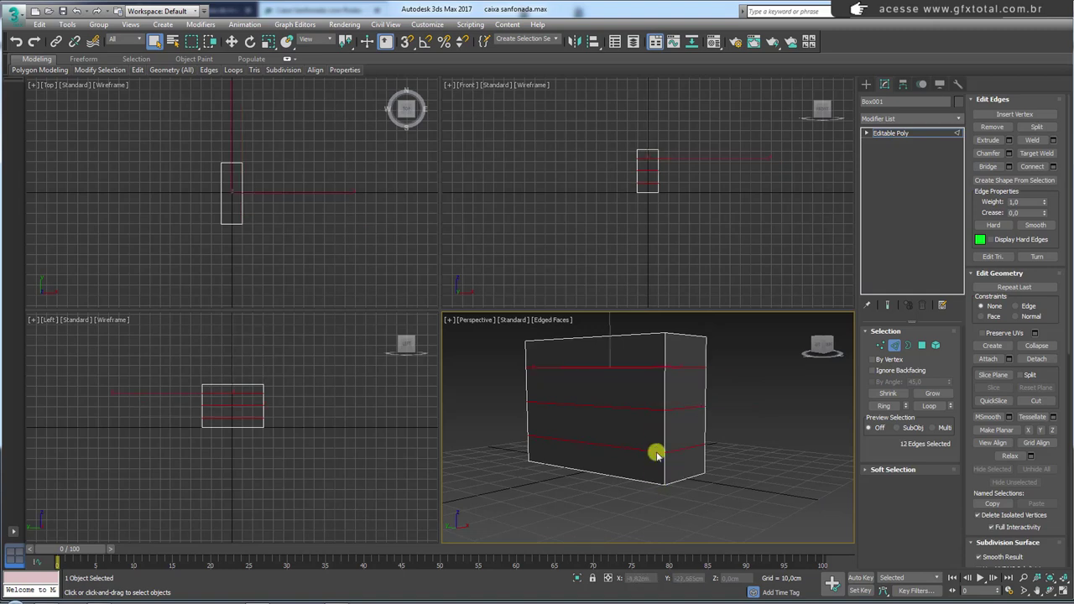
{"action": "key", "text": "w"}
{"action": "left_click_drag", "start_coordinate": [607, 320], "coordinate": [616, 327]}
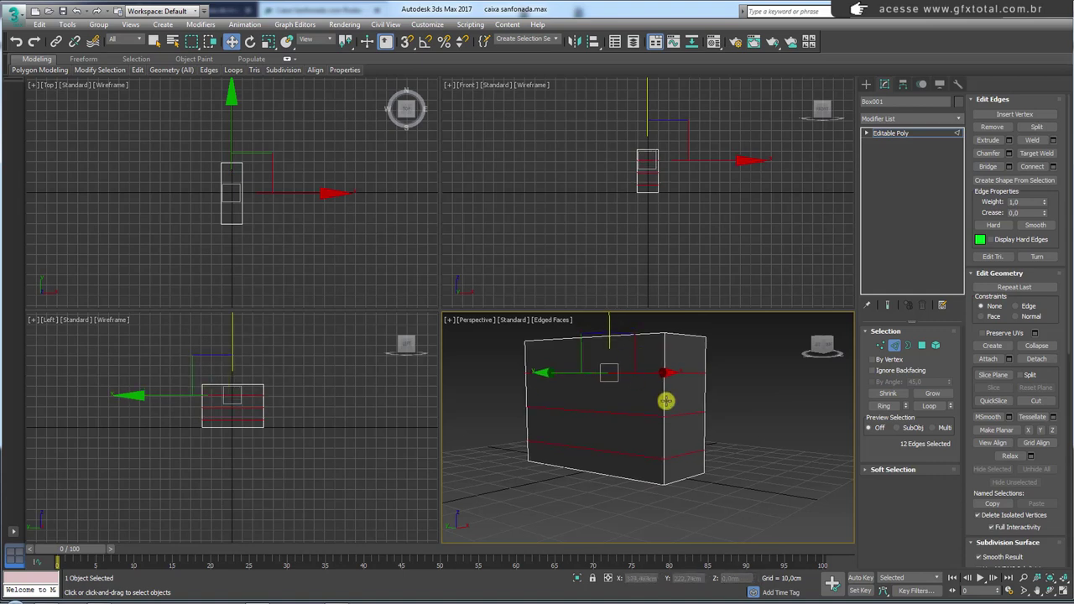
Step: Ring-select a vertical edge and connect it to add another horizontal loop, then exit to object level
{"action": "left_click", "coordinate": [664, 397]}
{"action": "left_click", "coordinate": [886, 406]}
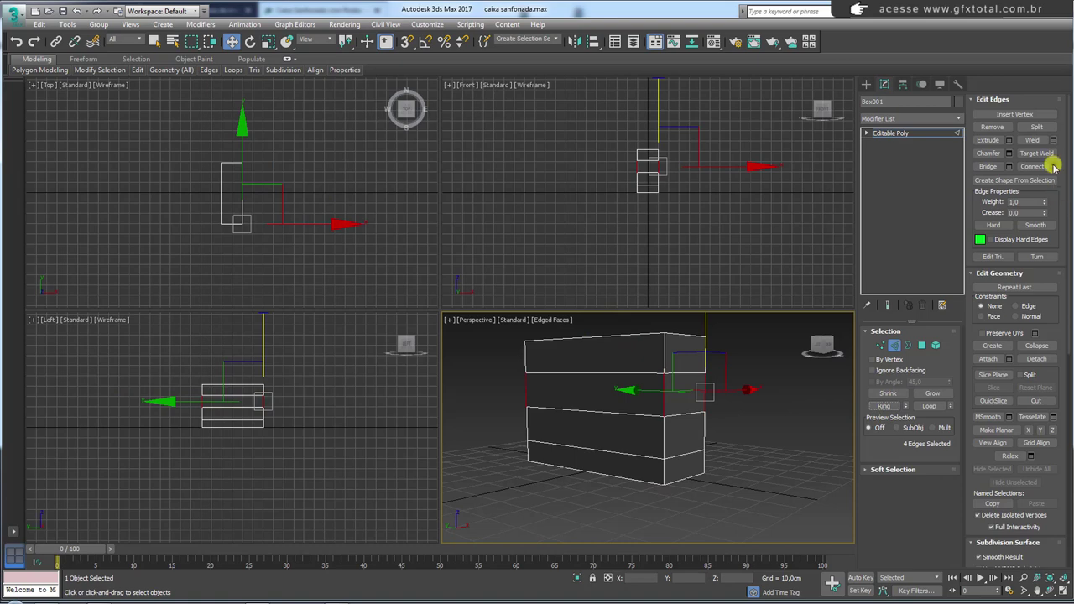
{"action": "left_click", "coordinate": [1053, 167]}
{"action": "left_click", "coordinate": [663, 477]}
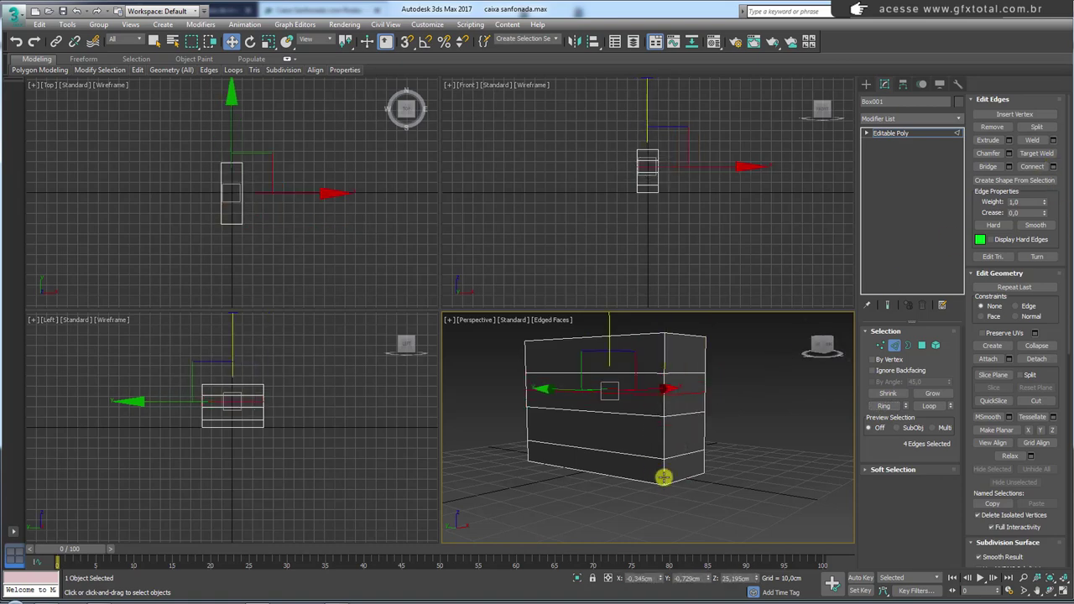
{"action": "mouse_move", "coordinate": [663, 477]}
{"action": "middle_mouse_down", "text": "alt"}
{"action": "mouse_move", "coordinate": [705, 448]}
{"action": "mouse_move", "coordinate": [719, 461]}
{"action": "mouse_move", "coordinate": [706, 464]}
{"action": "middle_mouse_up", "text": "alt"}
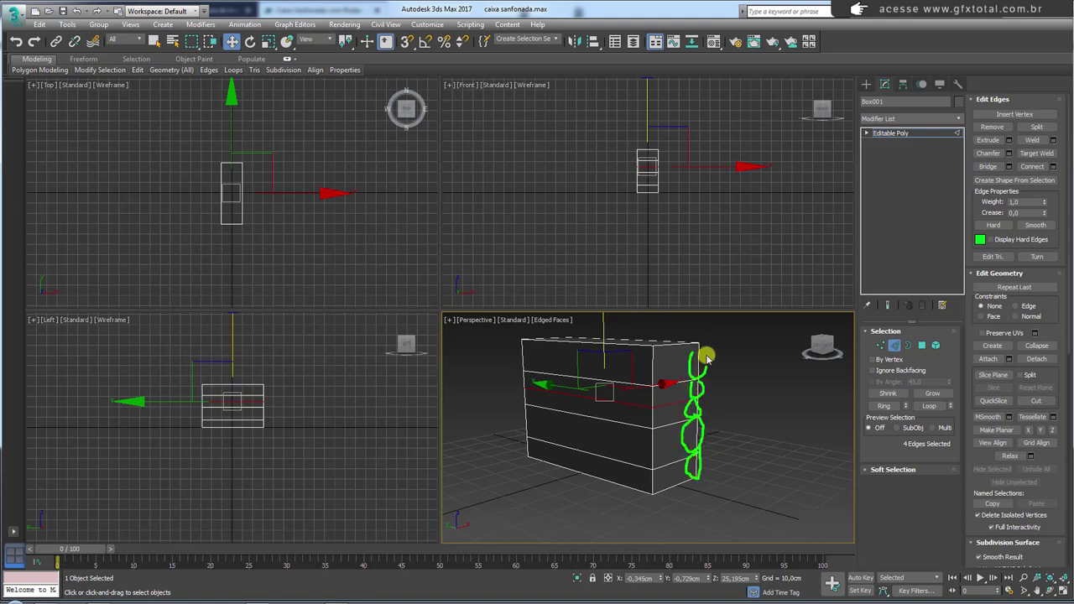
{"action": "mouse_move", "coordinate": [688, 378]}
{"action": "middle_mouse_down", "text": "alt"}
{"action": "mouse_move", "coordinate": [712, 422]}
{"action": "mouse_move", "coordinate": [714, 340]}
{"action": "middle_mouse_up", "text": "alt"}
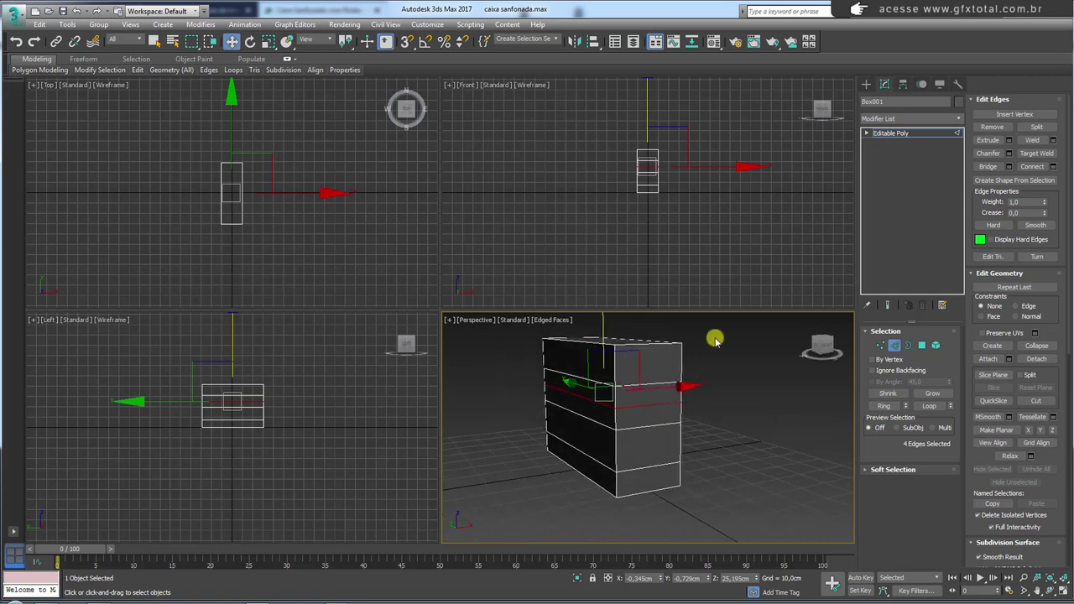
{"action": "left_click", "coordinate": [912, 132]}
{"action": "scroll", "coordinate": [727, 462], "scroll_direction": "down", "scroll_amount": 5}
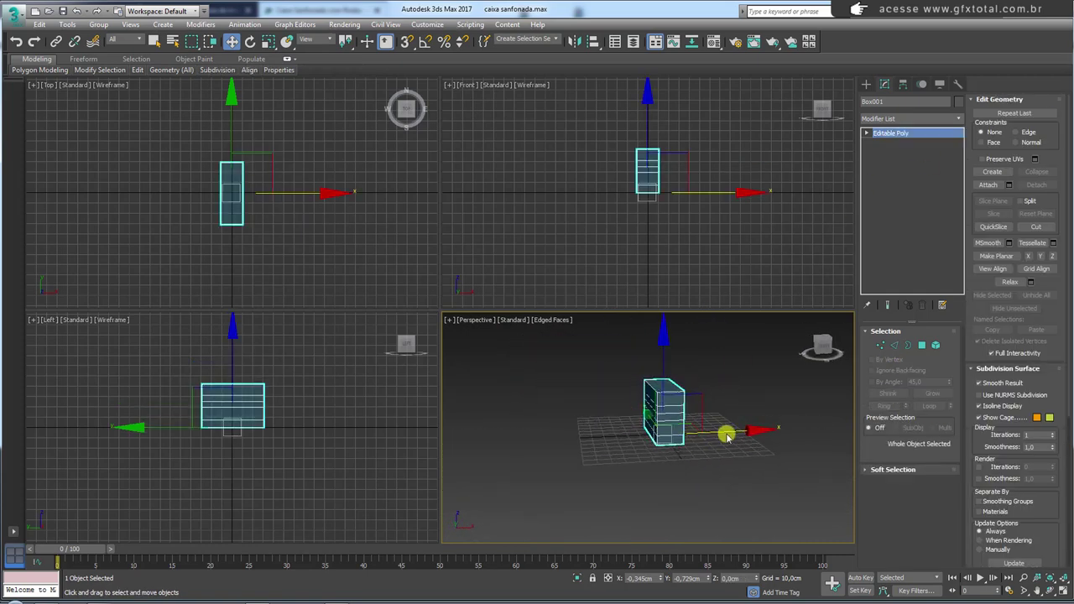
Step: Shift-drag the box along X to create the copy Box002 beside it
{"action": "mouse_move", "coordinate": [726, 434]}
{"action": "left_mouse_down"}
{"action": "mouse_move", "coordinate": [612, 437]}
{"action": "mouse_move", "coordinate": [621, 377]}
{"action": "left_mouse_up"}
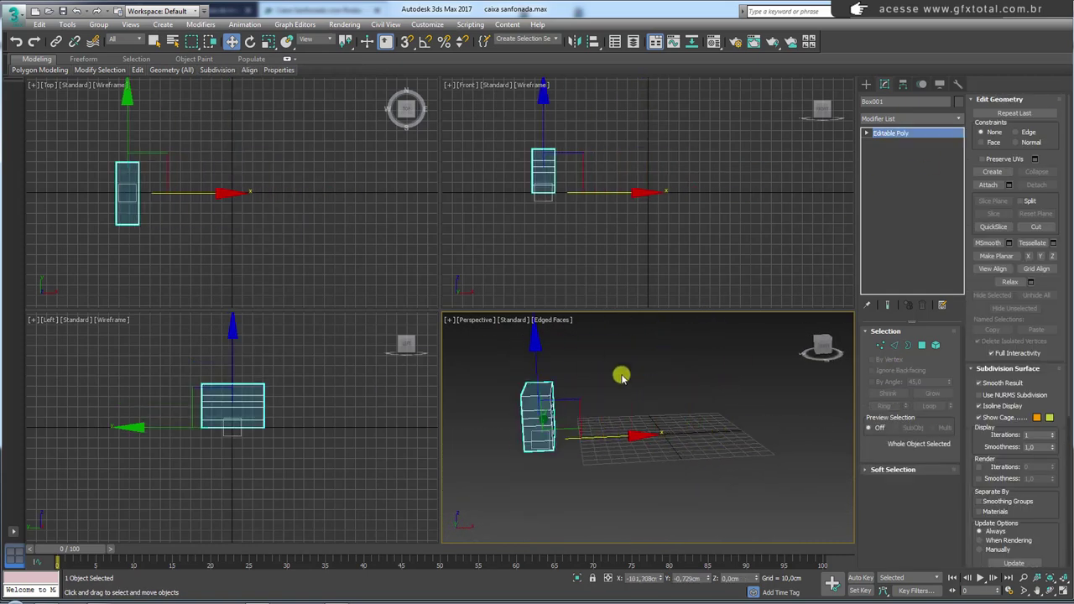
{"action": "left_click", "coordinate": [1063, 592]}
{"action": "scroll", "coordinate": [436, 395], "scroll_direction": "up", "scroll_amount": 2}
{"action": "scroll", "coordinate": [425, 389], "scroll_direction": "up", "scroll_amount": 2}
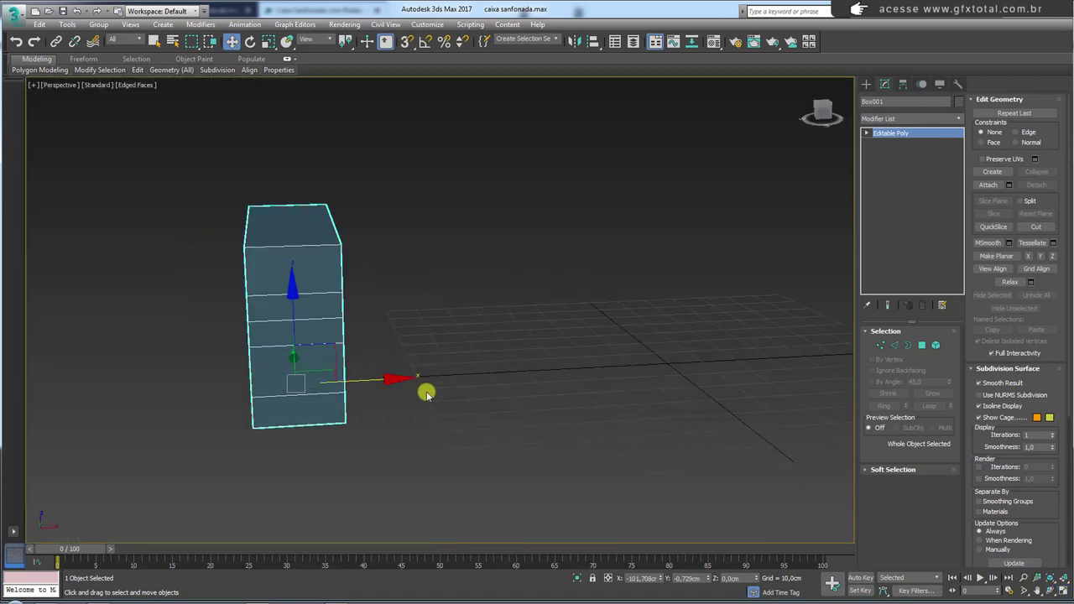
{"action": "scroll", "coordinate": [328, 379], "scroll_direction": "up", "scroll_amount": 3}
{"action": "left_click_drag", "start_coordinate": [295, 376], "coordinate": [683, 391], "text": "shift"}
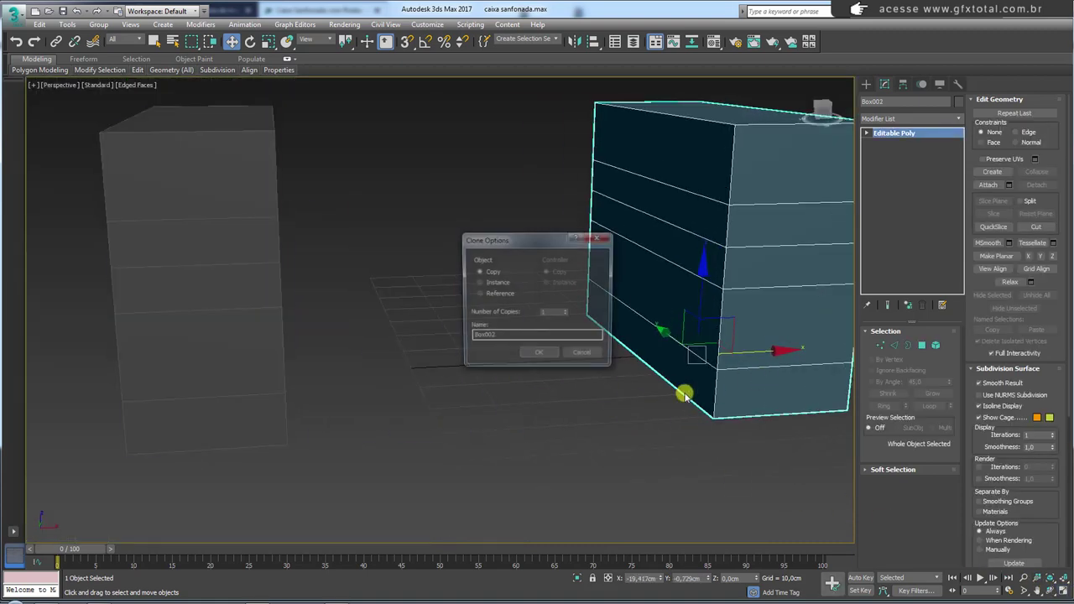
{"action": "left_click", "coordinate": [541, 355]}
{"action": "scroll", "coordinate": [515, 437], "scroll_direction": "down", "scroll_amount": 5}
{"action": "middle_click_drag", "start_coordinate": [516, 436], "coordinate": [514, 378], "text": "alt"}
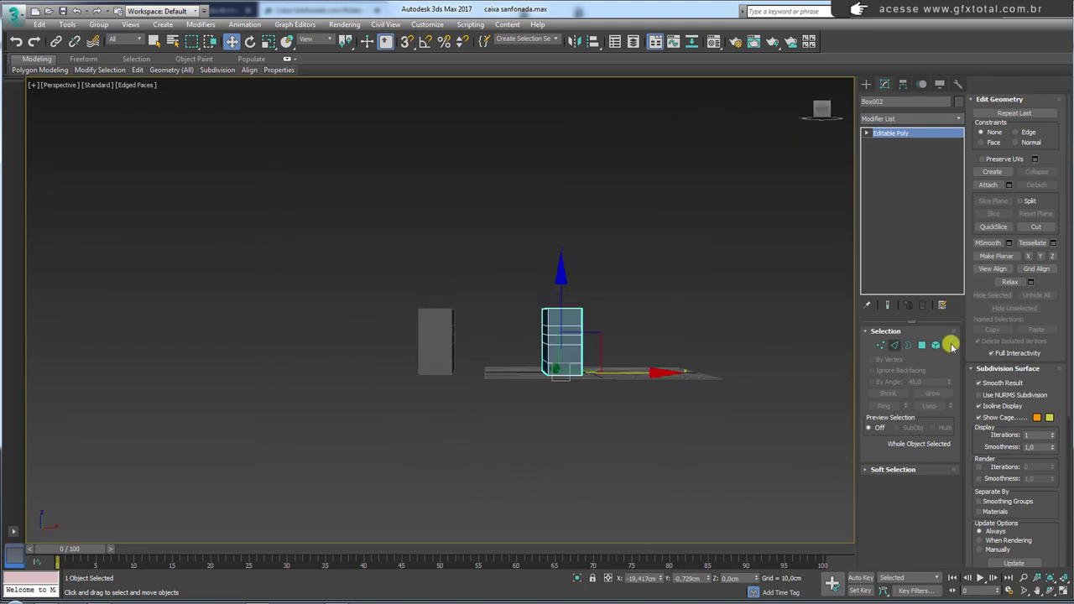
Step: Colour both boxes green, then change Box002's colour to blue
{"action": "key", "text": "ctrl+a"}
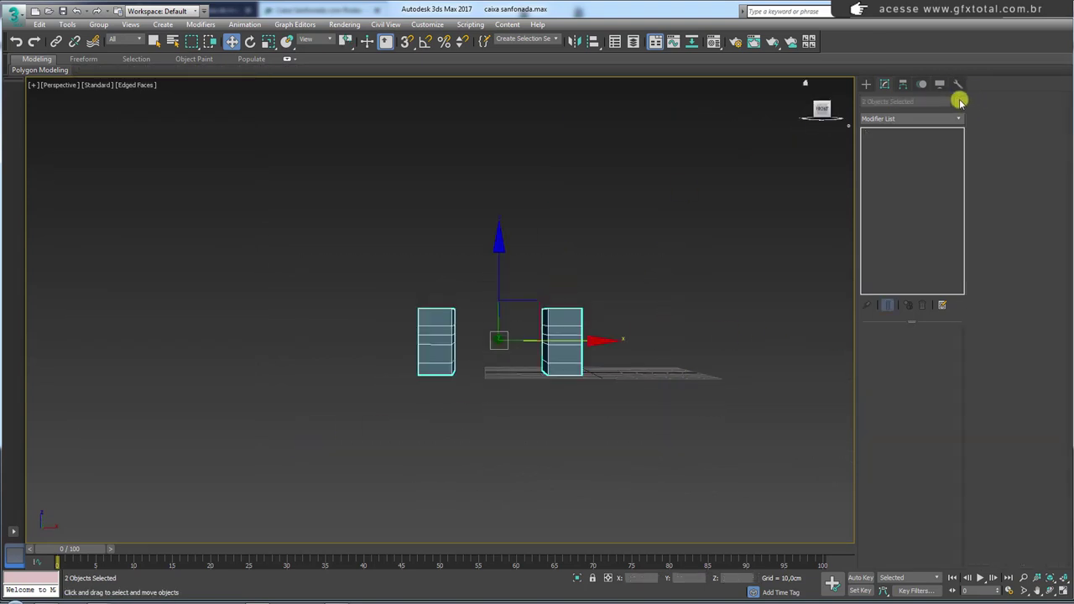
{"action": "left_click", "coordinate": [959, 101]}
{"action": "left_click", "coordinate": [541, 296]}
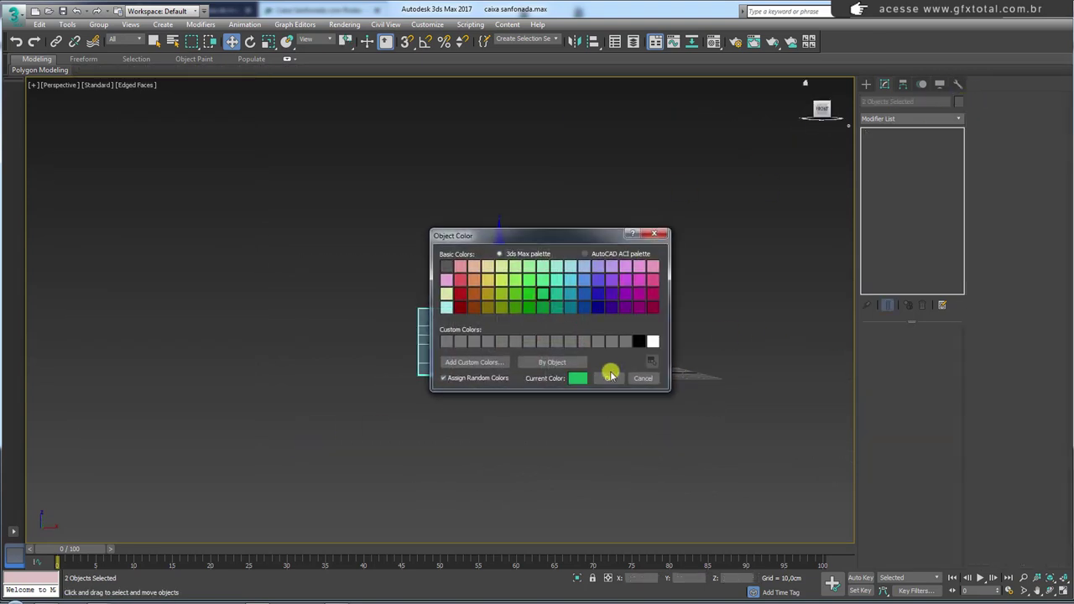
{"action": "left_click", "coordinate": [608, 378]}
{"action": "left_click", "coordinate": [551, 374]}
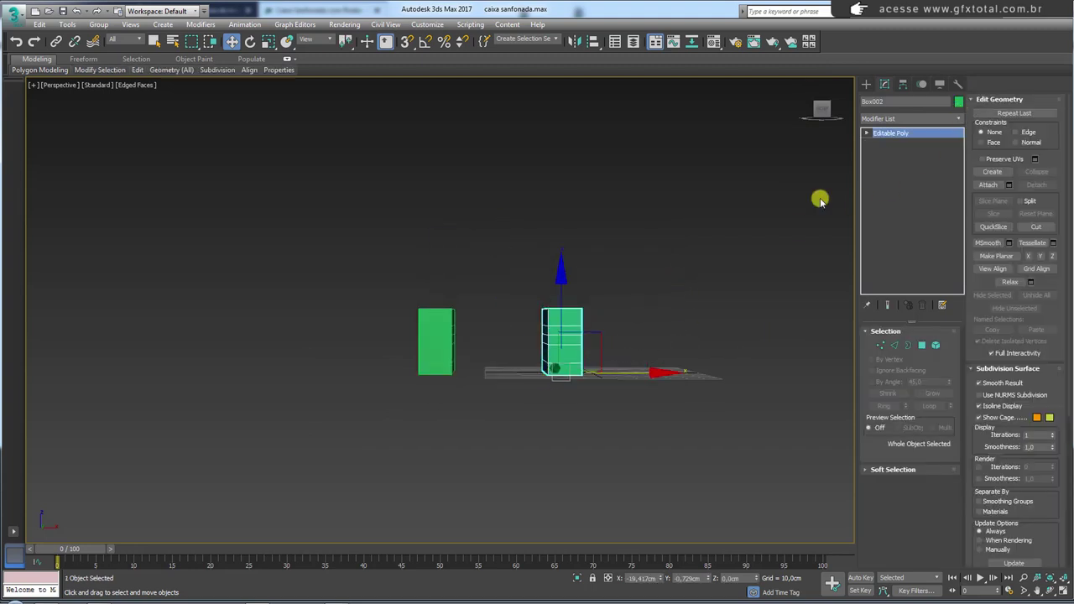
{"action": "left_click", "coordinate": [959, 101]}
{"action": "left_click", "coordinate": [601, 295]}
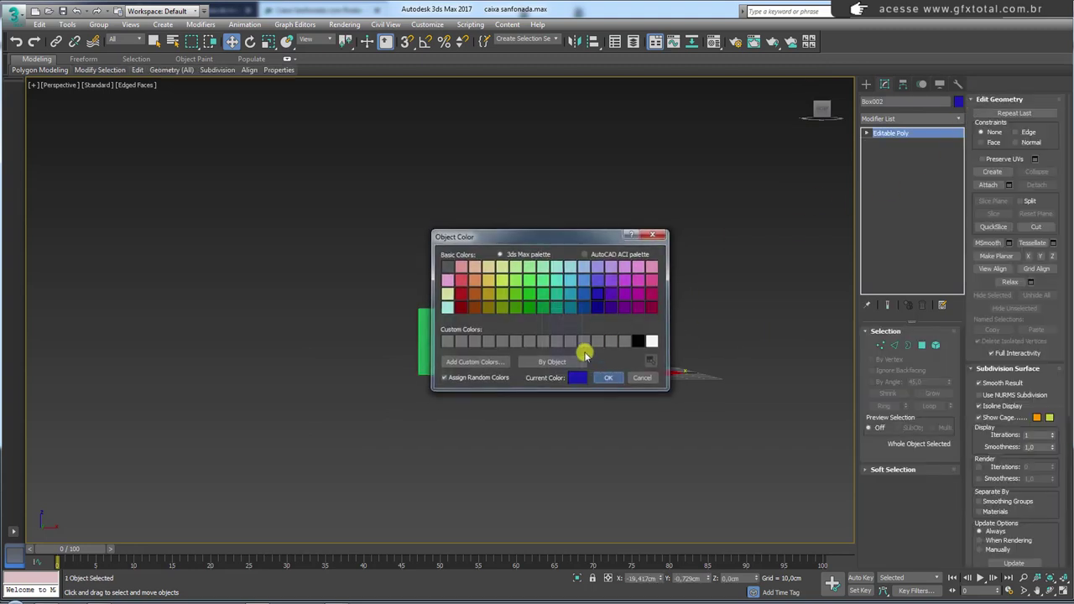
{"action": "left_click", "coordinate": [609, 378]}
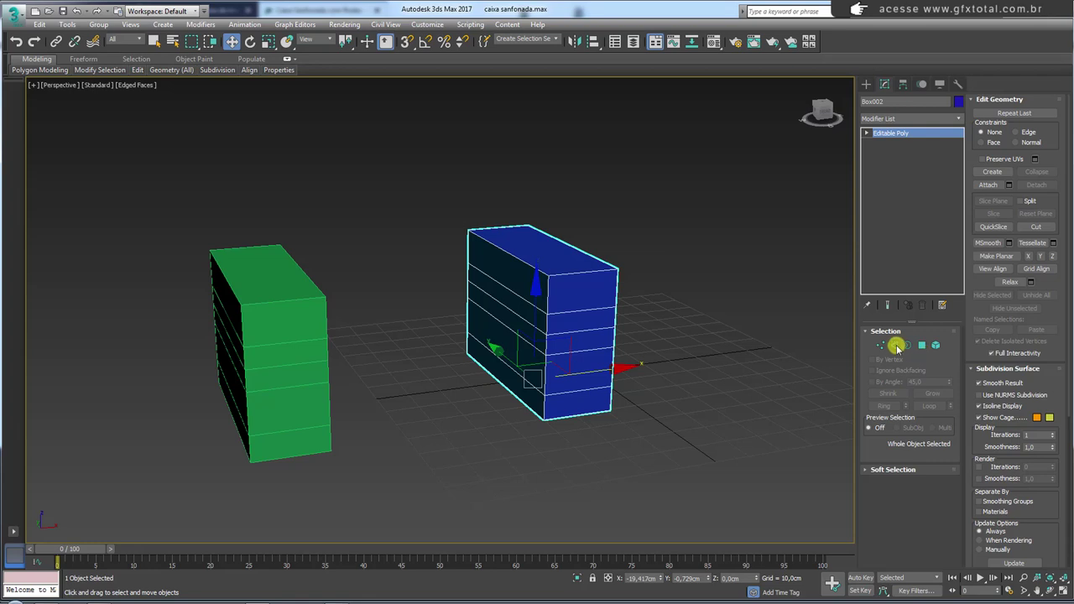
Step: Check the toolbox reference photo, then return to 3ds Max in Polygon mode
{"action": "left_click", "coordinate": [507, 329]}
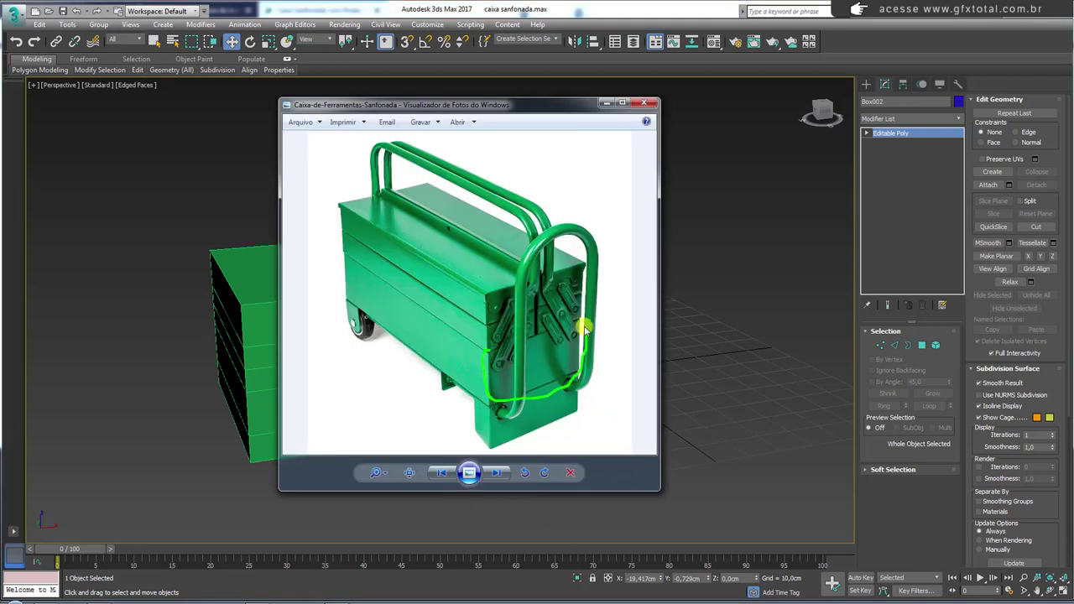
{"action": "key", "text": "alt+Tab"}
{"action": "key", "text": "z"}
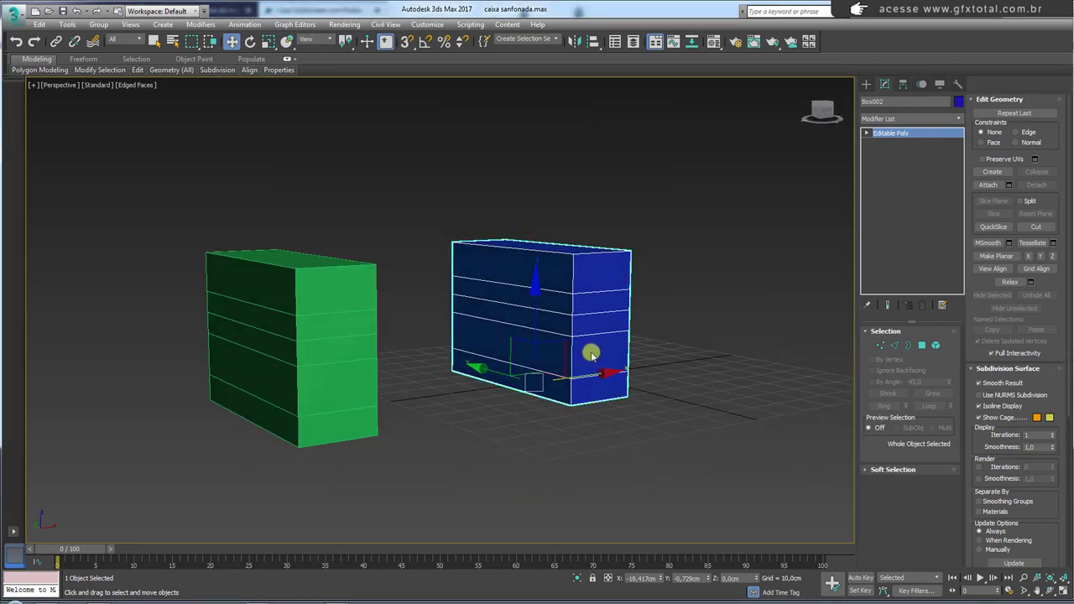
{"action": "left_click", "coordinate": [917, 345]}
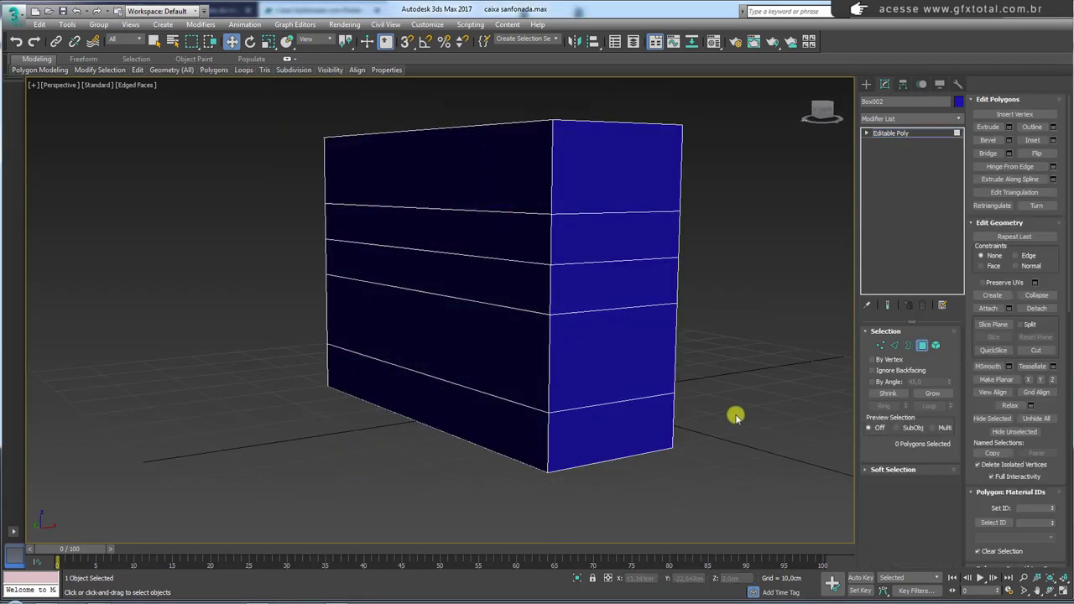
Step: Delete the box's bottom band and upper bands, leaving one open band
{"action": "middle_click_drag", "start_coordinate": [731, 415], "coordinate": [691, 399], "text": "alt"}
{"action": "left_click_drag", "start_coordinate": [691, 400], "coordinate": [251, 489]}
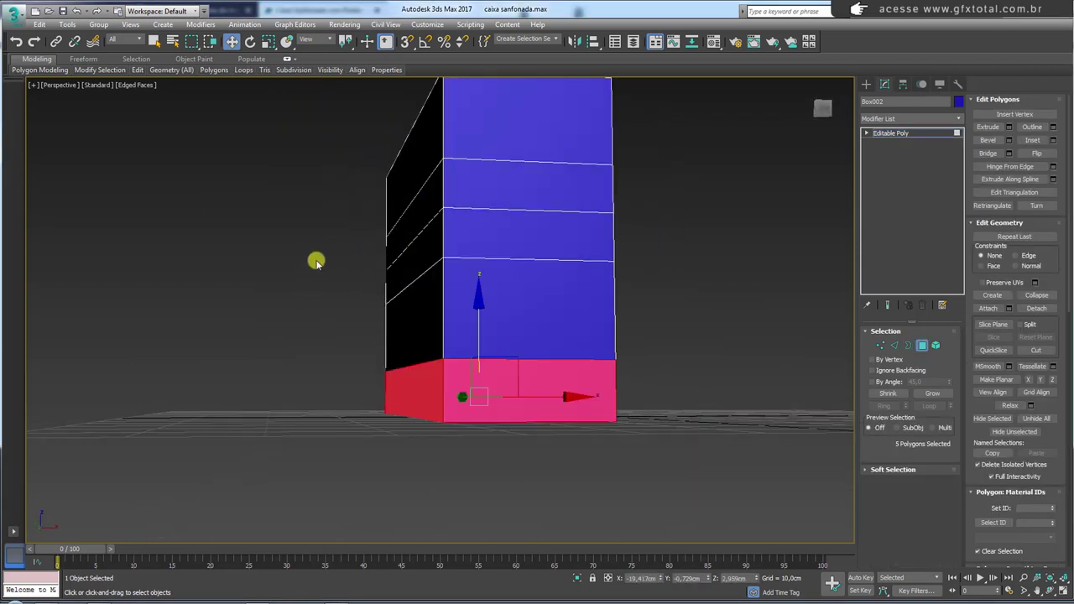
{"action": "middle_click_drag", "start_coordinate": [314, 259], "coordinate": [319, 375]}
{"action": "key", "text": "Delete"}
{"action": "left_click_drag", "start_coordinate": [268, 194], "coordinate": [734, 361]}
{"action": "key", "text": "Delete"}
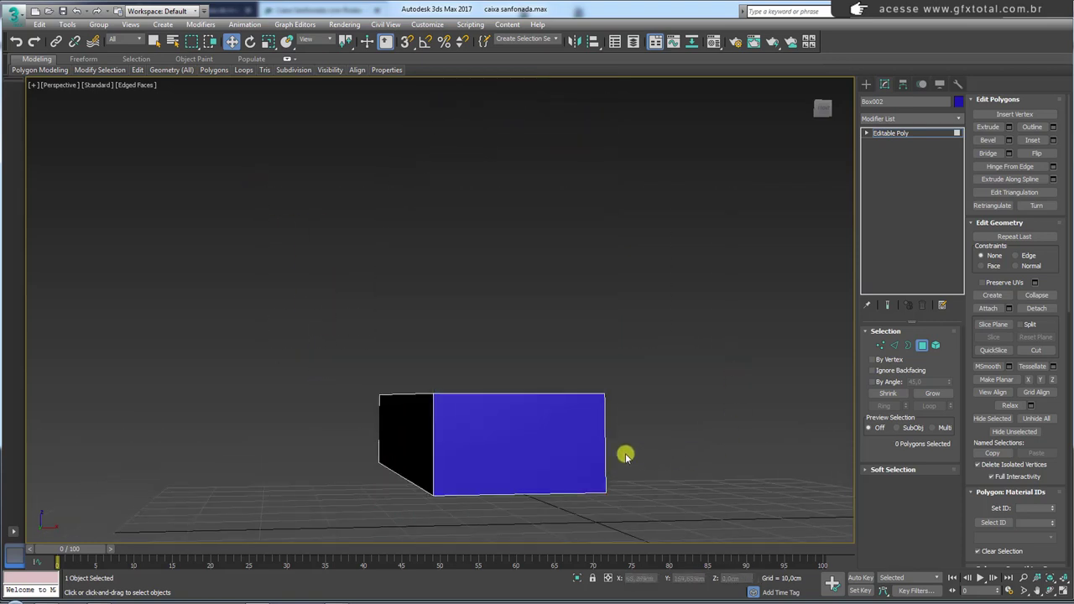
{"action": "mouse_move", "coordinate": [623, 453]}
{"action": "middle_mouse_down", "text": "alt"}
{"action": "mouse_move", "coordinate": [644, 374]}
{"action": "mouse_move", "coordinate": [540, 431]}
{"action": "middle_mouse_up", "text": "alt"}
Step: Select the front and top faces and detach them as a clone, Object001
{"action": "left_click", "coordinate": [541, 402]}
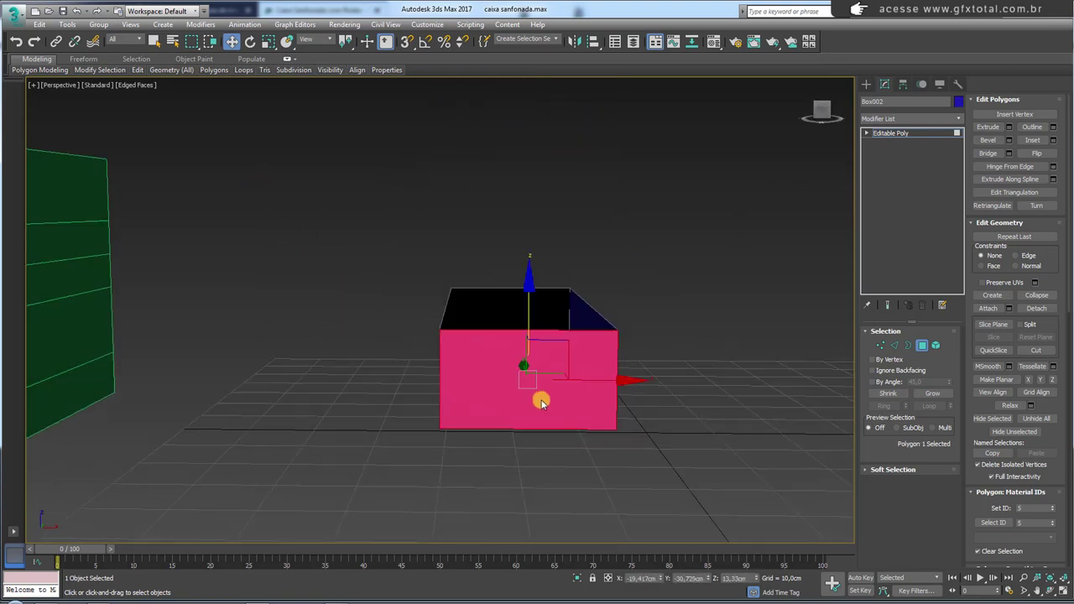
{"action": "middle_click_drag", "start_coordinate": [508, 311], "coordinate": [496, 303], "text": "alt"}
{"action": "left_click", "coordinate": [518, 293], "text": "ctrl"}
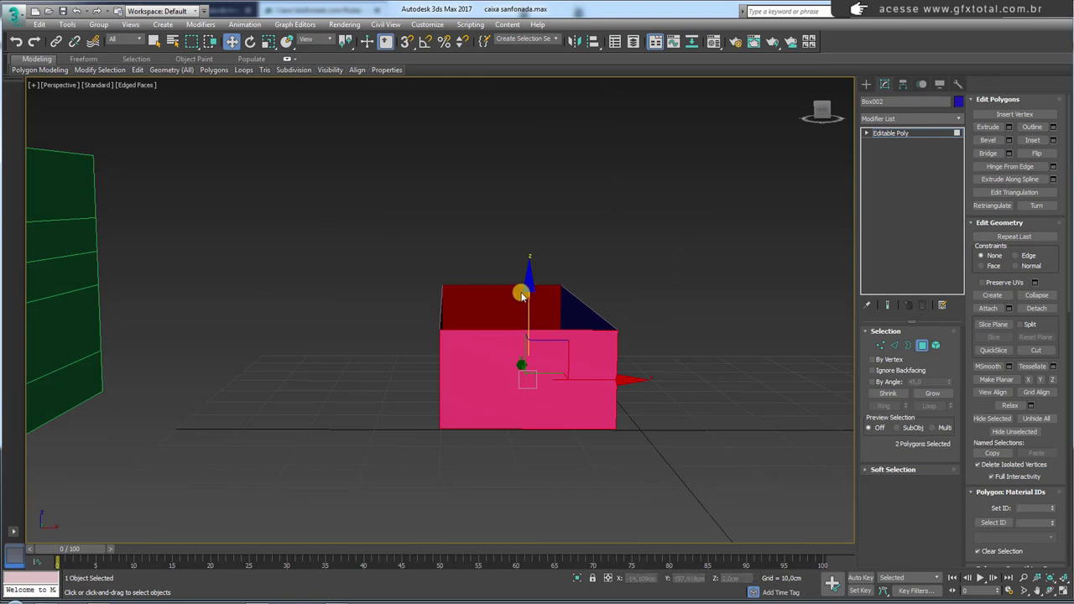
{"action": "left_click", "coordinate": [1034, 307]}
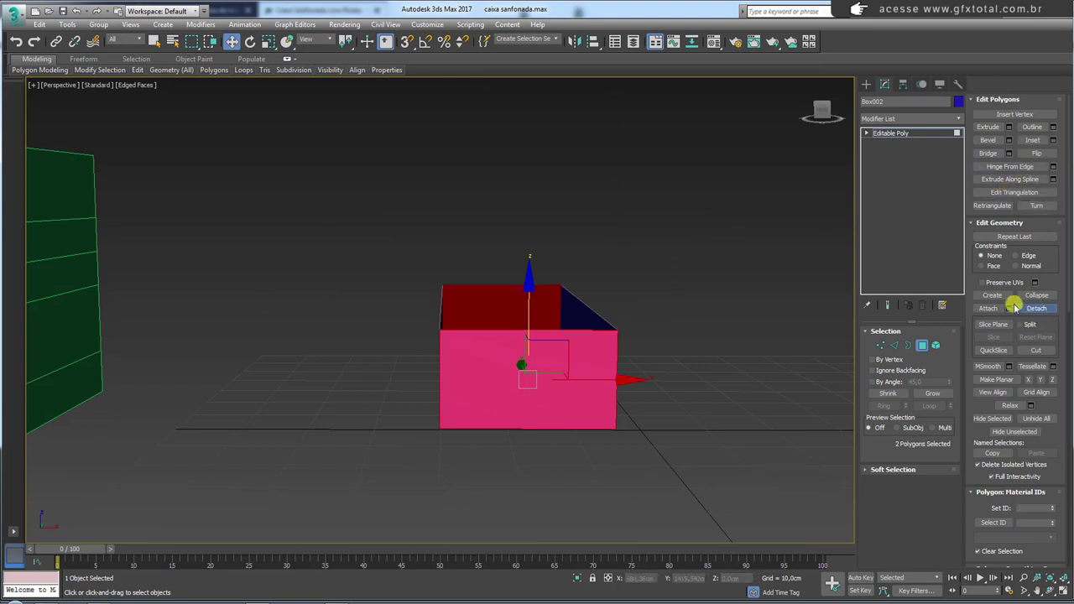
{"action": "left_click_drag", "start_coordinate": [544, 269], "coordinate": [672, 217]}
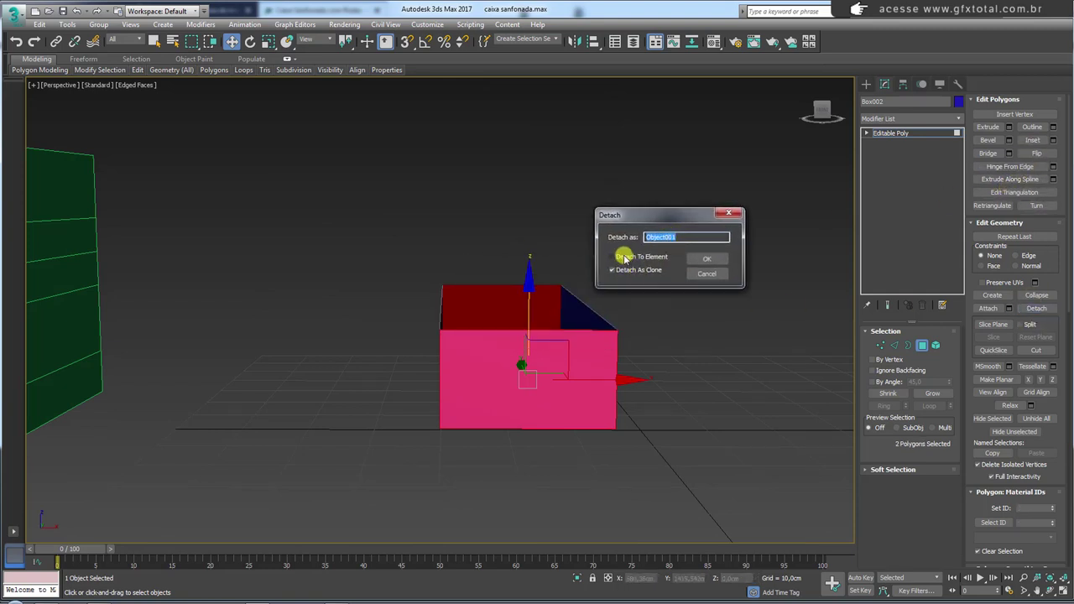
{"action": "left_click", "coordinate": [625, 257]}
{"action": "left_click", "coordinate": [706, 259]}
Step: Scale the two end faces to 96% width on X and bring up the reference photo
{"action": "scroll", "coordinate": [594, 331], "scroll_direction": "up", "scroll_amount": 3}
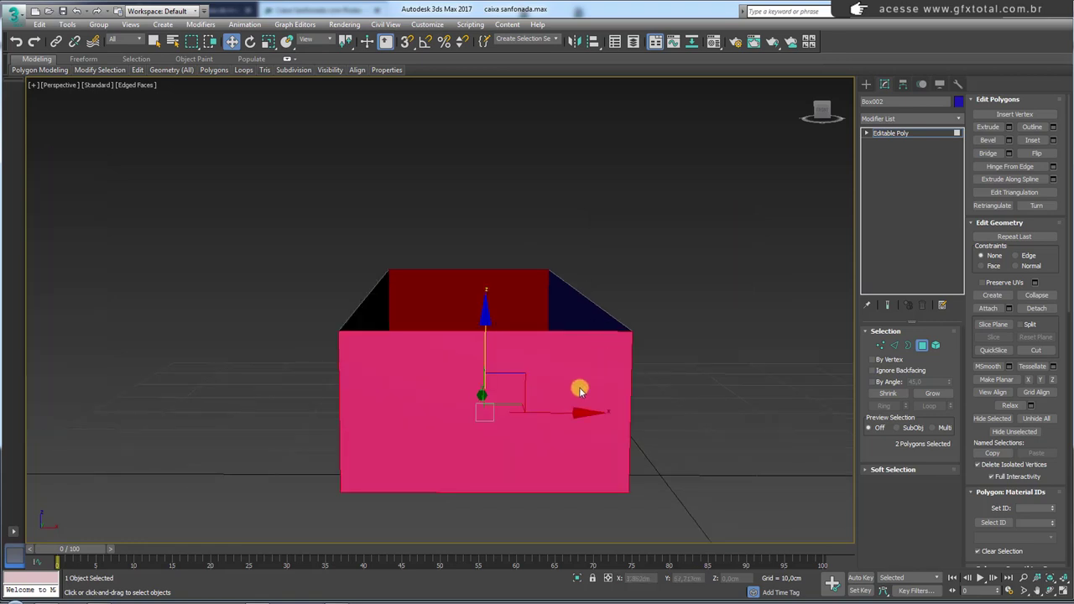
{"action": "key", "text": "r"}
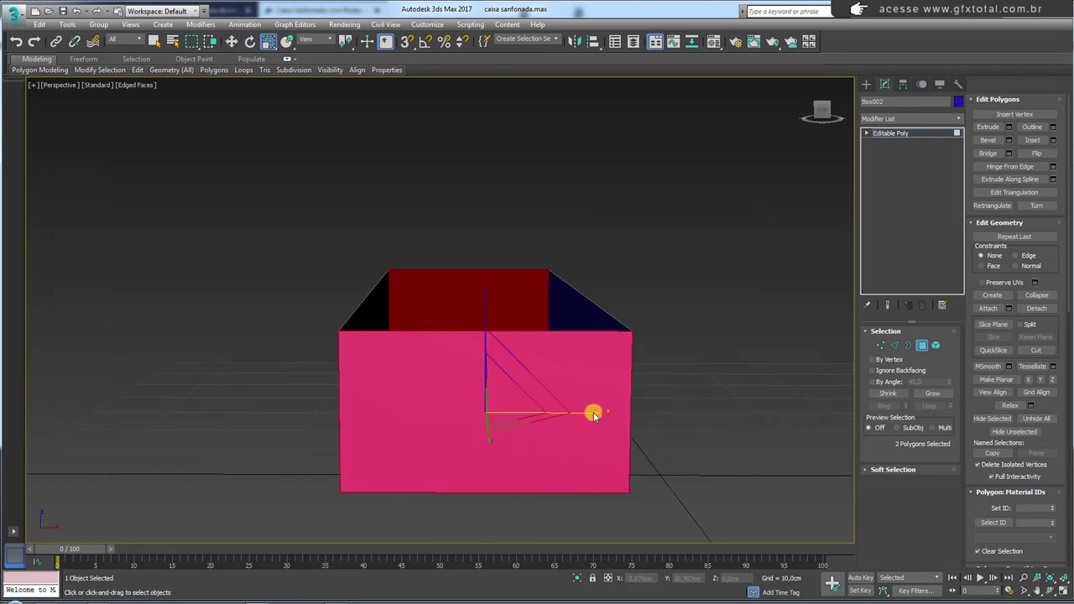
{"action": "left_click_drag", "start_coordinate": [593, 415], "coordinate": [590, 415]}
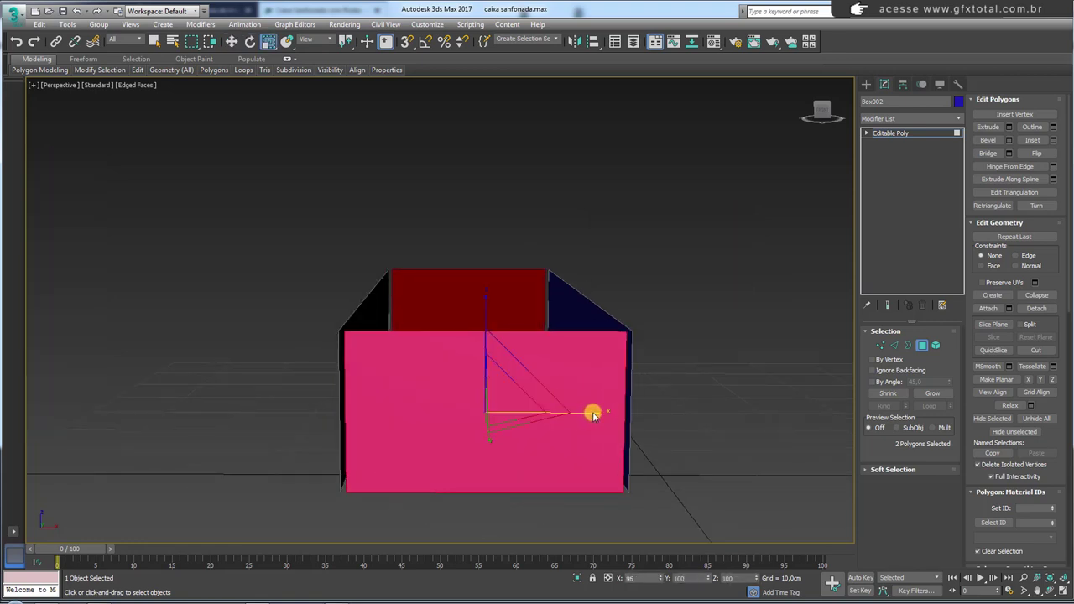
{"action": "mouse_move", "coordinate": [593, 415]}
{"action": "middle_mouse_down", "text": "alt"}
{"action": "mouse_move", "coordinate": [515, 396]}
{"action": "mouse_move", "coordinate": [534, 405]}
{"action": "middle_mouse_up", "text": "alt"}
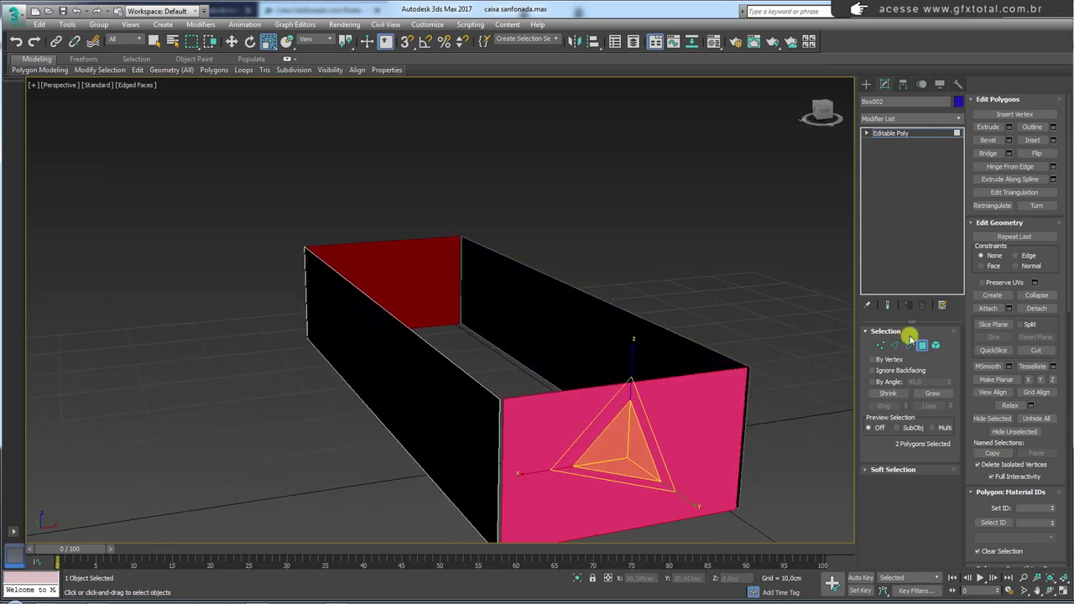
{"action": "key", "text": "alt+Tab"}
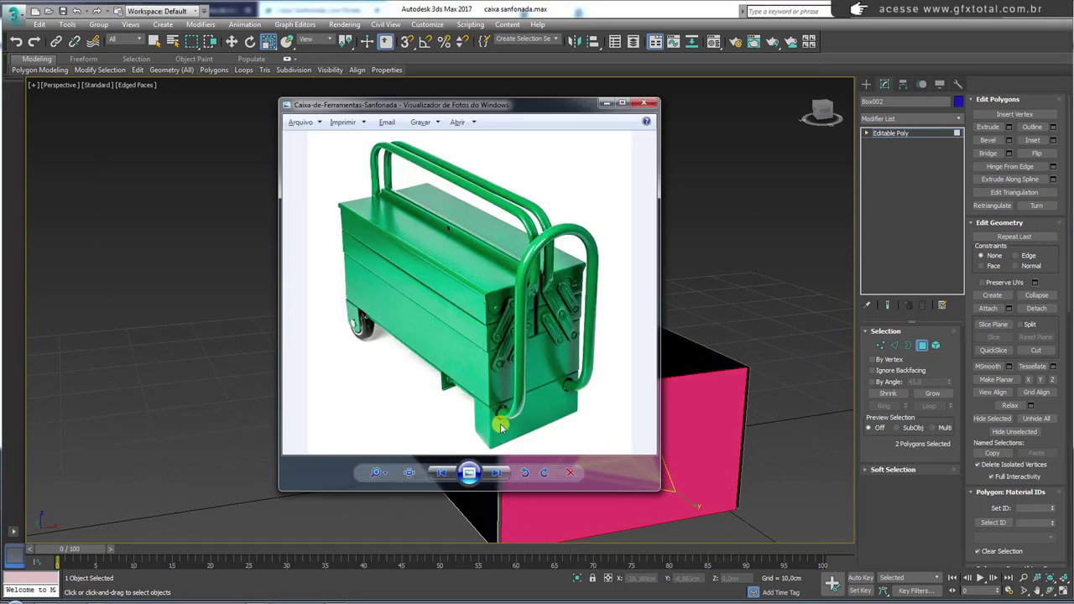
Step: Cycle through the reference photos and zoom into the green toolbox side close-up
{"action": "left_click", "coordinate": [497, 477]}
{"action": "left_click", "coordinate": [495, 477]}
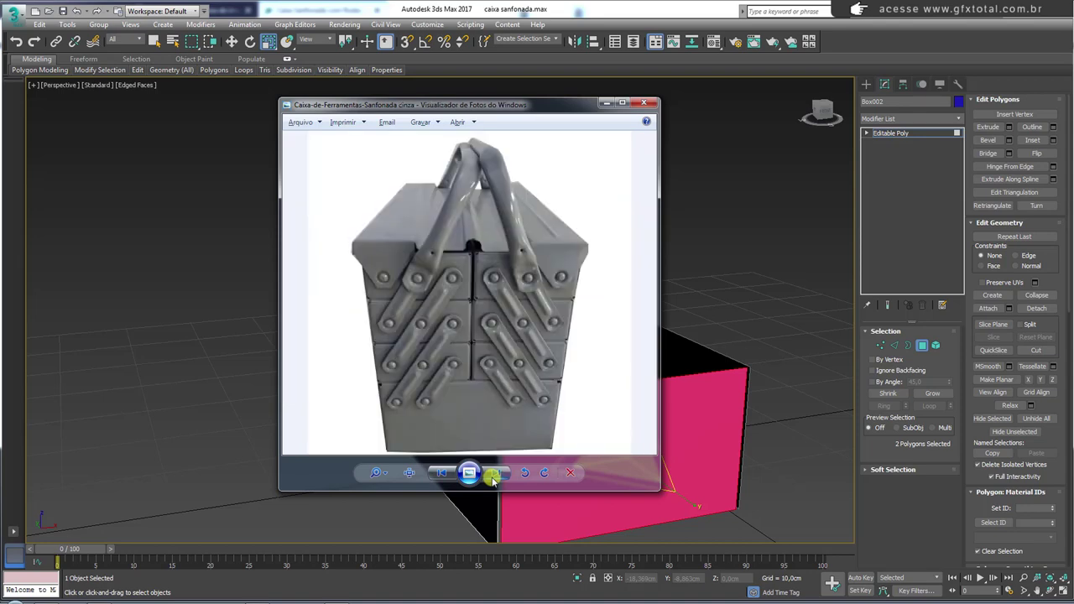
{"action": "left_click", "coordinate": [494, 477]}
{"action": "left_click", "coordinate": [496, 477]}
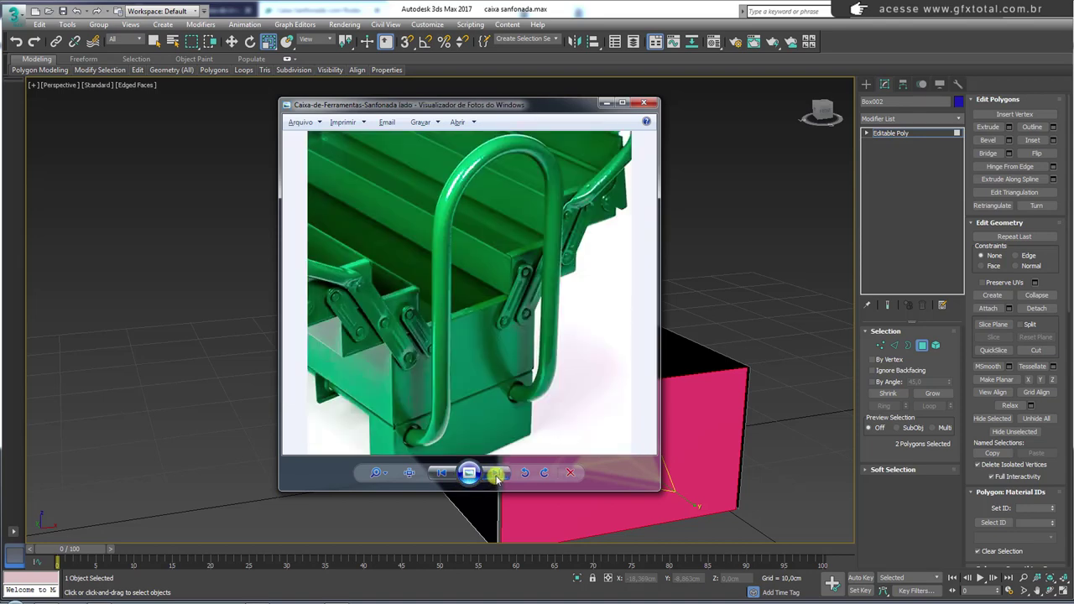
{"action": "left_click", "coordinate": [497, 477]}
{"action": "left_click", "coordinate": [441, 472]}
{"action": "scroll", "coordinate": [479, 355], "scroll_direction": "up", "scroll_amount": 2}
{"action": "scroll", "coordinate": [458, 301], "scroll_direction": "up", "scroll_amount": 3}
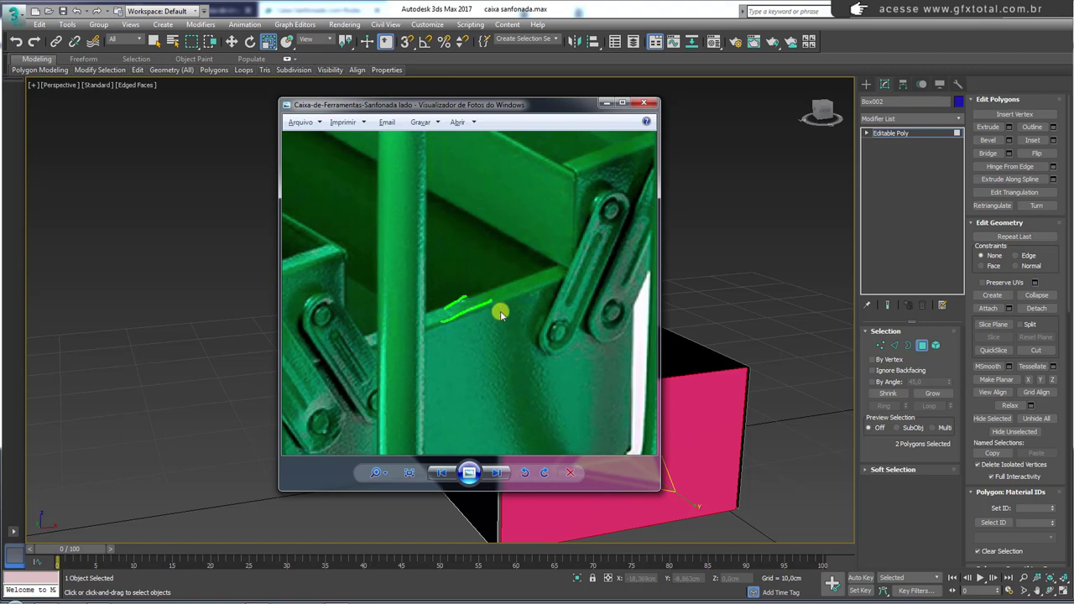
Step: Return to the Box002 tray in 3ds Max and enter Edge mode
{"action": "left_click", "coordinate": [741, 401]}
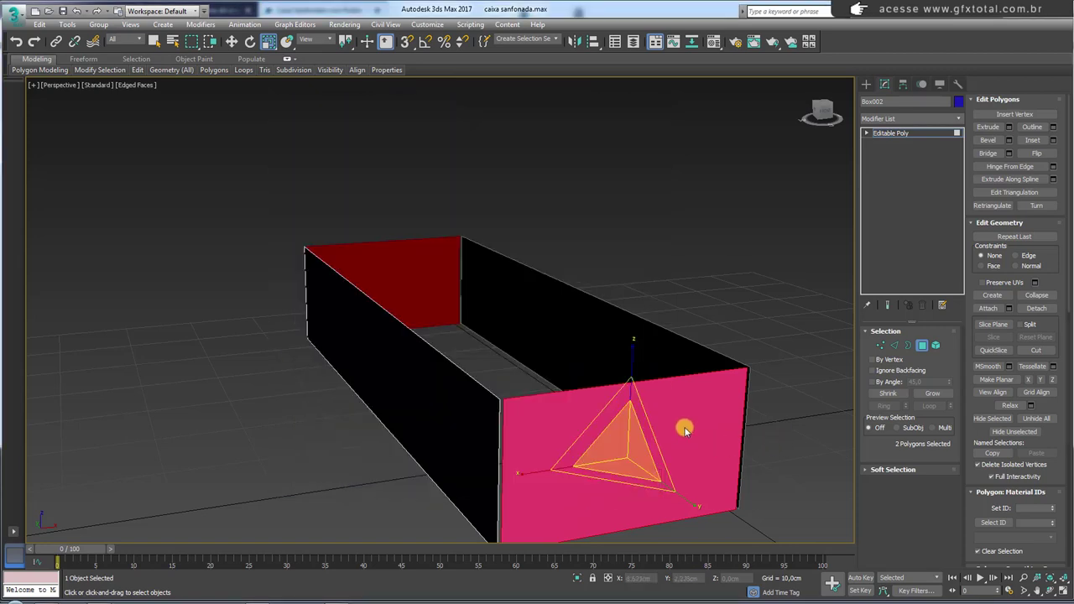
{"action": "middle_click_drag", "start_coordinate": [683, 427], "coordinate": [928, 348], "text": "alt"}
{"action": "left_click", "coordinate": [894, 345]}
Step: Select the end wall's top and bottom edges with the Move tool active
{"action": "left_click", "coordinate": [727, 403]}
{"action": "key", "text": "w"}
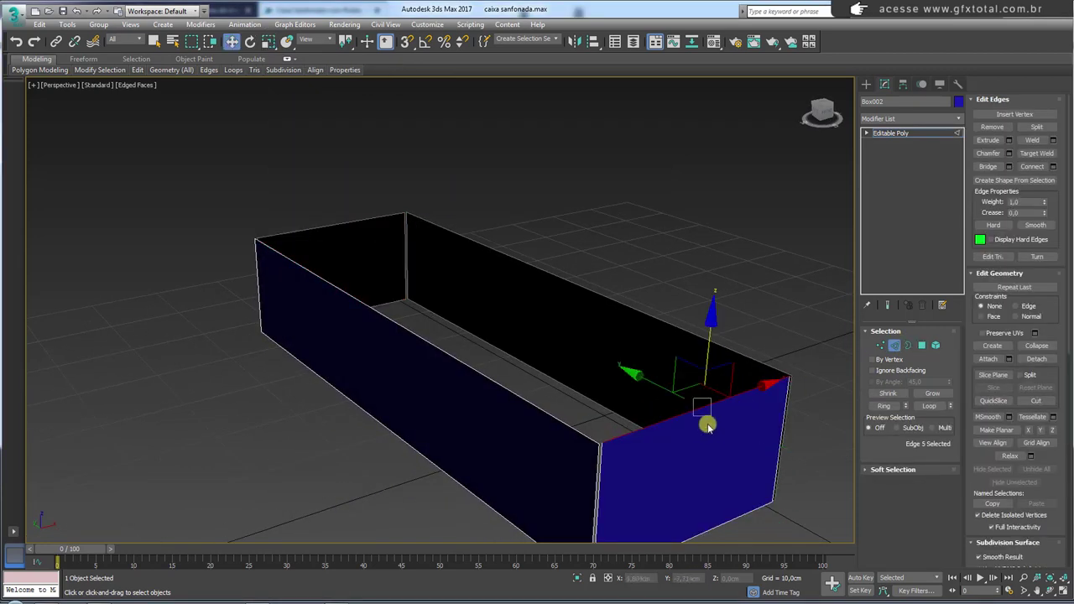
{"action": "middle_click_drag", "start_coordinate": [702, 424], "coordinate": [669, 394], "text": "alt"}
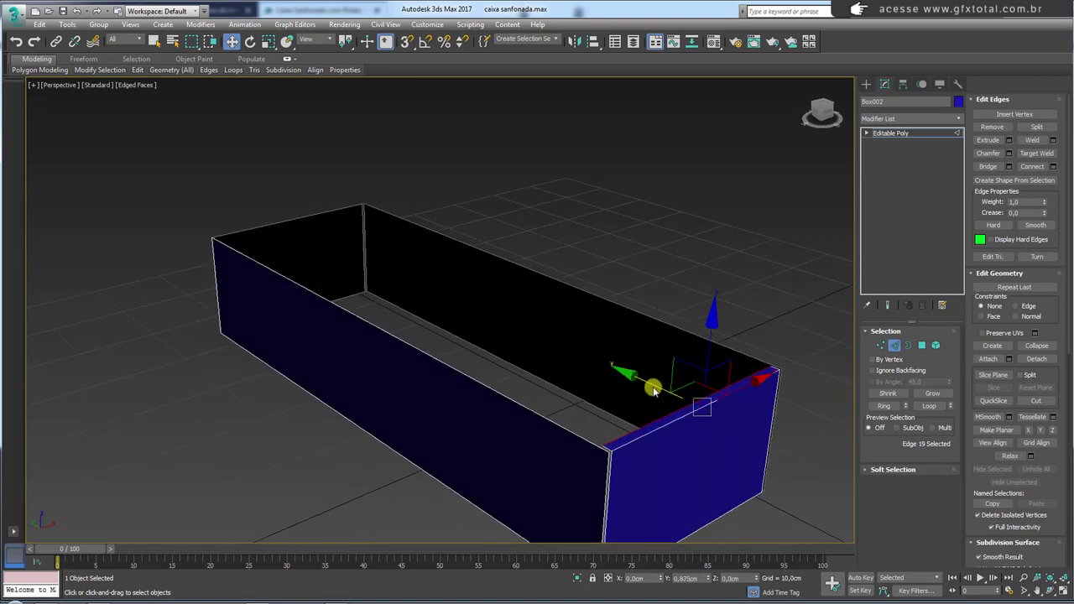
{"action": "left_click", "coordinate": [666, 422]}
{"action": "left_click", "coordinate": [669, 425]}
{"action": "mouse_move", "coordinate": [669, 425]}
{"action": "middle_mouse_down", "text": "alt"}
{"action": "mouse_move", "coordinate": [678, 472]}
{"action": "mouse_move", "coordinate": [659, 367]}
{"action": "mouse_move", "coordinate": [638, 421]}
{"action": "middle_mouse_up", "text": "alt"}
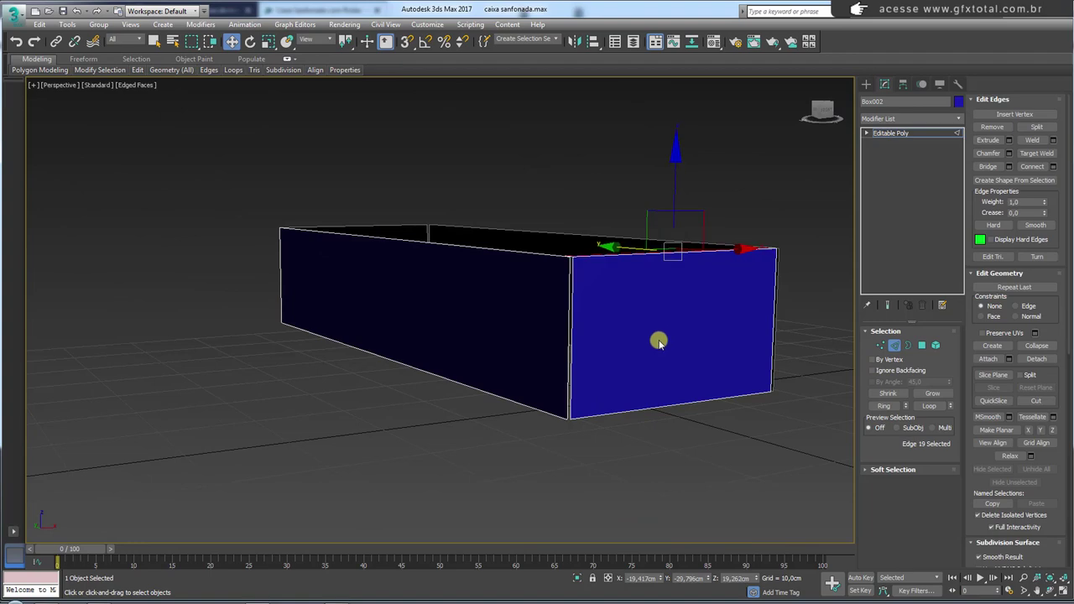
{"action": "mouse_move", "coordinate": [662, 348]}
{"action": "middle_mouse_down", "text": "alt"}
{"action": "mouse_move", "coordinate": [662, 384]}
{"action": "mouse_move", "coordinate": [642, 319]}
{"action": "middle_mouse_up", "text": "alt"}
{"action": "left_click", "coordinate": [656, 388], "text": "ctrl"}
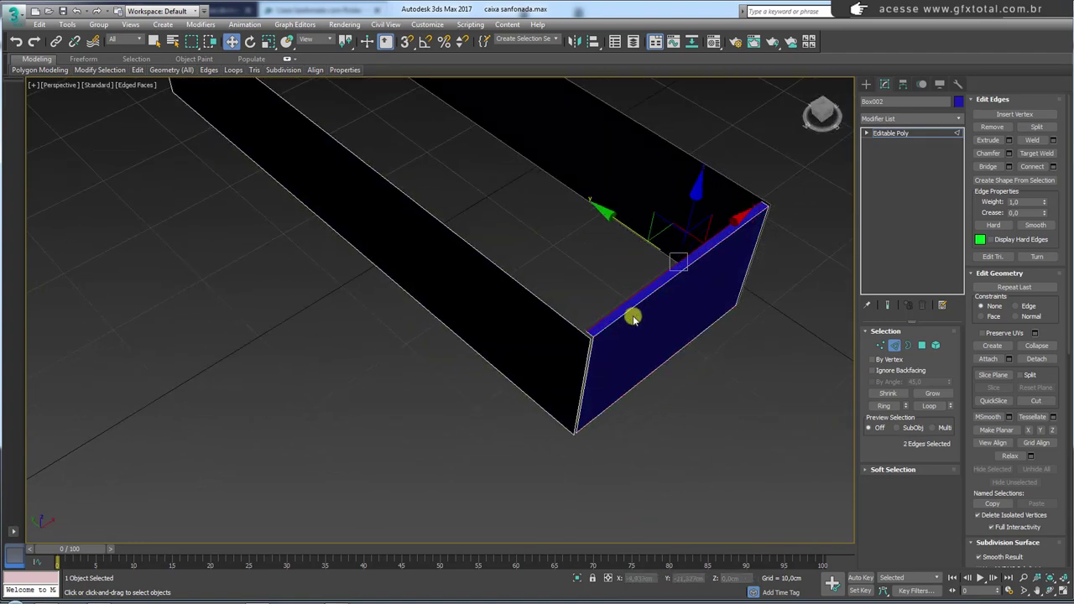
{"action": "middle_click_drag", "start_coordinate": [633, 381], "coordinate": [535, 286], "text": "alt"}
Step: Shift-drag the two long top edges along X to extrude a thin lip of about 1 cm
{"action": "left_click", "coordinate": [531, 276]}
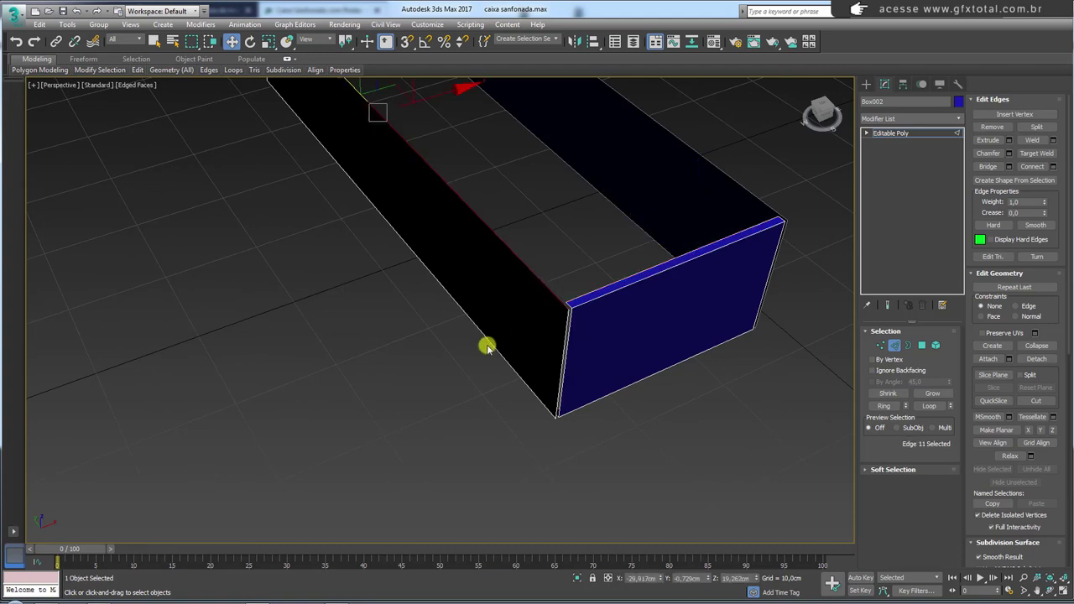
{"action": "left_click", "coordinate": [491, 344], "text": "ctrl"}
{"action": "mouse_move", "coordinate": [491, 344]}
{"action": "middle_mouse_down", "text": "alt"}
{"action": "mouse_move", "coordinate": [529, 307]}
{"action": "mouse_move", "coordinate": [506, 316]}
{"action": "mouse_move", "coordinate": [478, 196]}
{"action": "middle_mouse_up", "text": "alt"}
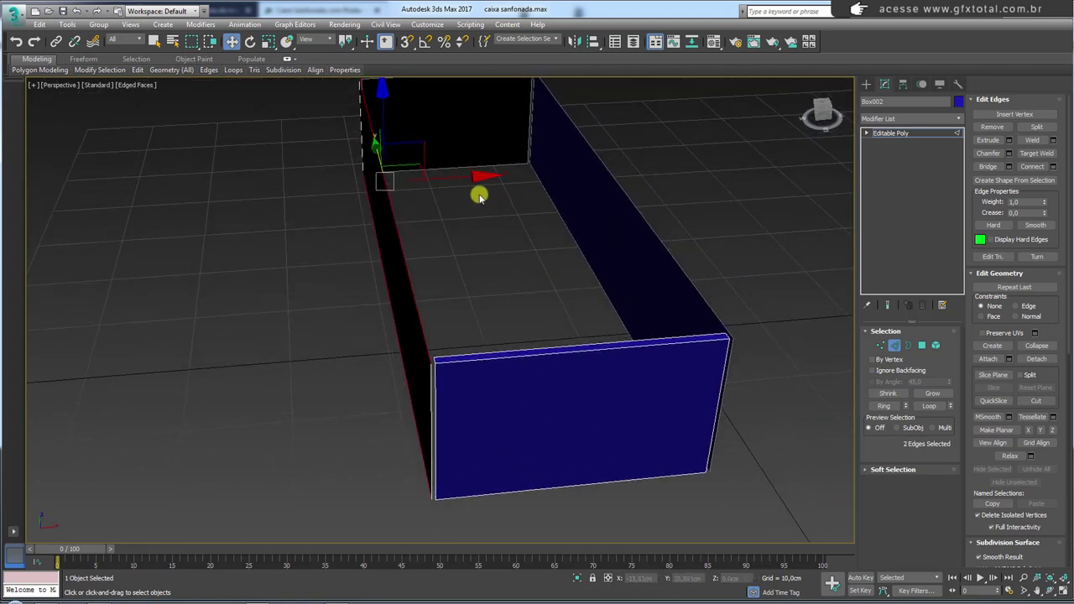
{"action": "left_click_drag", "start_coordinate": [450, 183], "coordinate": [461, 183], "text": "shift"}
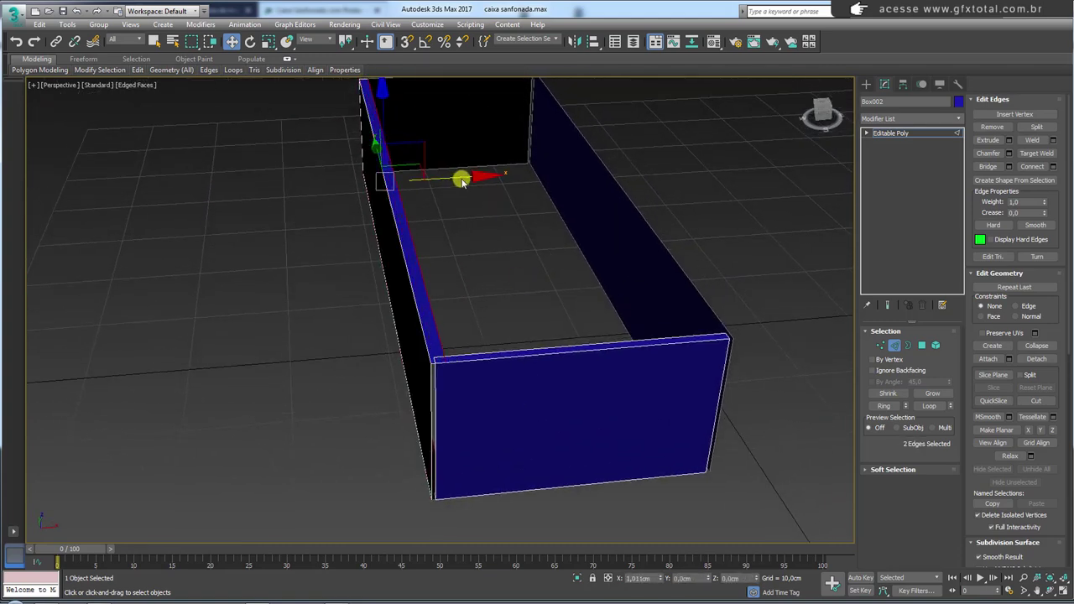
{"action": "mouse_move", "coordinate": [461, 183]}
{"action": "middle_mouse_down", "text": "alt"}
{"action": "mouse_move", "coordinate": [439, 319]}
{"action": "mouse_move", "coordinate": [643, 284]}
{"action": "middle_mouse_up", "text": "alt"}
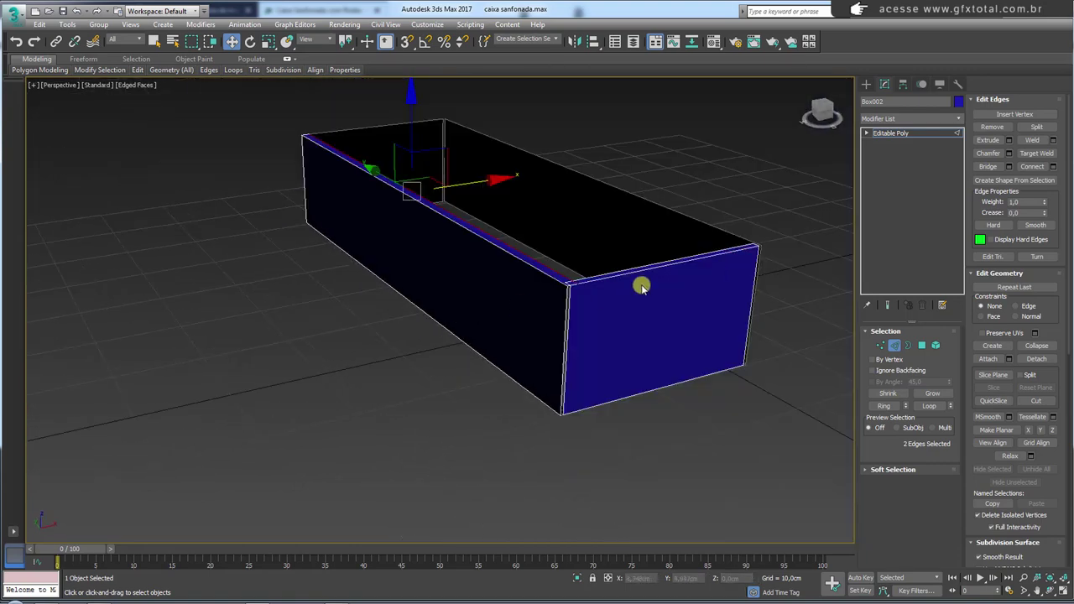
Step: Select the vertical corner edge of the end wall
{"action": "middle_click_drag", "start_coordinate": [588, 306], "coordinate": [522, 271], "text": "alt"}
{"action": "scroll", "coordinate": [547, 293], "scroll_direction": "up", "scroll_amount": 3}
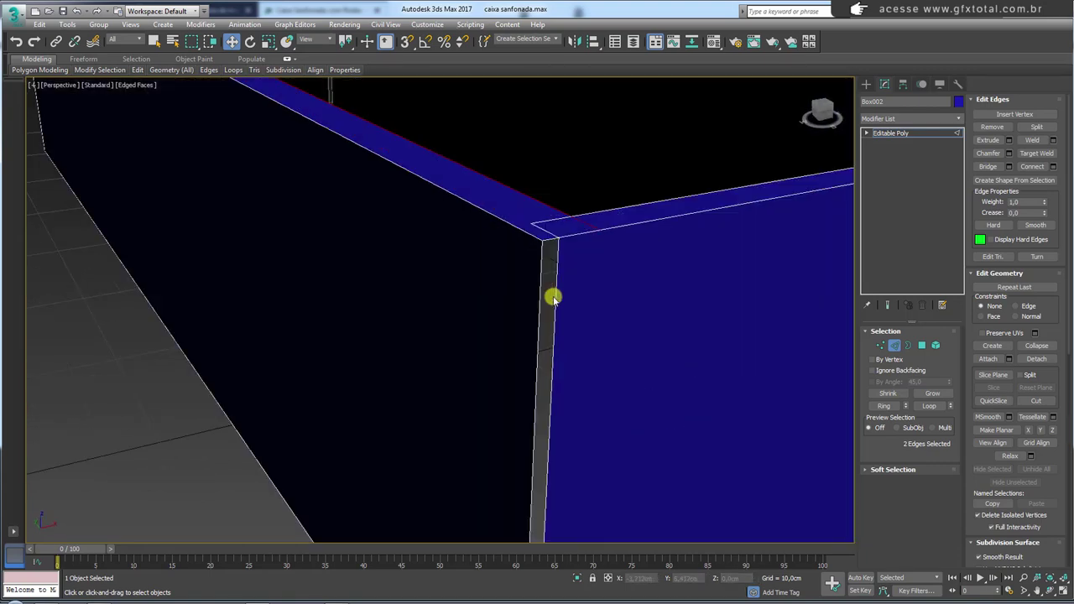
{"action": "scroll", "coordinate": [558, 306], "scroll_direction": "down", "scroll_amount": 2}
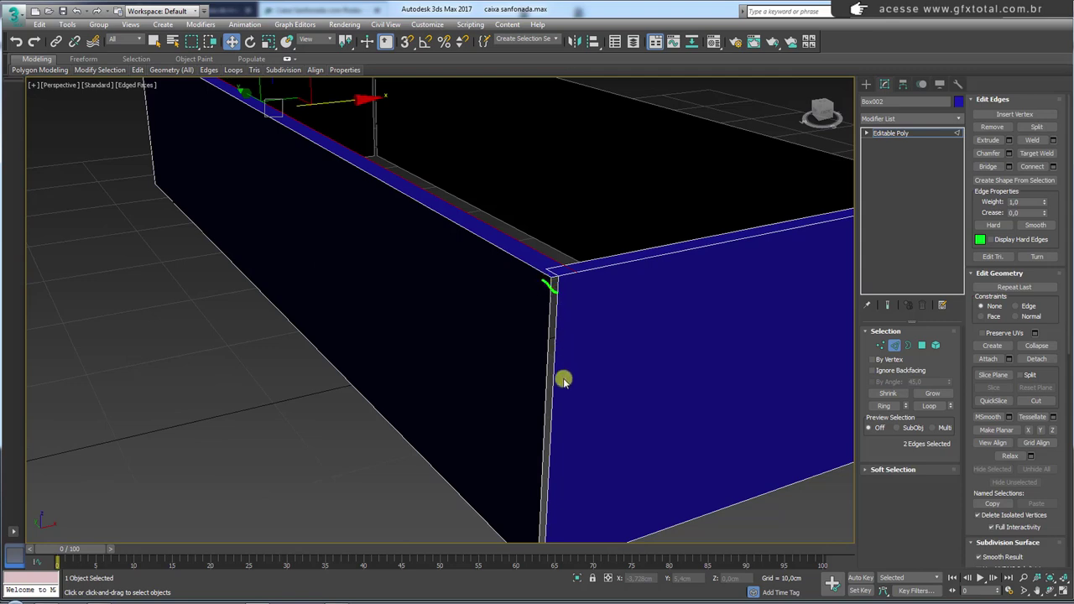
{"action": "left_click", "coordinate": [558, 303]}
{"action": "scroll", "coordinate": [575, 355], "scroll_direction": "down", "scroll_amount": 1}
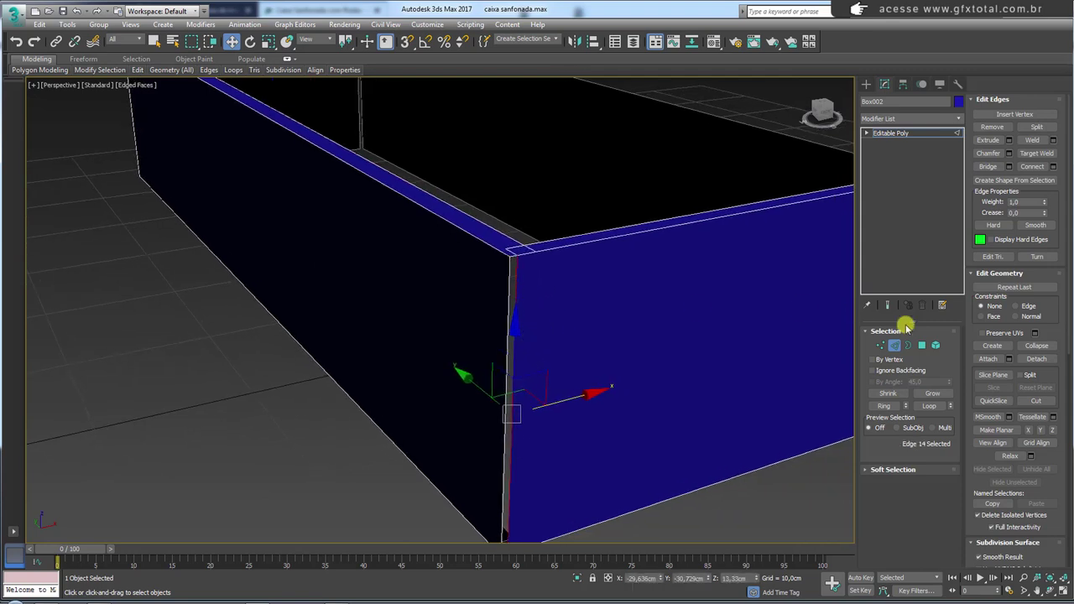
Step: Connect the end wall's edge ring with 2 segments and Pinch 96
{"action": "left_click", "coordinate": [885, 408]}
{"action": "left_click", "coordinate": [1053, 166]}
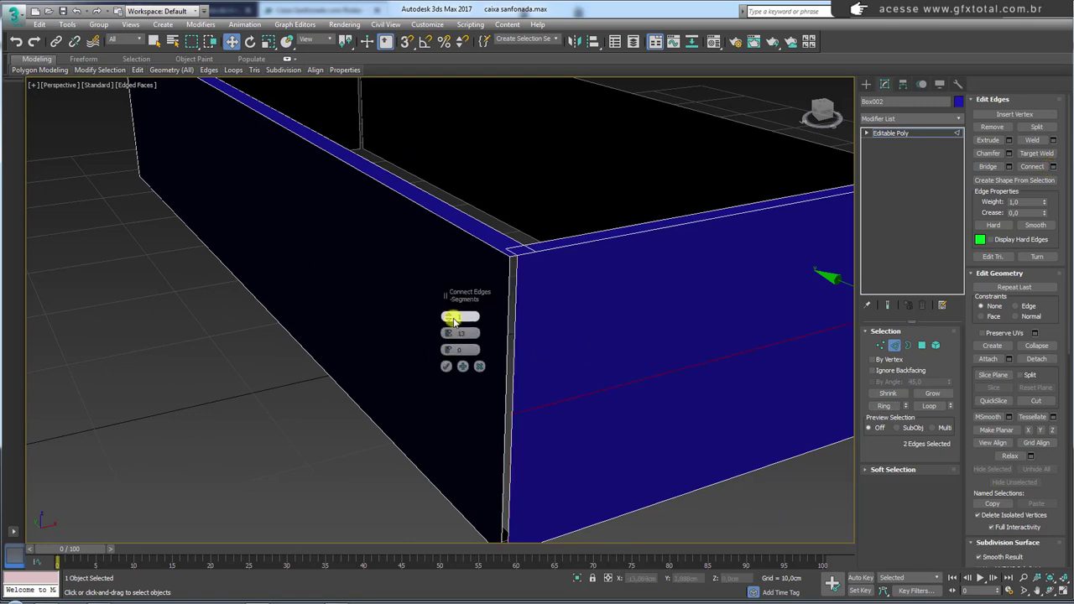
{"action": "mouse_move", "coordinate": [451, 316]}
{"action": "left_mouse_down"}
{"action": "mouse_move", "coordinate": [444, 210]}
{"action": "mouse_move", "coordinate": [456, 139]}
{"action": "left_mouse_up"}
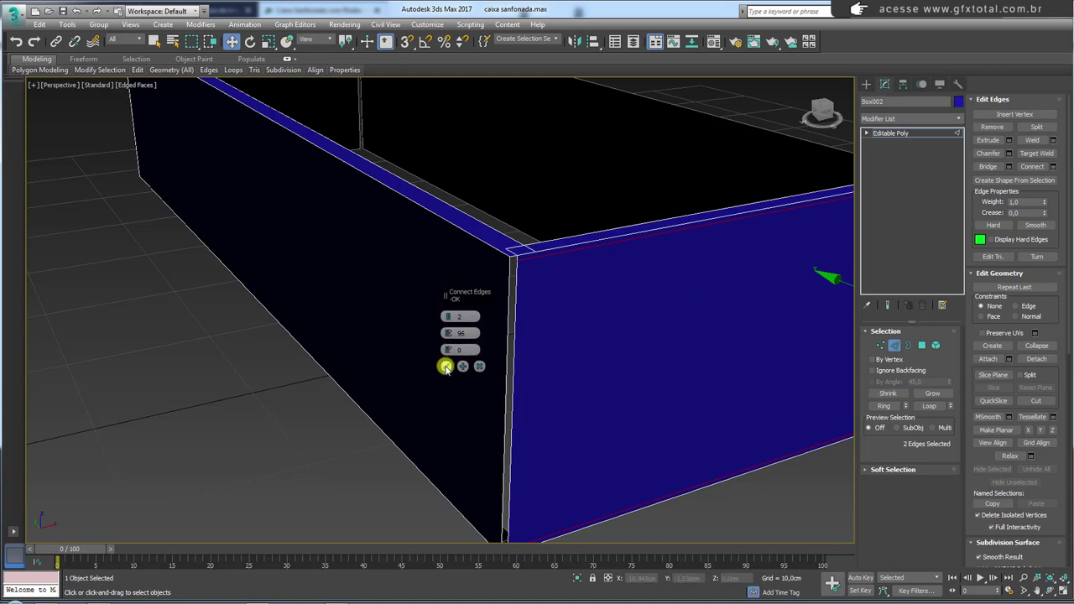
{"action": "left_click", "coordinate": [446, 365]}
Step: Select the end wall's vertical edges and shift them slightly
{"action": "left_click", "coordinate": [513, 316]}
{"action": "scroll", "coordinate": [663, 288], "scroll_direction": "down", "scroll_amount": 4}
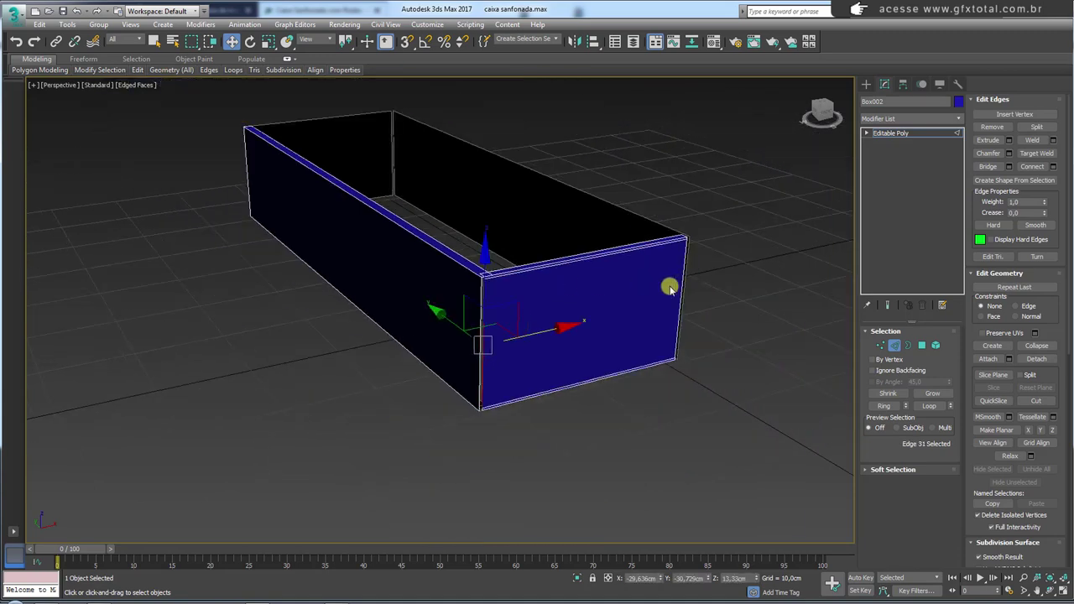
{"action": "scroll", "coordinate": [681, 289], "scroll_direction": "up", "scroll_amount": 4}
{"action": "mouse_move", "coordinate": [682, 290]}
{"action": "middle_mouse_down", "text": "alt"}
{"action": "mouse_move", "coordinate": [509, 338]}
{"action": "mouse_move", "coordinate": [630, 272]}
{"action": "middle_mouse_up", "text": "alt"}
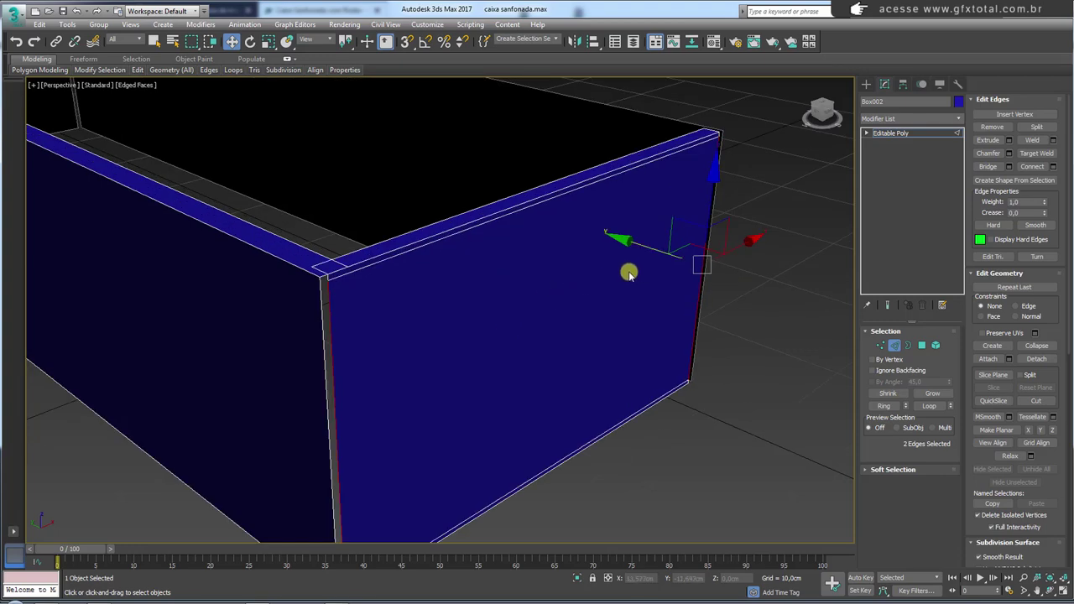
{"action": "left_click_drag", "start_coordinate": [646, 247], "coordinate": [639, 247]}
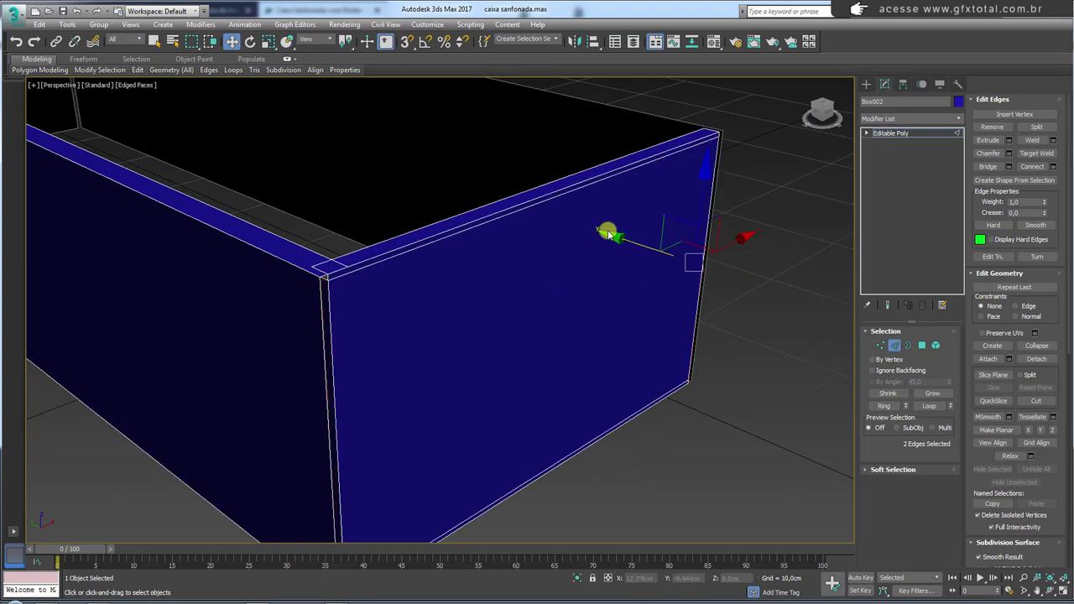
{"action": "scroll", "coordinate": [542, 280], "scroll_direction": "down", "scroll_amount": 5}
Step: Test-move the end panel as an element, undo it, then select the top lip strip polygon
{"action": "left_click", "coordinate": [935, 345]}
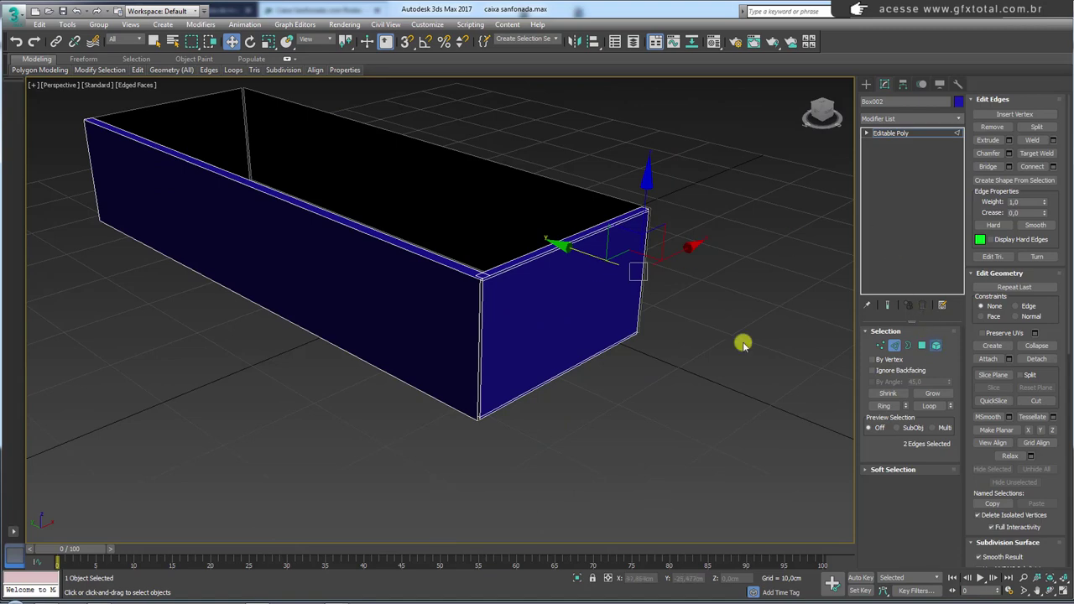
{"action": "left_click", "coordinate": [529, 311]}
{"action": "left_click_drag", "start_coordinate": [510, 287], "coordinate": [565, 310]}
{"action": "scroll", "coordinate": [574, 333], "scroll_direction": "up", "scroll_amount": 2}
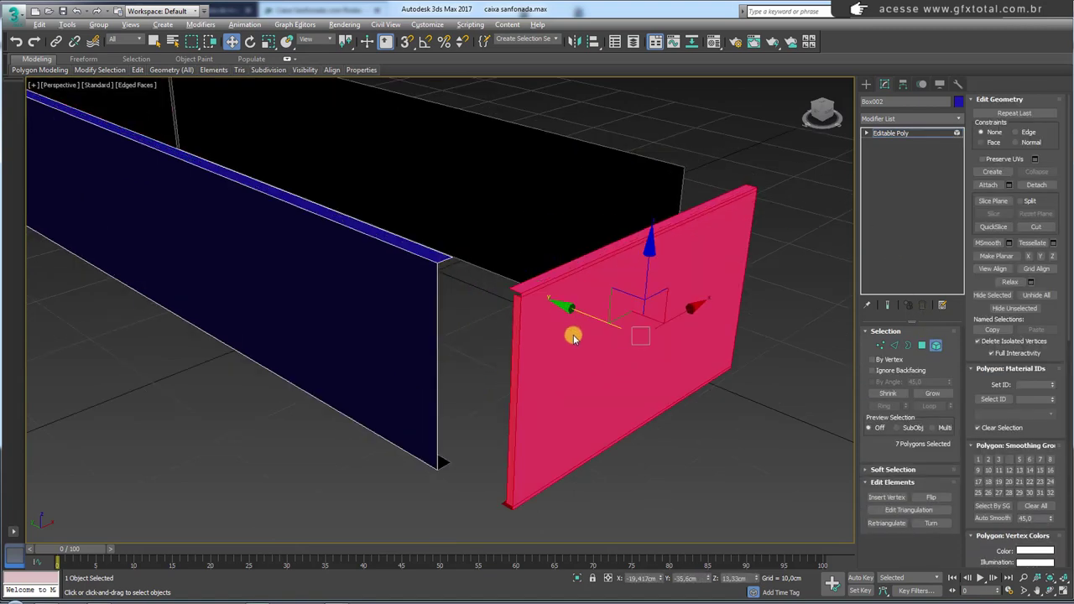
{"action": "mouse_move", "coordinate": [573, 333]}
{"action": "middle_mouse_down", "text": "alt"}
{"action": "mouse_move", "coordinate": [662, 360]}
{"action": "mouse_move", "coordinate": [629, 371]}
{"action": "mouse_move", "coordinate": [582, 330]}
{"action": "middle_mouse_up", "text": "alt"}
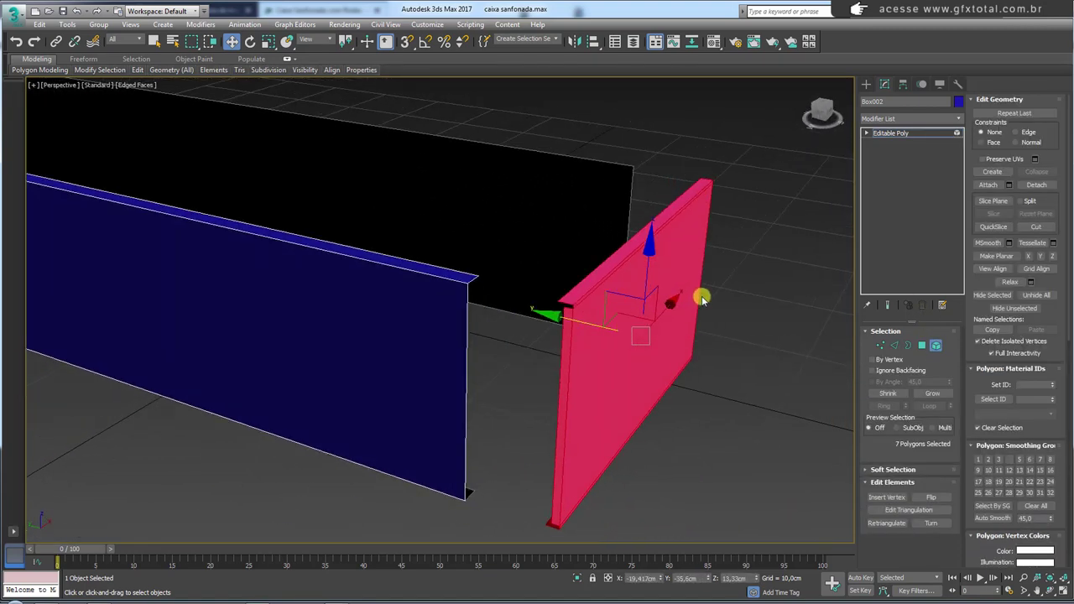
{"action": "key", "text": "ctrl+z"}
{"action": "left_click", "coordinate": [899, 134]}
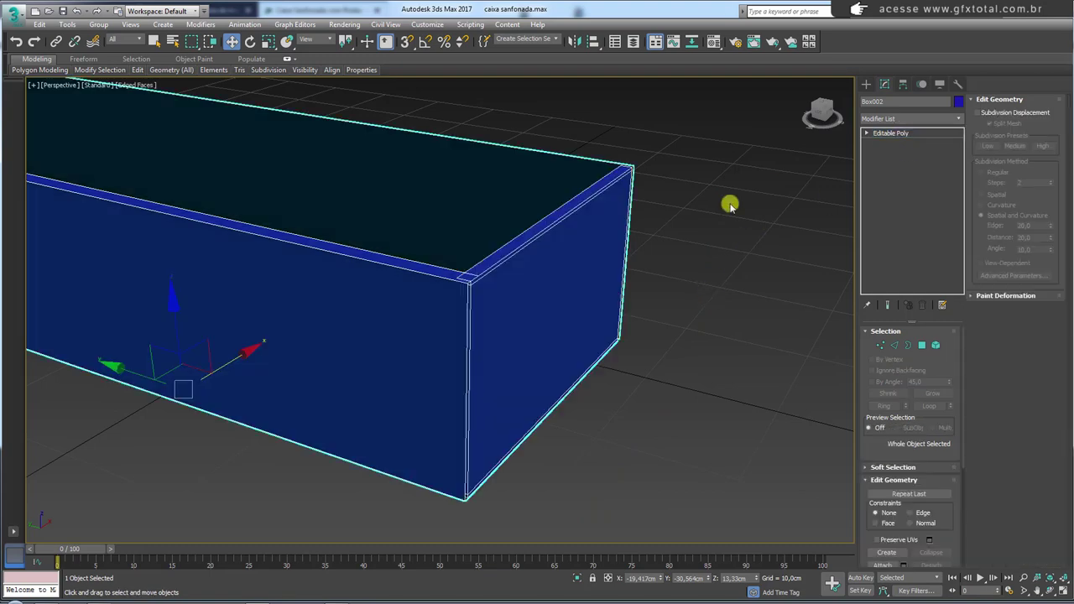
{"action": "left_click", "coordinate": [921, 345]}
{"action": "left_click", "coordinate": [433, 278]}
Step: Select the right wall's top rim strip polygon and grow the selection to the adjacent strip
{"action": "mouse_move", "coordinate": [431, 269]}
{"action": "middle_mouse_down", "text": "alt"}
{"action": "mouse_move", "coordinate": [228, 218]}
{"action": "mouse_move", "coordinate": [360, 254]}
{"action": "mouse_move", "coordinate": [217, 172]}
{"action": "middle_mouse_up", "text": "alt"}
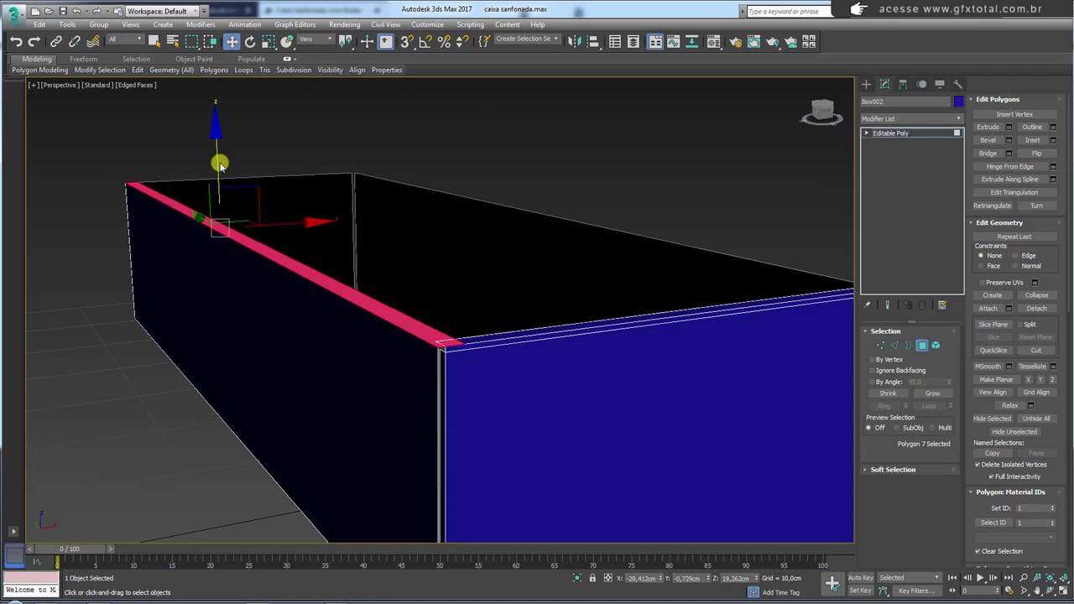
{"action": "left_click_drag", "start_coordinate": [220, 165], "coordinate": [224, 163]}
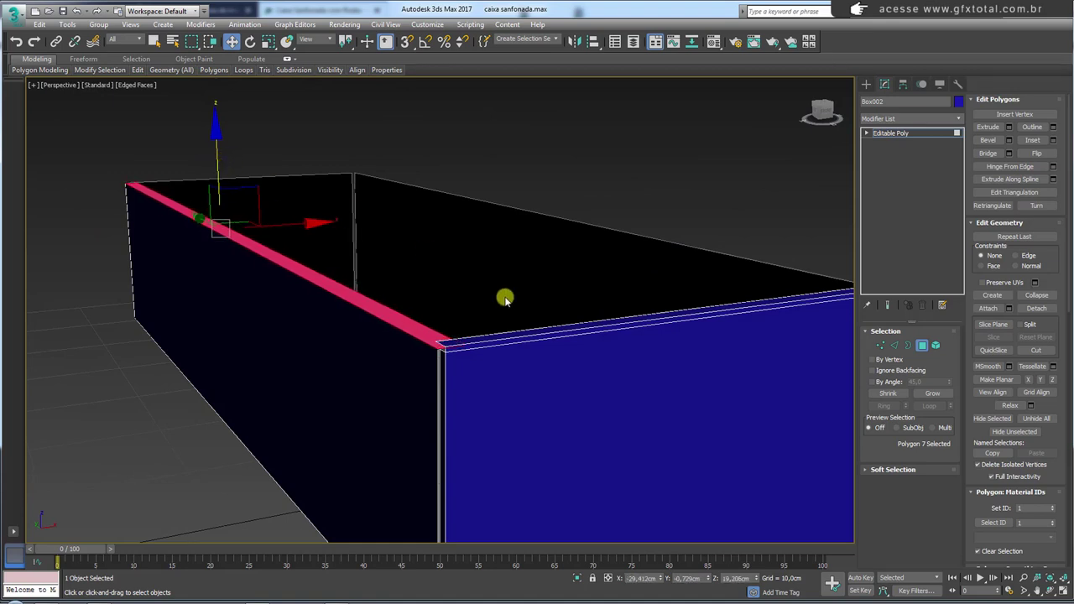
{"action": "left_click", "coordinate": [562, 332]}
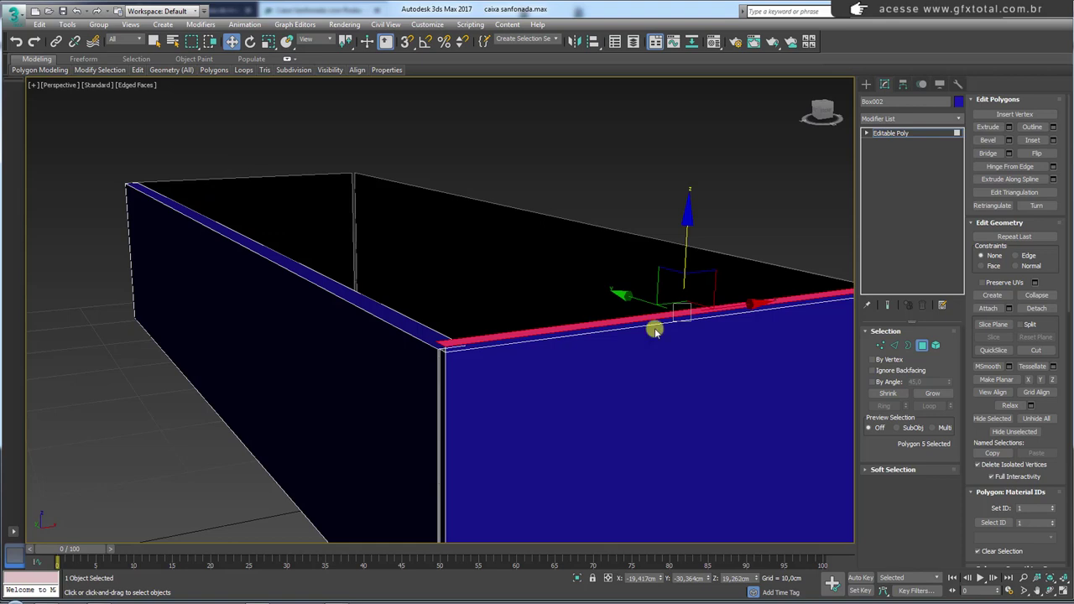
{"action": "left_click", "coordinate": [933, 397]}
{"action": "scroll", "coordinate": [695, 344], "scroll_direction": "down", "scroll_amount": 2}
{"action": "scroll", "coordinate": [749, 314], "scroll_direction": "down", "scroll_amount": 2}
{"action": "scroll", "coordinate": [801, 323], "scroll_direction": "down", "scroll_amount": 2}
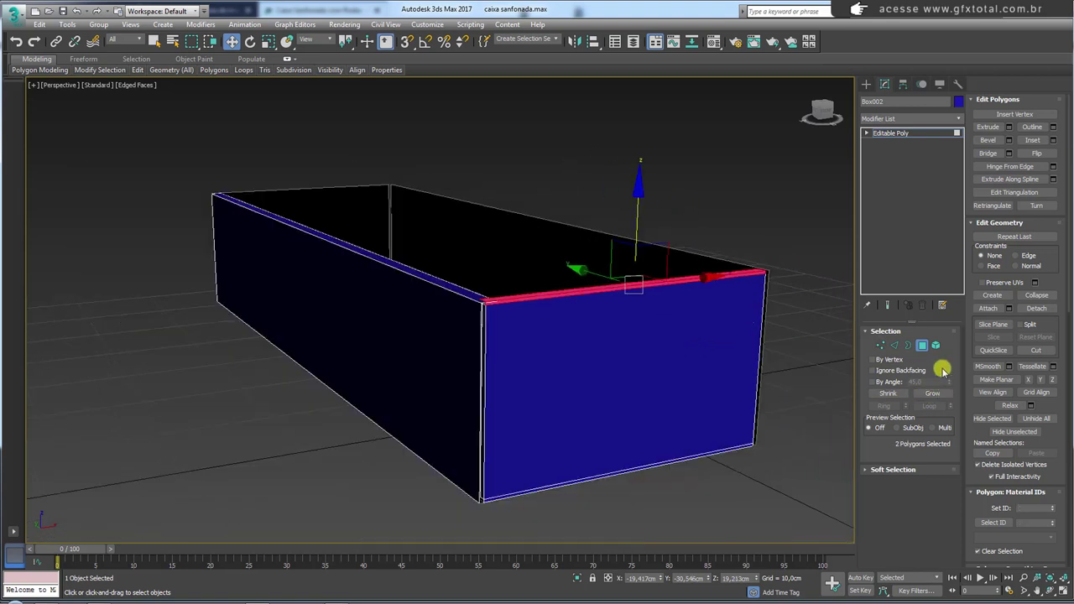
Step: Switch the selection to vertices, grow it onto the front face, and lower the top vertices about 0.2 cm on Z
{"action": "left_click", "coordinate": [881, 345], "text": "ctrl"}
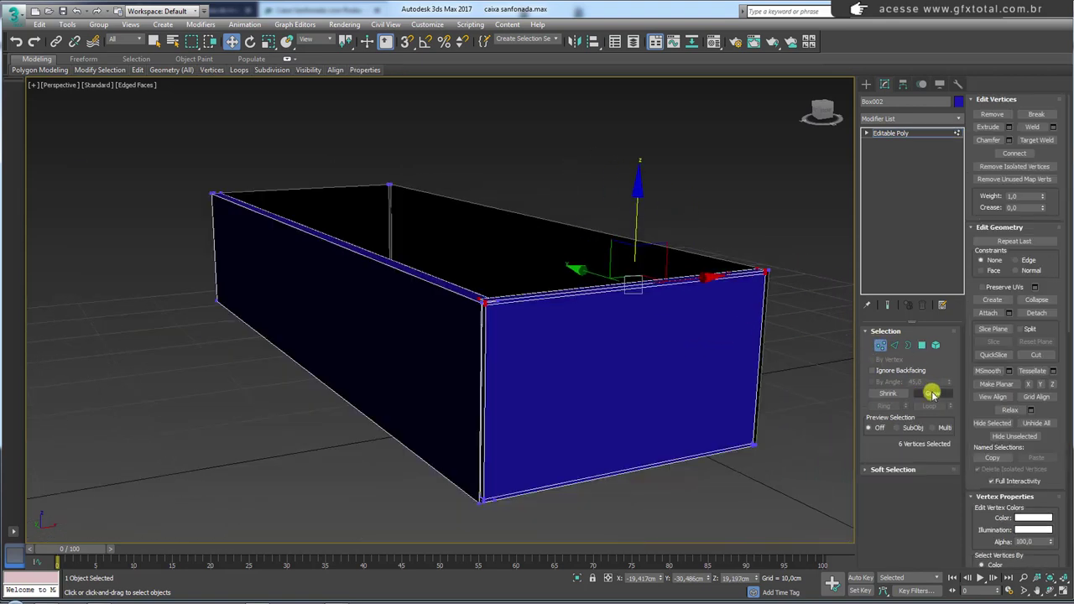
{"action": "left_click", "coordinate": [932, 394]}
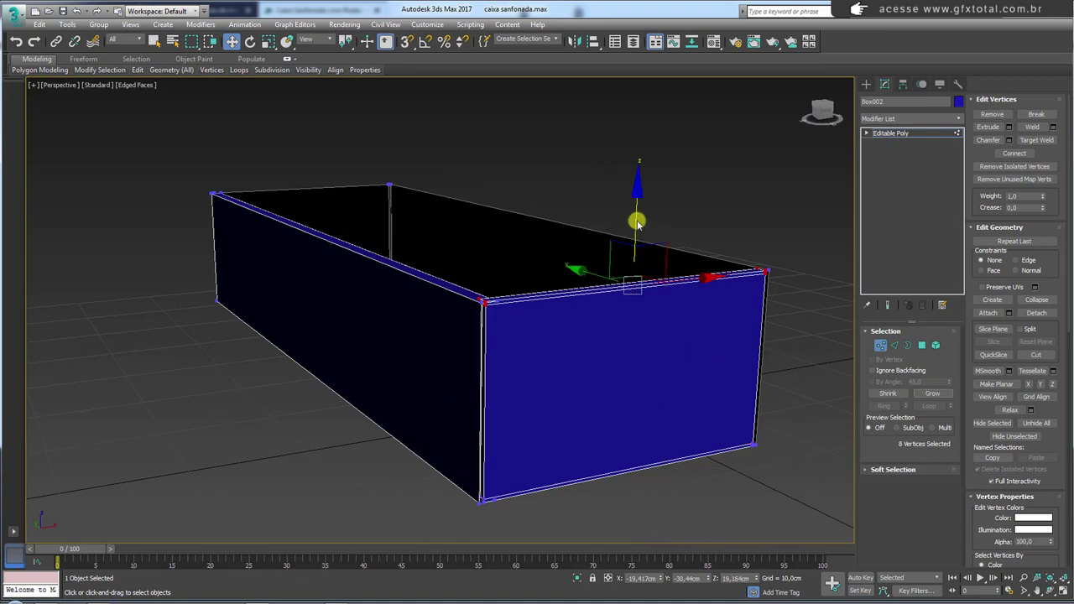
{"action": "mouse_move", "coordinate": [635, 221]}
{"action": "left_mouse_down"}
{"action": "mouse_move", "coordinate": [635, 237]}
{"action": "mouse_move", "coordinate": [643, 221]}
{"action": "left_mouse_up"}
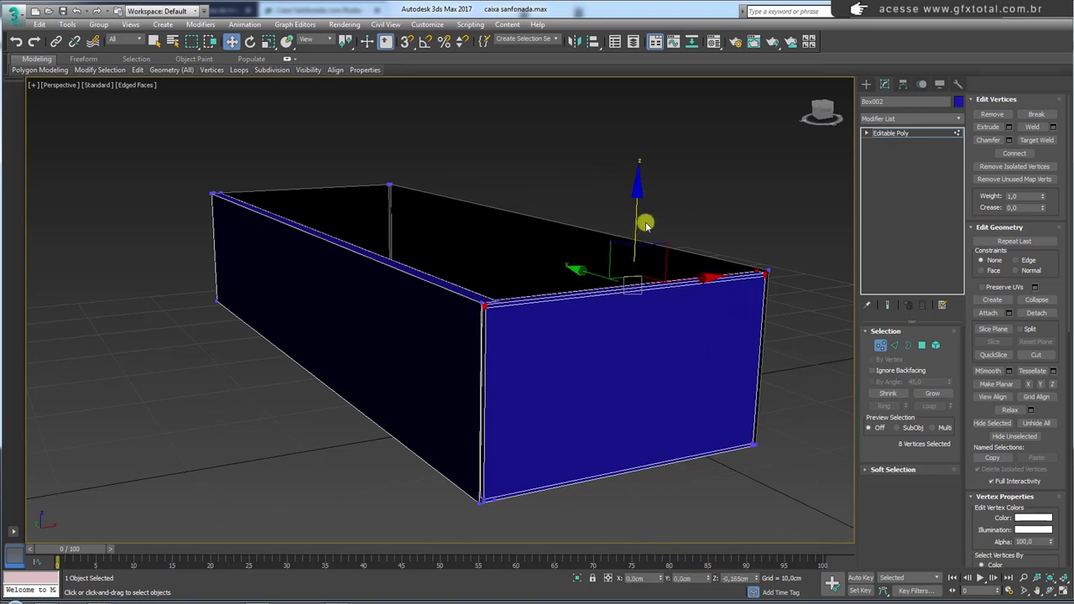
{"action": "scroll", "coordinate": [479, 288], "scroll_direction": "up", "scroll_amount": 3}
{"action": "mouse_move", "coordinate": [478, 288]}
{"action": "middle_mouse_down", "text": "alt"}
{"action": "mouse_move", "coordinate": [415, 276]}
{"action": "mouse_move", "coordinate": [658, 199]}
{"action": "middle_mouse_up", "text": "alt"}
{"action": "left_click_drag", "start_coordinate": [702, 204], "coordinate": [699, 208]}
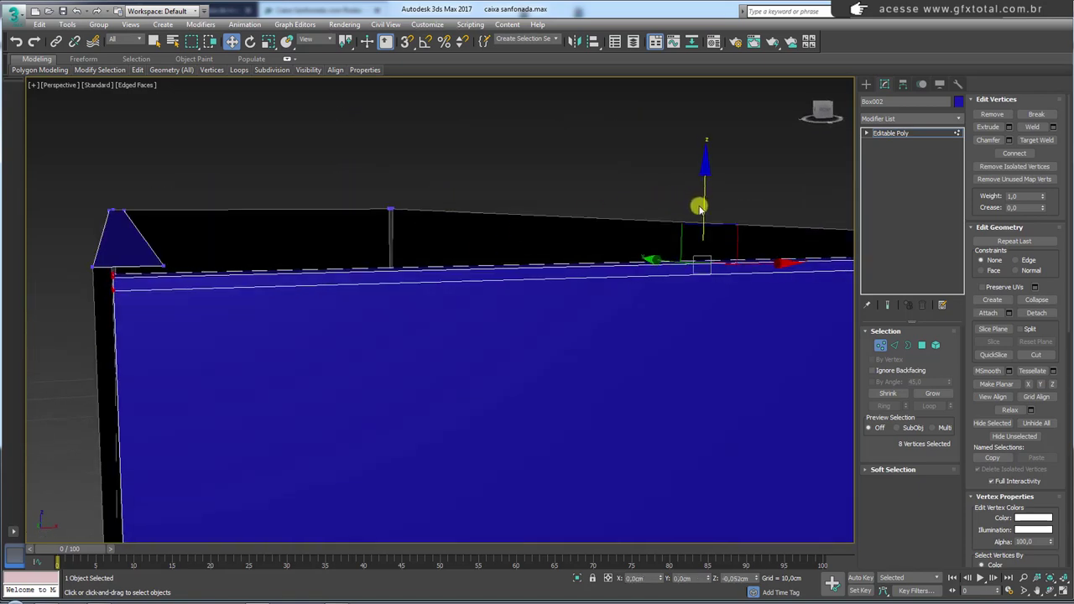
{"action": "scroll", "coordinate": [442, 263], "scroll_direction": "down", "scroll_amount": 5}
Step: Delete the long right wall polygon of Box002 and return to object level
{"action": "middle_click_drag", "start_coordinate": [444, 286], "coordinate": [446, 297], "text": "alt"}
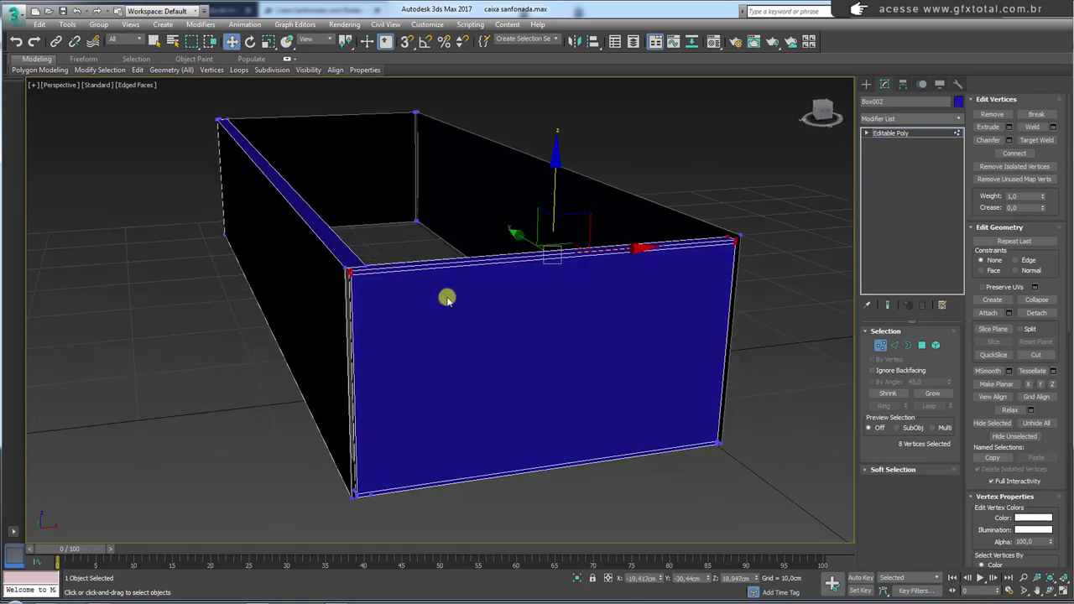
{"action": "left_click", "coordinate": [923, 345]}
{"action": "left_click", "coordinate": [612, 204]}
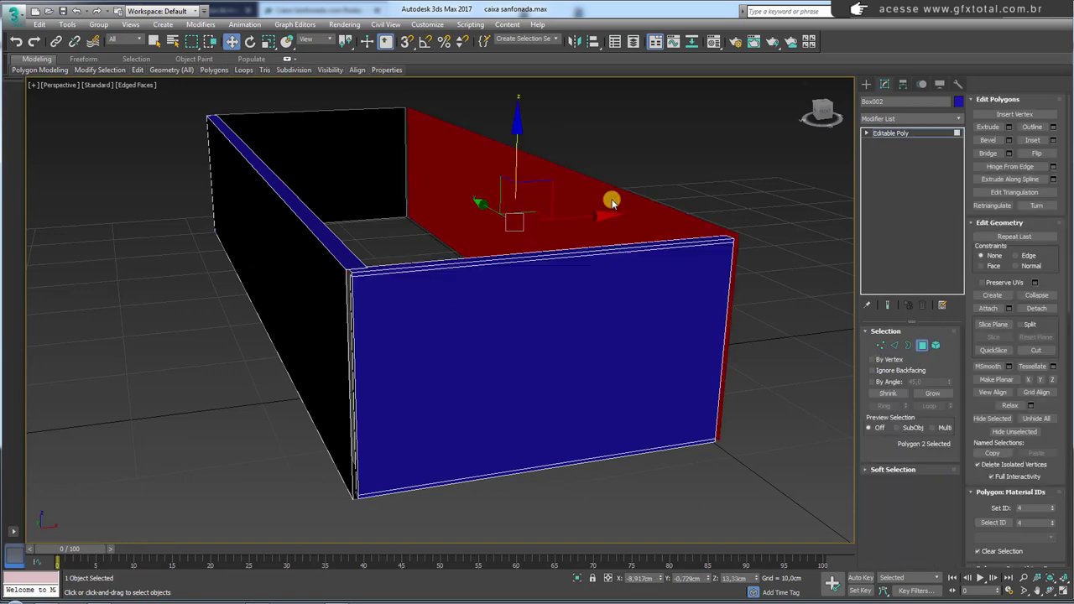
{"action": "key", "text": "Delete"}
{"action": "left_click", "coordinate": [905, 137]}
{"action": "scroll", "coordinate": [642, 230], "scroll_direction": "down", "scroll_amount": 5}
Step: Orbit around the open three-sided wall piece and annotate its corner and right end
{"action": "middle_click_drag", "start_coordinate": [643, 229], "coordinate": [624, 271], "text": "alt"}
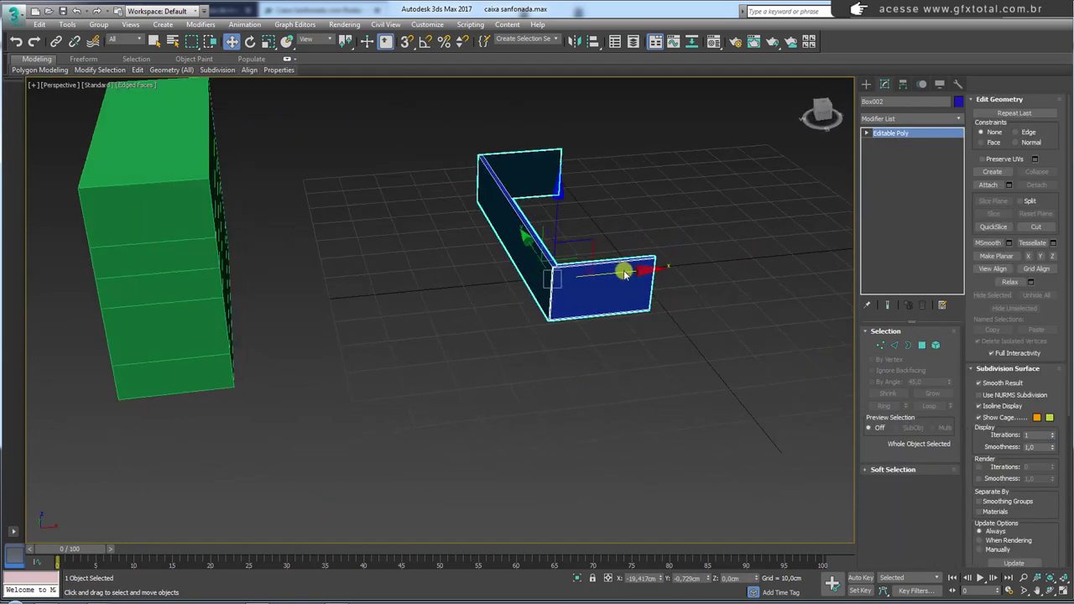
{"action": "scroll", "coordinate": [576, 312], "scroll_direction": "up", "scroll_amount": 3}
{"action": "mouse_move", "coordinate": [456, 319]}
{"action": "left_mouse_down"}
{"action": "mouse_move", "coordinate": [420, 408]}
{"action": "mouse_move", "coordinate": [503, 288]}
{"action": "left_mouse_up"}
{"action": "left_click_drag", "start_coordinate": [609, 266], "coordinate": [618, 263]}
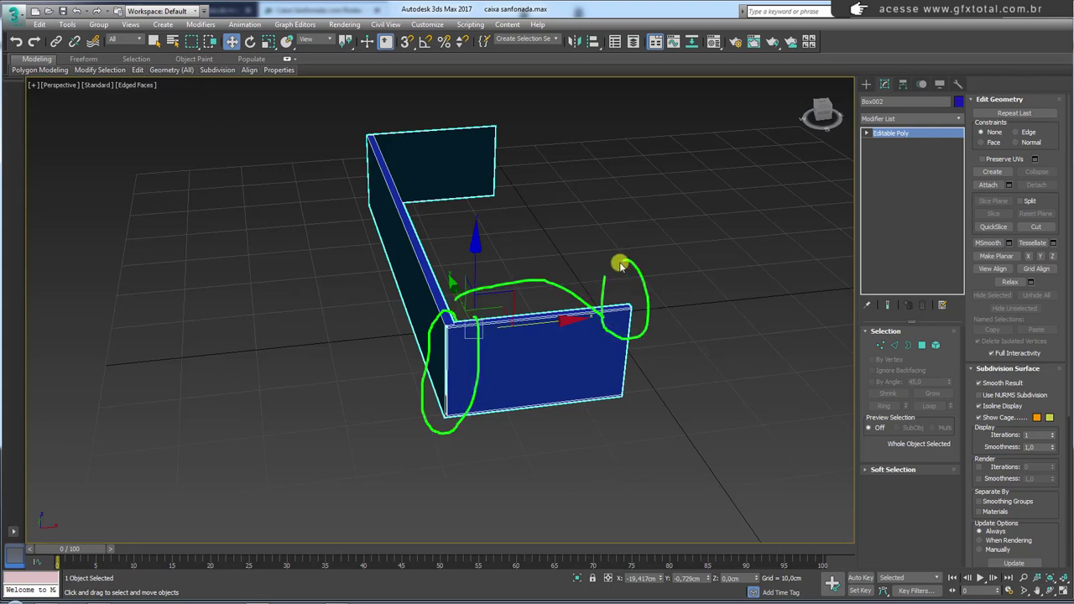
{"action": "key", "text": "Escape"}
Step: Add a flipped Symmetry modifier on X to close the walls into a box
{"action": "left_click", "coordinate": [910, 118]}
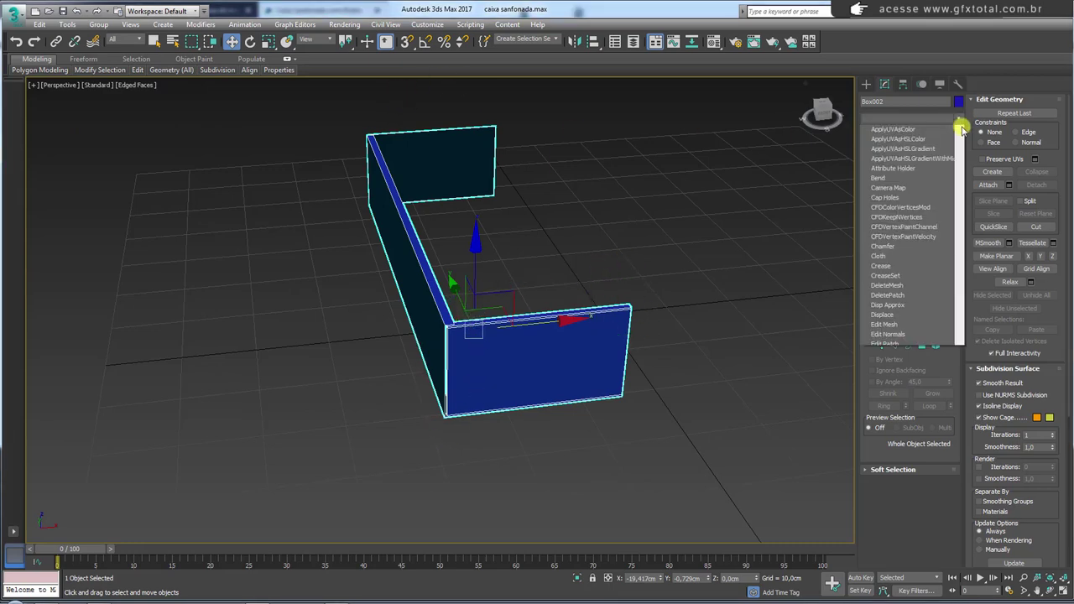
{"action": "left_click_drag", "start_coordinate": [960, 147], "coordinate": [955, 461]}
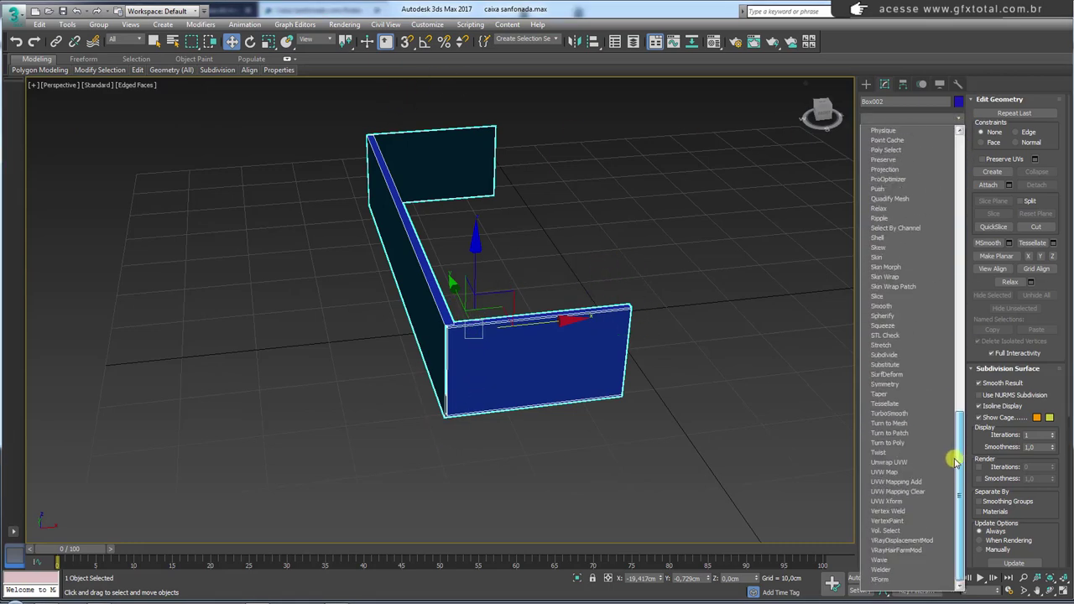
{"action": "left_click", "coordinate": [890, 383]}
{"action": "left_click", "coordinate": [892, 366]}
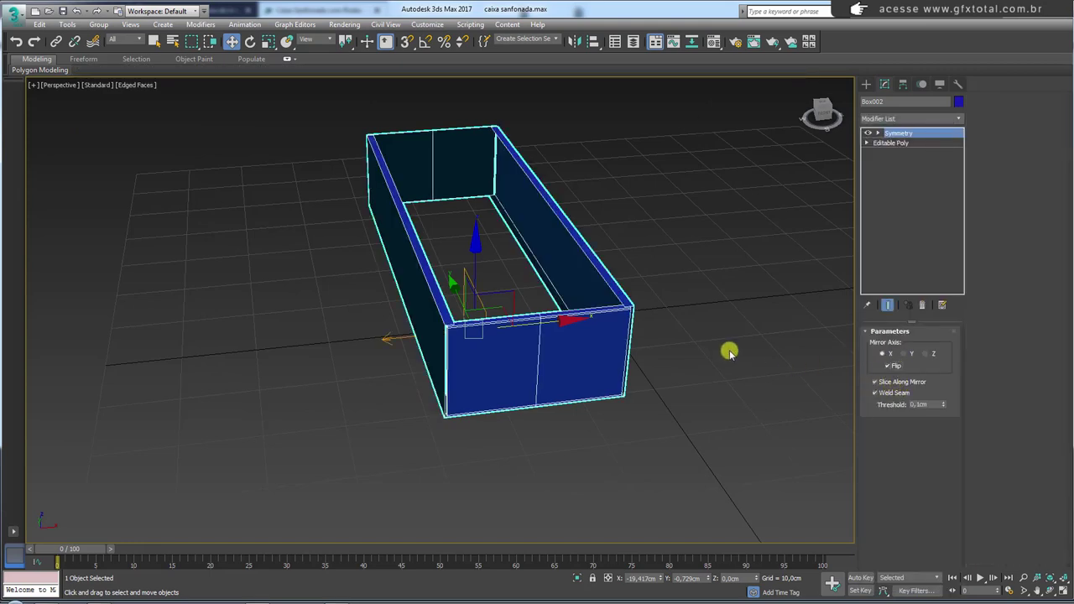
Step: Add a second Symmetry modifier mirrored and flipped on Y to double the box length
{"action": "left_click", "coordinate": [960, 120]}
{"action": "left_click_drag", "start_coordinate": [963, 149], "coordinate": [956, 432]}
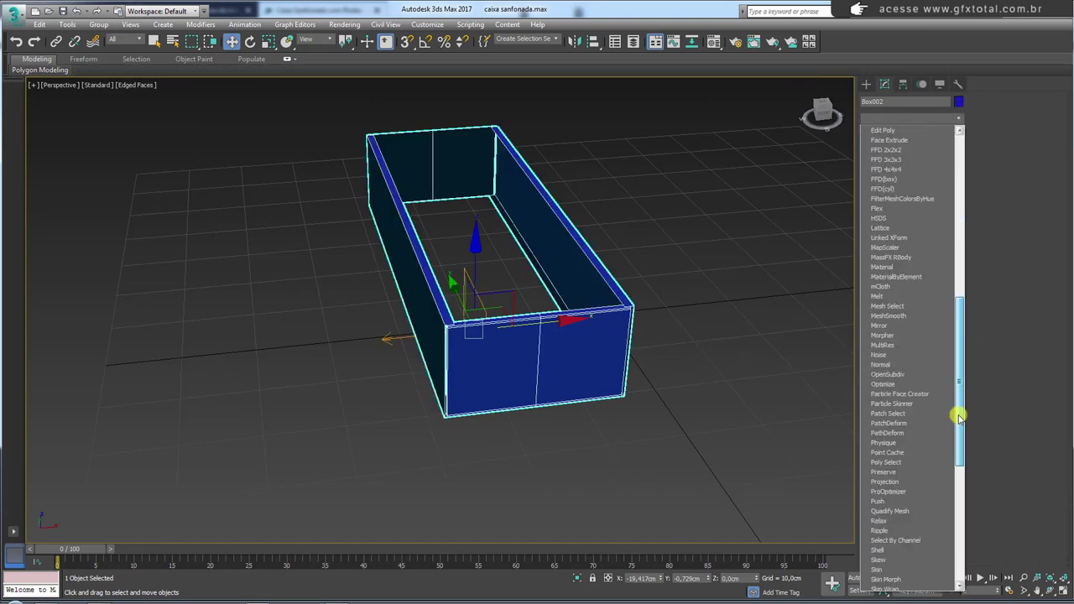
{"action": "left_click", "coordinate": [897, 384]}
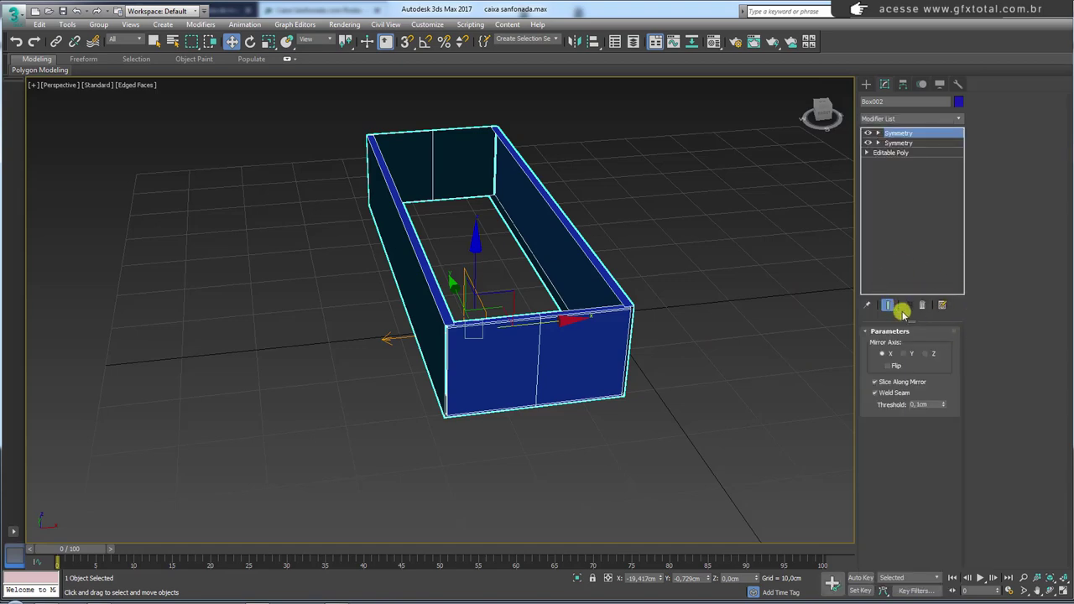
{"action": "left_click", "coordinate": [912, 353]}
{"action": "middle_click_drag", "start_coordinate": [546, 318], "coordinate": [796, 362], "text": "alt"}
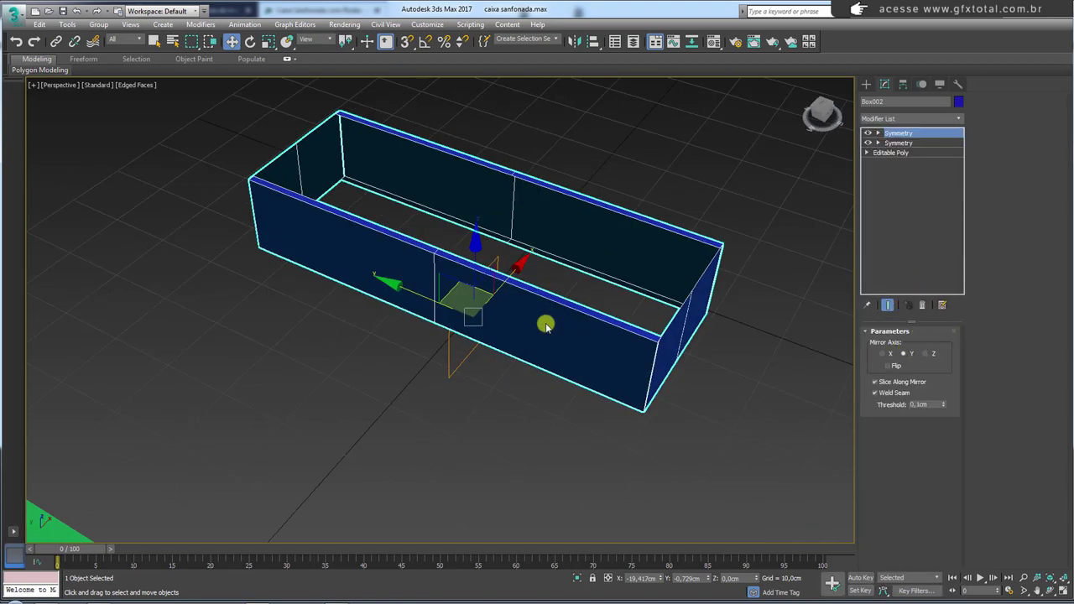
{"action": "left_click", "coordinate": [891, 366]}
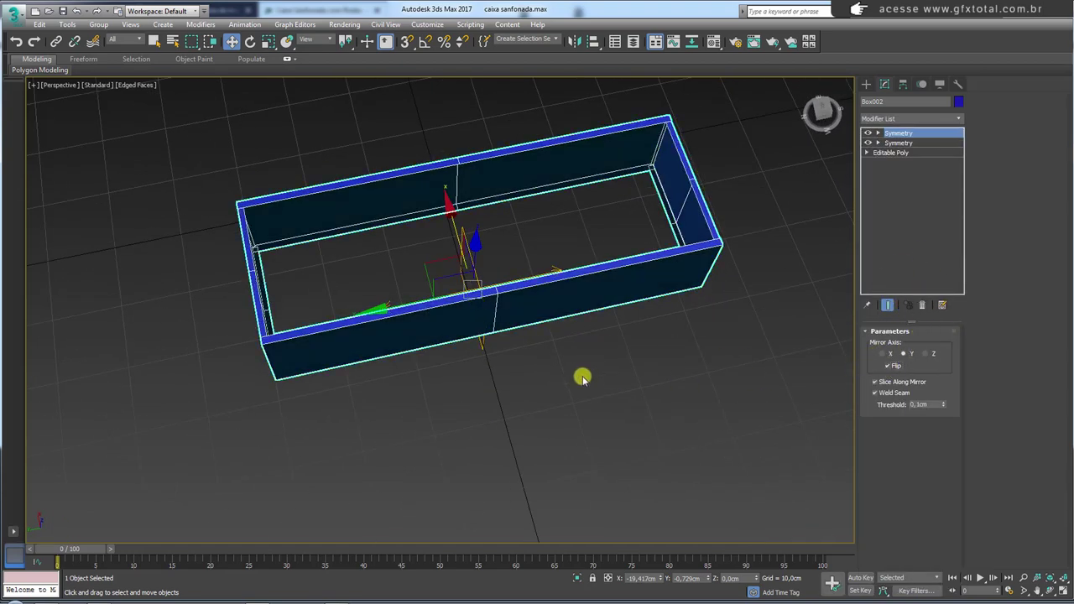
{"action": "mouse_move", "coordinate": [580, 376]}
{"action": "middle_mouse_down", "text": "alt"}
{"action": "mouse_move", "coordinate": [555, 320]}
{"action": "mouse_move", "coordinate": [372, 271]}
{"action": "mouse_move", "coordinate": [525, 350]}
{"action": "mouse_move", "coordinate": [499, 226]}
{"action": "mouse_move", "coordinate": [428, 196]}
{"action": "middle_mouse_up", "text": "alt"}
{"action": "scroll", "coordinate": [554, 322], "scroll_direction": "up", "scroll_amount": 5}
{"action": "scroll", "coordinate": [372, 271], "scroll_direction": "down", "scroll_amount": 5}
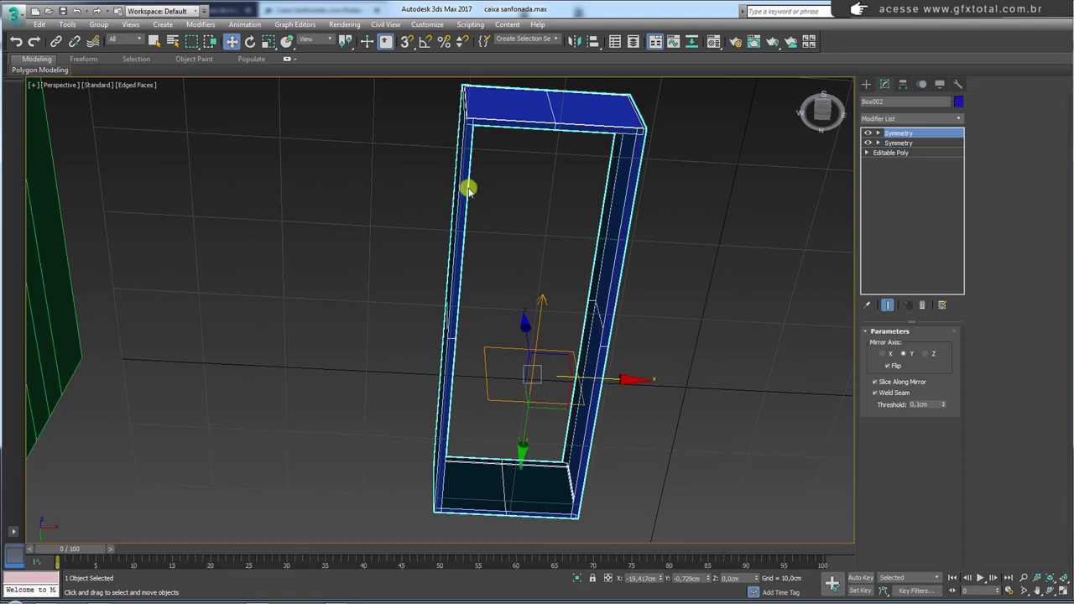
Step: In the base Editable Poly, extrude a new face from the end wall's top edge
{"action": "left_click", "coordinate": [868, 143]}
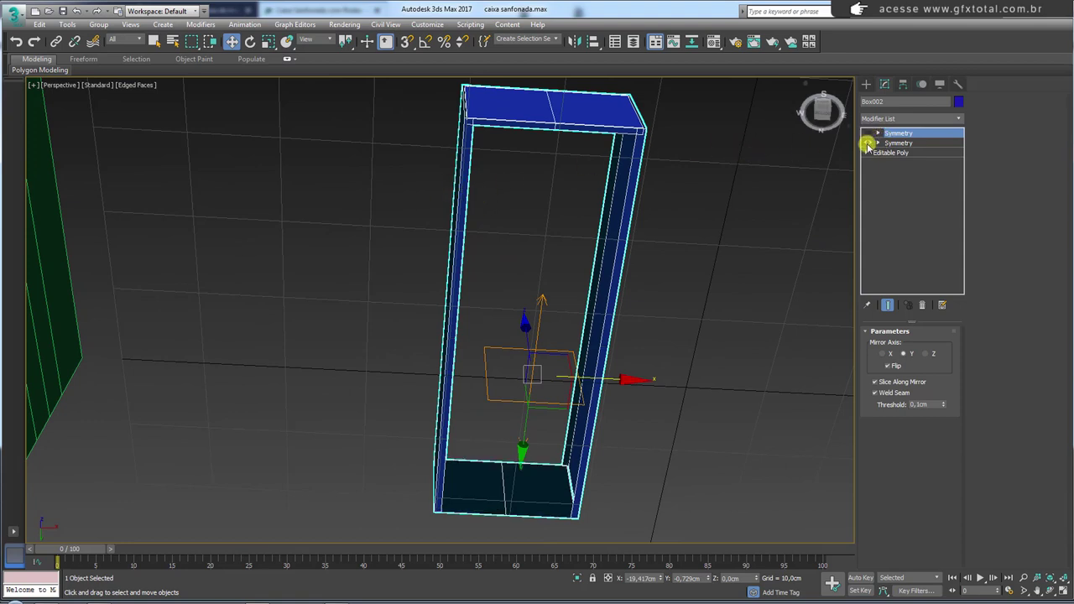
{"action": "left_click", "coordinate": [868, 143]}
{"action": "left_click", "coordinate": [867, 152]}
{"action": "left_click", "coordinate": [888, 171]}
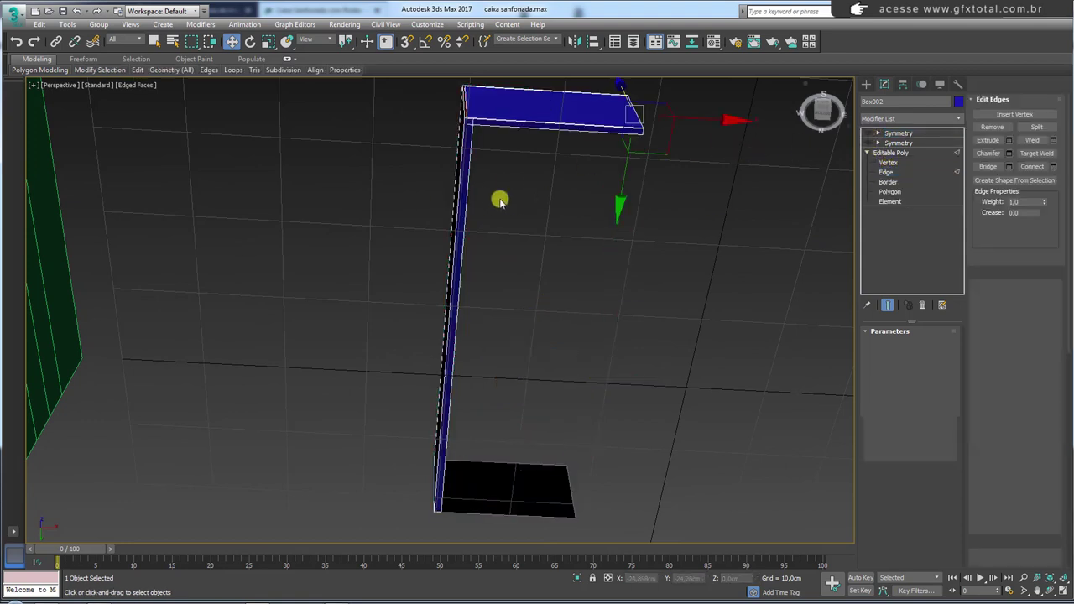
{"action": "left_click", "coordinate": [467, 201]}
{"action": "mouse_move", "coordinate": [467, 201]}
{"action": "middle_mouse_down", "text": "alt"}
{"action": "mouse_move", "coordinate": [498, 233]}
{"action": "mouse_move", "coordinate": [532, 345]}
{"action": "middle_mouse_up", "text": "alt"}
{"action": "left_click_drag", "start_coordinate": [532, 353], "coordinate": [621, 367], "text": "shift"}
{"action": "left_click", "coordinate": [896, 152]}
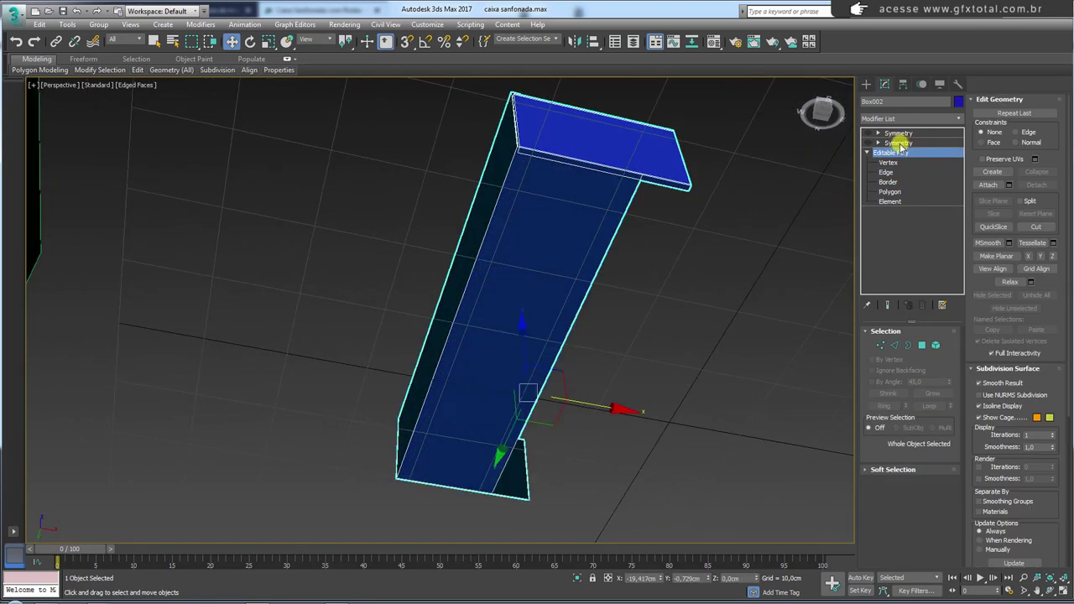
Step: Turn the mirrored results back on and convert Box002 to a single Editable Poly
{"action": "left_click", "coordinate": [898, 143]}
{"action": "left_click", "coordinate": [870, 142]}
{"action": "left_click", "coordinate": [897, 133]}
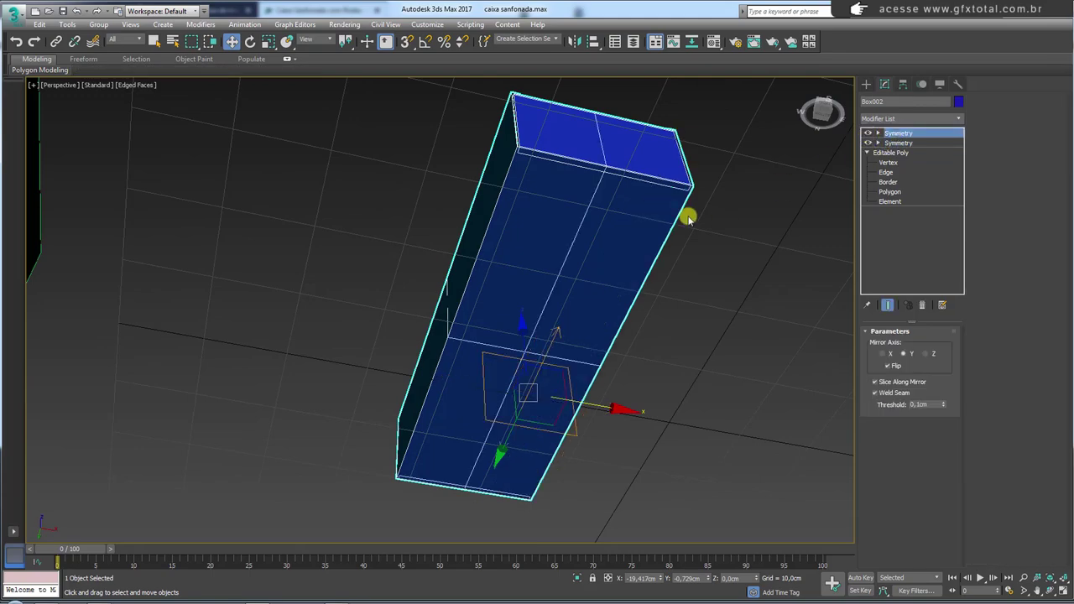
{"action": "mouse_move", "coordinate": [689, 213]}
{"action": "middle_mouse_down", "text": "alt"}
{"action": "mouse_move", "coordinate": [641, 321]}
{"action": "mouse_move", "coordinate": [637, 381]}
{"action": "mouse_move", "coordinate": [569, 367]}
{"action": "mouse_move", "coordinate": [506, 297]}
{"action": "mouse_move", "coordinate": [490, 320]}
{"action": "middle_mouse_up", "text": "alt"}
{"action": "right_click", "coordinate": [521, 290]}
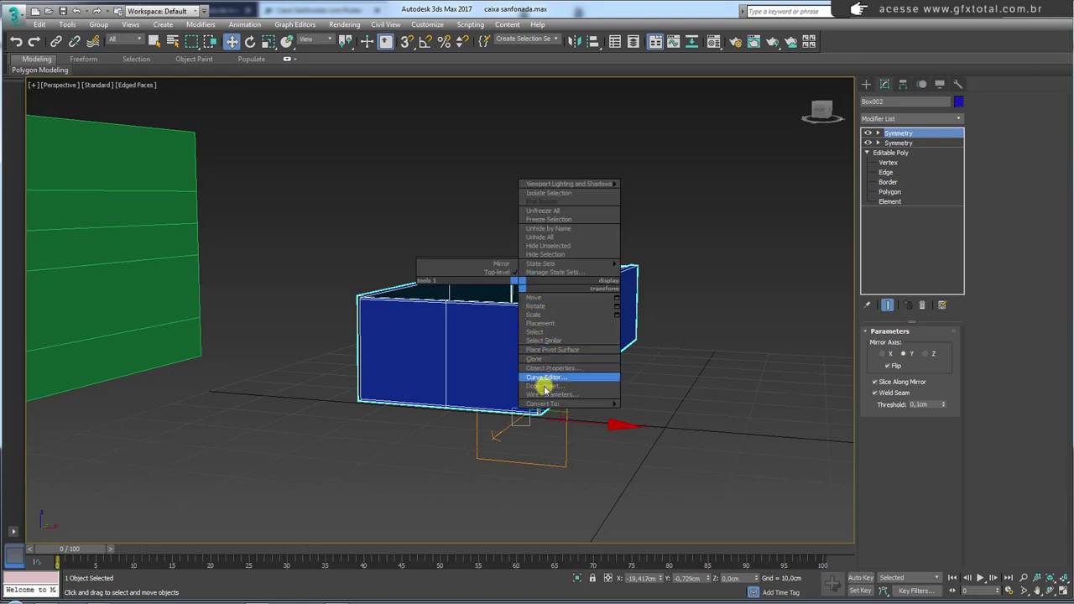
{"action": "left_click", "coordinate": [671, 412]}
Step: Select the vertical seam edges on the box and its end, and remove them
{"action": "left_click", "coordinate": [893, 345]}
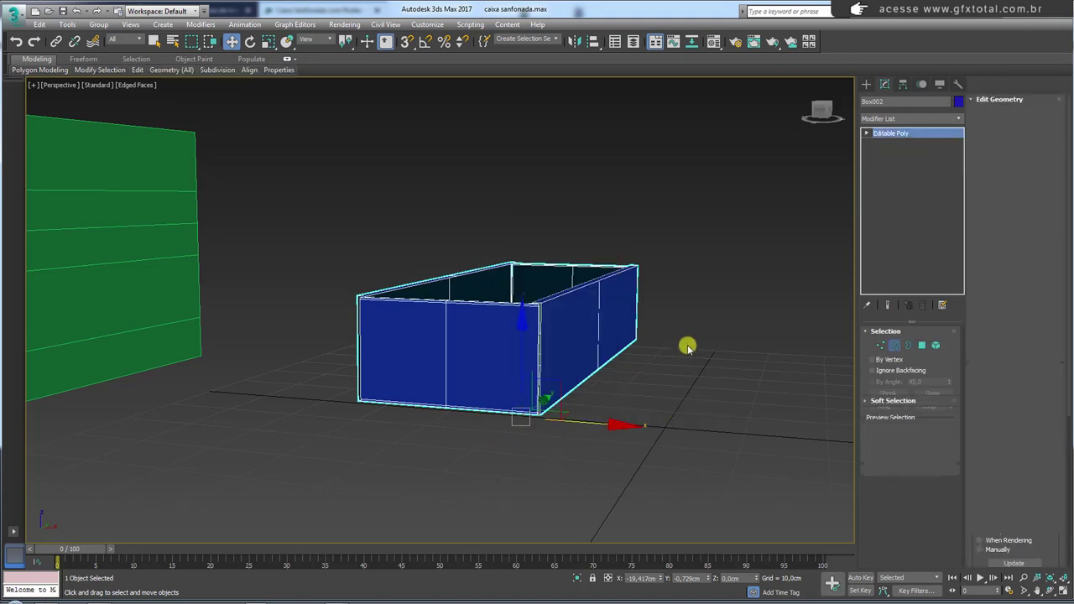
{"action": "left_click", "coordinate": [447, 344]}
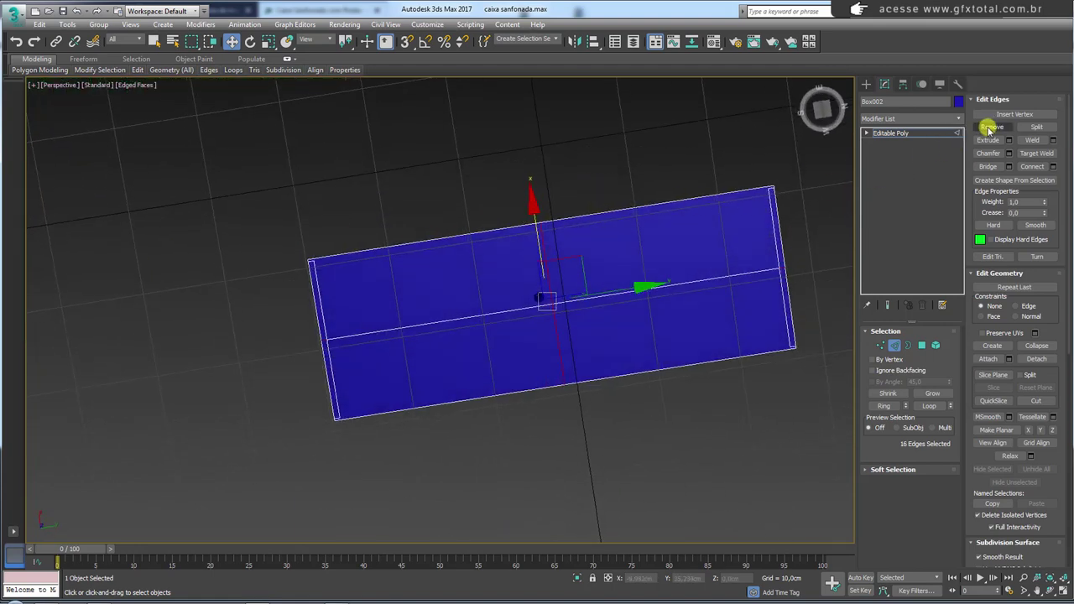
{"action": "left_click", "coordinate": [754, 276]}
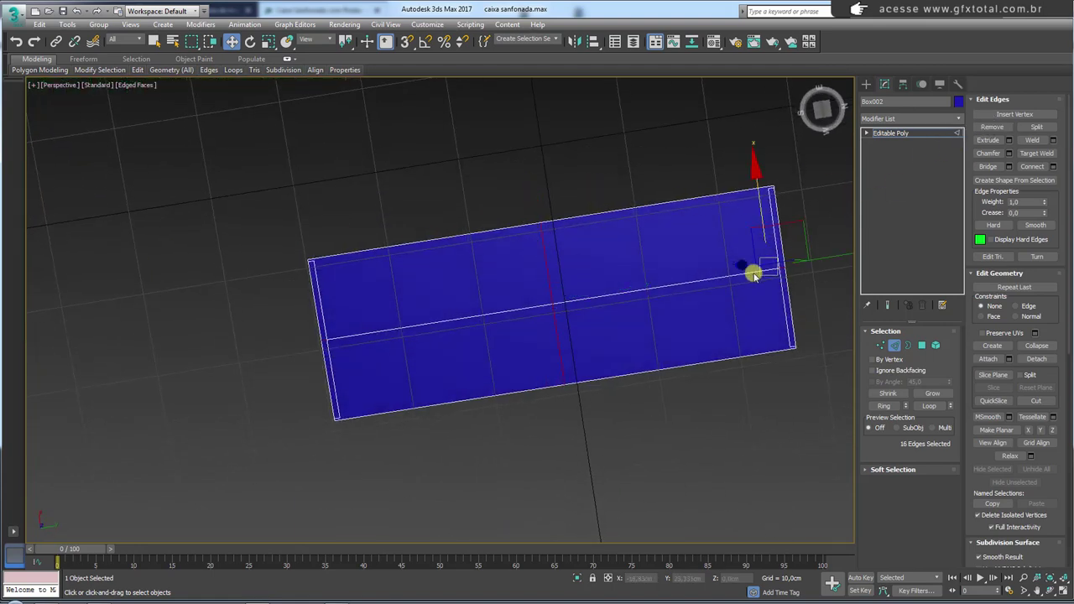
{"action": "mouse_move", "coordinate": [745, 277]}
{"action": "middle_mouse_down", "text": "alt"}
{"action": "mouse_move", "coordinate": [767, 319]}
{"action": "mouse_move", "coordinate": [850, 353]}
{"action": "middle_mouse_up", "text": "alt"}
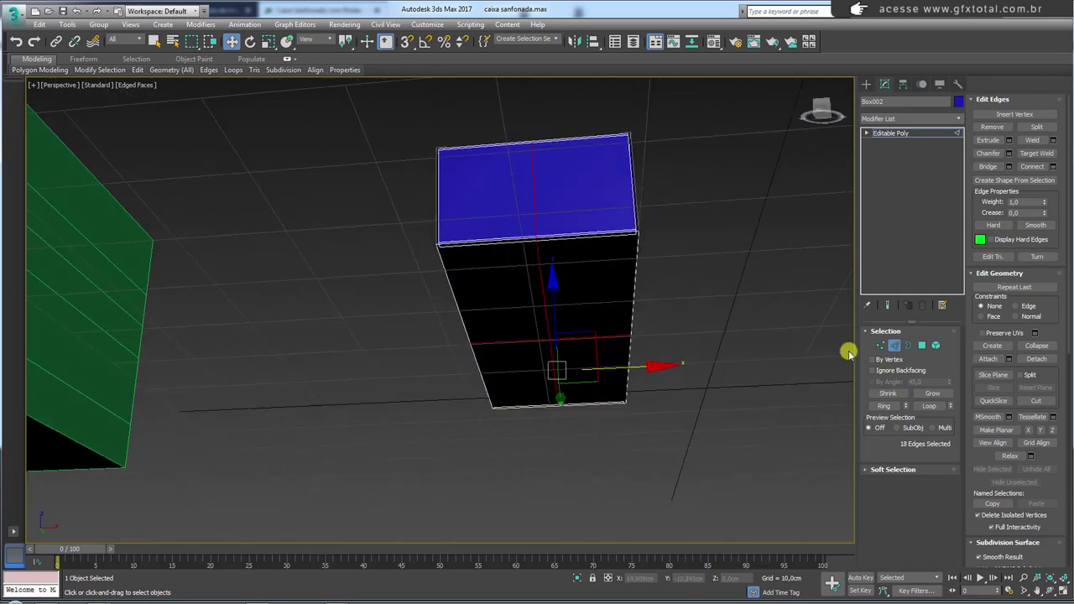
{"action": "left_click", "coordinate": [994, 126]}
{"action": "mouse_move", "coordinate": [710, 166]}
{"action": "middle_mouse_down", "text": "alt"}
{"action": "mouse_move", "coordinate": [751, 249]}
{"action": "mouse_move", "coordinate": [903, 133]}
{"action": "middle_mouse_up", "text": "alt"}
{"action": "left_click", "coordinate": [892, 134]}
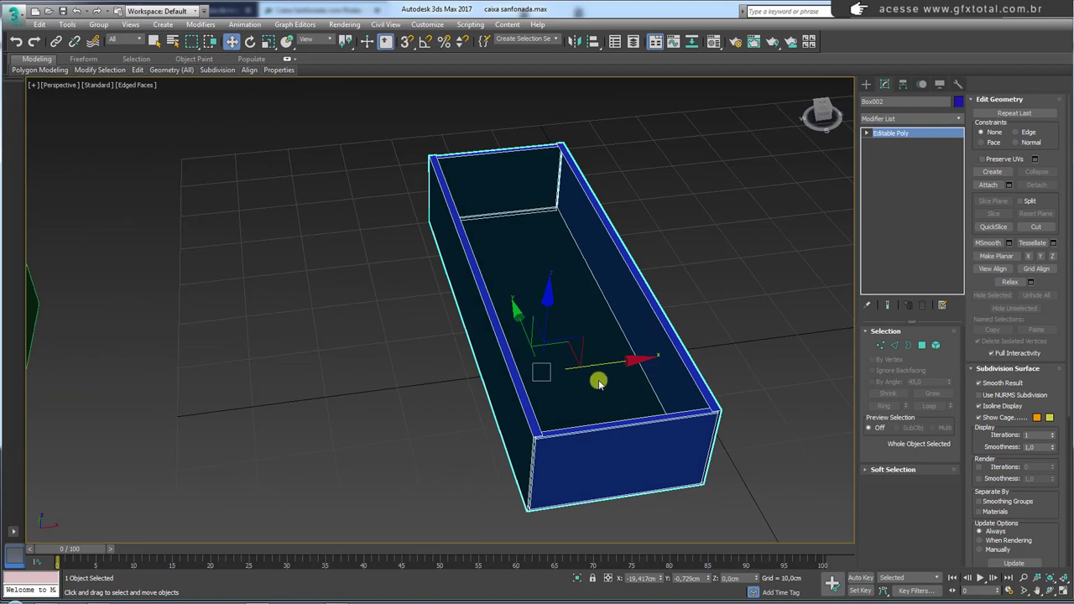
{"action": "scroll", "coordinate": [456, 324], "scroll_direction": "up", "scroll_amount": 2}
{"action": "scroll", "coordinate": [462, 350], "scroll_direction": "up", "scroll_amount": 2}
{"action": "scroll", "coordinate": [459, 304], "scroll_direction": "up", "scroll_amount": 2}
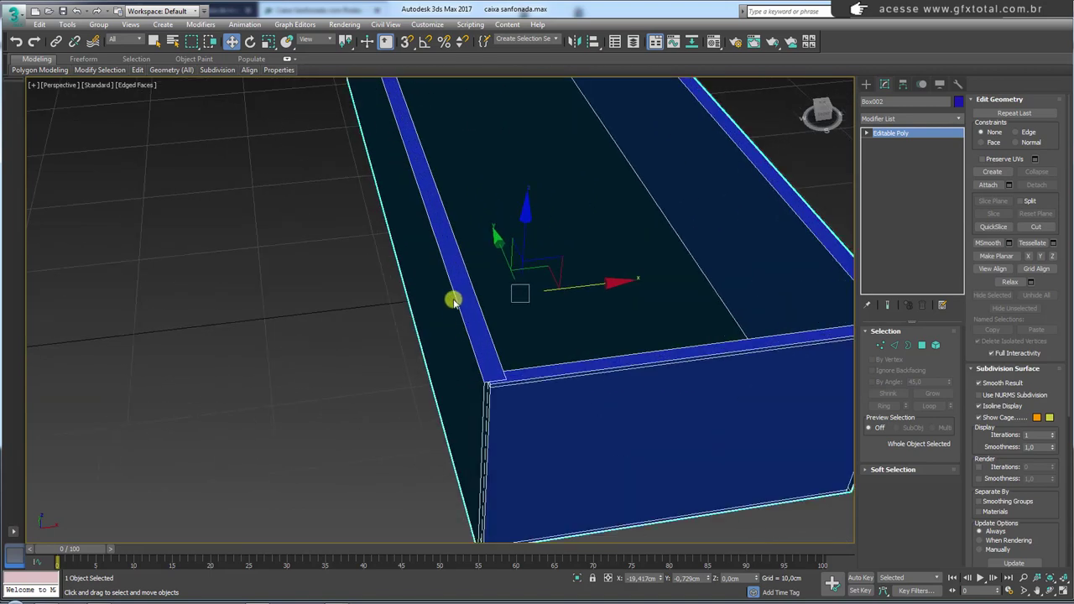
Step: Select the inner top, upper rim, diagonal corner and bottom outer edges at one corner
{"action": "left_click", "coordinate": [894, 345]}
{"action": "left_click", "coordinate": [471, 350]}
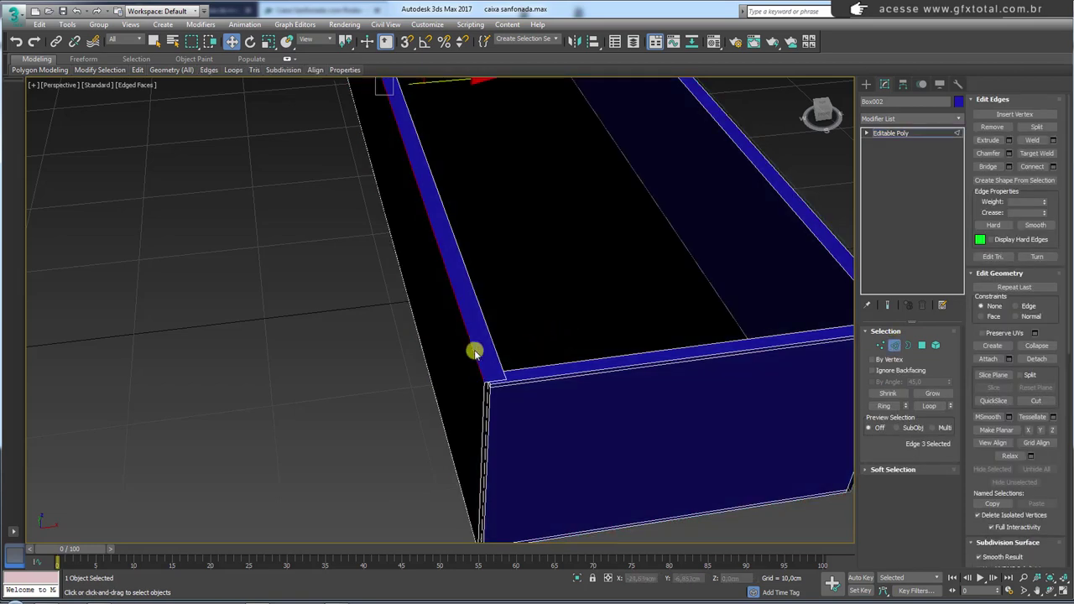
{"action": "left_click", "coordinate": [819, 219], "text": "ctrl"}
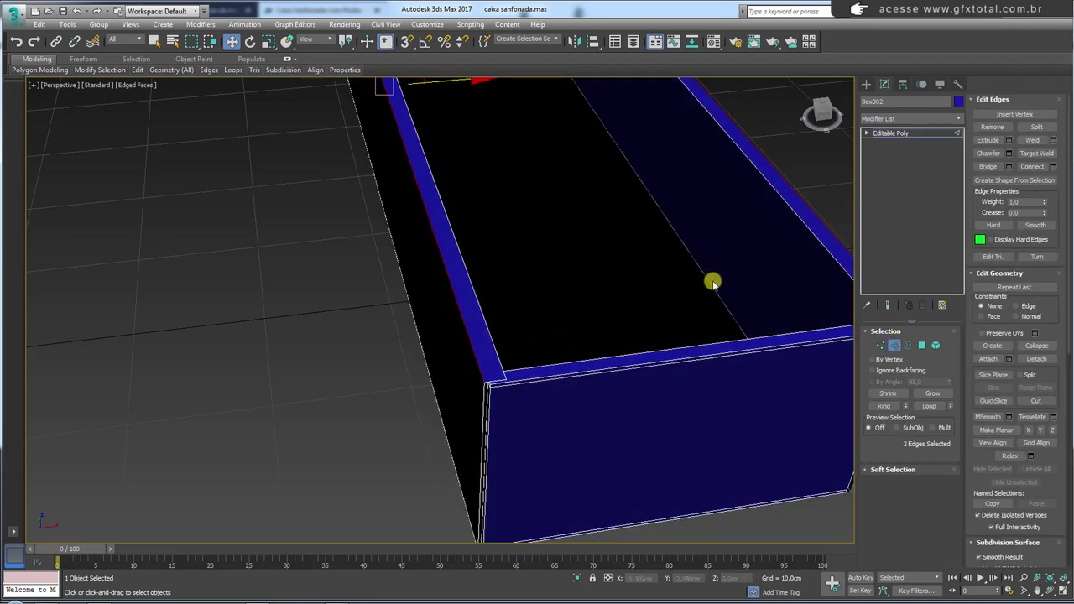
{"action": "left_click", "coordinate": [709, 284], "text": "ctrl"}
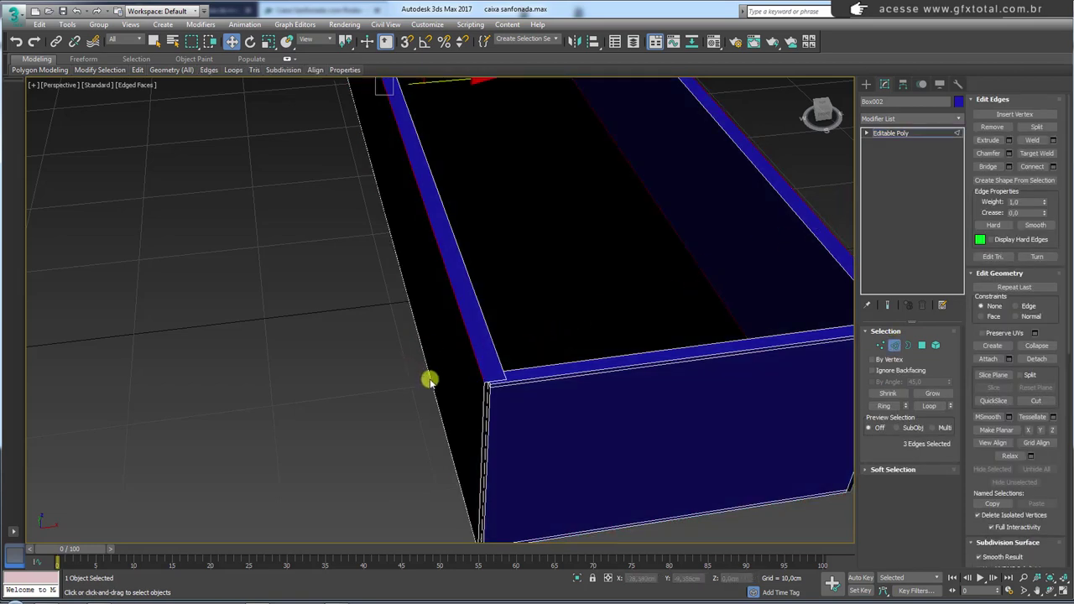
{"action": "left_click", "coordinate": [430, 380], "text": "ctrl"}
{"action": "mouse_move", "coordinate": [431, 380]}
{"action": "middle_mouse_down", "text": "alt"}
{"action": "mouse_move", "coordinate": [527, 328]}
{"action": "mouse_move", "coordinate": [465, 310]}
{"action": "mouse_move", "coordinate": [471, 320]}
{"action": "mouse_move", "coordinate": [616, 280]}
{"action": "middle_mouse_up", "text": "alt"}
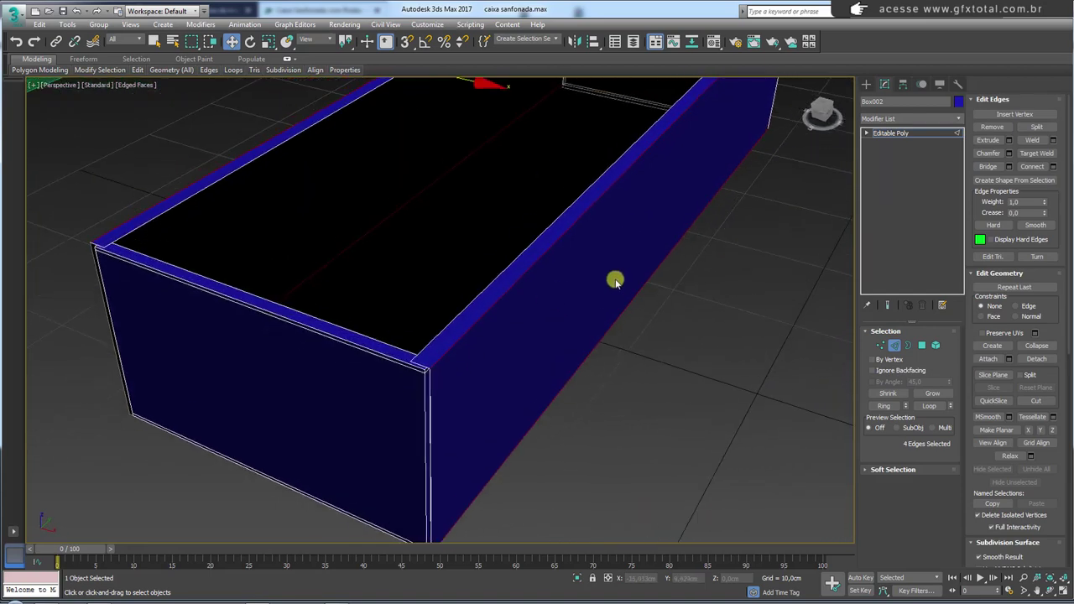
Step: Chamfer the selected rim edges at 0,22cm with 3 segments
{"action": "left_click", "coordinate": [1009, 154]}
{"action": "scroll", "coordinate": [580, 321], "scroll_direction": "up", "scroll_amount": 3}
{"action": "left_click_drag", "start_coordinate": [447, 336], "coordinate": [448, 348]}
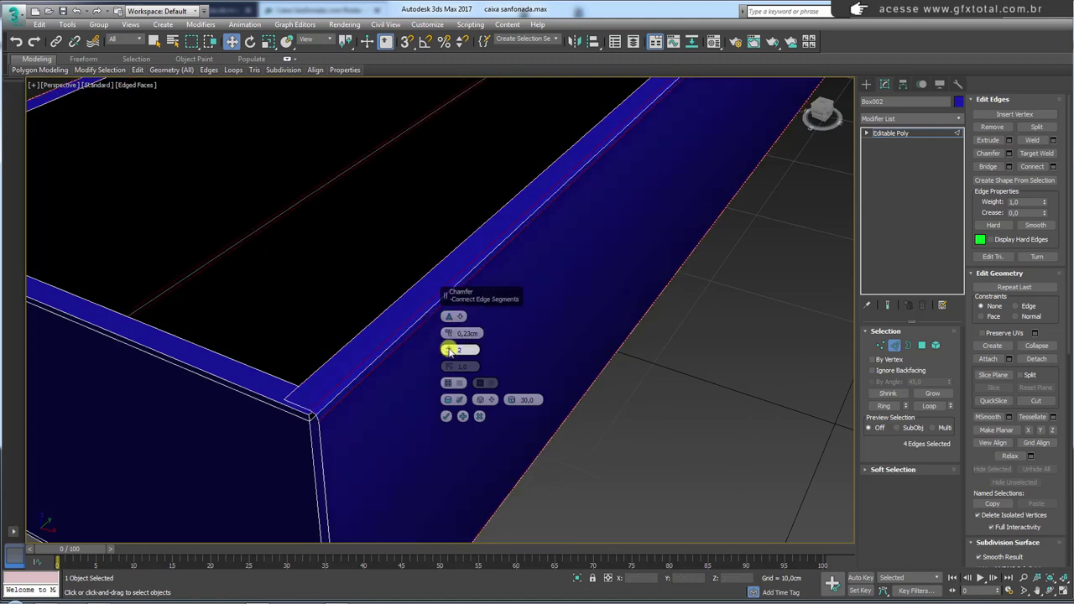
{"action": "mouse_move", "coordinate": [448, 350]}
{"action": "middle_mouse_down", "text": "alt"}
{"action": "mouse_move", "coordinate": [408, 355]}
{"action": "mouse_move", "coordinate": [466, 362]}
{"action": "middle_mouse_up", "text": "alt"}
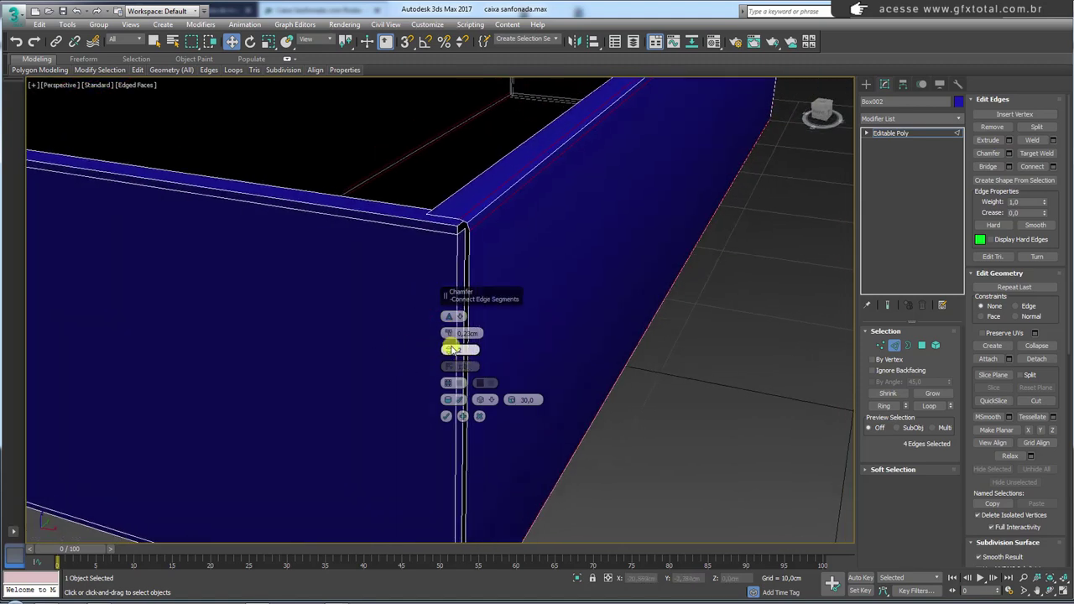
{"action": "left_click_drag", "start_coordinate": [449, 353], "coordinate": [448, 346]}
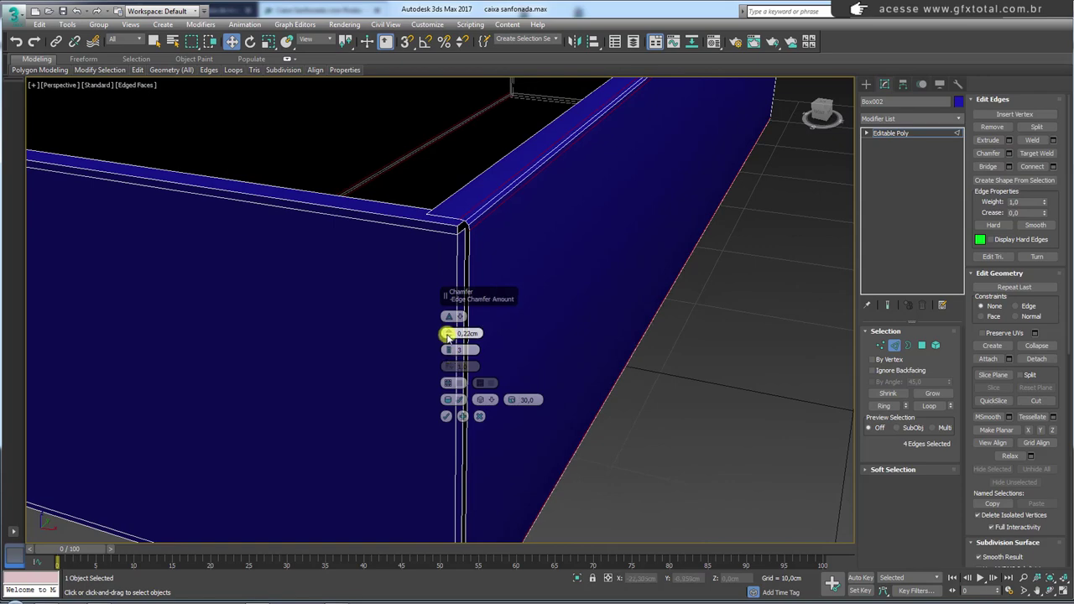
{"action": "left_click", "coordinate": [446, 416]}
Step: Chamfer the top and bottom front edges at 0,14cm, then exit Edge mode
{"action": "mouse_move", "coordinate": [455, 412]}
{"action": "middle_mouse_down", "text": "alt"}
{"action": "mouse_move", "coordinate": [498, 448]}
{"action": "mouse_move", "coordinate": [495, 347]}
{"action": "mouse_move", "coordinate": [643, 328]}
{"action": "mouse_move", "coordinate": [668, 216]}
{"action": "mouse_move", "coordinate": [650, 295]}
{"action": "mouse_move", "coordinate": [556, 274]}
{"action": "mouse_move", "coordinate": [587, 285]}
{"action": "mouse_move", "coordinate": [613, 237]}
{"action": "middle_mouse_up", "text": "alt"}
{"action": "scroll", "coordinate": [643, 328], "scroll_direction": "down", "scroll_amount": 5}
{"action": "scroll", "coordinate": [650, 296], "scroll_direction": "up", "scroll_amount": 4}
{"action": "left_click", "coordinate": [542, 265]}
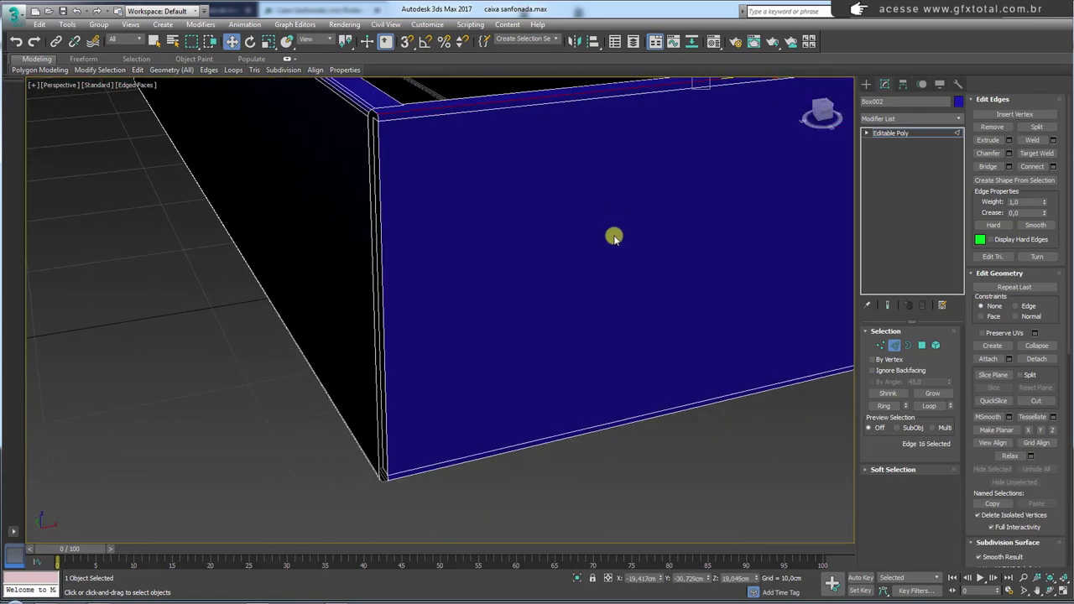
{"action": "left_click", "coordinate": [637, 424], "text": "ctrl"}
{"action": "left_click", "coordinate": [1010, 155]}
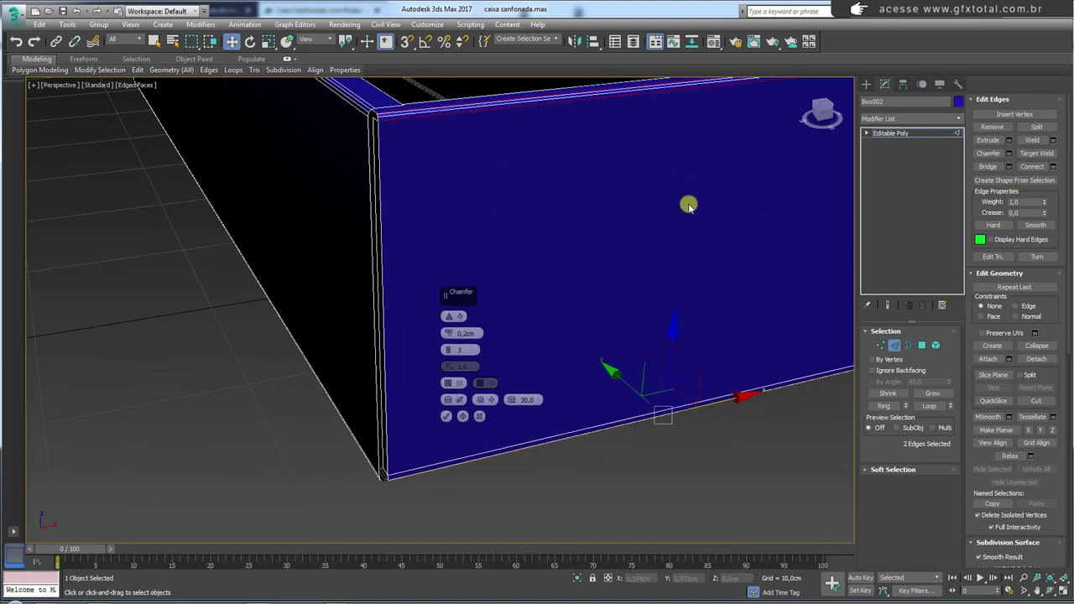
{"action": "middle_click_drag", "start_coordinate": [463, 188], "coordinate": [446, 271], "text": "alt"}
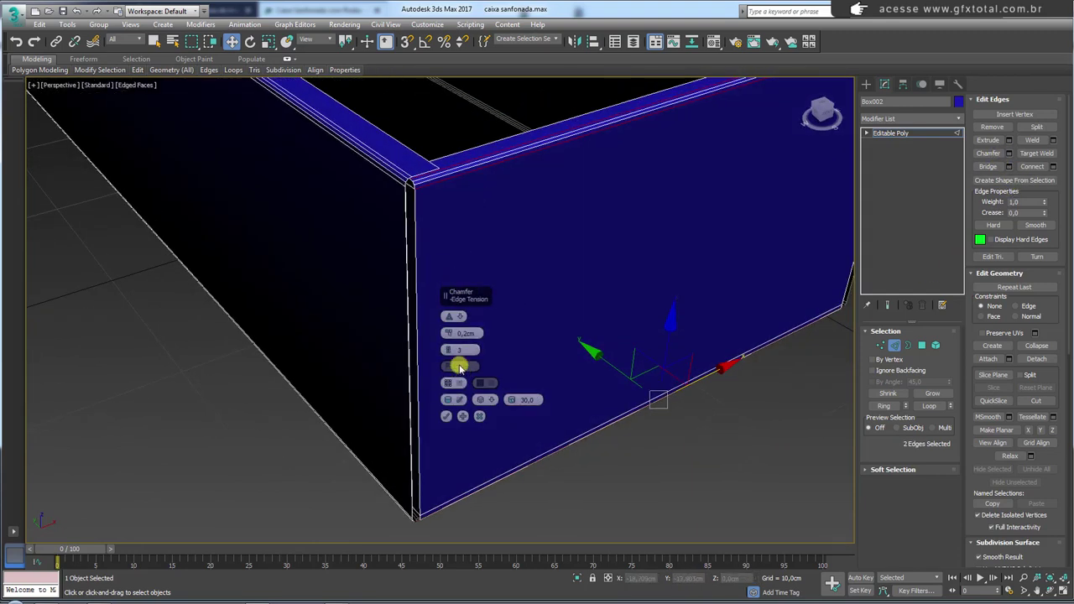
{"action": "scroll", "coordinate": [470, 186], "scroll_direction": "up", "scroll_amount": 2}
{"action": "scroll", "coordinate": [411, 210], "scroll_direction": "up", "scroll_amount": 1}
{"action": "scroll", "coordinate": [399, 197], "scroll_direction": "up", "scroll_amount": 1}
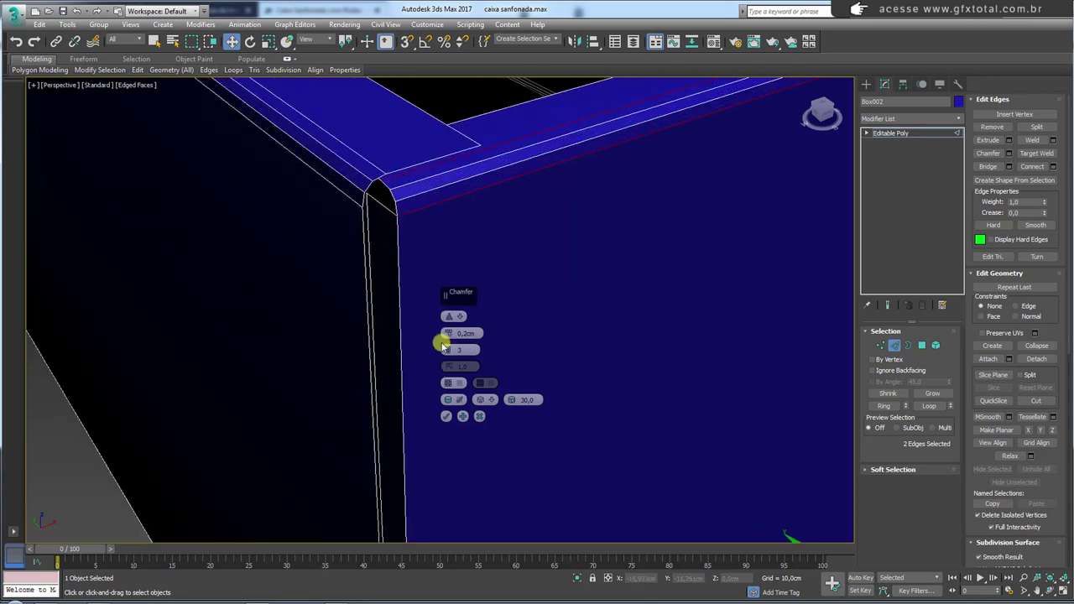
{"action": "left_click_drag", "start_coordinate": [447, 334], "coordinate": [447, 337]}
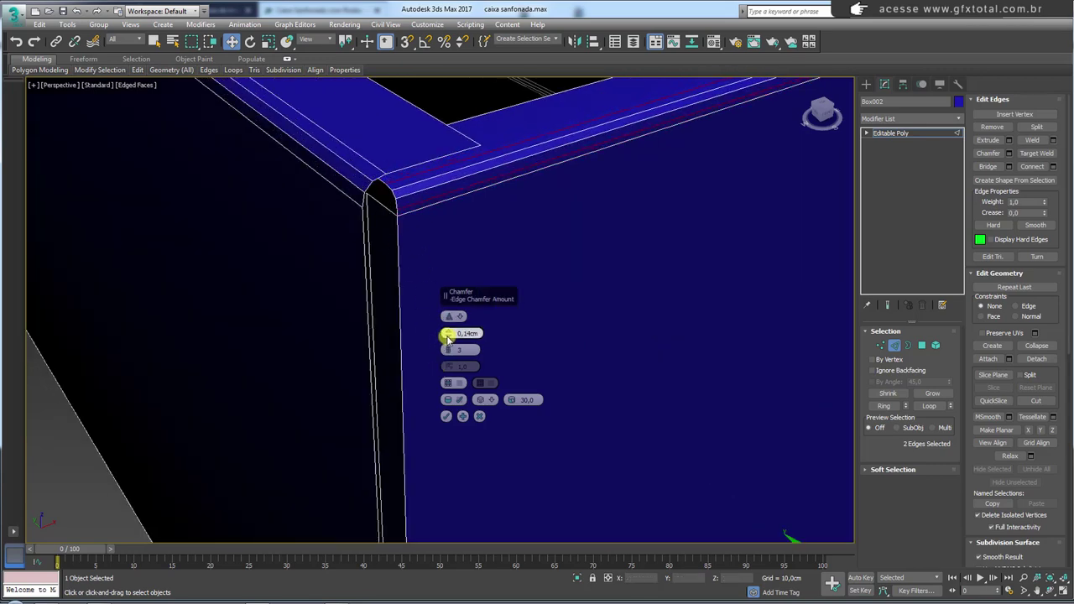
{"action": "left_click", "coordinate": [445, 416]}
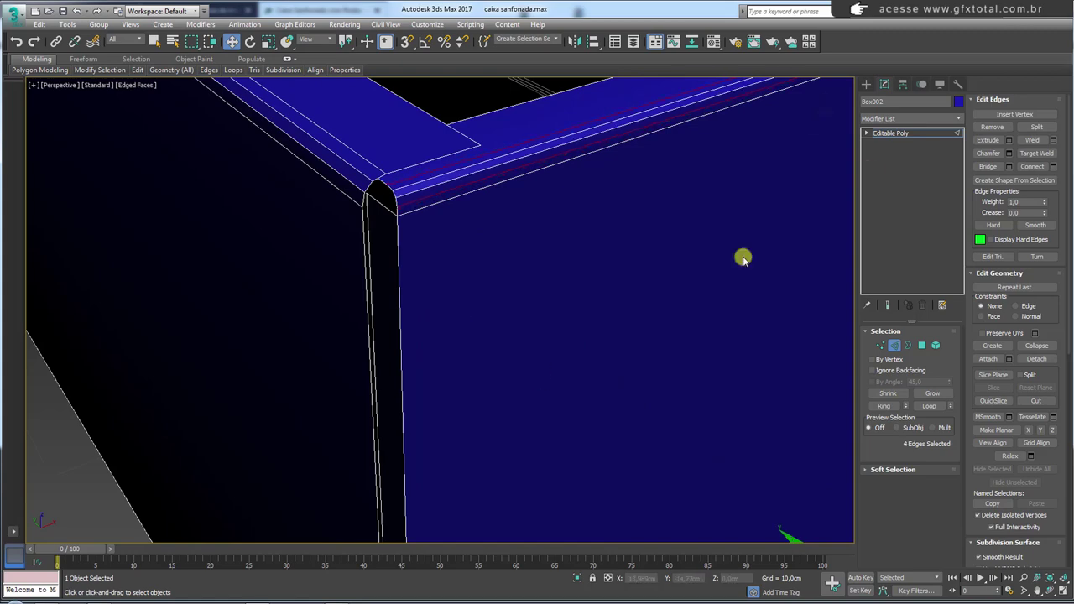
{"action": "left_click", "coordinate": [891, 132]}
Step: Add a Symmetry modifier to the blue box mirrored on the Y axis with Flip
{"action": "key", "text": "z"}
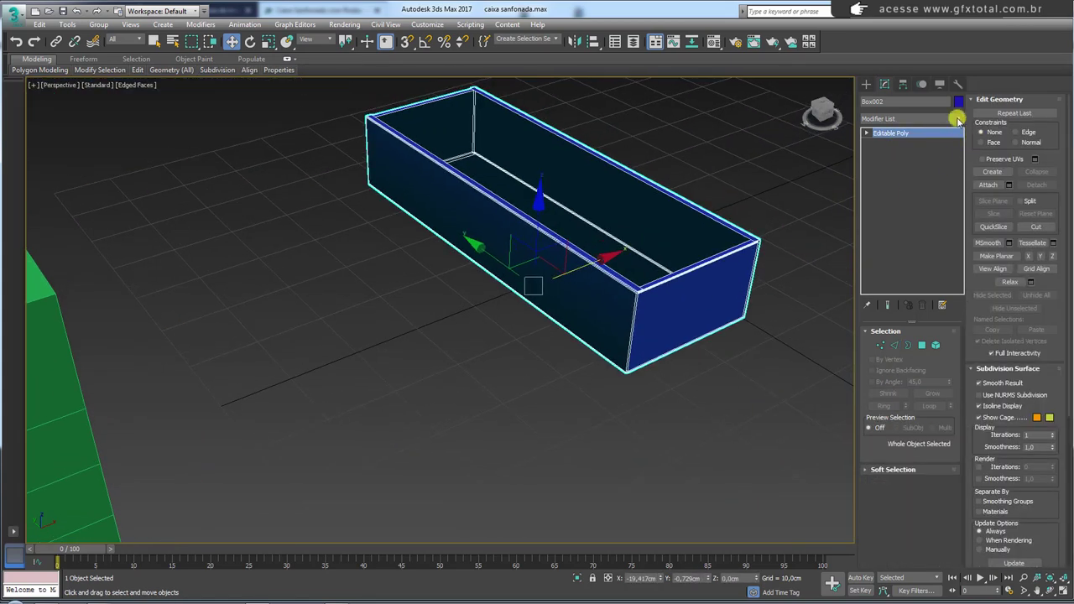
{"action": "left_click", "coordinate": [958, 121]}
{"action": "scroll", "coordinate": [892, 378], "scroll_direction": "down", "scroll_amount": 10}
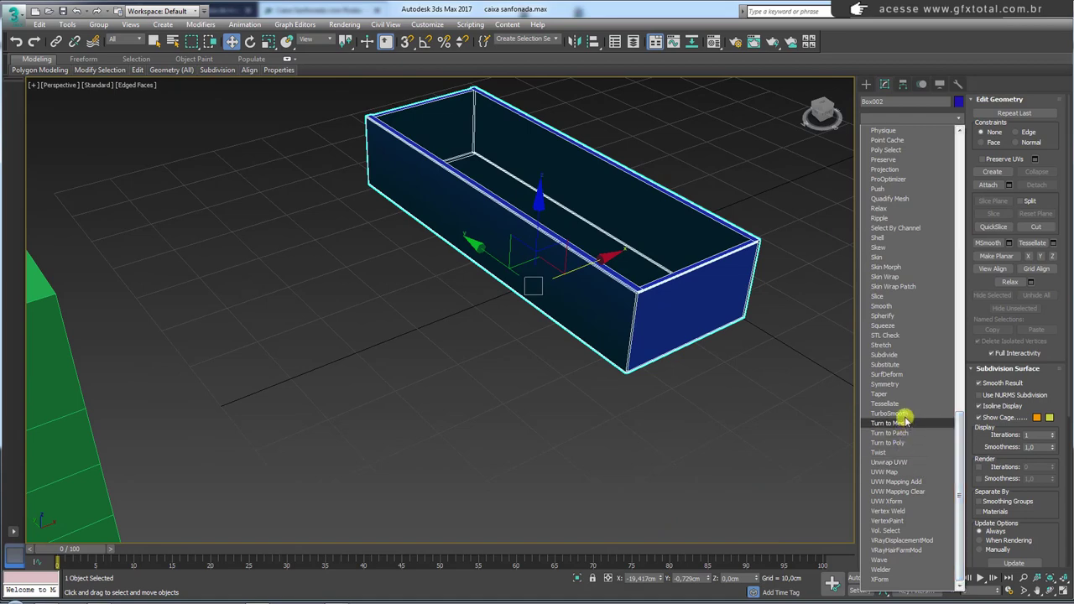
{"action": "left_click", "coordinate": [886, 383]}
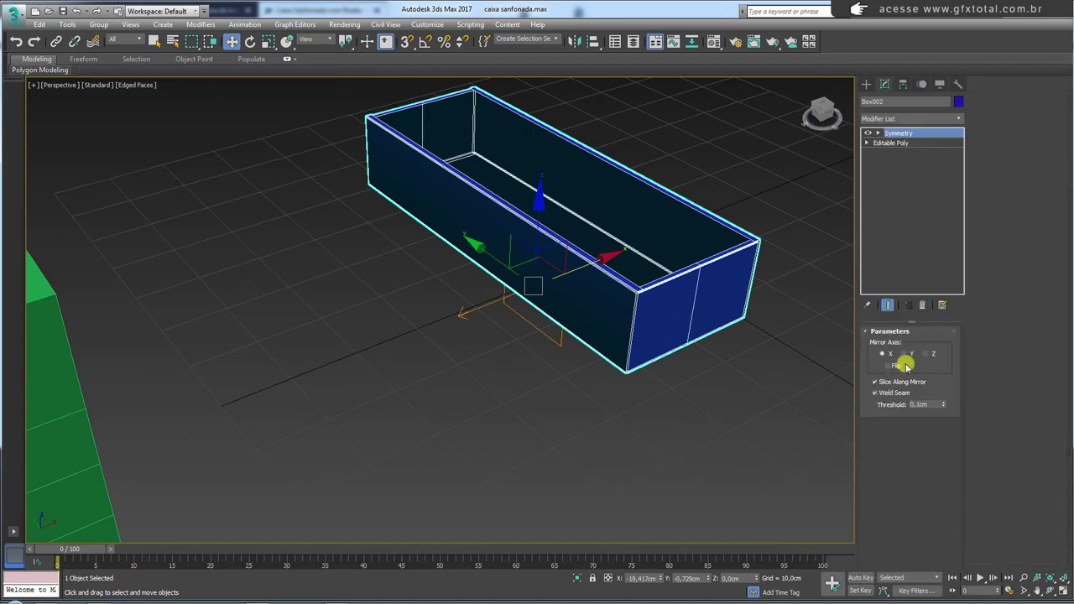
{"action": "left_click", "coordinate": [903, 354]}
{"action": "left_click", "coordinate": [887, 366]}
{"action": "scroll", "coordinate": [666, 280], "scroll_direction": "up", "scroll_amount": 3}
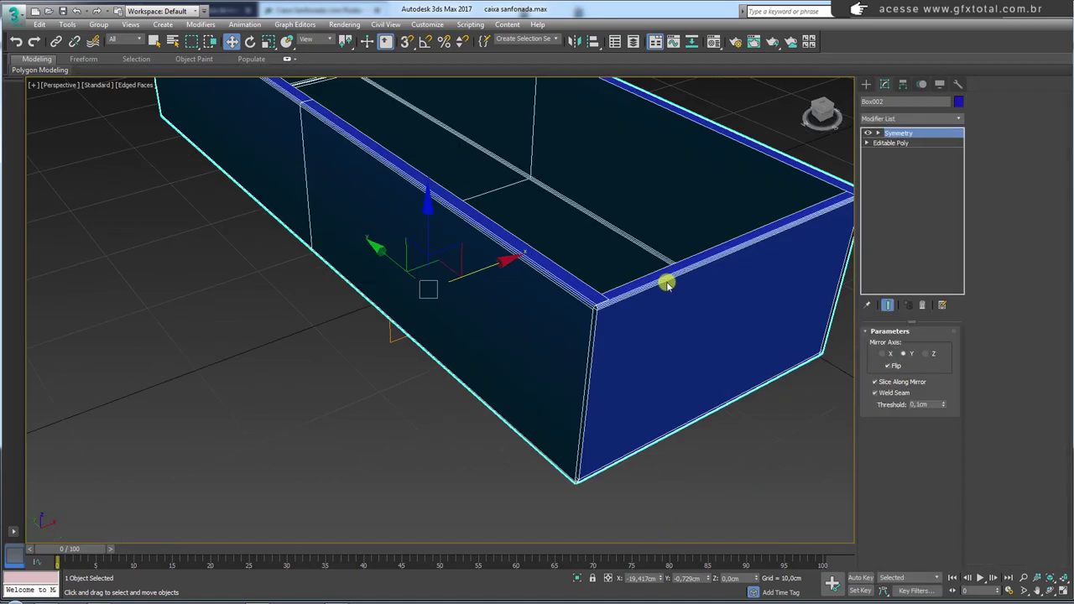
{"action": "scroll", "coordinate": [643, 293], "scroll_direction": "up", "scroll_amount": 3}
{"action": "scroll", "coordinate": [643, 293], "scroll_direction": "down", "scroll_amount": 5}
Step: Collapse the box to Editable Poly, then select and clear the top rim edge loop
{"action": "right_click", "coordinate": [654, 288]}
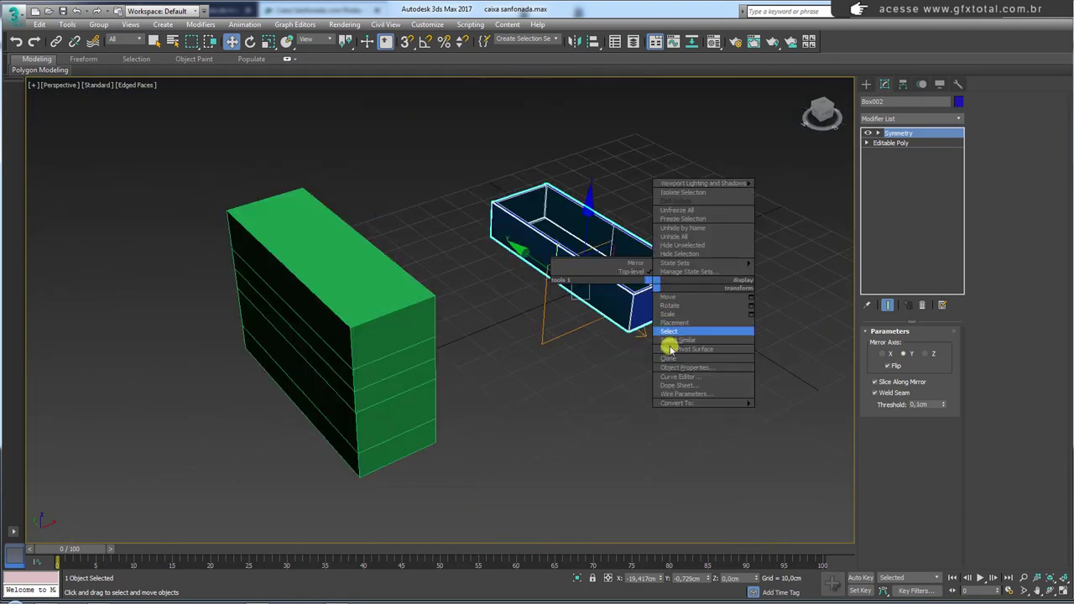
{"action": "left_click", "coordinate": [776, 411]}
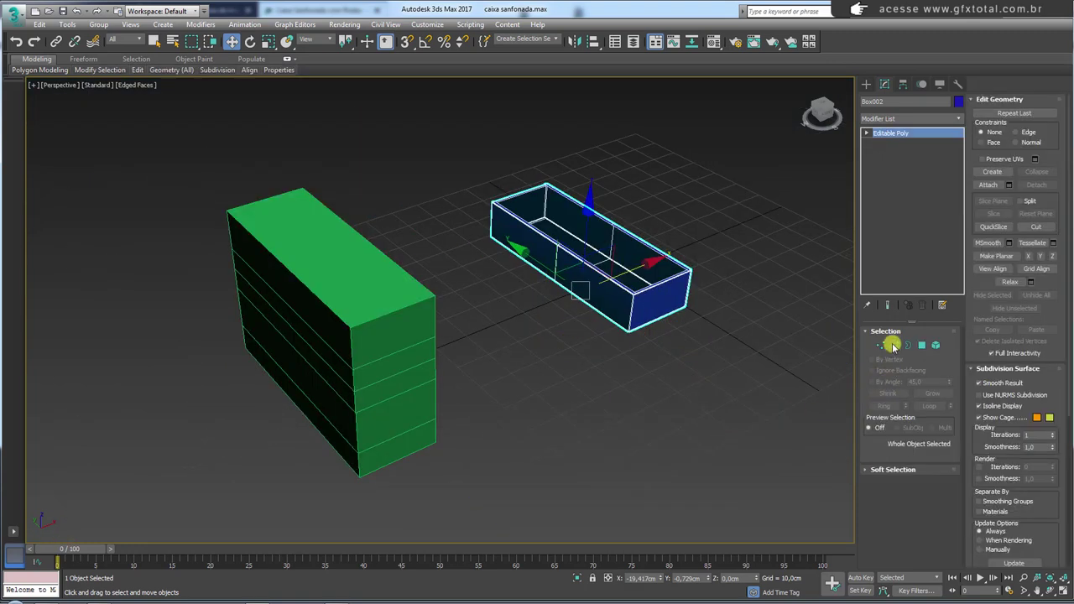
{"action": "left_click", "coordinate": [894, 346]}
{"action": "double_click", "coordinate": [609, 260]}
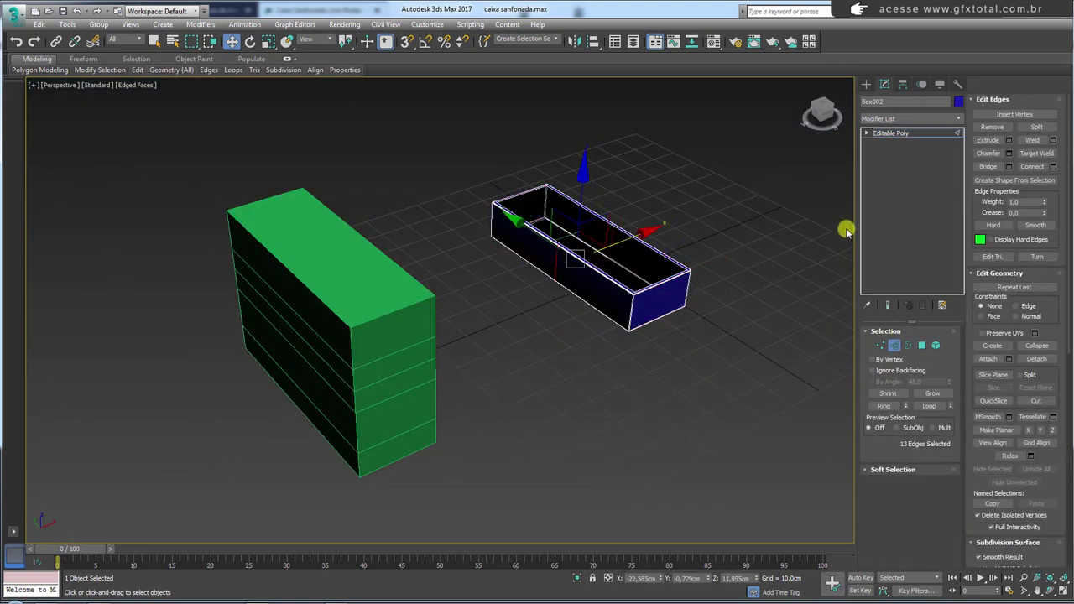
{"action": "left_click", "coordinate": [702, 216]}
Step: Clone the green stacked box to the right as Box003
{"action": "mouse_move", "coordinate": [703, 216]}
{"action": "middle_mouse_down", "text": "alt"}
{"action": "mouse_move", "coordinate": [673, 338]}
{"action": "mouse_move", "coordinate": [537, 199]}
{"action": "mouse_move", "coordinate": [886, 141]}
{"action": "middle_mouse_up", "text": "alt"}
{"action": "left_click", "coordinate": [899, 134]}
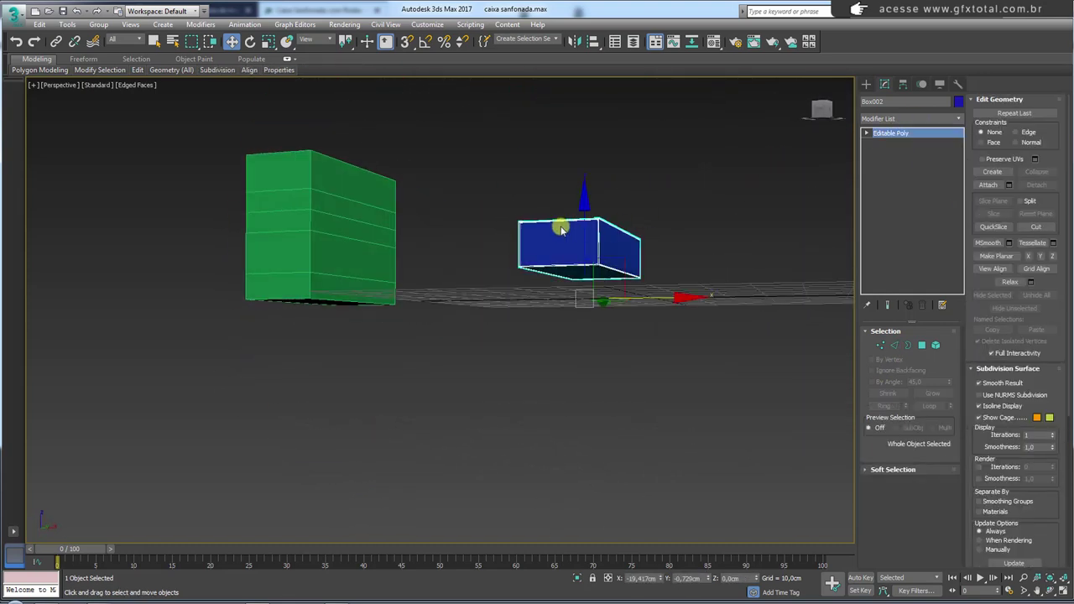
{"action": "middle_click_drag", "start_coordinate": [449, 244], "coordinate": [473, 256], "text": "alt"}
{"action": "left_click", "coordinate": [320, 225]}
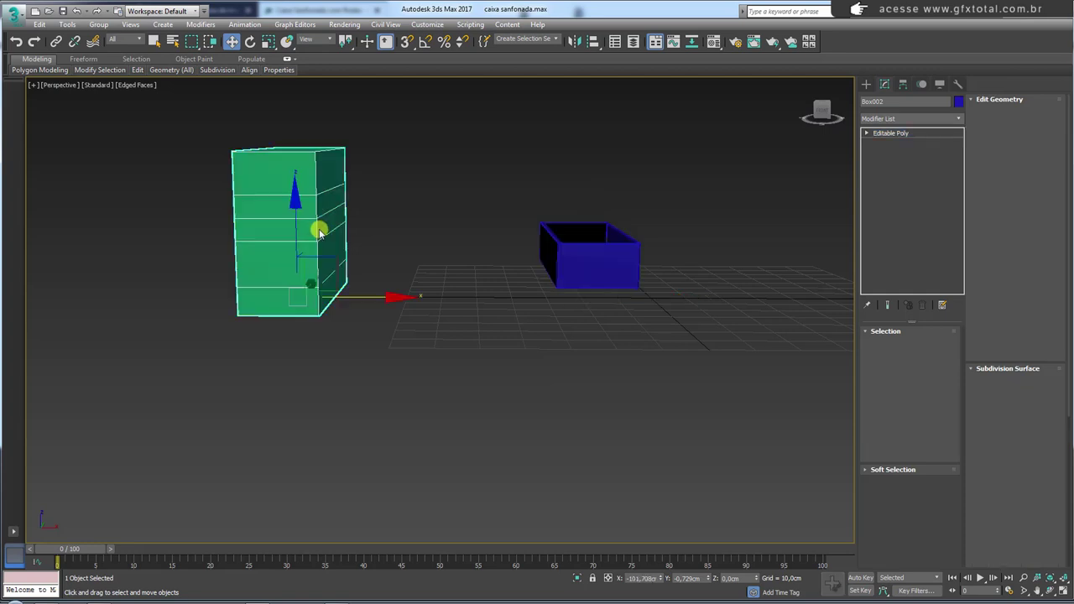
{"action": "left_click_drag", "start_coordinate": [354, 299], "coordinate": [525, 299], "text": "shift"}
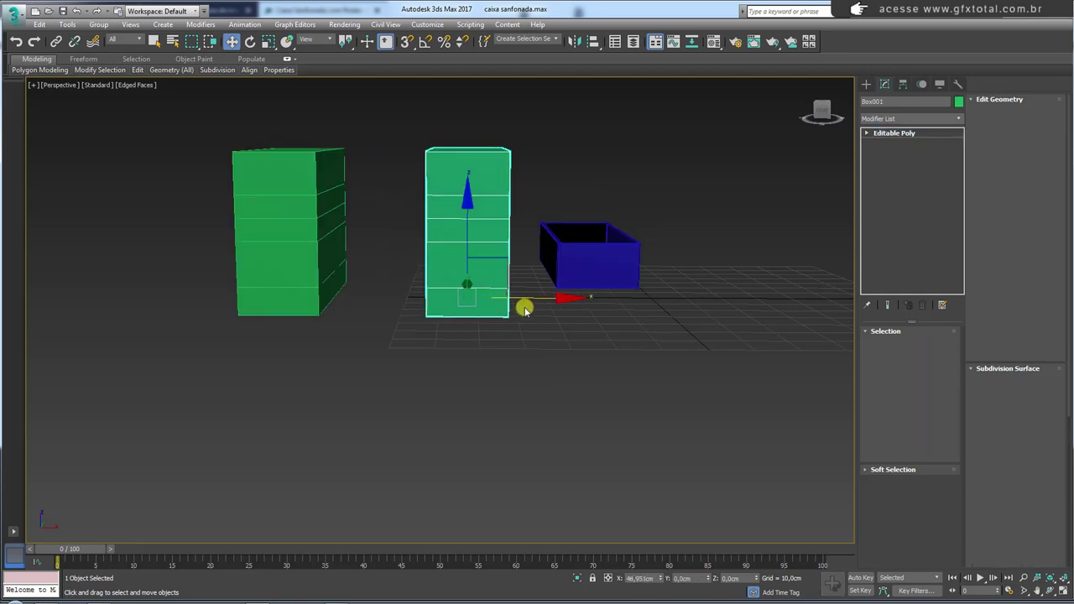
{"action": "left_click", "coordinate": [532, 355]}
Step: Select a ring of vertical edges around the copy's band and convert it to the band's polygons
{"action": "left_click", "coordinate": [896, 344]}
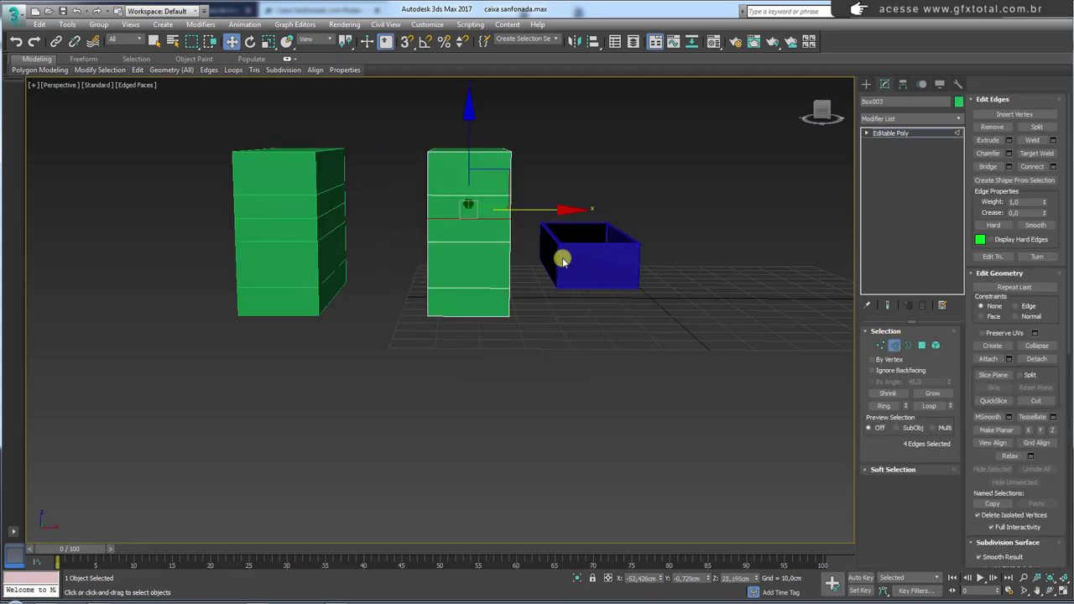
{"action": "left_click", "coordinate": [509, 232]}
{"action": "left_click", "coordinate": [883, 403]}
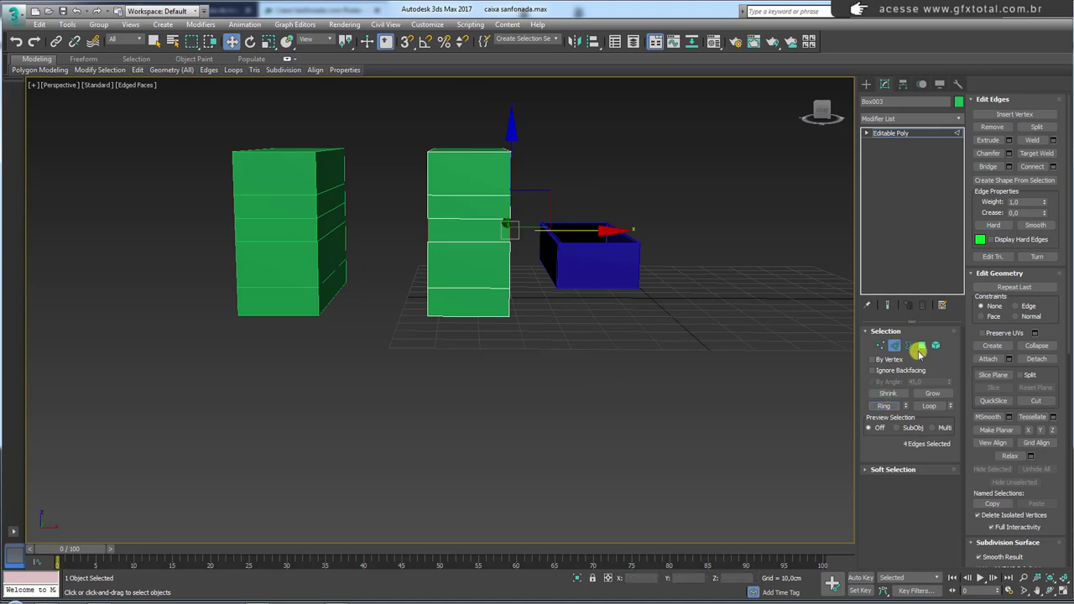
{"action": "left_click", "coordinate": [921, 346], "text": "ctrl"}
Step: Invert the selection and delete every face except the band, leaving Box003 as a thin open band
{"action": "key", "text": "ctrl+i"}
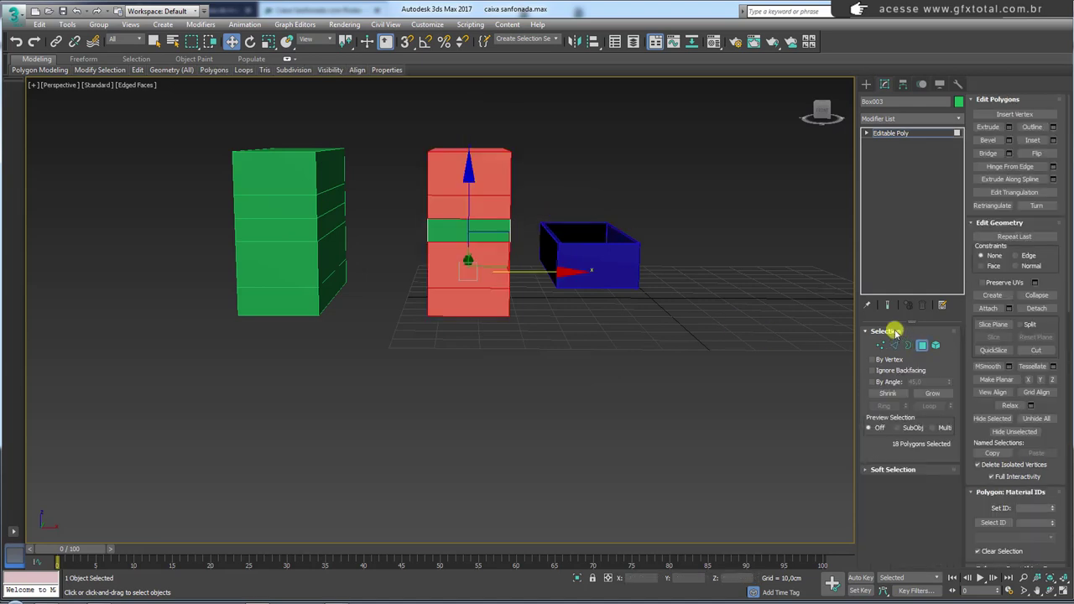
{"action": "key", "text": "Delete"}
{"action": "left_click", "coordinate": [890, 132]}
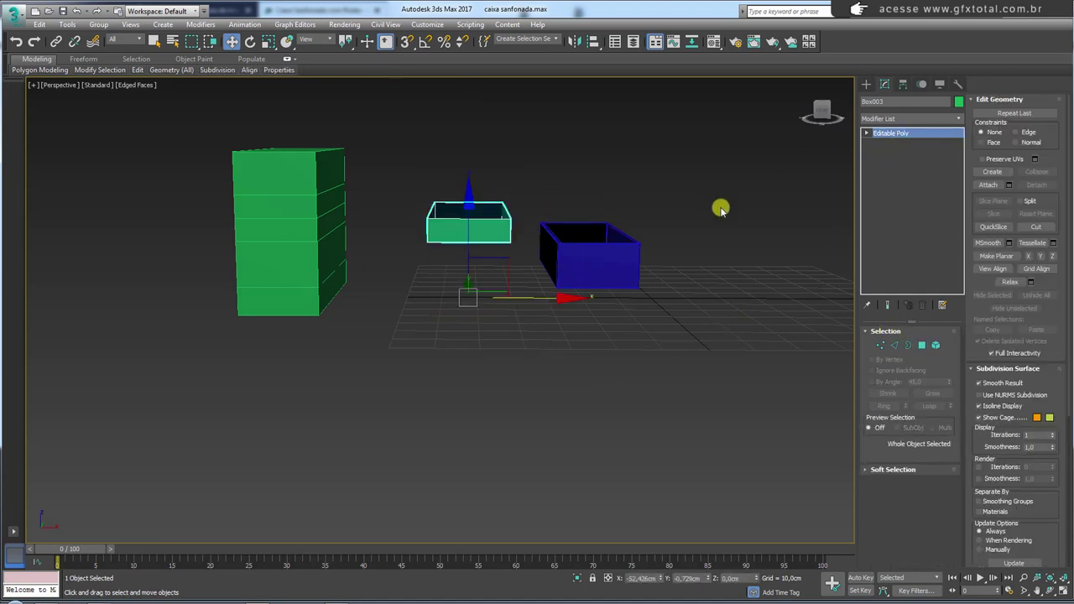
{"action": "middle_click_drag", "start_coordinate": [719, 209], "coordinate": [515, 239], "text": "alt"}
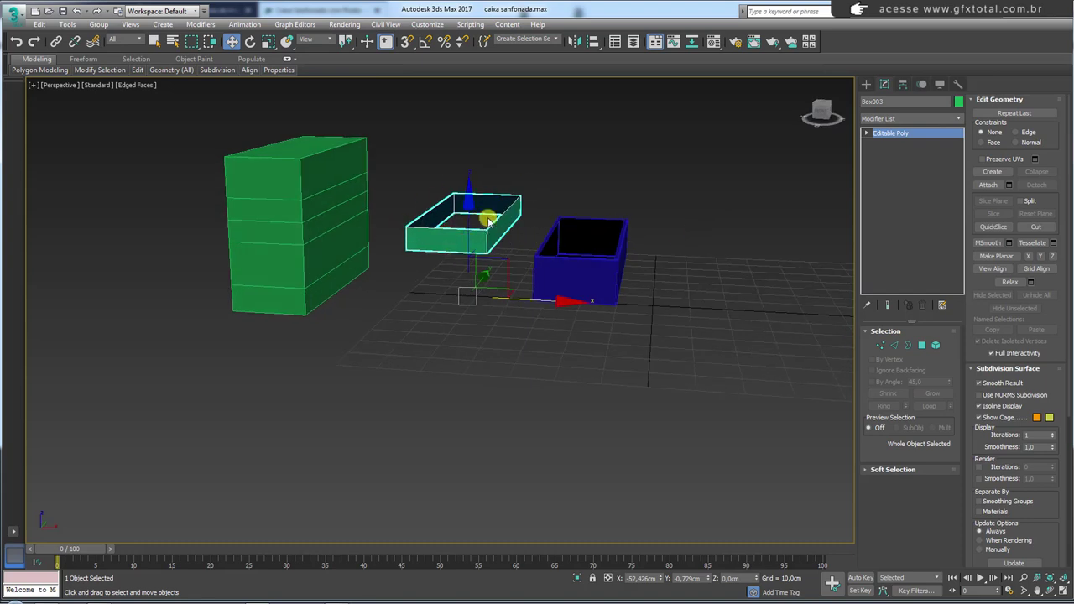
{"action": "left_click_drag", "start_coordinate": [443, 254], "coordinate": [509, 195]}
{"action": "left_click_drag", "start_coordinate": [557, 204], "coordinate": [608, 195]}
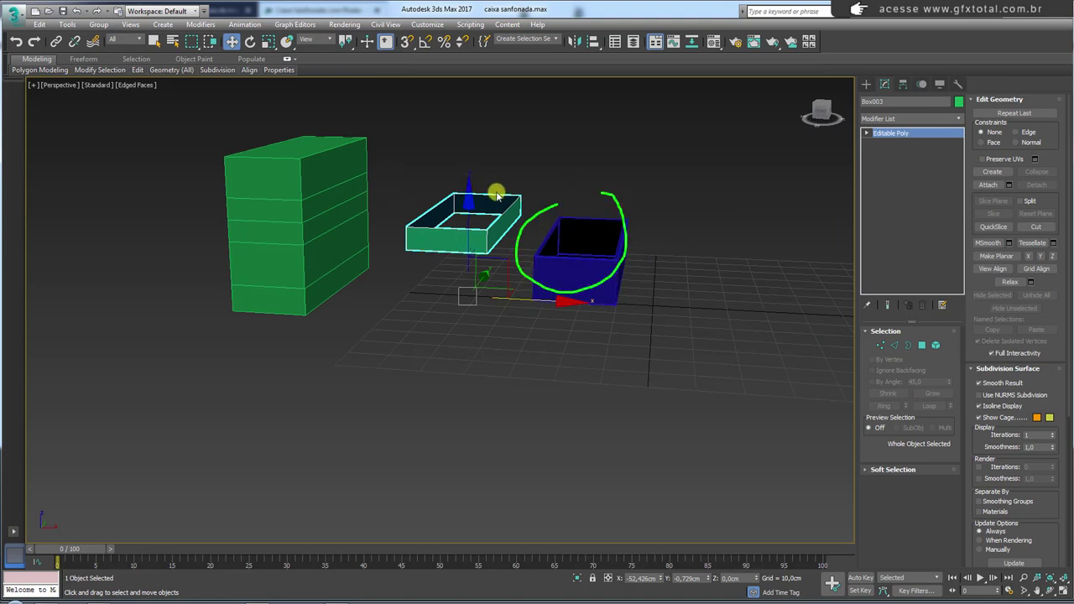
{"action": "left_click_drag", "start_coordinate": [497, 195], "coordinate": [377, 154]}
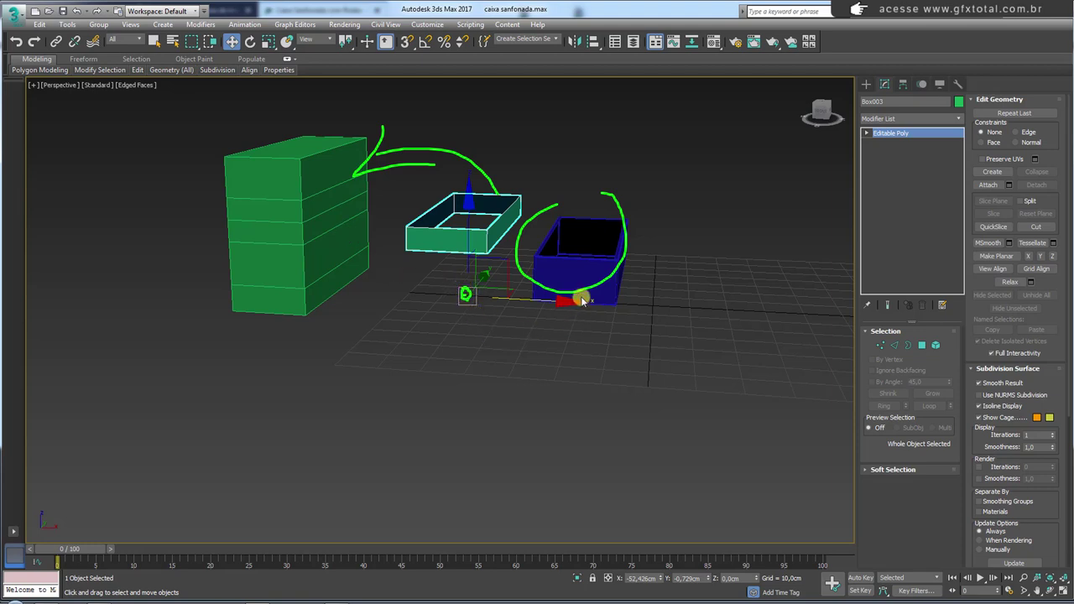
{"action": "key", "text": "Escape"}
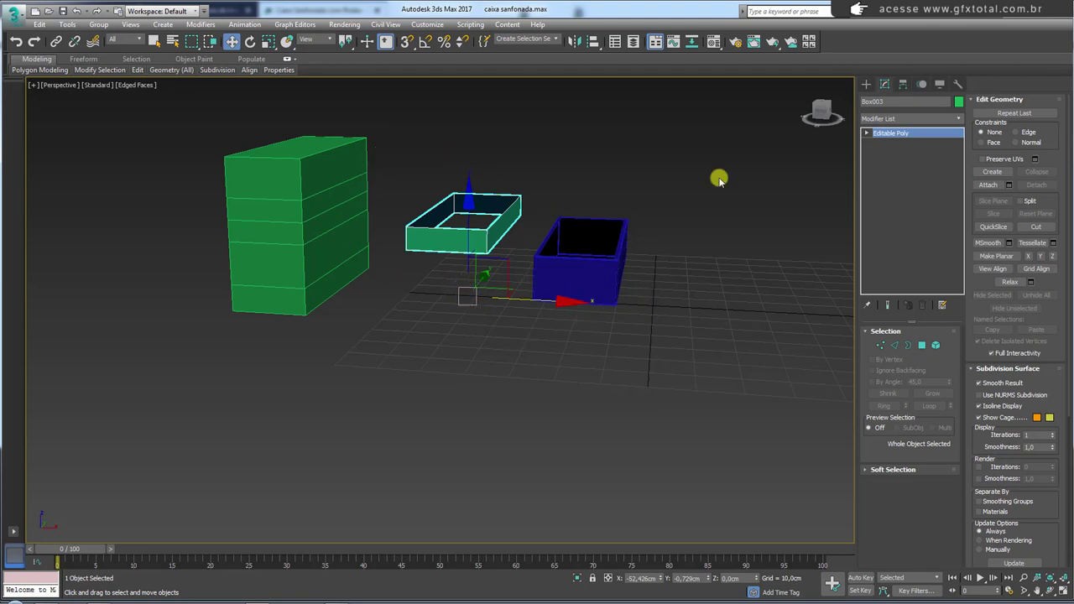
Step: Align the green tray to the blue box on X, Y and Z position, pivot point to pivot point
{"action": "left_click", "coordinate": [587, 42]}
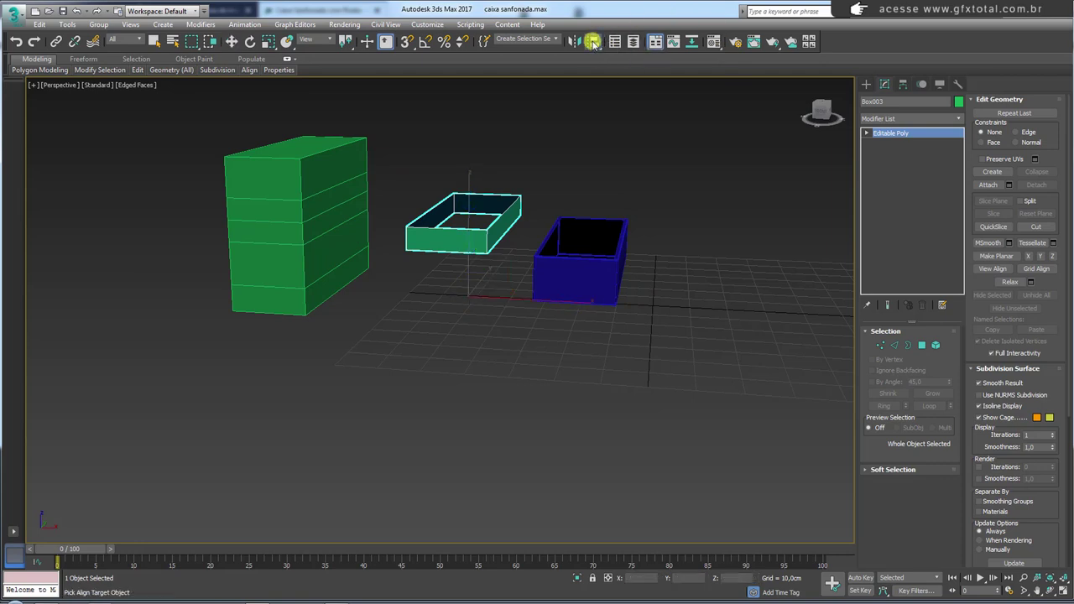
{"action": "left_click", "coordinate": [590, 235]}
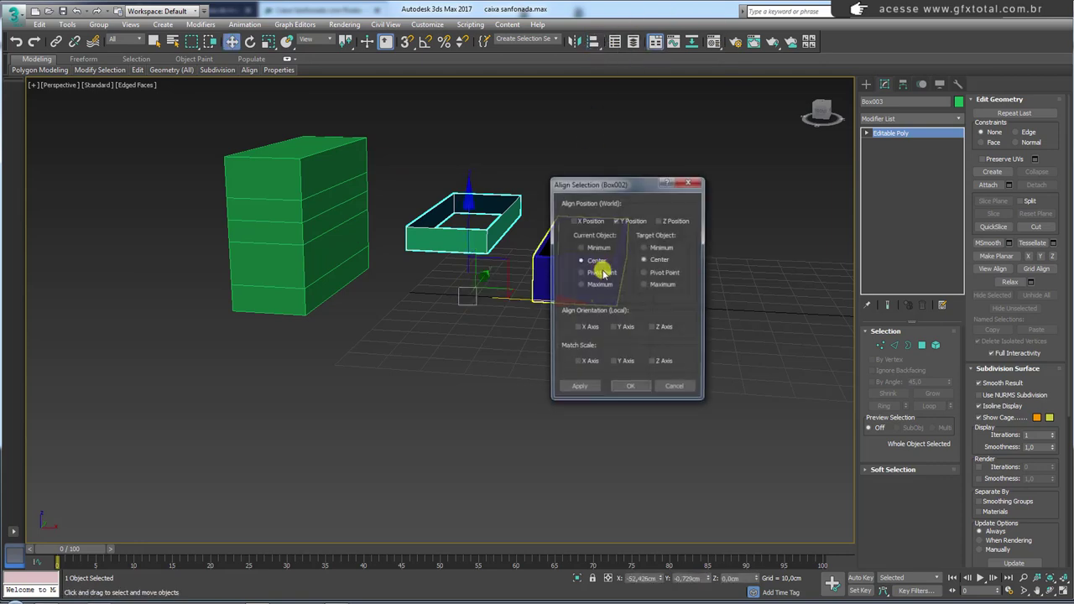
{"action": "left_click", "coordinate": [582, 221]}
{"action": "left_click", "coordinate": [656, 220]}
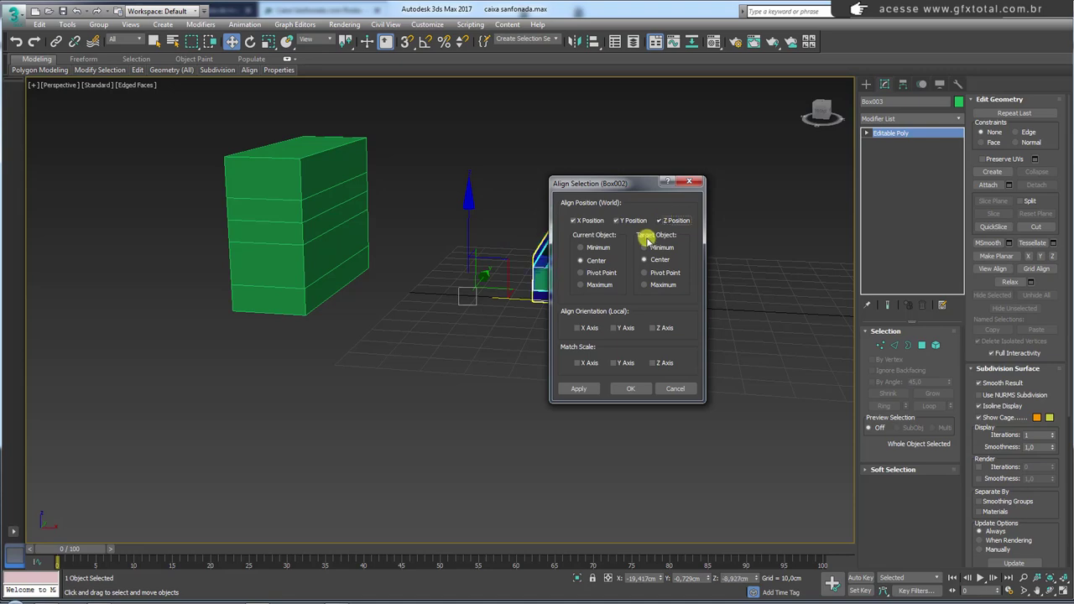
{"action": "left_click", "coordinate": [592, 273]}
{"action": "left_click", "coordinate": [646, 273]}
{"action": "left_click", "coordinate": [631, 389]}
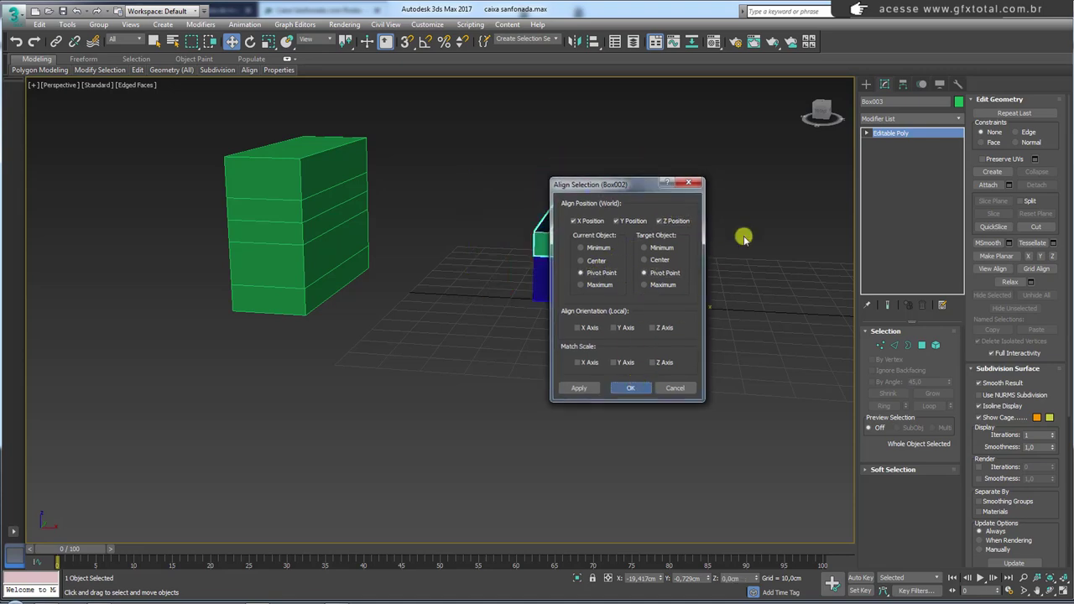
Step: Select the blue box and drag a copy of it upward, opening Clone Options
{"action": "mouse_move", "coordinate": [744, 235]}
{"action": "middle_mouse_down", "text": "alt"}
{"action": "mouse_move", "coordinate": [676, 234]}
{"action": "mouse_move", "coordinate": [708, 211]}
{"action": "mouse_move", "coordinate": [662, 242]}
{"action": "mouse_move", "coordinate": [660, 217]}
{"action": "middle_mouse_up", "text": "alt"}
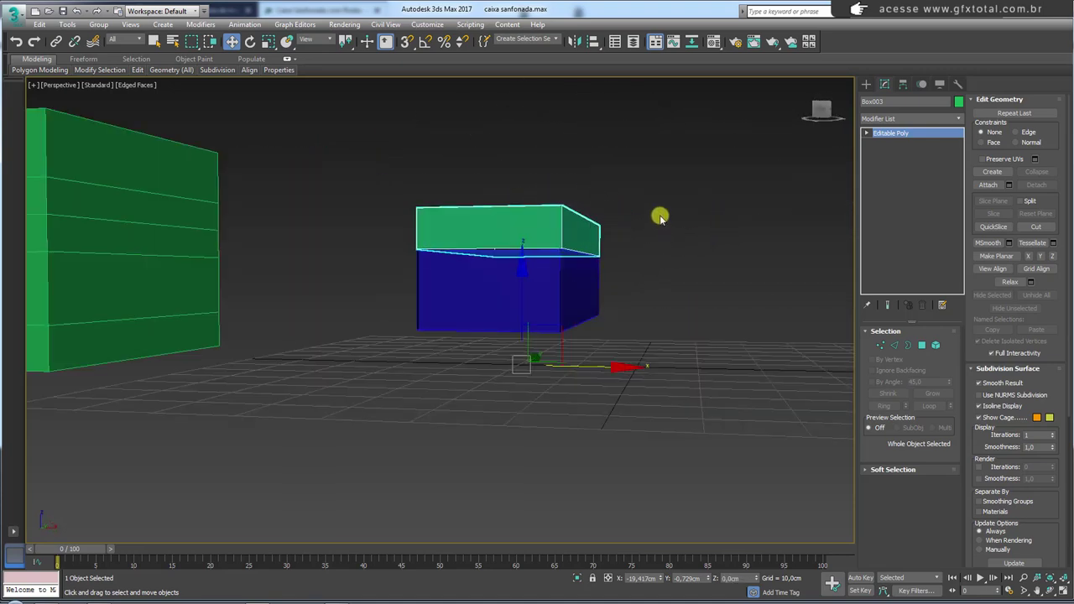
{"action": "left_click", "coordinate": [549, 278]}
{"action": "scroll", "coordinate": [549, 278], "scroll_direction": "up", "scroll_amount": 2}
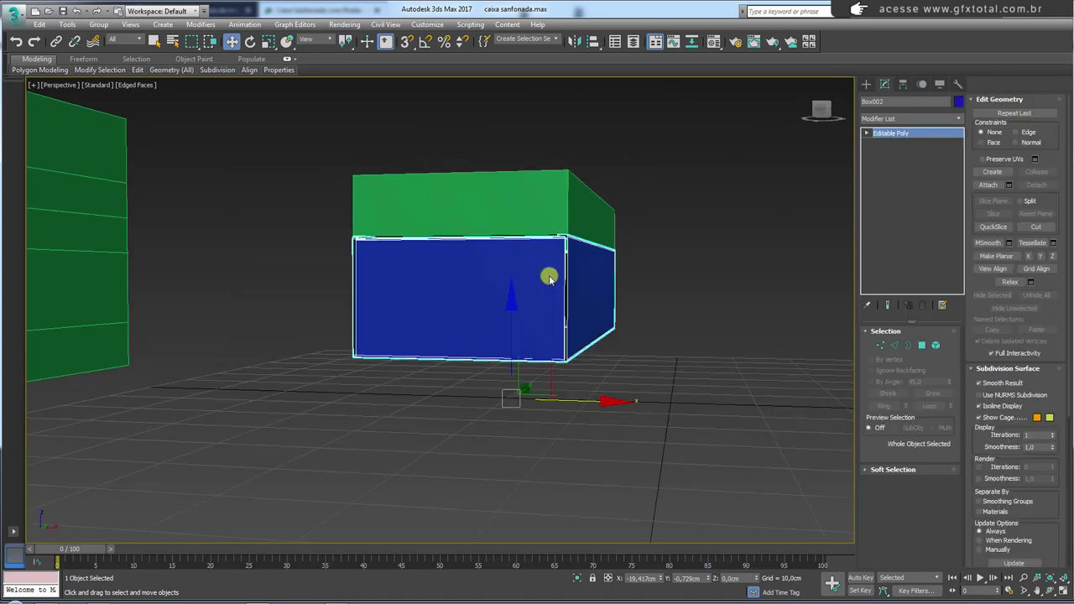
{"action": "scroll", "coordinate": [545, 287], "scroll_direction": "up", "scroll_amount": 1}
{"action": "middle_click_drag", "start_coordinate": [540, 292], "coordinate": [545, 310], "text": "alt"}
{"action": "mouse_move", "coordinate": [503, 357]}
{"action": "left_mouse_down", "text": "shift"}
{"action": "mouse_move", "coordinate": [503, 223]}
{"action": "mouse_move", "coordinate": [499, 240]}
{"action": "left_mouse_up", "text": "shift"}
Step: Shift-drag a copy of the blue box's element upward and clone it to a separate object, Object001
{"action": "left_click", "coordinate": [583, 355]}
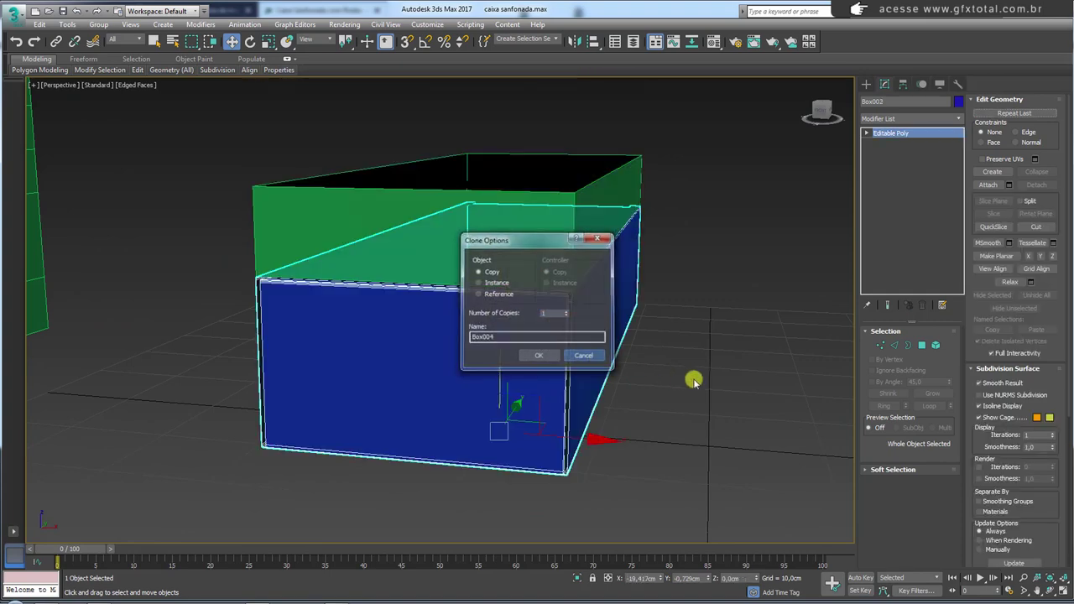
{"action": "left_click", "coordinate": [935, 345]}
{"action": "left_click_drag", "start_coordinate": [782, 177], "coordinate": [66, 522]}
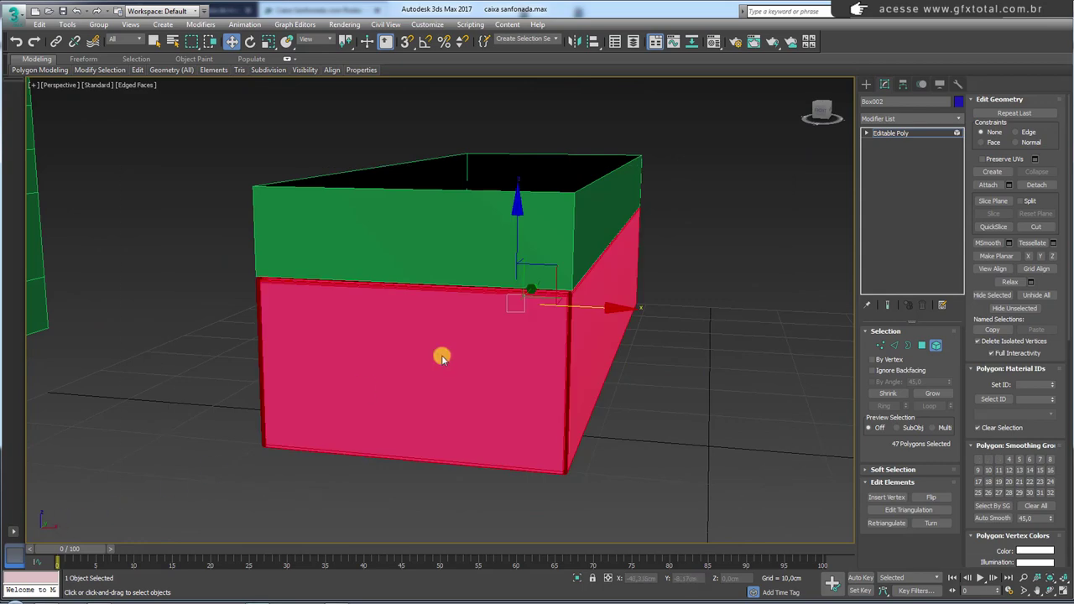
{"action": "left_click_drag", "start_coordinate": [515, 241], "coordinate": [519, 110]}
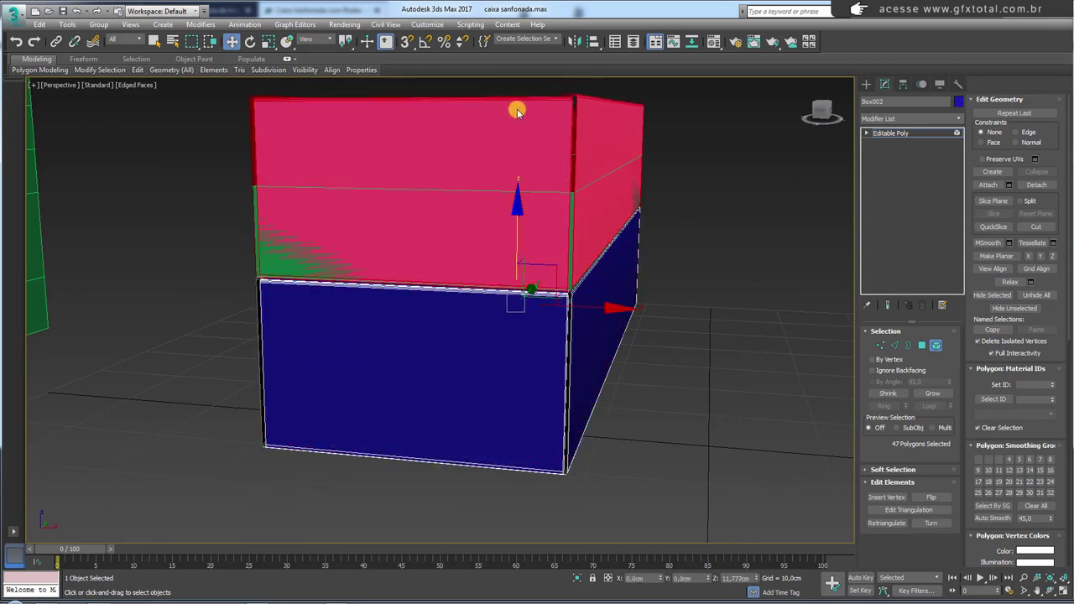
{"action": "left_click_drag", "start_coordinate": [519, 110], "coordinate": [519, 110], "text": "shift"}
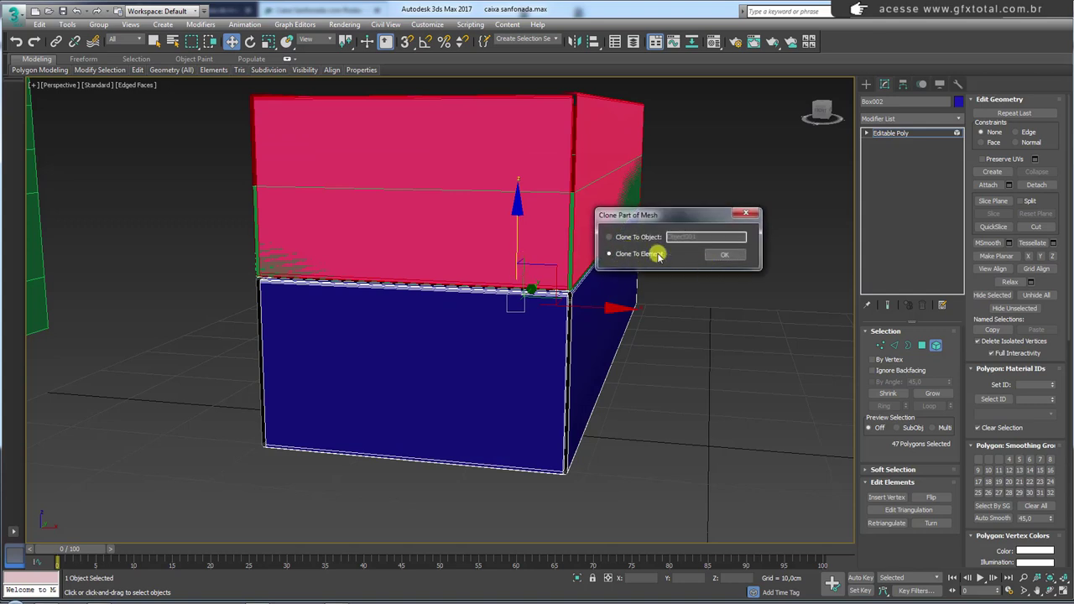
{"action": "left_click", "coordinate": [619, 238]}
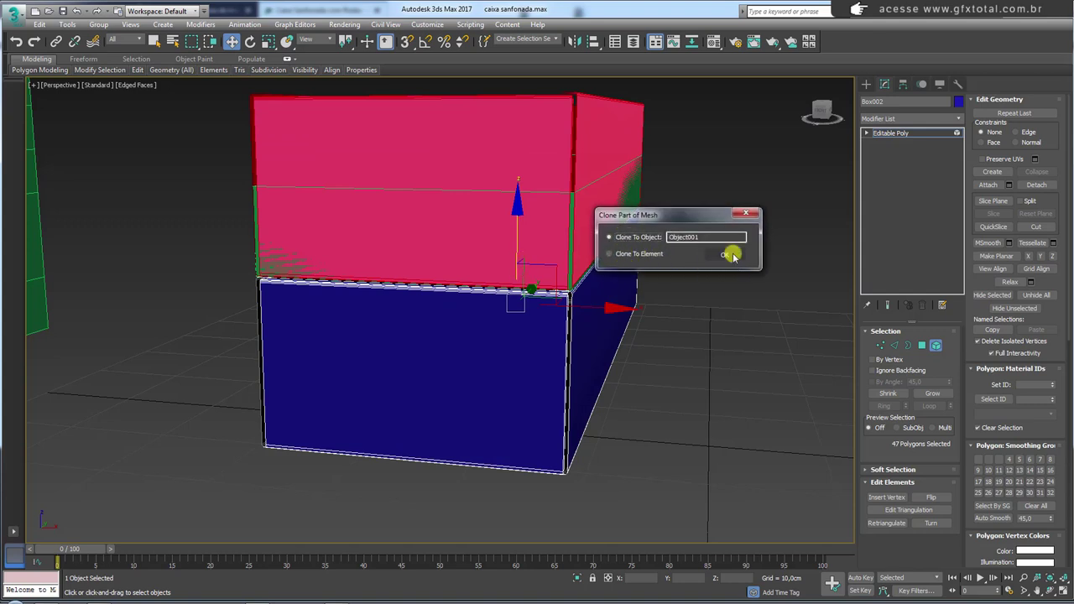
{"action": "left_click", "coordinate": [728, 255]}
Step: Select Object001 and align it to Box002
{"action": "key", "text": "5"}
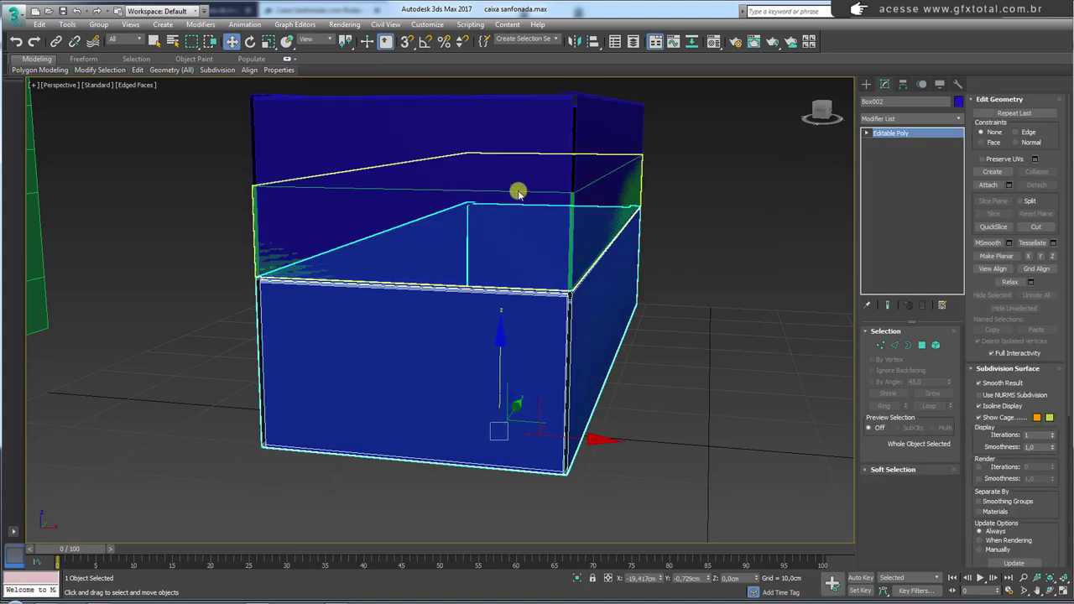
{"action": "left_click", "coordinate": [525, 233]}
{"action": "left_click", "coordinate": [517, 340]}
{"action": "left_click", "coordinate": [546, 201]}
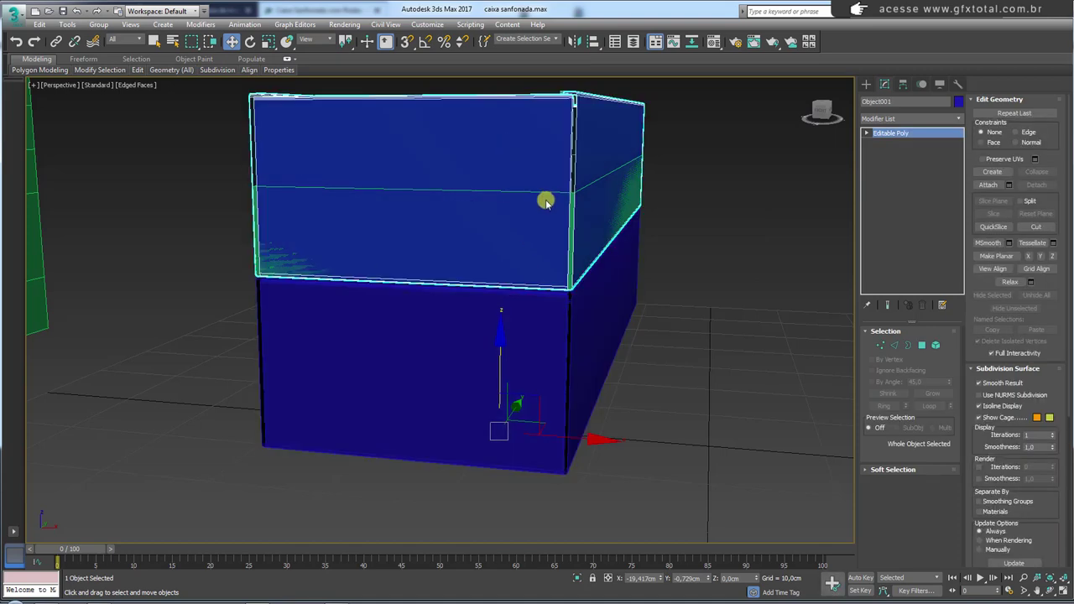
{"action": "left_click", "coordinate": [525, 382]}
{"action": "left_click", "coordinate": [635, 387]}
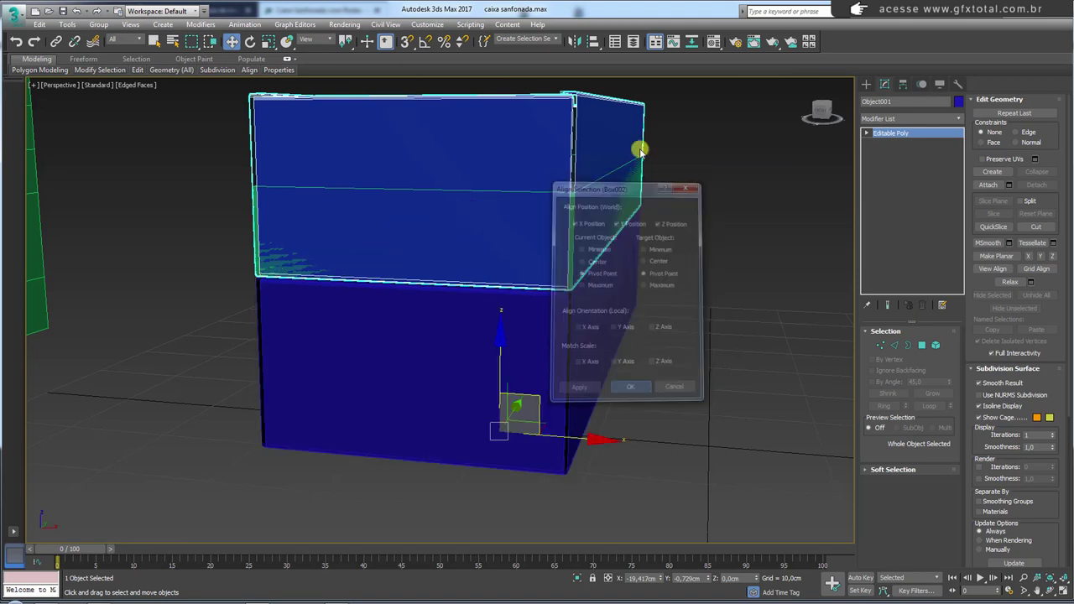
Step: Lower Object001's top vertices to make it shallow, then move the left-side vertices inward
{"action": "left_click", "coordinate": [880, 344]}
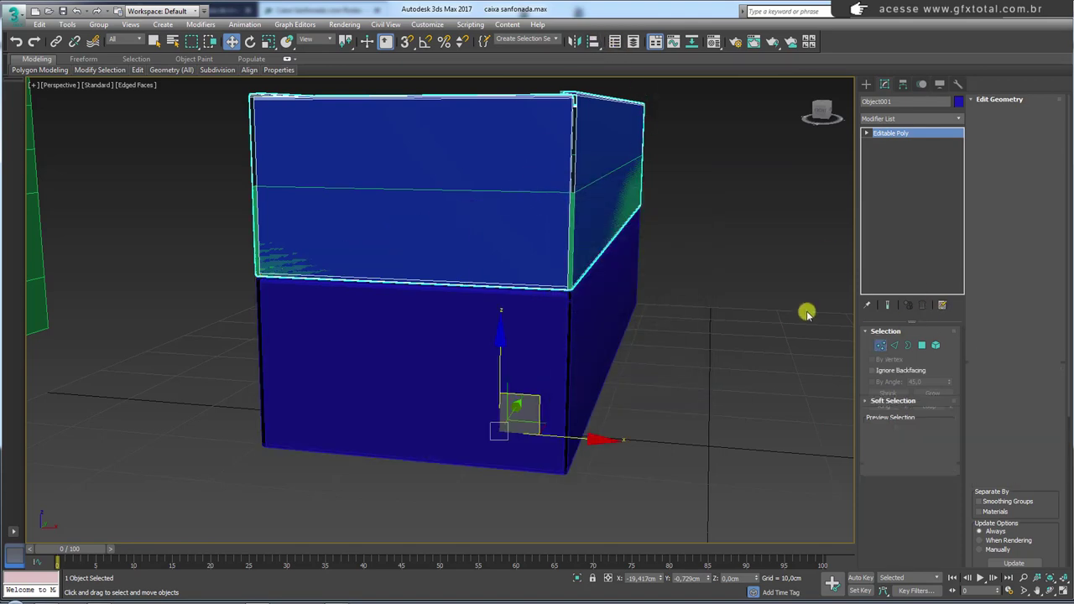
{"action": "mouse_move", "coordinate": [808, 310]}
{"action": "middle_mouse_down", "text": "alt"}
{"action": "mouse_move", "coordinate": [556, 299]}
{"action": "mouse_move", "coordinate": [573, 285]}
{"action": "middle_mouse_up", "text": "alt"}
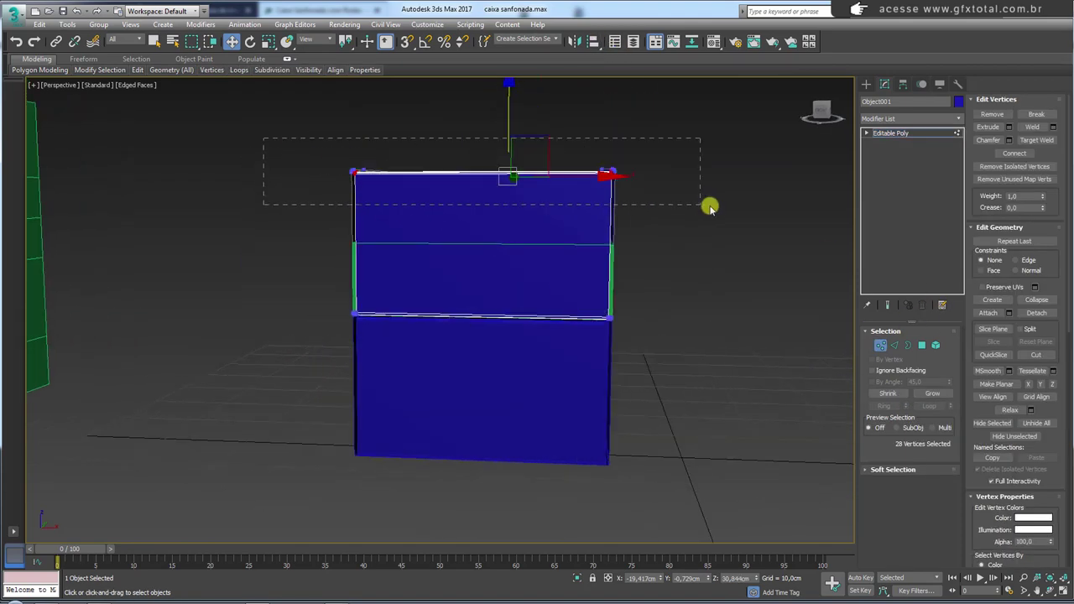
{"action": "left_click_drag", "start_coordinate": [709, 207], "coordinate": [710, 208]}
{"action": "mouse_move", "coordinate": [655, 180]}
{"action": "middle_mouse_down", "text": "alt"}
{"action": "mouse_move", "coordinate": [609, 175]}
{"action": "mouse_move", "coordinate": [660, 192]}
{"action": "mouse_move", "coordinate": [567, 125]}
{"action": "middle_mouse_up", "text": "alt"}
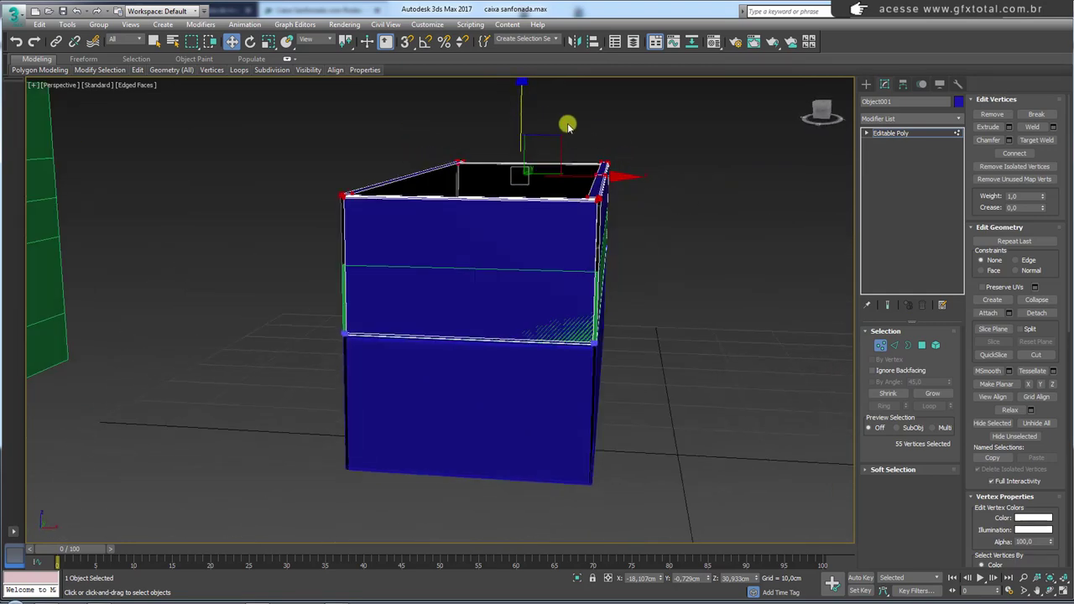
{"action": "left_click_drag", "start_coordinate": [523, 100], "coordinate": [521, 151]}
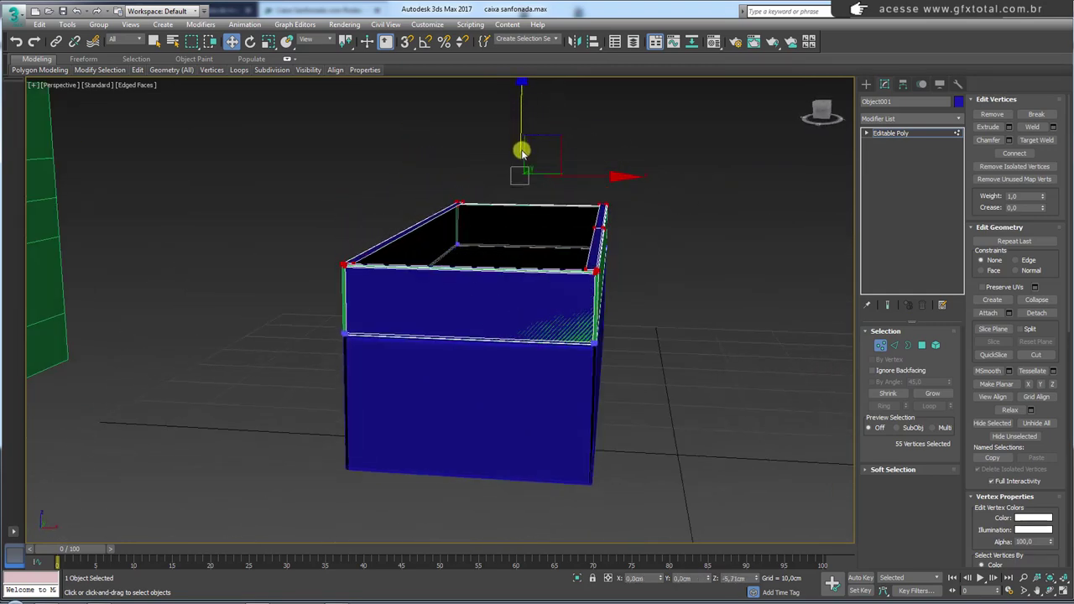
{"action": "middle_click_drag", "start_coordinate": [521, 151], "coordinate": [500, 178], "text": "alt"}
{"action": "left_click_drag", "start_coordinate": [470, 401], "coordinate": [470, 402], "text": "alt"}
{"action": "mouse_move", "coordinate": [470, 401]}
{"action": "middle_mouse_down", "text": "alt"}
{"action": "mouse_move", "coordinate": [479, 263]}
{"action": "mouse_move", "coordinate": [578, 260]}
{"action": "middle_mouse_up", "text": "alt"}
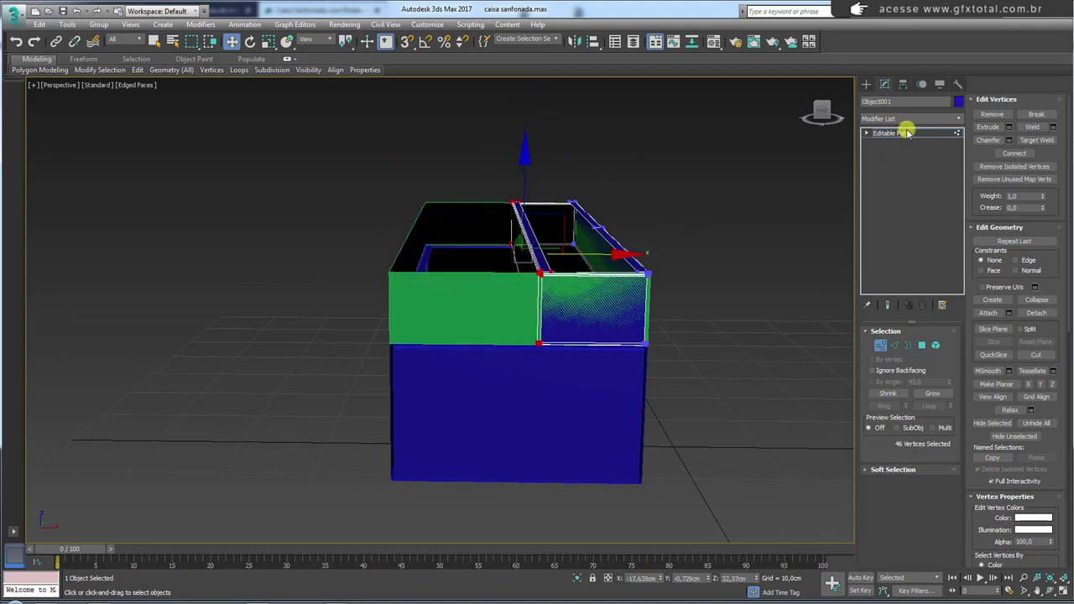
{"action": "left_click", "coordinate": [907, 133]}
{"action": "left_click", "coordinate": [554, 280]}
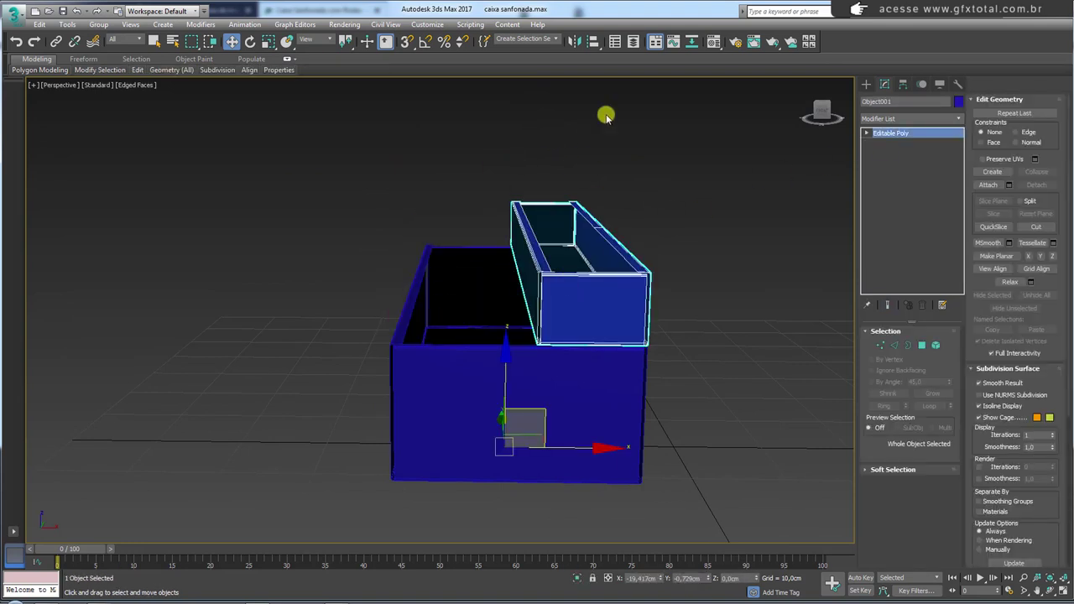
Step: Mirror Object001 on X as an Instance, creating Object002 beside it
{"action": "left_click", "coordinate": [576, 41]}
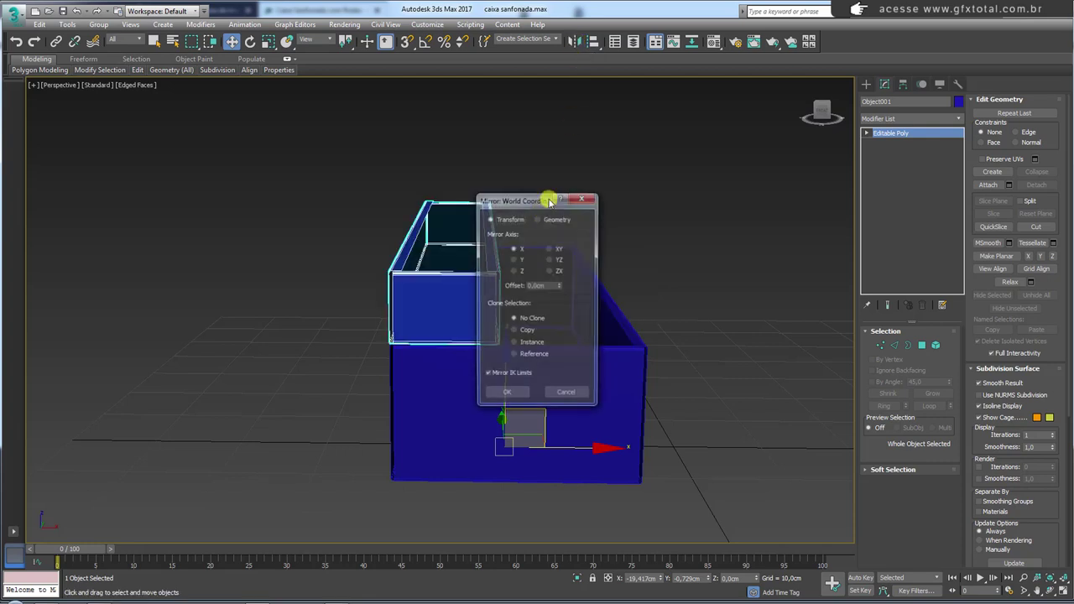
{"action": "left_click", "coordinate": [514, 344]}
{"action": "left_click", "coordinate": [506, 395]}
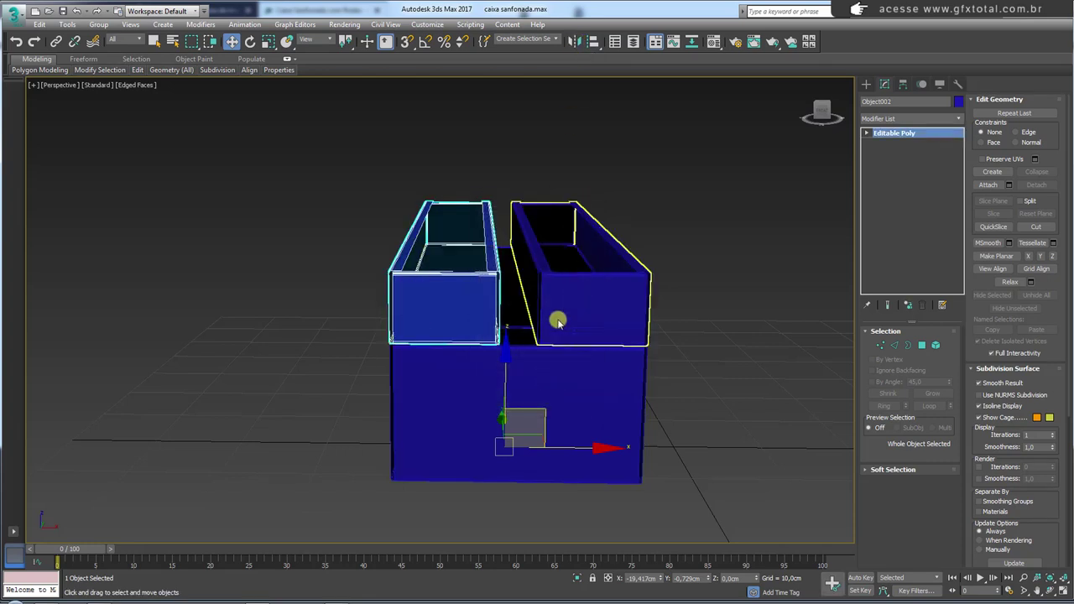
{"action": "left_click", "coordinate": [557, 316]}
{"action": "left_click", "coordinate": [880, 345]}
{"action": "middle_click_drag", "start_coordinate": [503, 277], "coordinate": [549, 271], "text": "alt"}
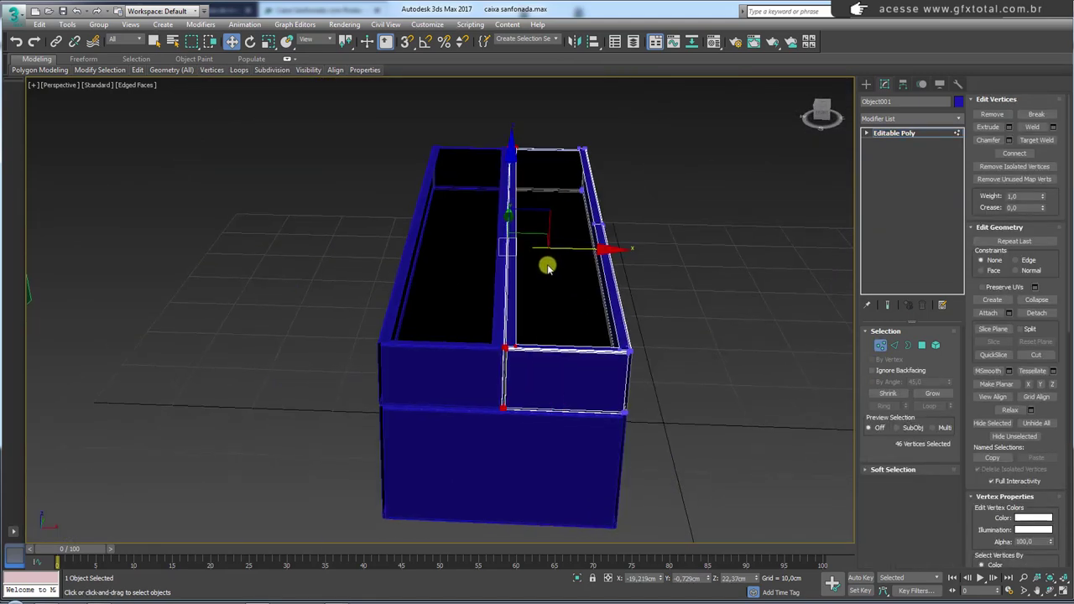
Step: Shift the middle divider vertices 0.205 cm along X
{"action": "left_click_drag", "start_coordinate": [546, 240], "coordinate": [552, 240]}
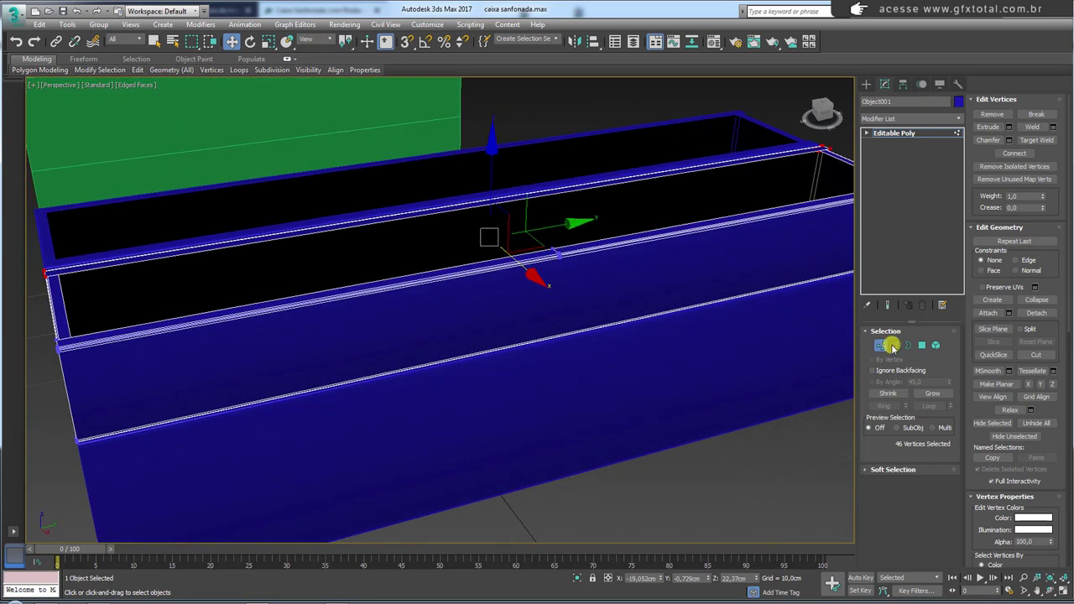
{"action": "left_click", "coordinate": [892, 346]}
{"action": "scroll", "coordinate": [532, 268], "scroll_direction": "up", "scroll_amount": 2}
{"action": "scroll", "coordinate": [565, 263], "scroll_direction": "up", "scroll_amount": 3}
{"action": "scroll", "coordinate": [551, 244], "scroll_direction": "up", "scroll_amount": 1}
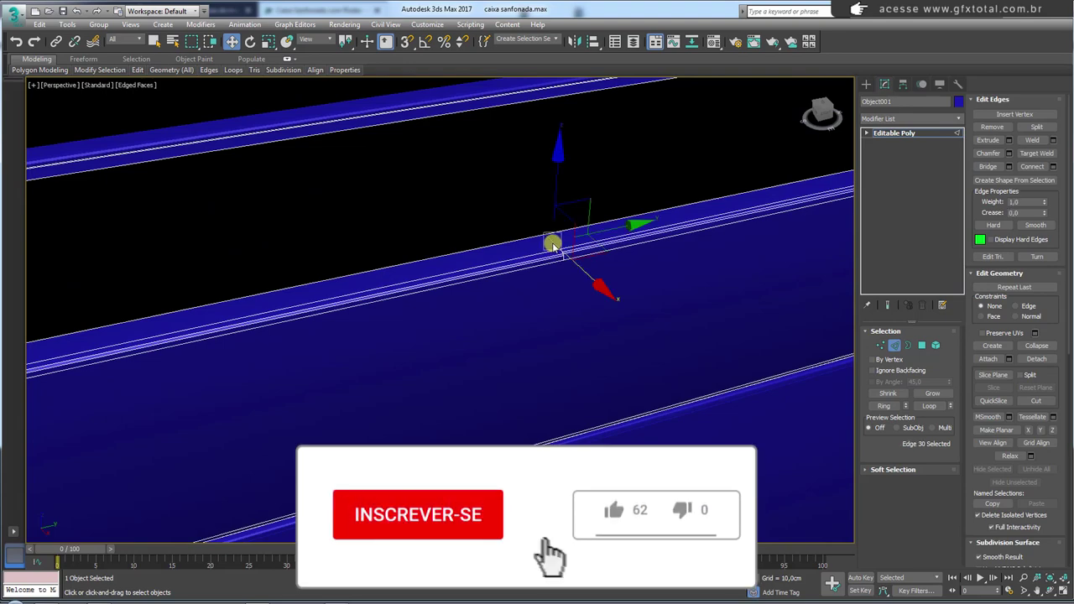
{"action": "scroll", "coordinate": [612, 252], "scroll_direction": "down", "scroll_amount": 2}
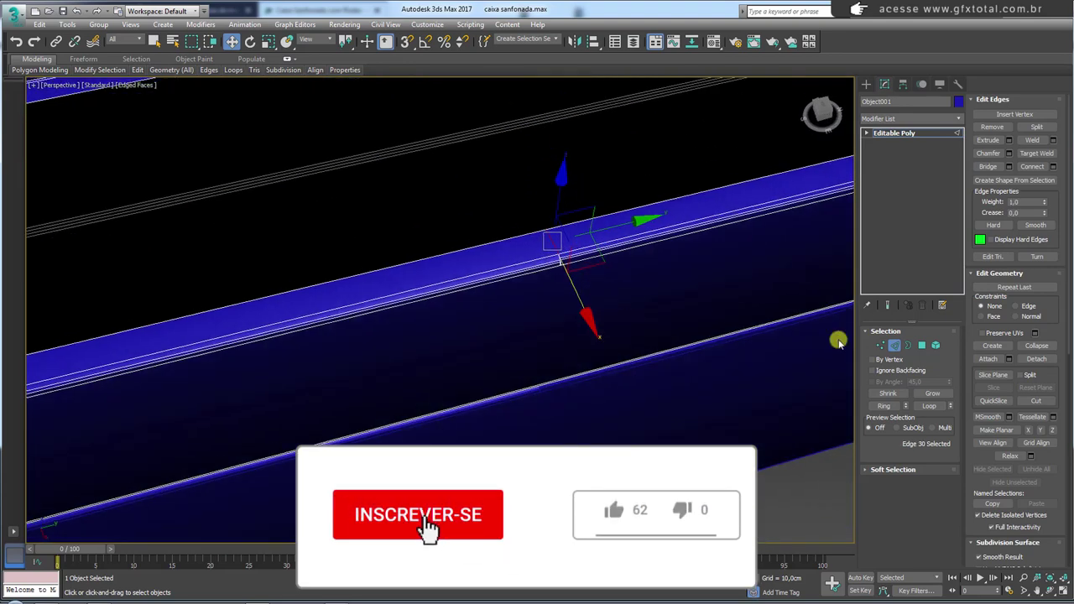
Step: Adjust the edge selection along the tray rim, then switch to Polygon level with nothing selected
{"action": "left_click", "coordinate": [932, 409]}
{"action": "middle_click_drag", "start_coordinate": [731, 311], "coordinate": [678, 285], "text": "alt"}
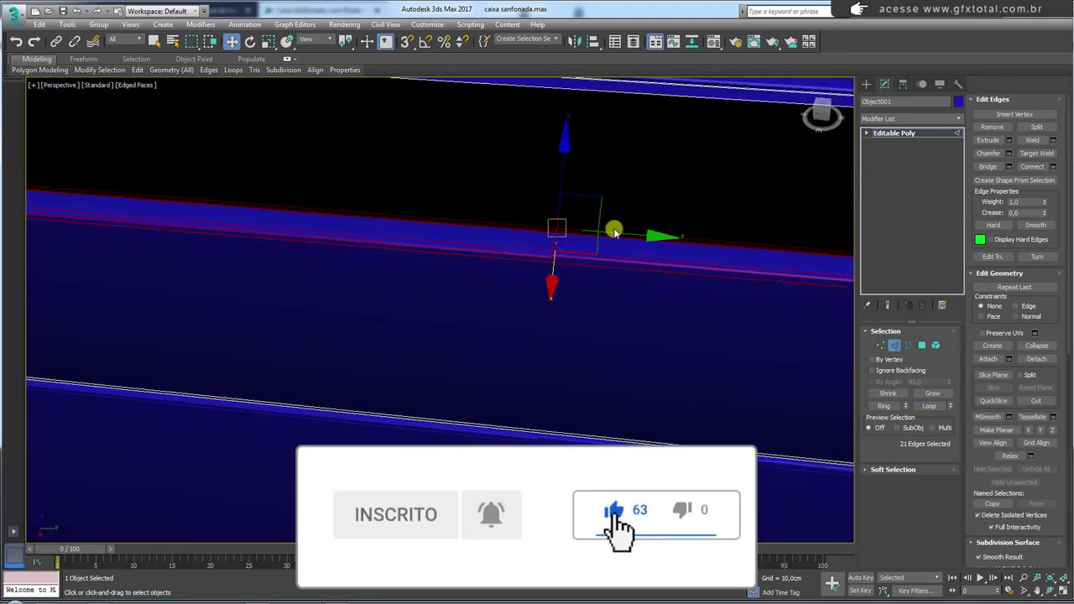
{"action": "mouse_move", "coordinate": [614, 231]}
{"action": "middle_mouse_down", "text": "alt"}
{"action": "mouse_move", "coordinate": [411, 141]}
{"action": "mouse_move", "coordinate": [571, 233]}
{"action": "mouse_move", "coordinate": [542, 283]}
{"action": "mouse_move", "coordinate": [438, 286]}
{"action": "mouse_move", "coordinate": [552, 277]}
{"action": "mouse_move", "coordinate": [607, 293]}
{"action": "middle_mouse_up", "text": "alt"}
{"action": "left_click", "coordinate": [542, 283]}
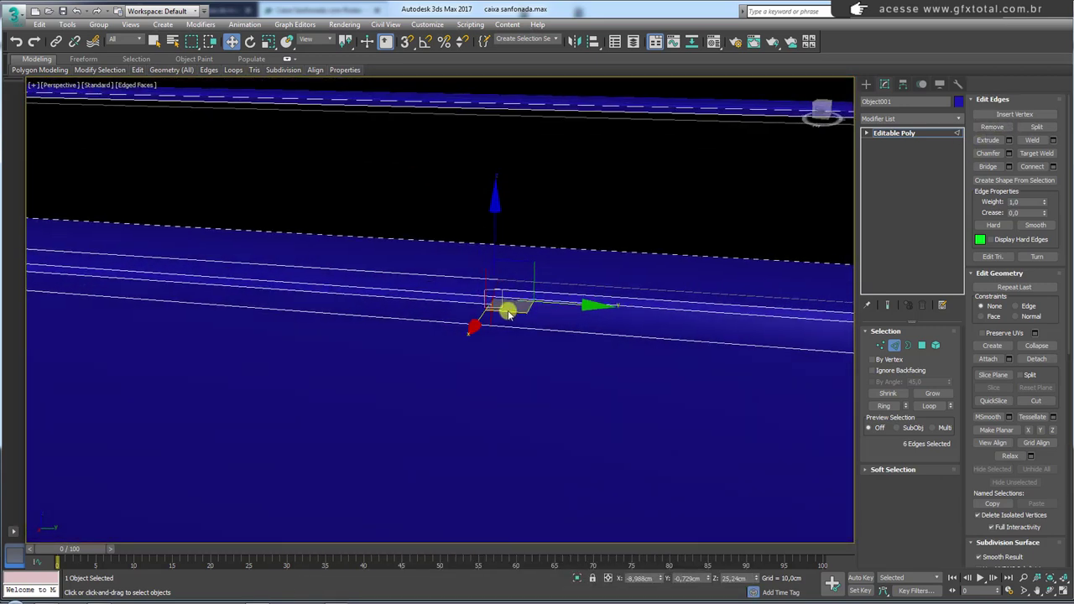
{"action": "middle_click_drag", "start_coordinate": [508, 312], "coordinate": [571, 310], "text": "alt"}
{"action": "scroll", "coordinate": [570, 310], "scroll_direction": "down", "scroll_amount": 5}
{"action": "middle_click_drag", "start_coordinate": [638, 355], "coordinate": [568, 343], "text": "alt"}
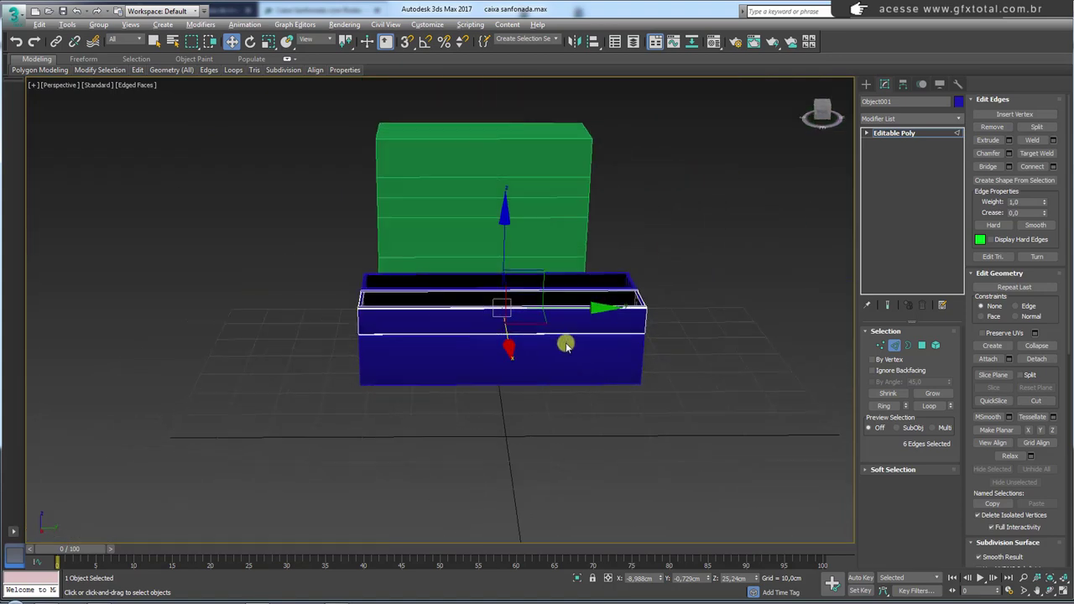
{"action": "left_click", "coordinate": [923, 346]}
{"action": "left_click", "coordinate": [546, 173]}
{"action": "scroll", "coordinate": [502, 299], "scroll_direction": "up", "scroll_amount": 3}
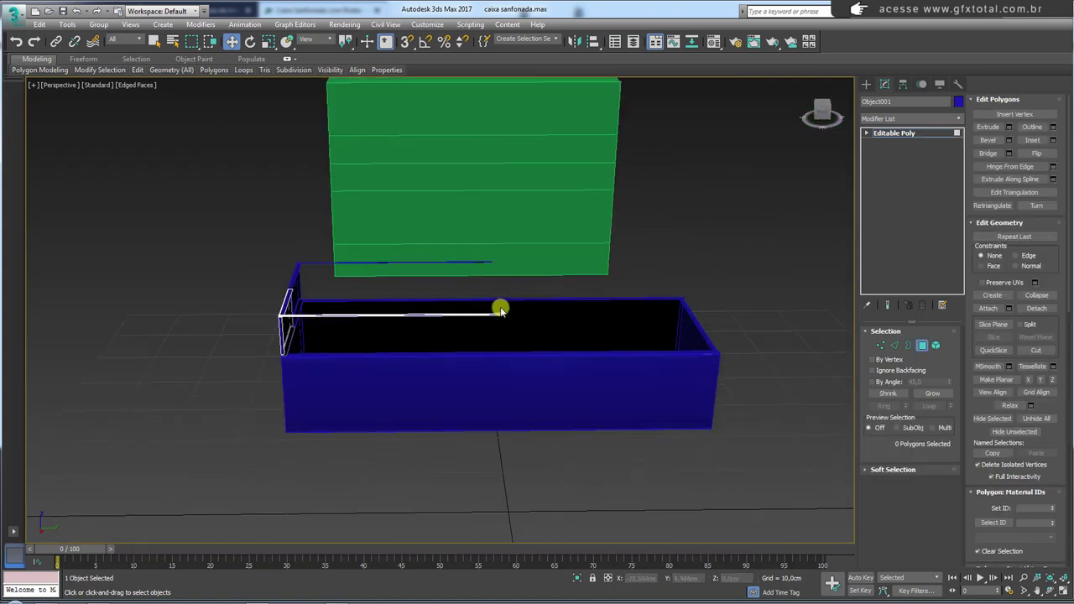
Step: Select the stray edge at the rim's spike and move it to reshape the corner
{"action": "double_click", "coordinate": [499, 310]}
{"action": "scroll", "coordinate": [491, 328], "scroll_direction": "up", "scroll_amount": 5}
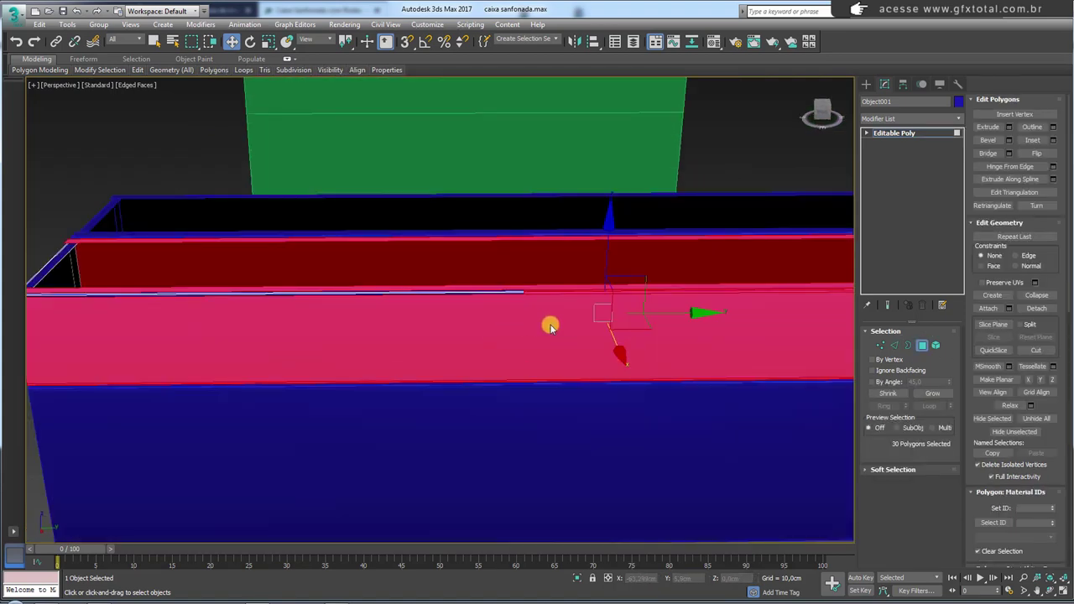
{"action": "left_click", "coordinate": [894, 345]}
{"action": "mouse_move", "coordinate": [557, 299]}
{"action": "middle_mouse_down", "text": "alt"}
{"action": "mouse_move", "coordinate": [478, 265]}
{"action": "mouse_move", "coordinate": [495, 237]}
{"action": "middle_mouse_up", "text": "alt"}
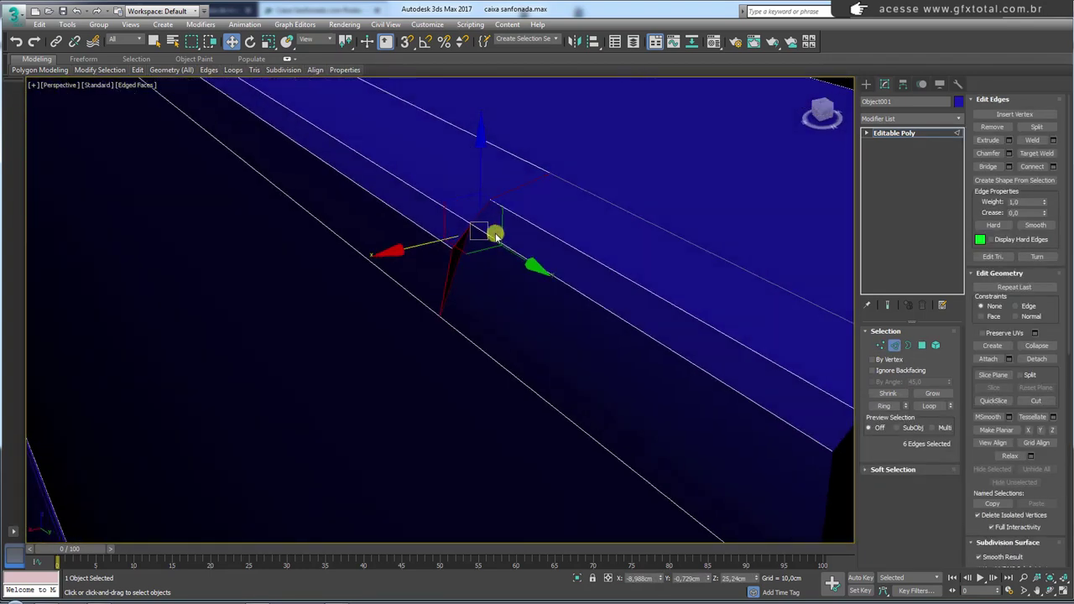
{"action": "left_click", "coordinate": [478, 212]}
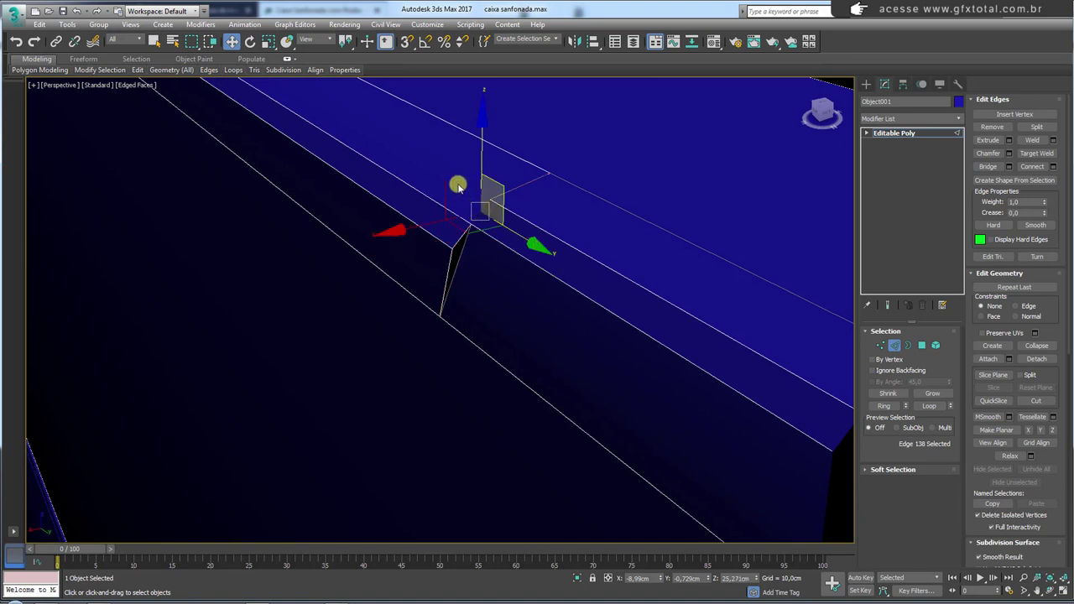
{"action": "mouse_move", "coordinate": [458, 186]}
{"action": "left_mouse_down"}
{"action": "mouse_move", "coordinate": [439, 192]}
{"action": "mouse_move", "coordinate": [442, 205]}
{"action": "left_mouse_up"}
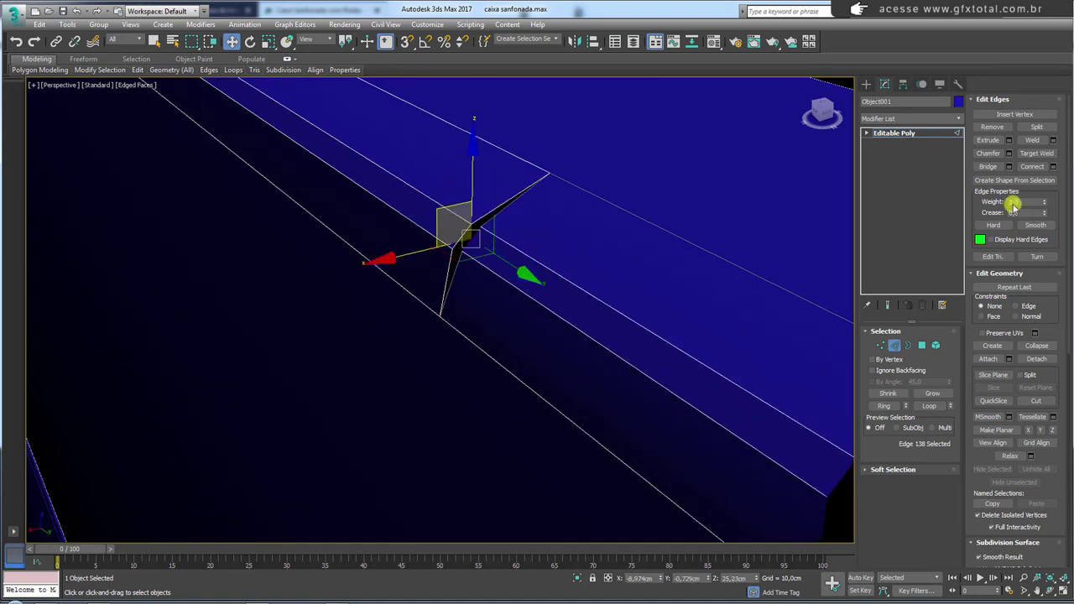
Step: Target-weld the spike's tip onto the rim and remove the extra edges
{"action": "left_click", "coordinate": [1036, 153]}
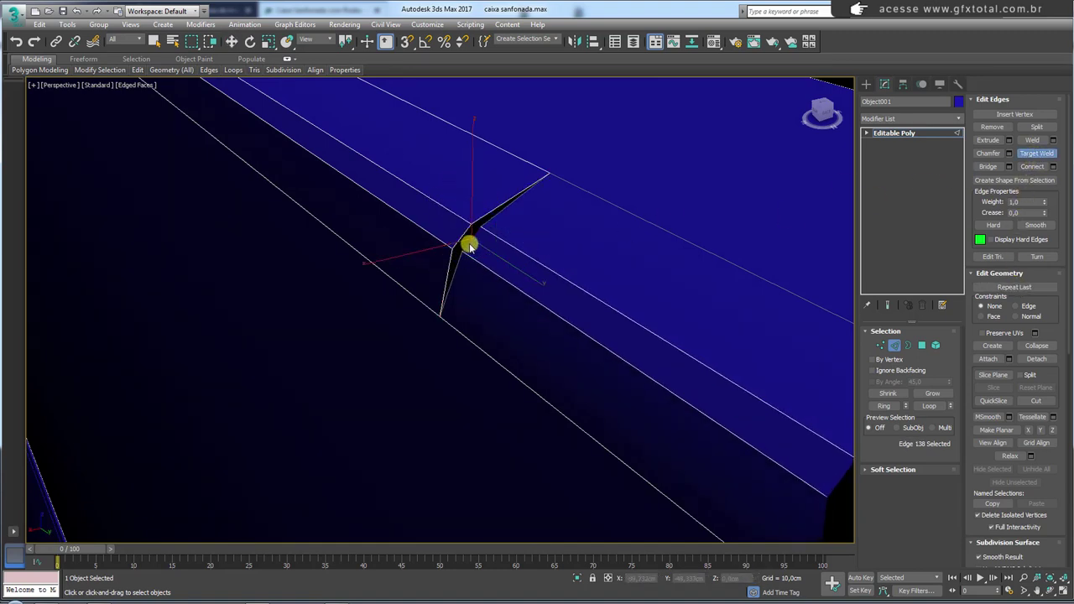
{"action": "left_click", "coordinate": [460, 239]}
{"action": "right_click", "coordinate": [507, 208]}
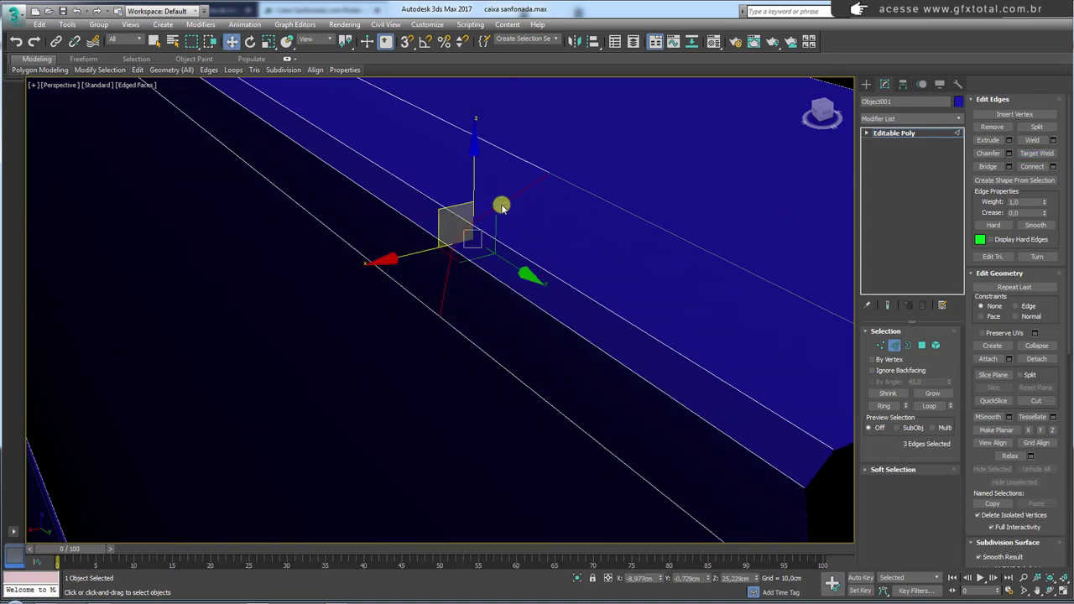
{"action": "left_click", "coordinate": [993, 127]}
{"action": "scroll", "coordinate": [573, 211], "scroll_direction": "down", "scroll_amount": 3}
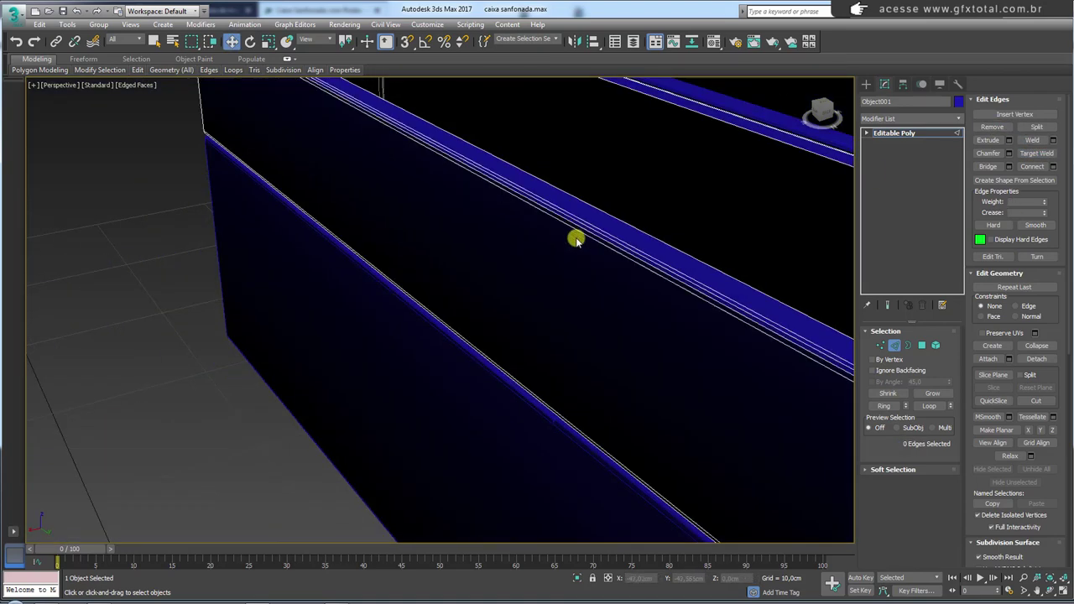
{"action": "scroll", "coordinate": [576, 238], "scroll_direction": "down", "scroll_amount": 3}
{"action": "mouse_move", "coordinate": [558, 279]}
{"action": "middle_mouse_down", "text": "alt"}
{"action": "mouse_move", "coordinate": [674, 278]}
{"action": "mouse_move", "coordinate": [688, 322]}
{"action": "mouse_move", "coordinate": [626, 291]}
{"action": "middle_mouse_up", "text": "alt"}
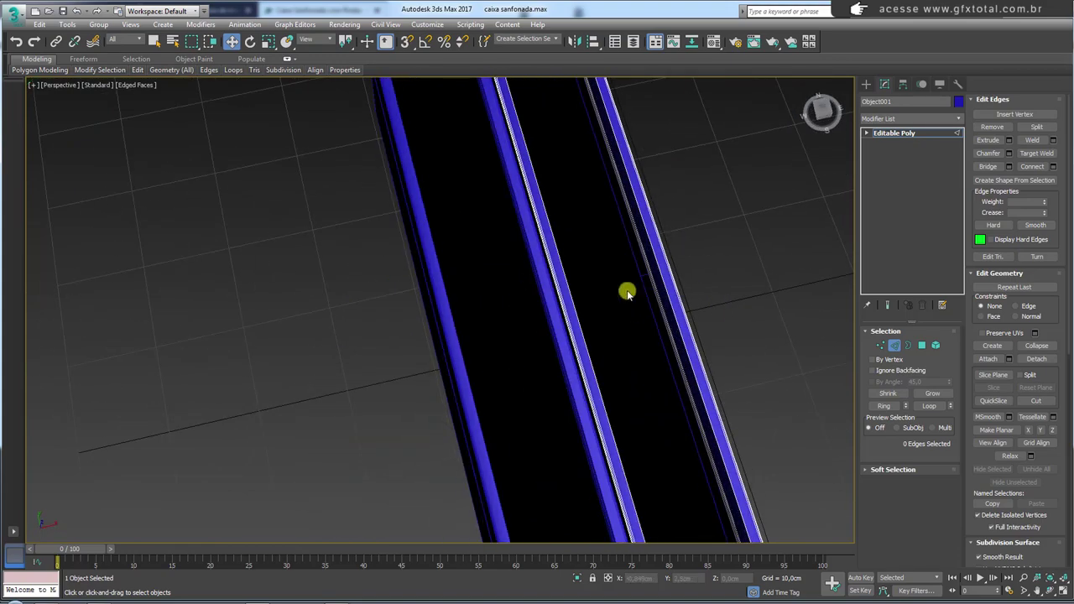
{"action": "scroll", "coordinate": [554, 245], "scroll_direction": "up", "scroll_amount": 3}
{"action": "left_click", "coordinate": [915, 144]}
Step: From a side view, select Object001's top tray as a single element
{"action": "scroll", "coordinate": [693, 216], "scroll_direction": "down", "scroll_amount": 5}
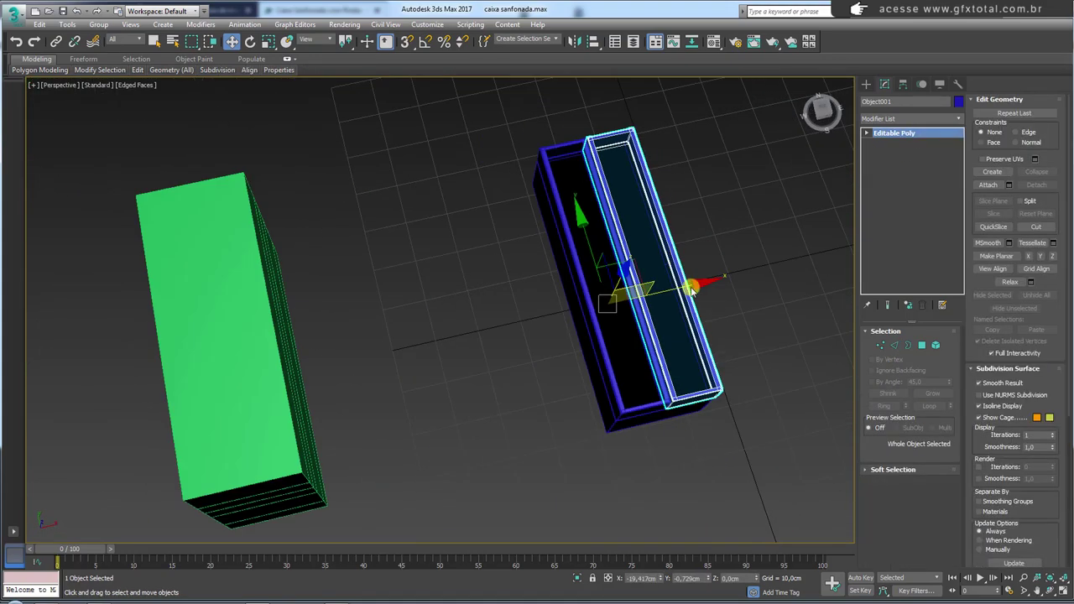
{"action": "mouse_move", "coordinate": [693, 215]}
{"action": "middle_mouse_down", "text": "alt"}
{"action": "mouse_move", "coordinate": [640, 232]}
{"action": "mouse_move", "coordinate": [688, 269]}
{"action": "mouse_move", "coordinate": [537, 276]}
{"action": "mouse_move", "coordinate": [468, 293]}
{"action": "mouse_move", "coordinate": [434, 283]}
{"action": "middle_mouse_up", "text": "alt"}
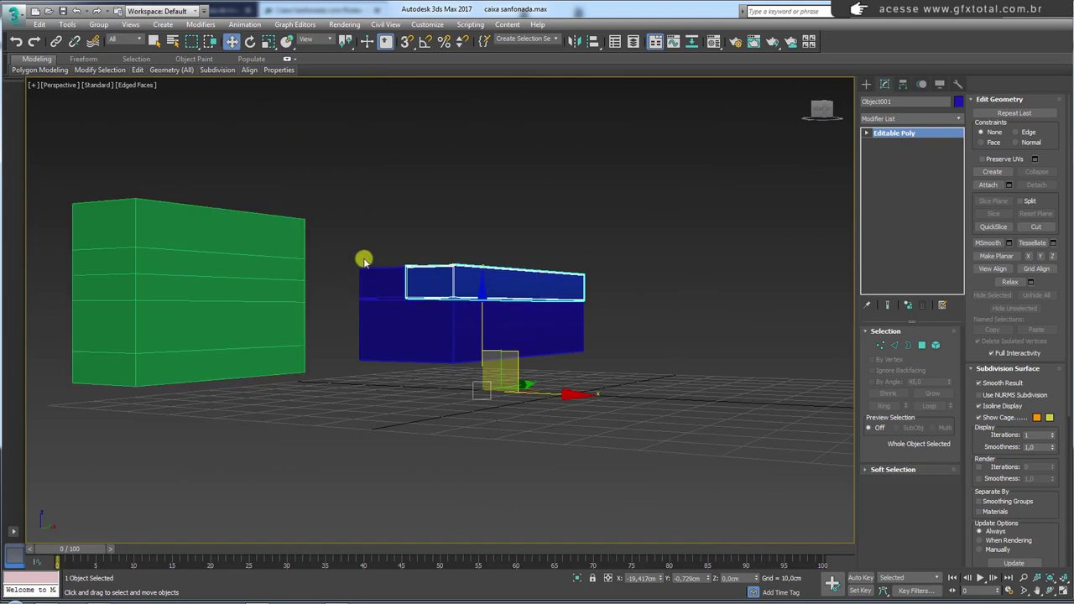
{"action": "scroll", "coordinate": [372, 265], "scroll_direction": "up", "scroll_amount": 2}
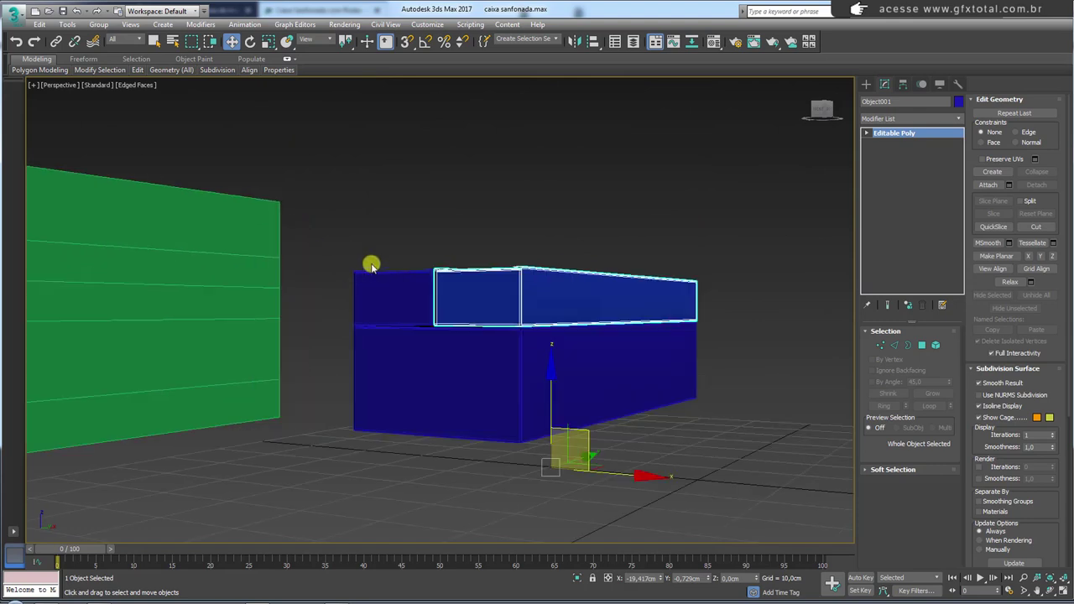
{"action": "left_click", "coordinate": [936, 346]}
{"action": "scroll", "coordinate": [595, 249], "scroll_direction": "up", "scroll_amount": 3}
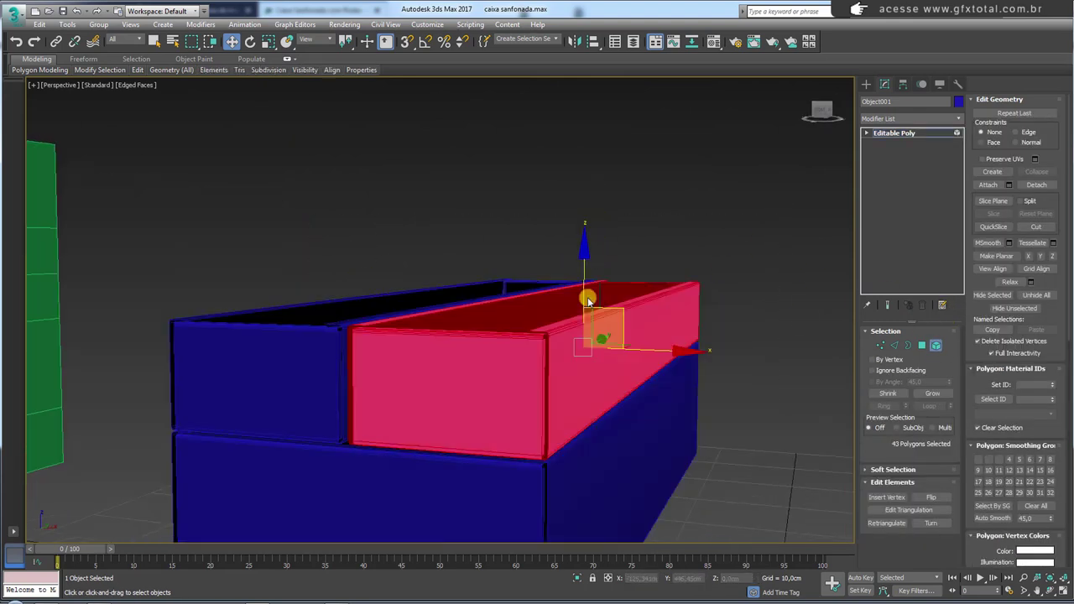
{"action": "scroll", "coordinate": [585, 294], "scroll_direction": "up", "scroll_amount": 4}
{"action": "middle_click_drag", "start_coordinate": [575, 292], "coordinate": [575, 160], "text": "alt"}
Step: Clone the selected tray element to a new object, Object003
{"action": "left_click_drag", "start_coordinate": [583, 184], "coordinate": [585, 186], "text": "shift"}
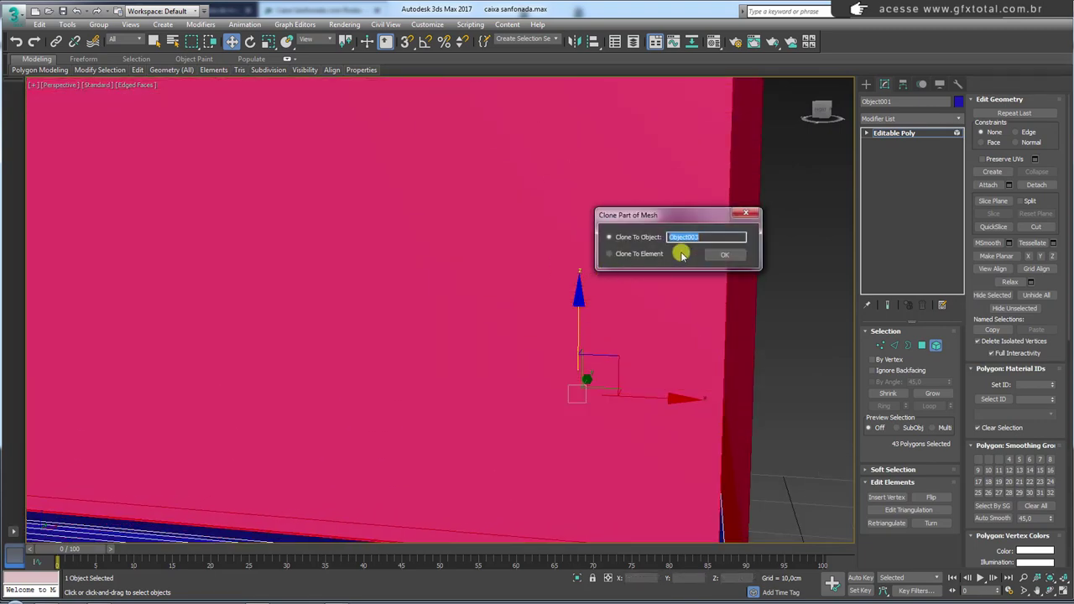
{"action": "left_click", "coordinate": [729, 254]}
{"action": "scroll", "coordinate": [624, 178], "scroll_direction": "down", "scroll_amount": 10}
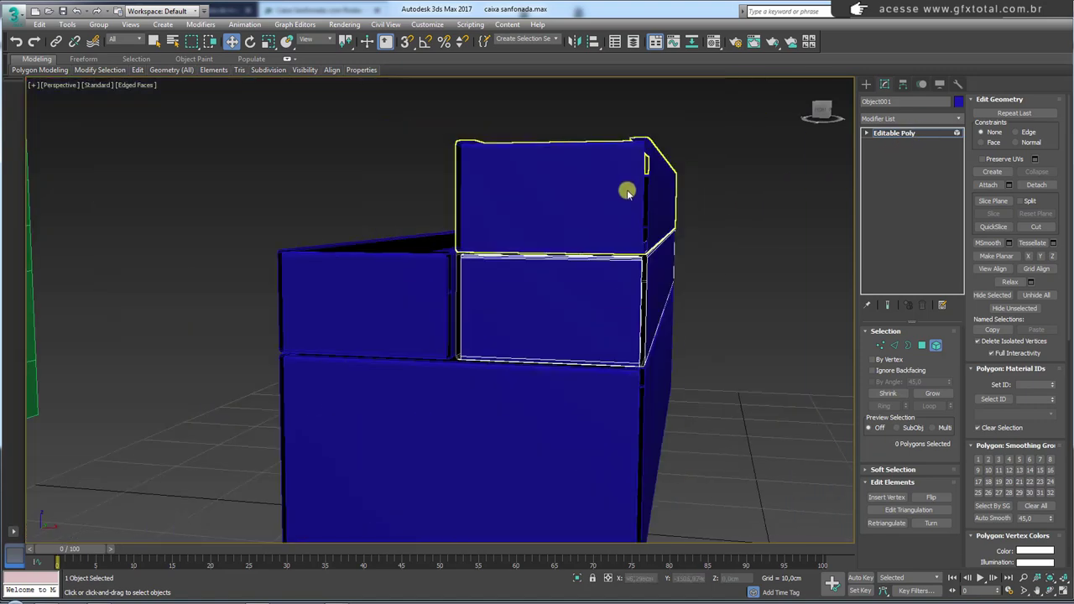
{"action": "scroll", "coordinate": [626, 189], "scroll_direction": "up", "scroll_amount": 3}
Step: Raise Object003's tray slightly along Z above the box
{"action": "left_click", "coordinate": [875, 139]}
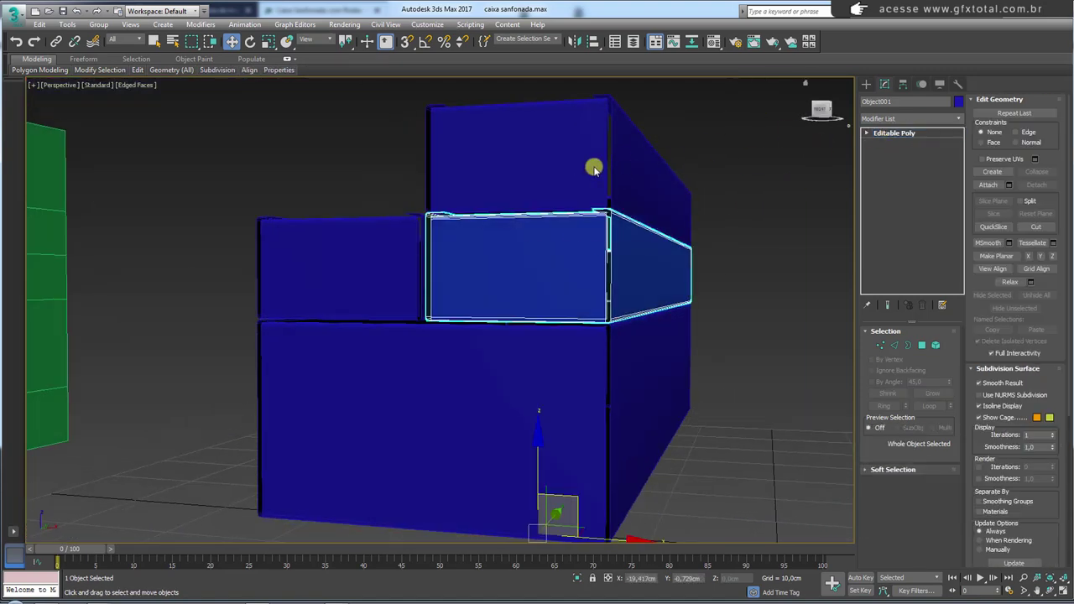
{"action": "left_click", "coordinate": [662, 171]}
{"action": "left_click", "coordinate": [936, 345]}
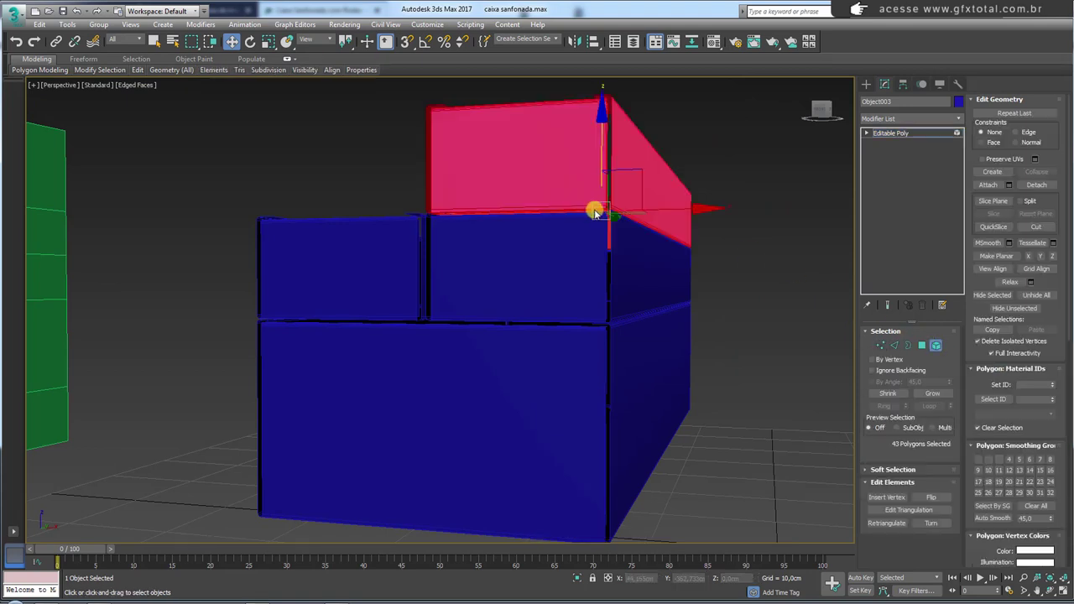
{"action": "scroll", "coordinate": [599, 211], "scroll_direction": "up", "scroll_amount": 3}
{"action": "scroll", "coordinate": [607, 211], "scroll_direction": "up", "scroll_amount": 2}
{"action": "scroll", "coordinate": [623, 211], "scroll_direction": "up", "scroll_amount": 2}
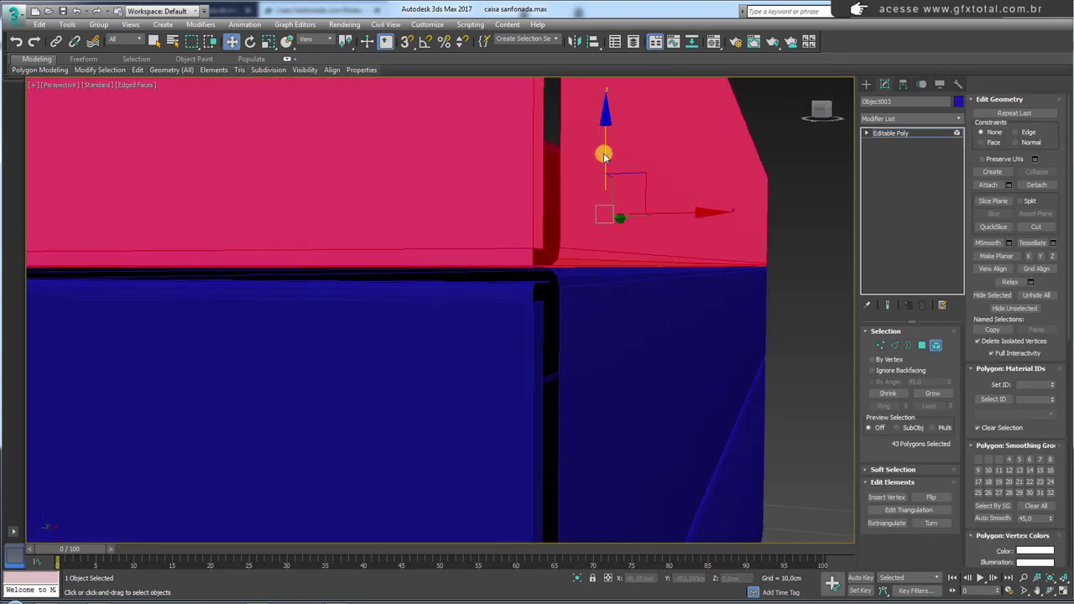
{"action": "left_click_drag", "start_coordinate": [604, 156], "coordinate": [599, 153]}
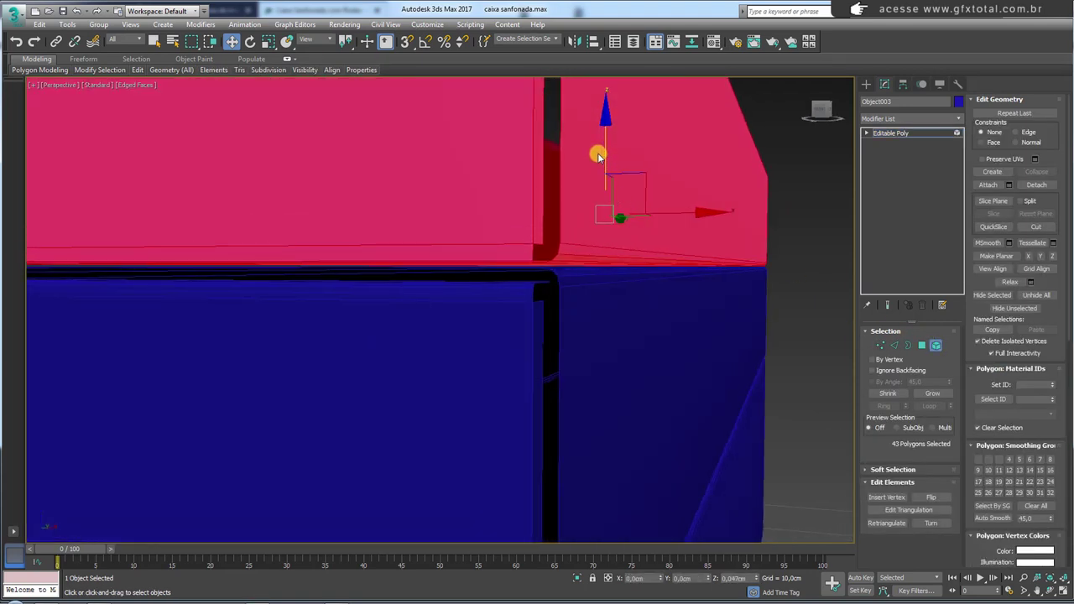
{"action": "scroll", "coordinate": [599, 153], "scroll_direction": "down", "scroll_amount": 5}
{"action": "scroll", "coordinate": [604, 172], "scroll_direction": "down", "scroll_amount": 2}
Step: Add a mirrored instance of Object003, named Object004, beside it
{"action": "left_click", "coordinate": [891, 134]}
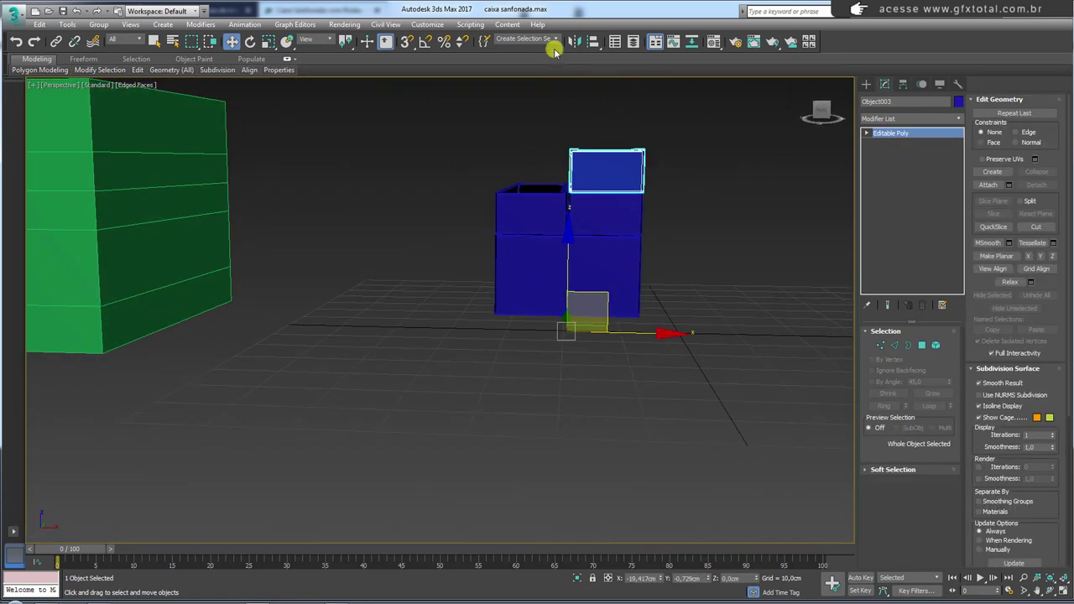
{"action": "left_click", "coordinate": [573, 41]}
{"action": "left_click", "coordinate": [521, 396]}
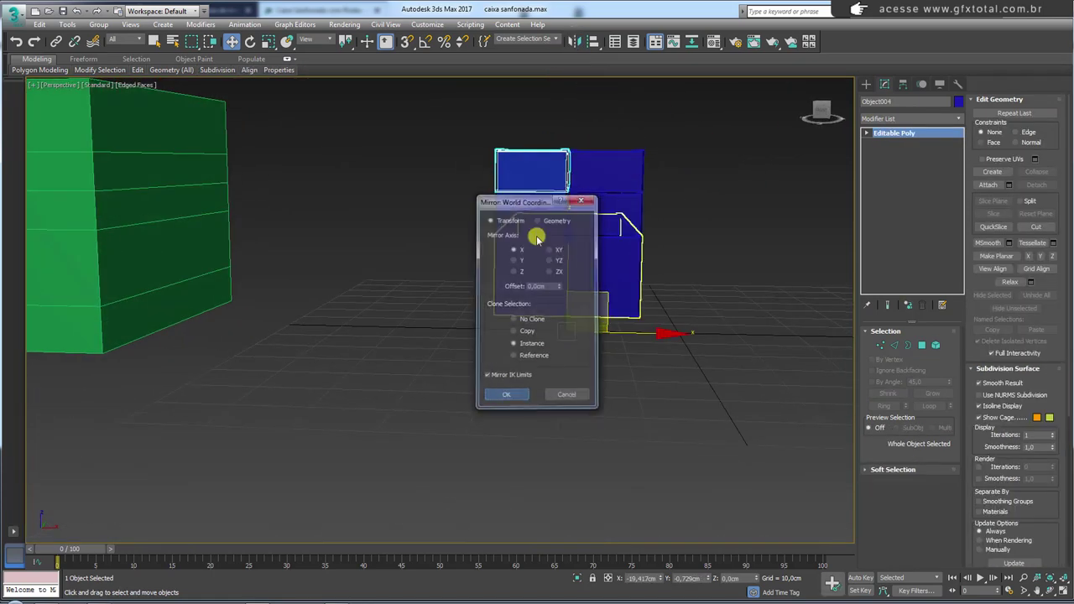
{"action": "mouse_move", "coordinate": [535, 233]}
{"action": "middle_mouse_down", "text": "alt"}
{"action": "mouse_move", "coordinate": [582, 232]}
{"action": "mouse_move", "coordinate": [510, 228]}
{"action": "mouse_move", "coordinate": [551, 201]}
{"action": "mouse_move", "coordinate": [328, 288]}
{"action": "mouse_move", "coordinate": [353, 180]}
{"action": "middle_mouse_up", "text": "alt"}
{"action": "mouse_move", "coordinate": [499, 380]}
{"action": "middle_mouse_down", "text": "alt"}
{"action": "mouse_move", "coordinate": [546, 386]}
{"action": "mouse_move", "coordinate": [503, 347]}
{"action": "mouse_move", "coordinate": [501, 293]}
{"action": "middle_mouse_up", "text": "alt"}
{"action": "middle_click_drag", "start_coordinate": [163, 338], "coordinate": [346, 340], "text": "alt"}
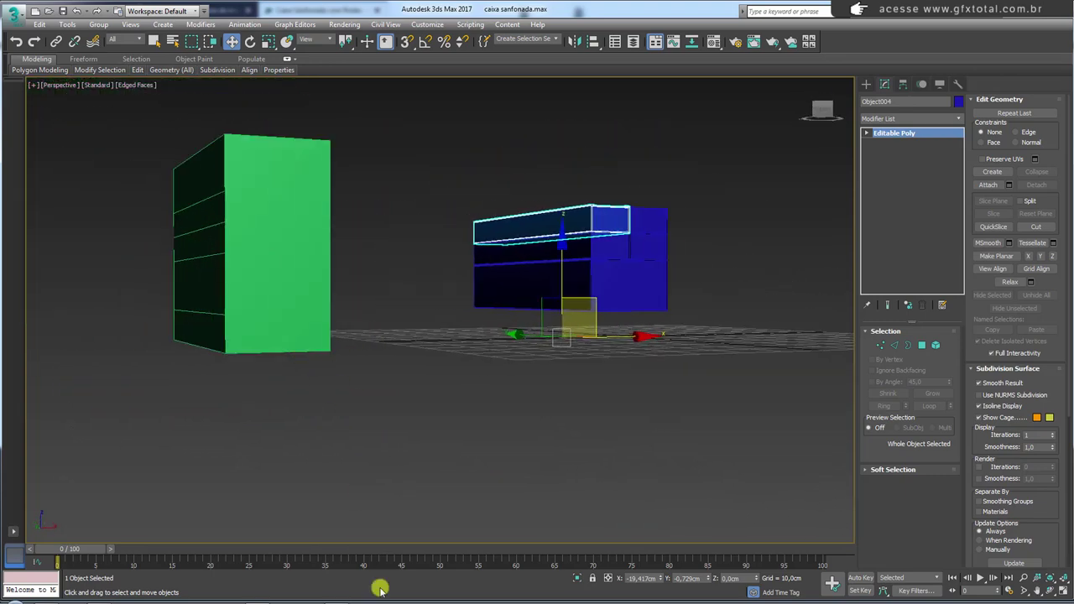
Step: Flip through the toolbox side and cart wheel photos, zoom on the wheel bracket, then close the viewer
{"action": "key", "text": "alt+Tab"}
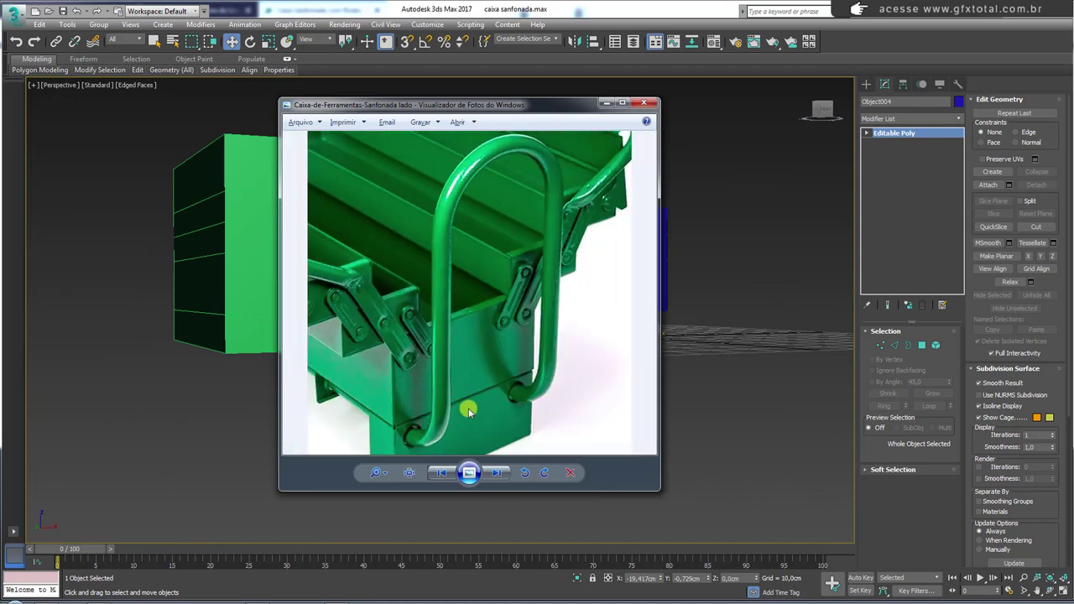
{"action": "left_click", "coordinate": [500, 473]}
{"action": "left_click", "coordinate": [499, 472]}
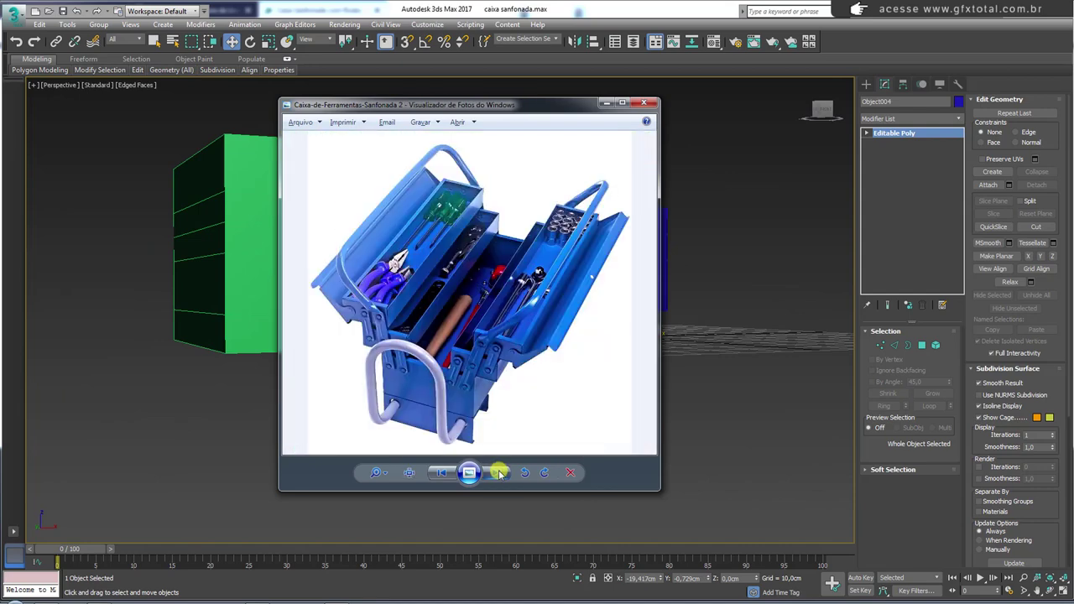
{"action": "left_click", "coordinate": [499, 473]}
{"action": "left_click", "coordinate": [499, 472]}
{"action": "left_click", "coordinate": [499, 472]}
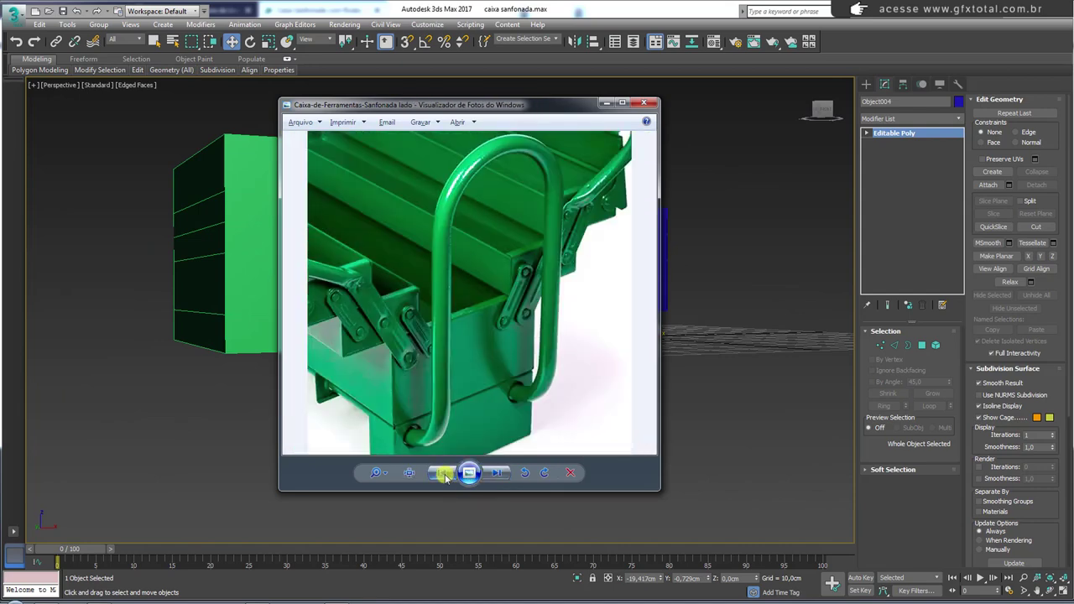
{"action": "left_click", "coordinate": [496, 473]}
{"action": "scroll", "coordinate": [523, 412], "scroll_direction": "up", "scroll_amount": 2}
{"action": "scroll", "coordinate": [587, 373], "scroll_direction": "up", "scroll_amount": 2}
{"action": "scroll", "coordinate": [556, 340], "scroll_direction": "up", "scroll_amount": 1}
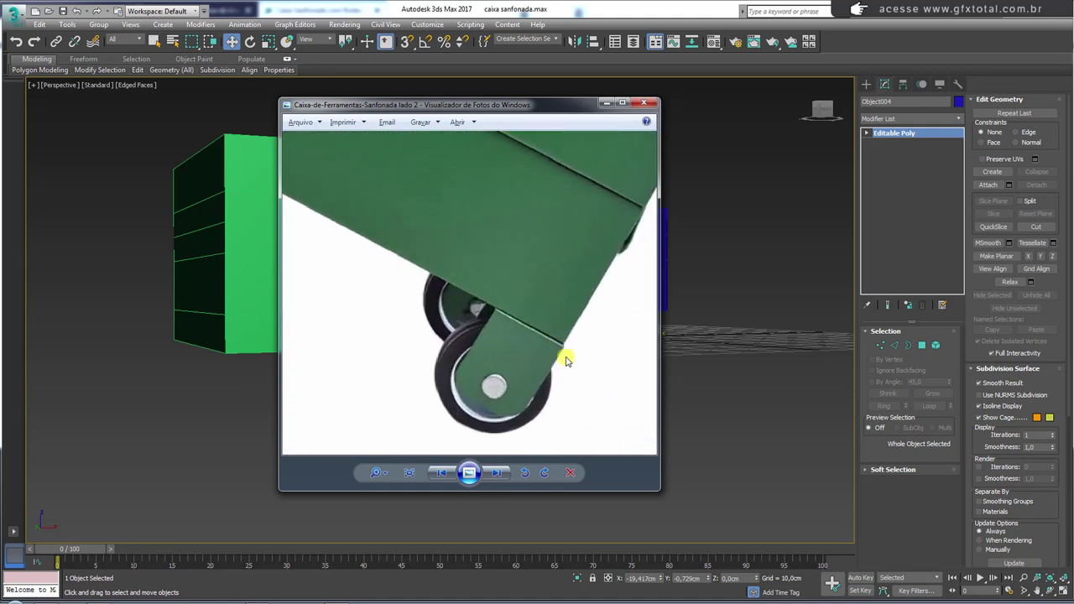
{"action": "mouse_move", "coordinate": [573, 340]}
{"action": "left_mouse_down"}
{"action": "mouse_move", "coordinate": [443, 422]}
{"action": "mouse_move", "coordinate": [537, 300]}
{"action": "left_mouse_up"}
{"action": "key", "text": "Escape"}
Step: Clone the green box as instance Box003 and convert an edge ring into a polygon selection
{"action": "left_click", "coordinate": [635, 310]}
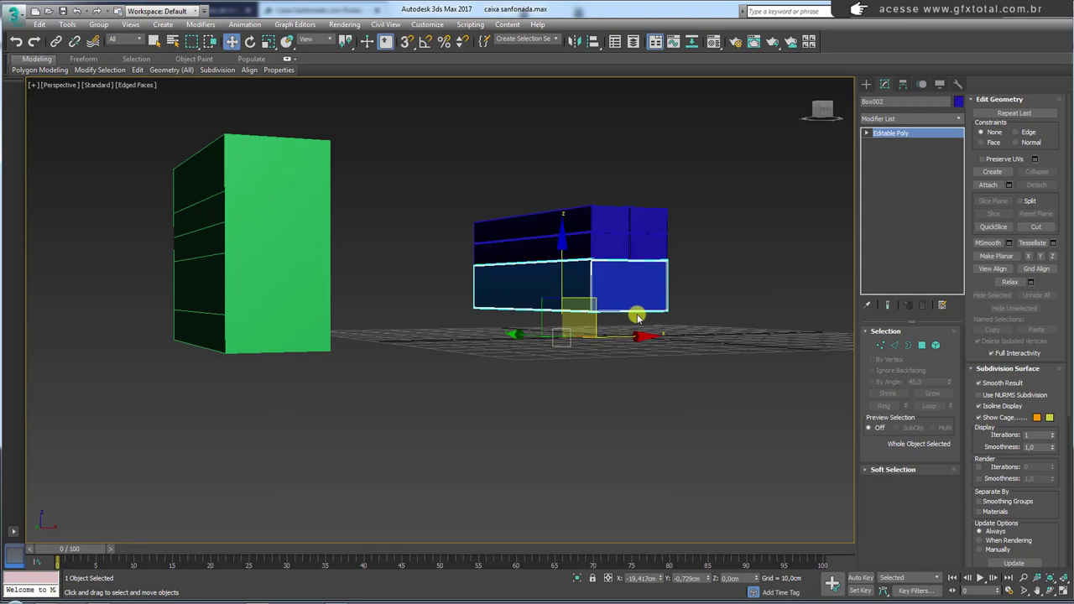
{"action": "left_click", "coordinate": [361, 334]}
{"action": "left_click_drag", "start_coordinate": [361, 333], "coordinate": [498, 343], "text": "shift"}
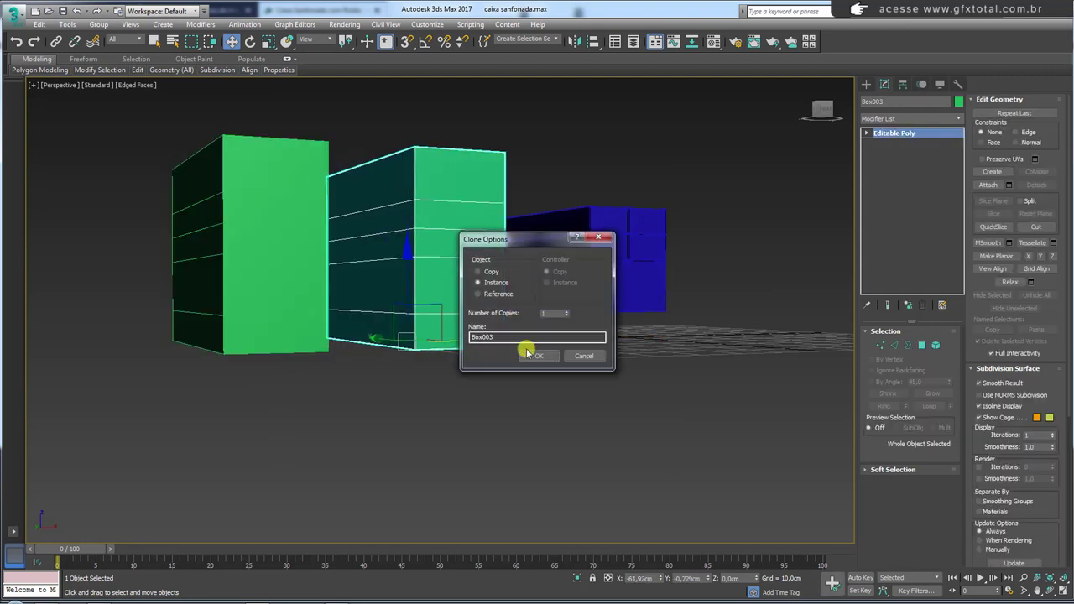
{"action": "left_click", "coordinate": [893, 345]}
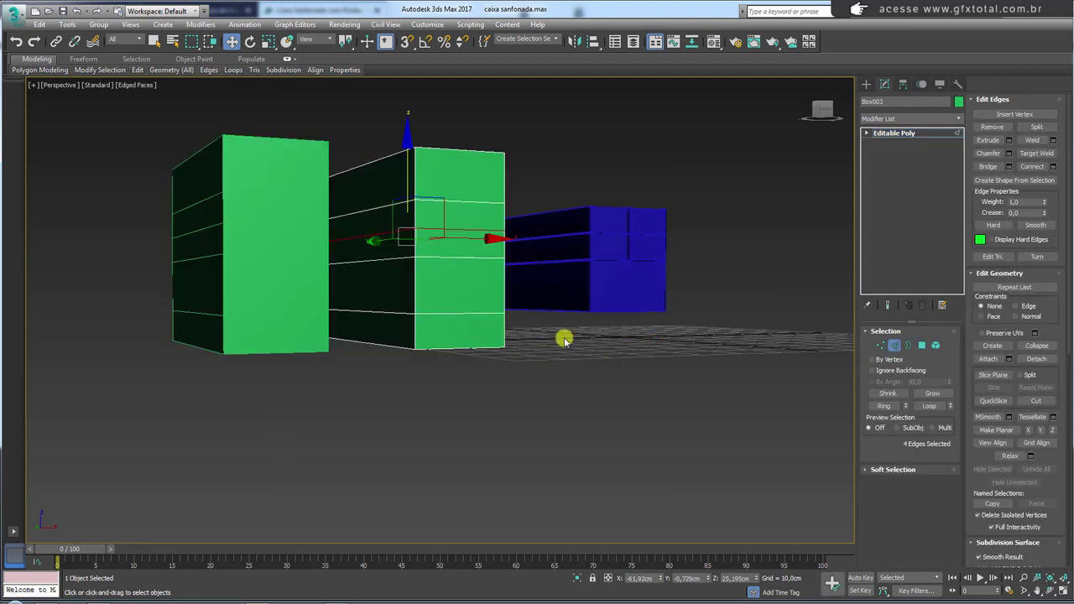
{"action": "left_click", "coordinate": [503, 333]}
{"action": "left_click", "coordinate": [883, 404]}
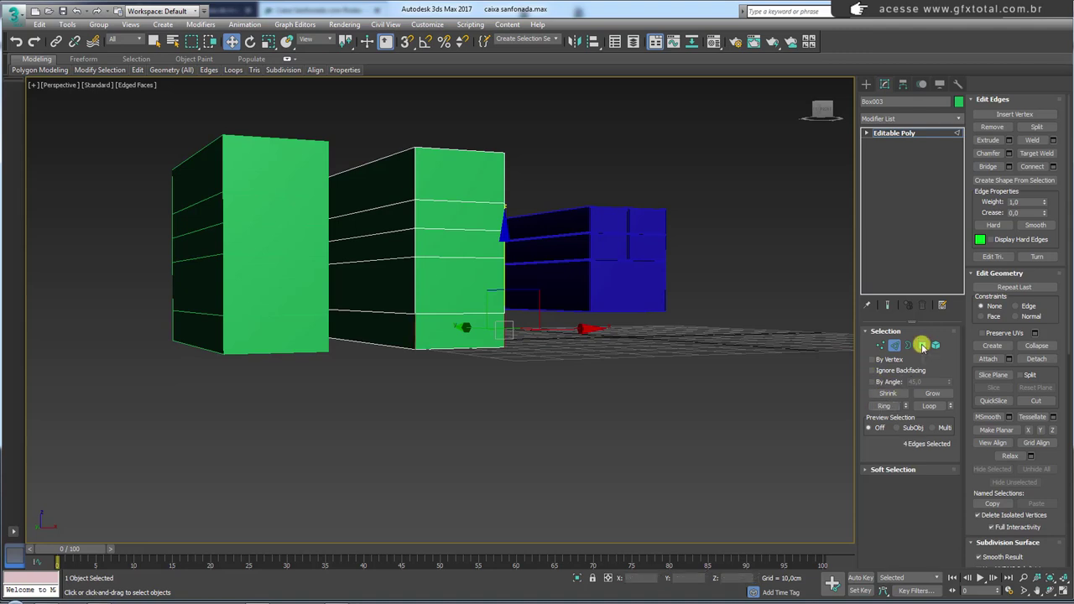
{"action": "left_click", "coordinate": [922, 345], "text": "ctrl"}
{"action": "key", "text": "ctrl+z"}
{"action": "key", "text": "ctrl+z"}
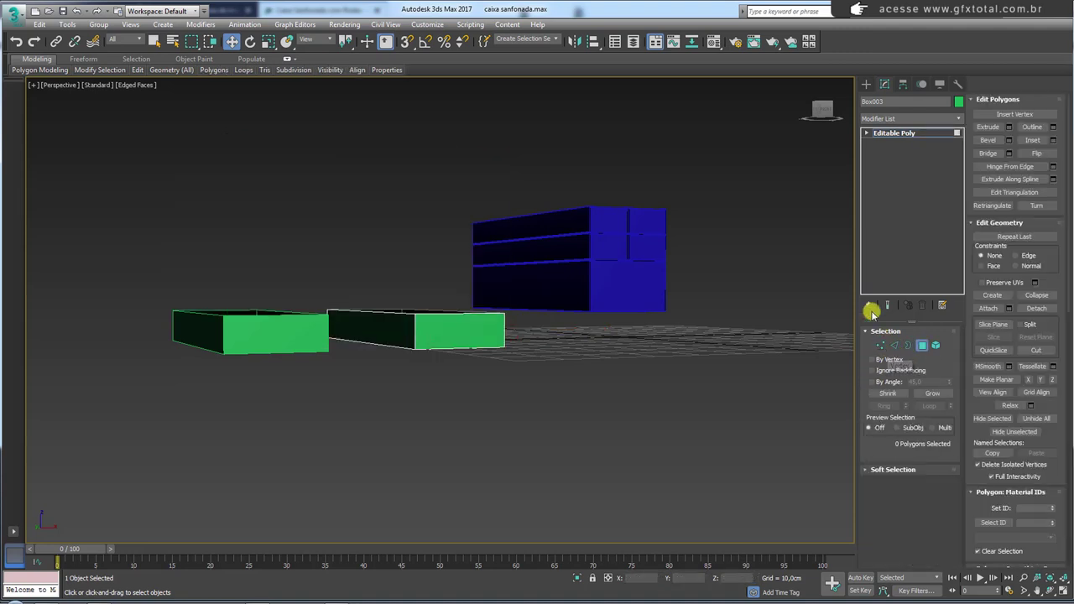
{"action": "key", "text": "ctrl+y"}
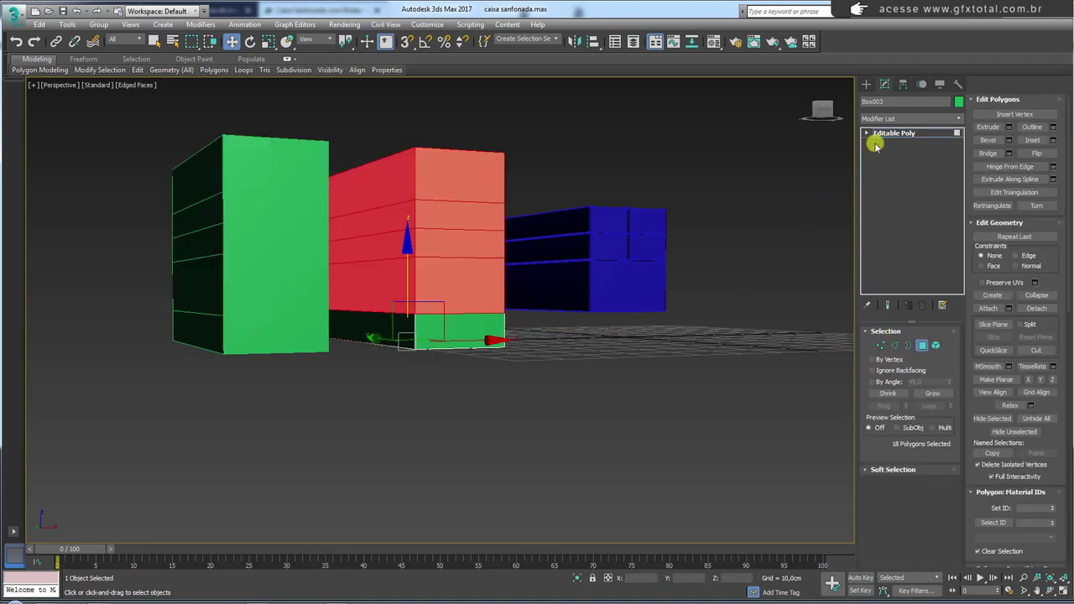
{"action": "left_click", "coordinate": [895, 136]}
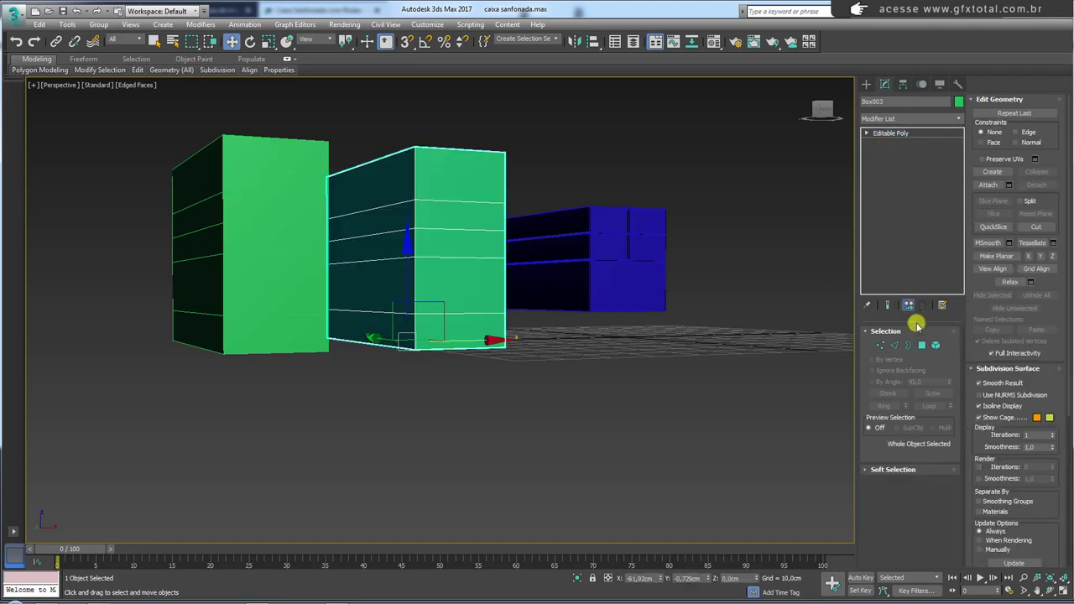
Step: Delete the 18 selected upper polygons and align the remaining slab beneath Box002
{"action": "left_click", "coordinate": [921, 345]}
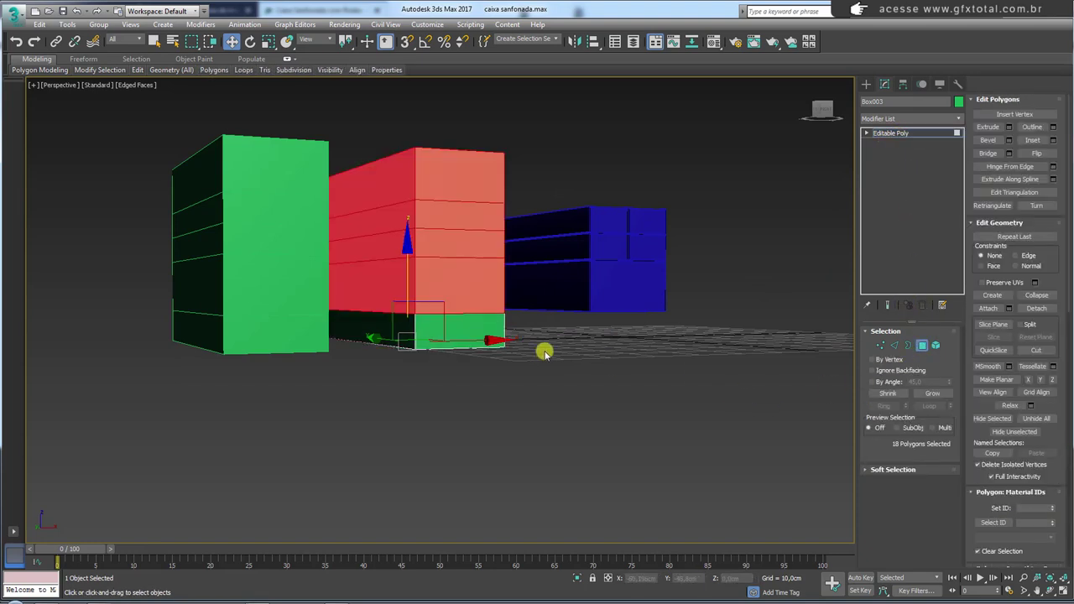
{"action": "key", "text": "Delete"}
{"action": "left_click", "coordinate": [896, 135]}
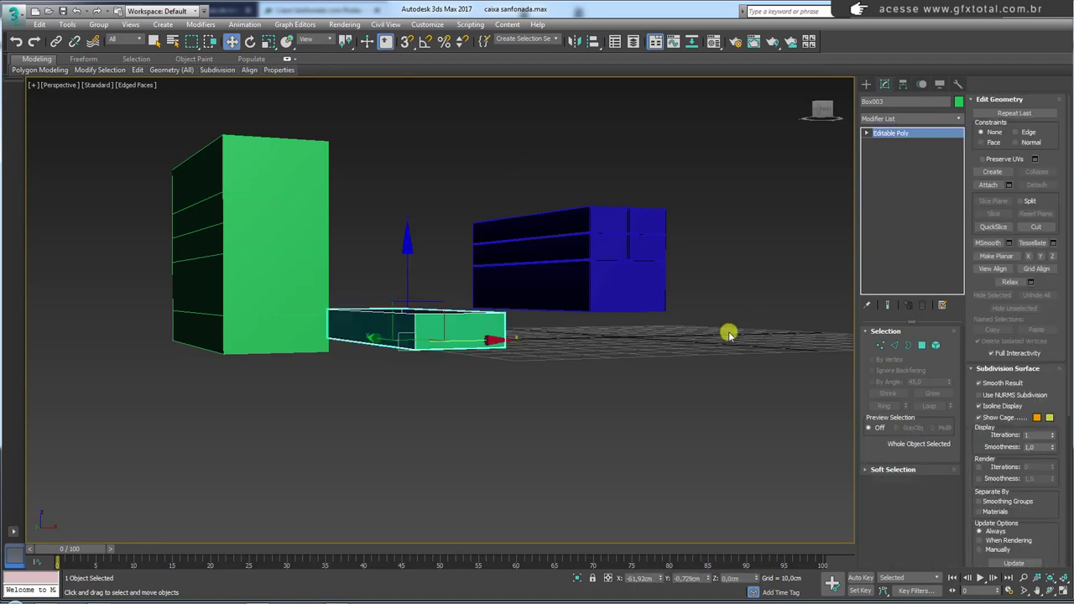
{"action": "key", "text": "alt+a"}
{"action": "left_click", "coordinate": [607, 293]}
{"action": "left_click", "coordinate": [631, 390]}
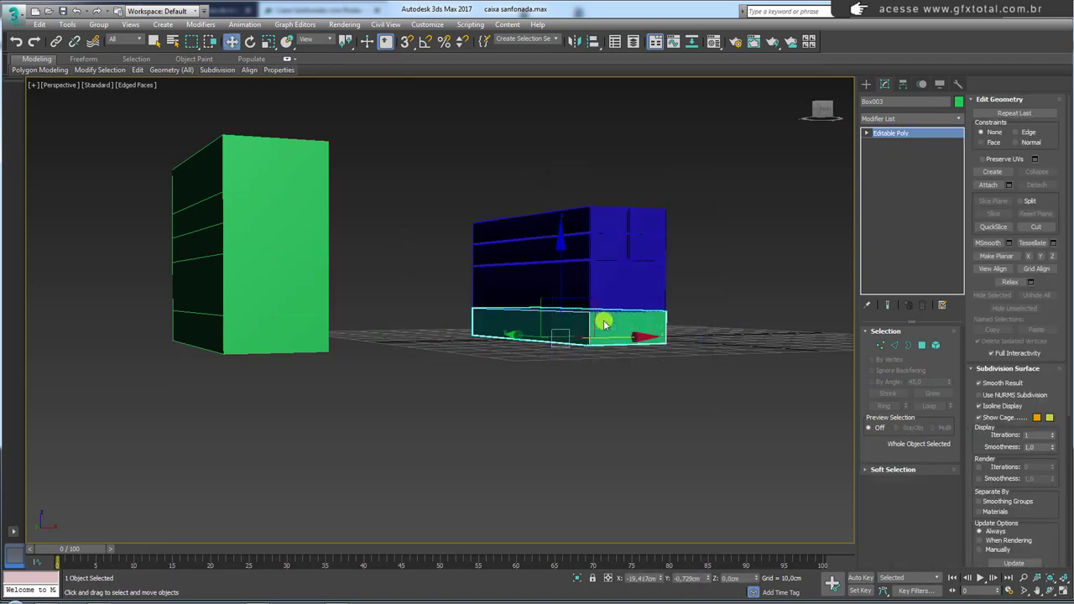
{"action": "scroll", "coordinate": [604, 328], "scroll_direction": "up", "scroll_amount": 3}
{"action": "middle_click_drag", "start_coordinate": [616, 344], "coordinate": [872, 333], "text": "alt"}
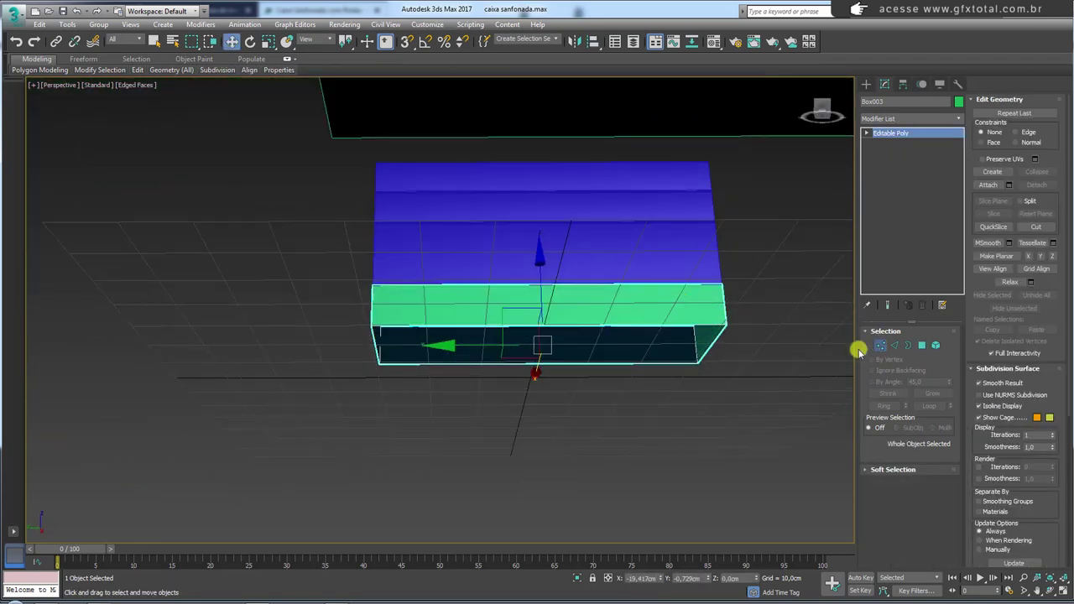
Step: Slide the slab's left-side vertices inward along X to narrow it
{"action": "left_click", "coordinate": [880, 344]}
{"action": "left_click_drag", "start_coordinate": [335, 284], "coordinate": [390, 370]}
{"action": "left_click_drag", "start_coordinate": [312, 329], "coordinate": [487, 328]}
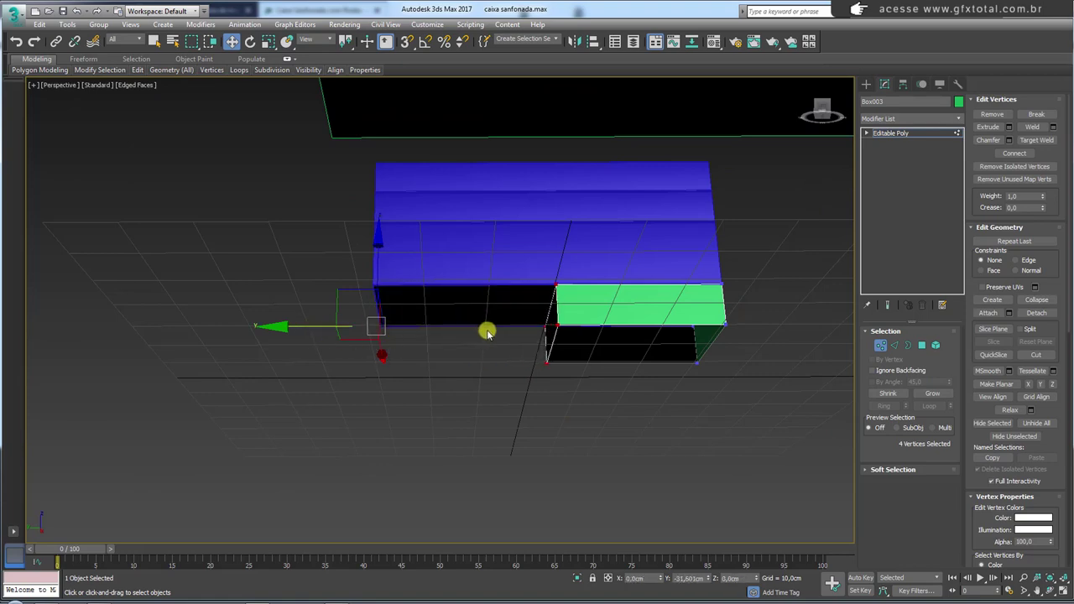
{"action": "mouse_move", "coordinate": [633, 331]}
{"action": "middle_mouse_down", "text": "alt"}
{"action": "mouse_move", "coordinate": [625, 323]}
{"action": "mouse_move", "coordinate": [669, 345]}
{"action": "mouse_move", "coordinate": [612, 347]}
{"action": "mouse_move", "coordinate": [676, 333]}
{"action": "middle_mouse_up", "text": "alt"}
{"action": "scroll", "coordinate": [676, 333], "scroll_direction": "up", "scroll_amount": 2}
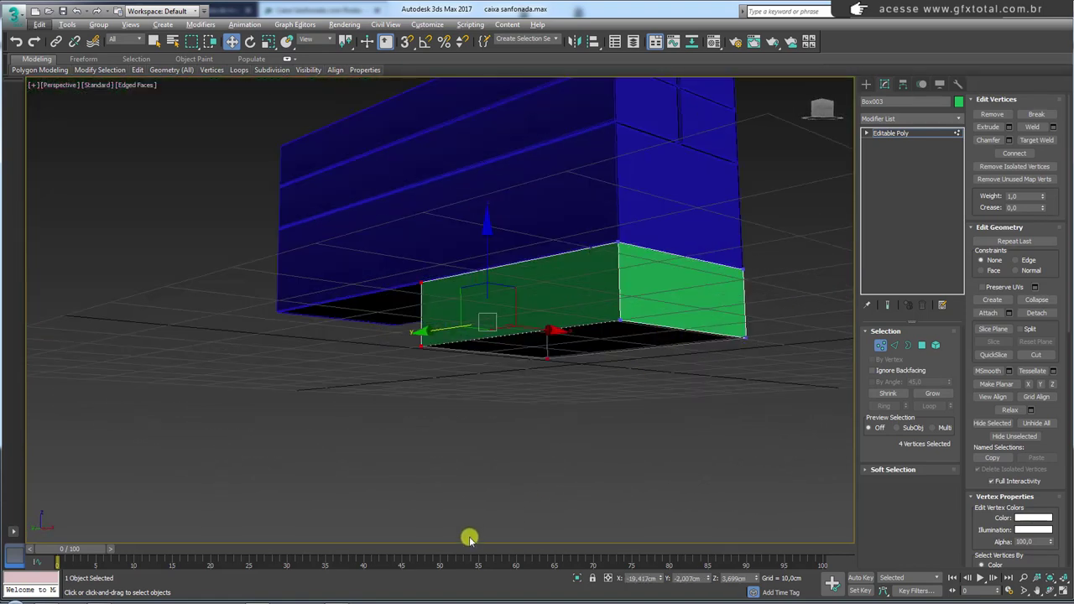
{"action": "middle_click_drag", "start_coordinate": [487, 406], "coordinate": [542, 369], "text": "alt"}
{"action": "left_click_drag", "start_coordinate": [427, 327], "coordinate": [616, 332]}
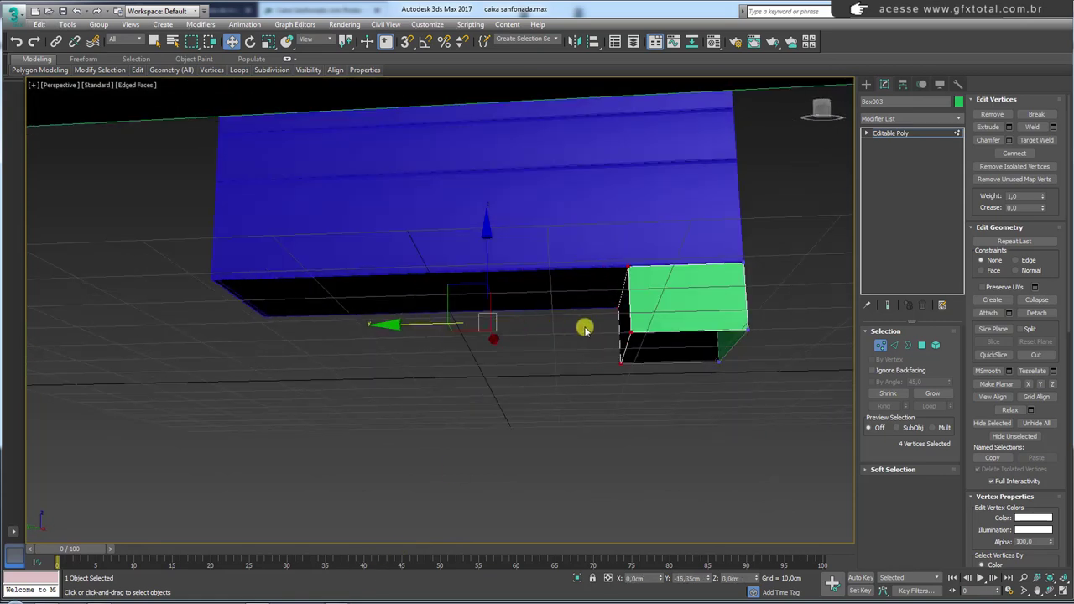
{"action": "mouse_move", "coordinate": [647, 362]}
{"action": "middle_mouse_down", "text": "alt"}
{"action": "mouse_move", "coordinate": [540, 383]}
{"action": "mouse_move", "coordinate": [616, 378]}
{"action": "mouse_move", "coordinate": [640, 362]}
{"action": "mouse_move", "coordinate": [615, 376]}
{"action": "middle_mouse_up", "text": "alt"}
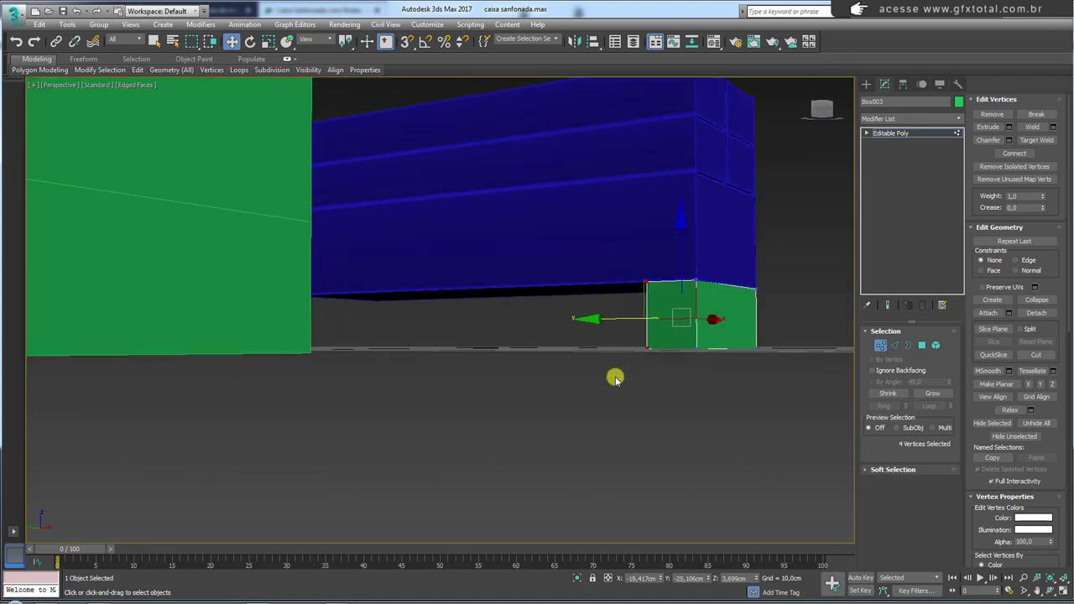
Step: Raise the bottom vertices along Z to shorten the block, checking the caster reference photo
{"action": "left_click_drag", "start_coordinate": [803, 387], "coordinate": [617, 338]}
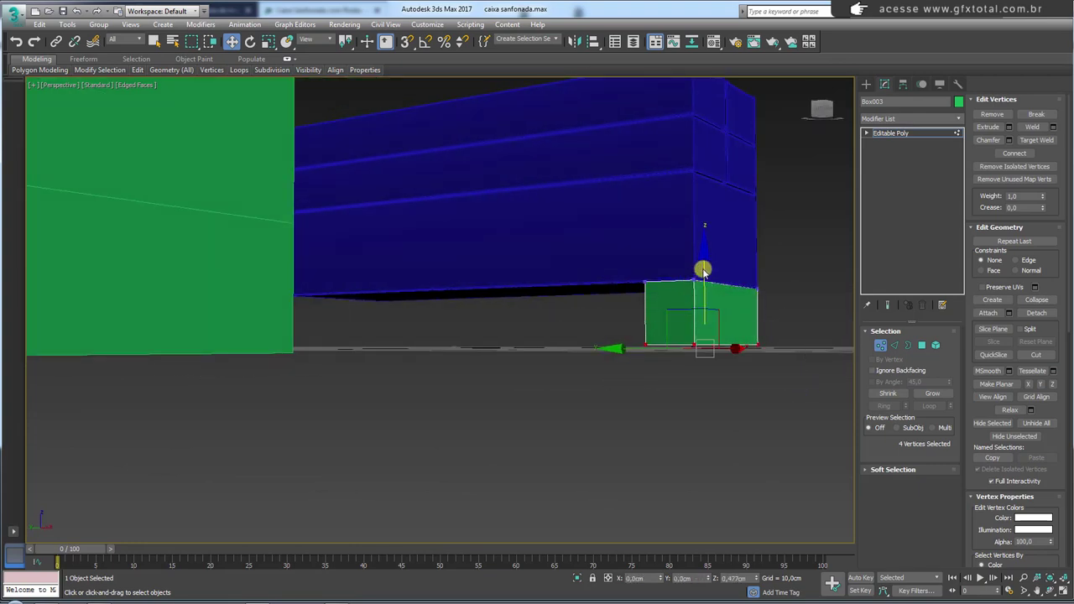
{"action": "left_click_drag", "start_coordinate": [705, 268], "coordinate": [701, 263]}
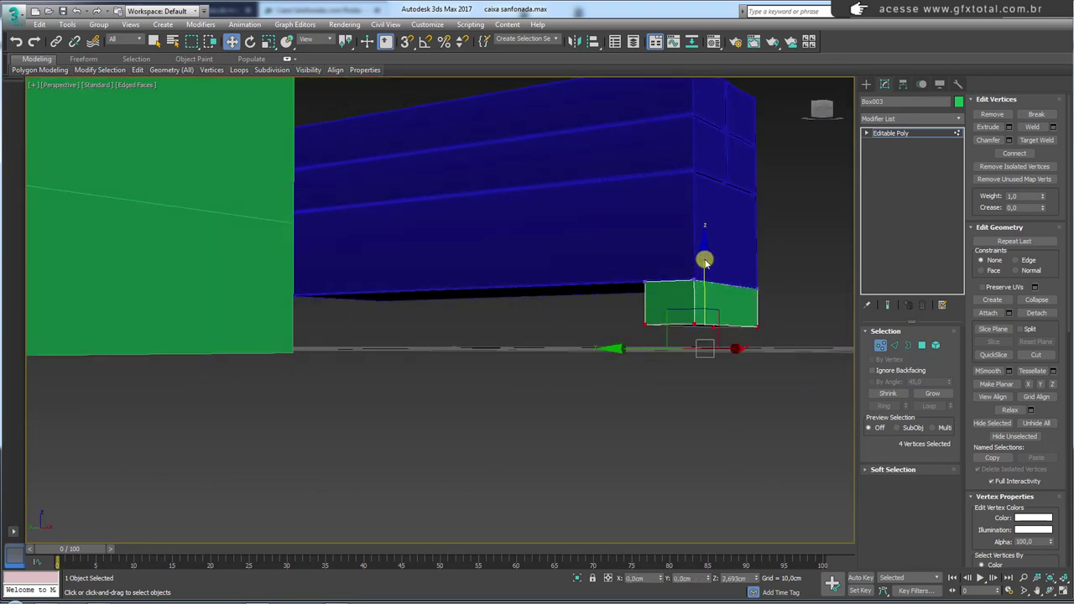
{"action": "left_click", "coordinate": [350, 594]}
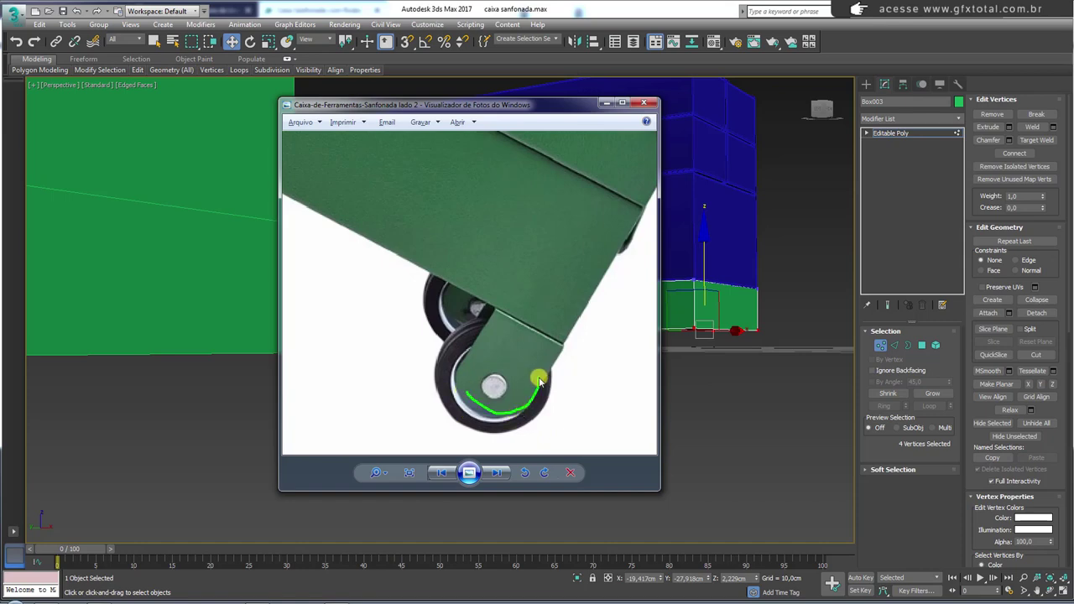
{"action": "left_click", "coordinate": [707, 331]}
{"action": "scroll", "coordinate": [709, 332], "scroll_direction": "up", "scroll_amount": 3}
{"action": "scroll", "coordinate": [712, 334], "scroll_direction": "up", "scroll_amount": 3}
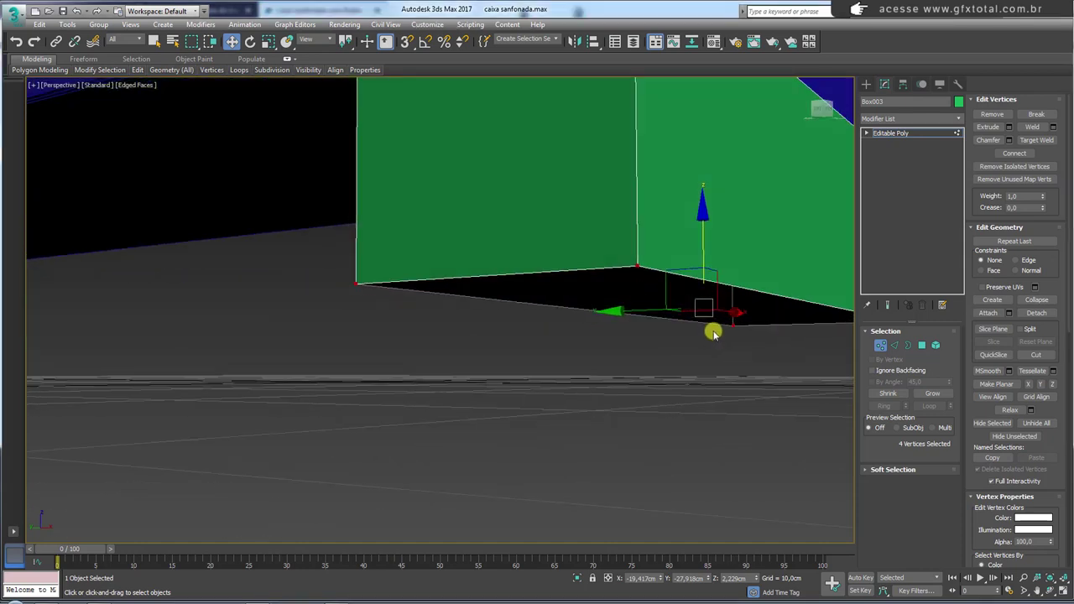
{"action": "scroll", "coordinate": [712, 334], "scroll_direction": "down", "scroll_amount": 5}
{"action": "scroll", "coordinate": [709, 361], "scroll_direction": "up", "scroll_amount": 3}
Step: Pull the block's right-side vertices inward into a small corner block
{"action": "left_click_drag", "start_coordinate": [722, 212], "coordinate": [727, 220]}
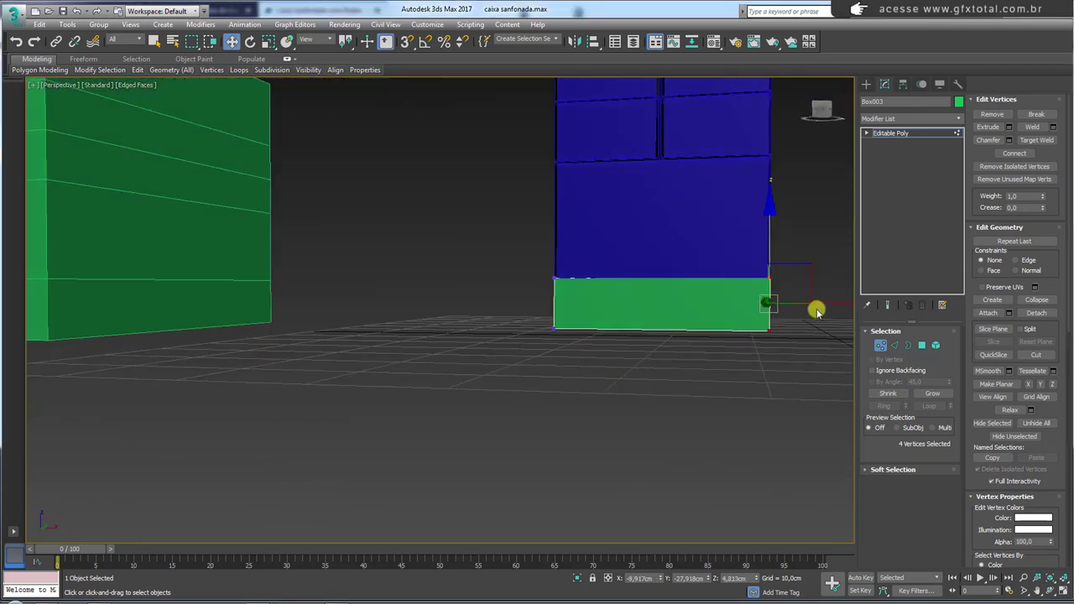
{"action": "left_click_drag", "start_coordinate": [747, 307], "coordinate": [640, 307]}
{"action": "middle_click_drag", "start_coordinate": [640, 306], "coordinate": [604, 291], "text": "alt"}
{"action": "scroll", "coordinate": [623, 311], "scroll_direction": "up", "scroll_amount": 3}
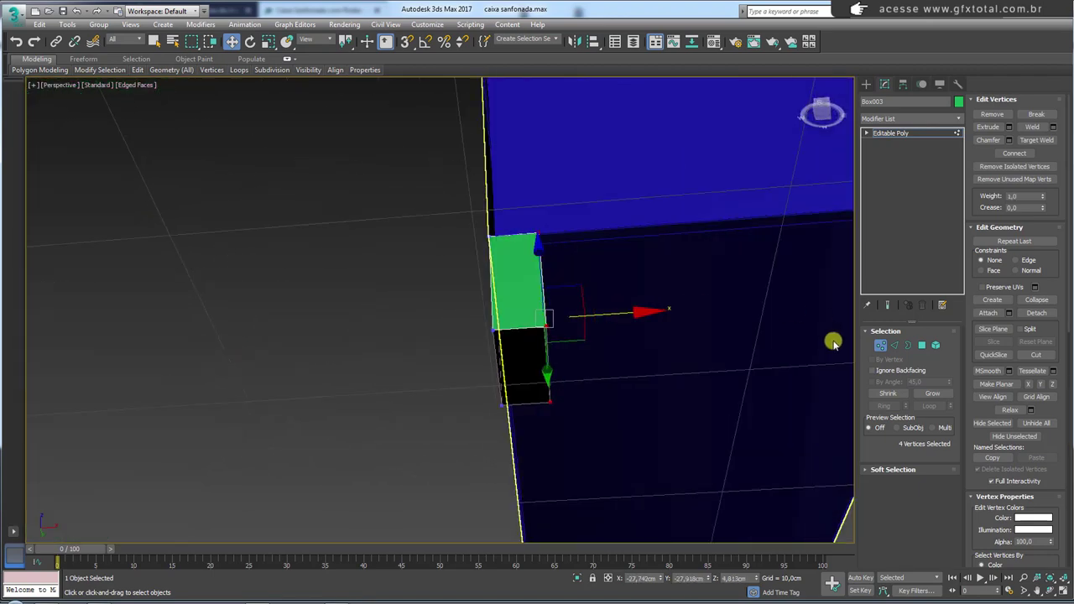
Step: Cap the green block's open bottom border to close the hole
{"action": "left_click", "coordinate": [907, 345]}
{"action": "left_click", "coordinate": [517, 320]}
{"action": "middle_click_drag", "start_coordinate": [518, 320], "coordinate": [640, 281], "text": "alt"}
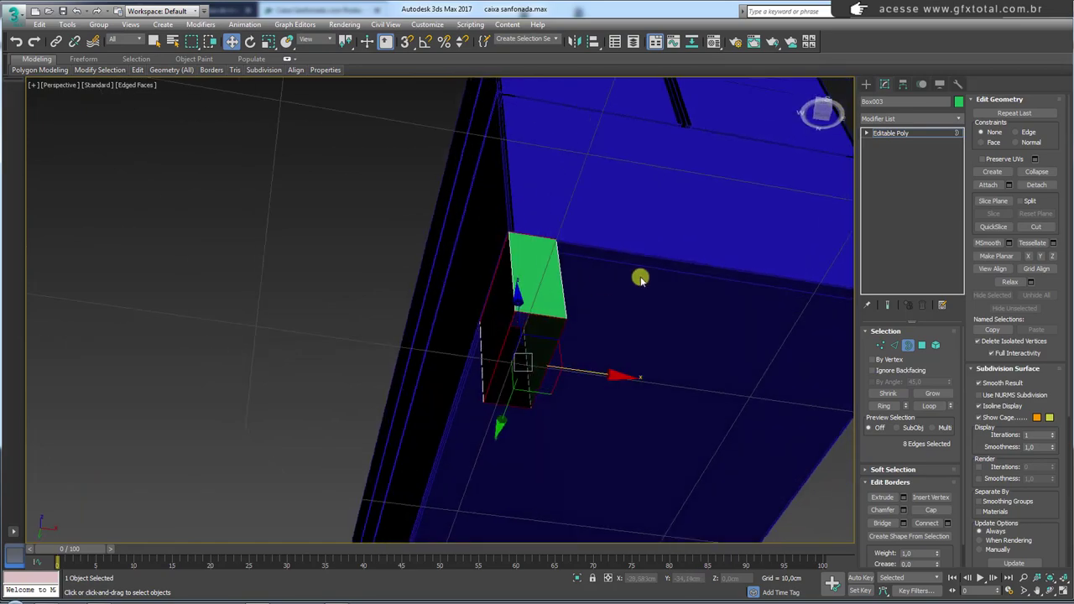
{"action": "left_click", "coordinate": [931, 510]}
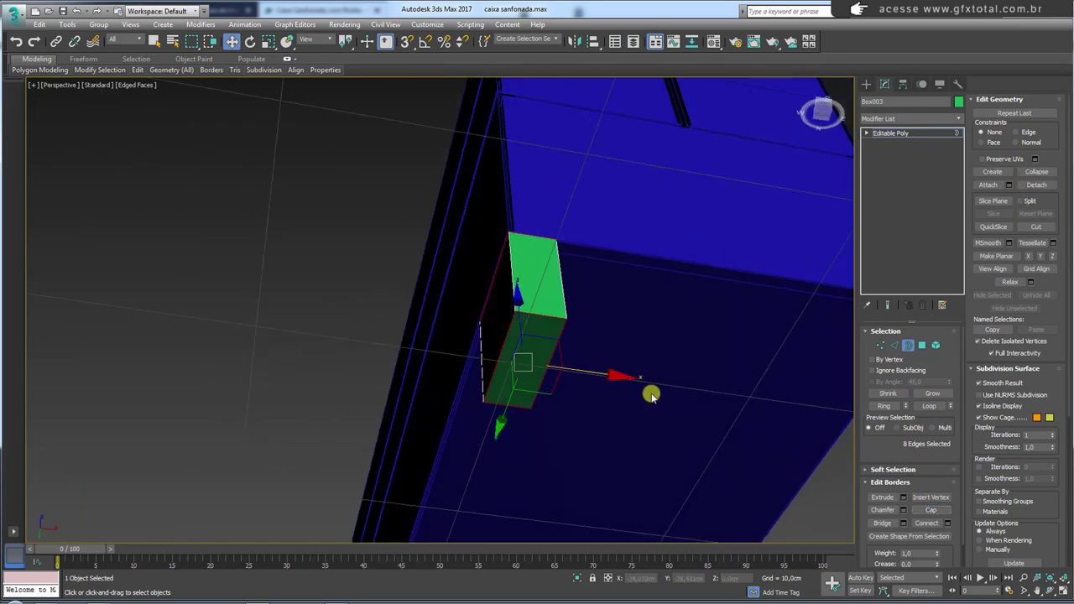
Step: Select the block's two lower corner edges in Edge mode
{"action": "mouse_move", "coordinate": [647, 391]}
{"action": "middle_mouse_down", "text": "alt"}
{"action": "mouse_move", "coordinate": [647, 353]}
{"action": "mouse_move", "coordinate": [630, 393]}
{"action": "mouse_move", "coordinate": [539, 439]}
{"action": "mouse_move", "coordinate": [645, 424]}
{"action": "mouse_move", "coordinate": [669, 389]}
{"action": "mouse_move", "coordinate": [862, 346]}
{"action": "middle_mouse_up", "text": "alt"}
{"action": "left_click", "coordinate": [895, 346]}
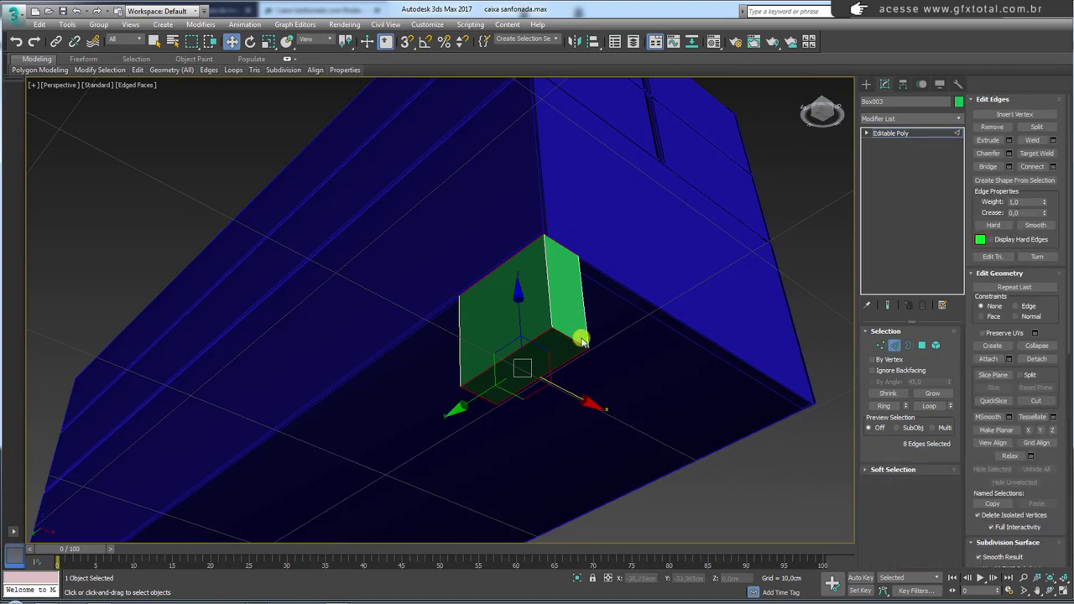
{"action": "left_click", "coordinate": [569, 340]}
{"action": "left_click", "coordinate": [489, 366], "text": "ctrl"}
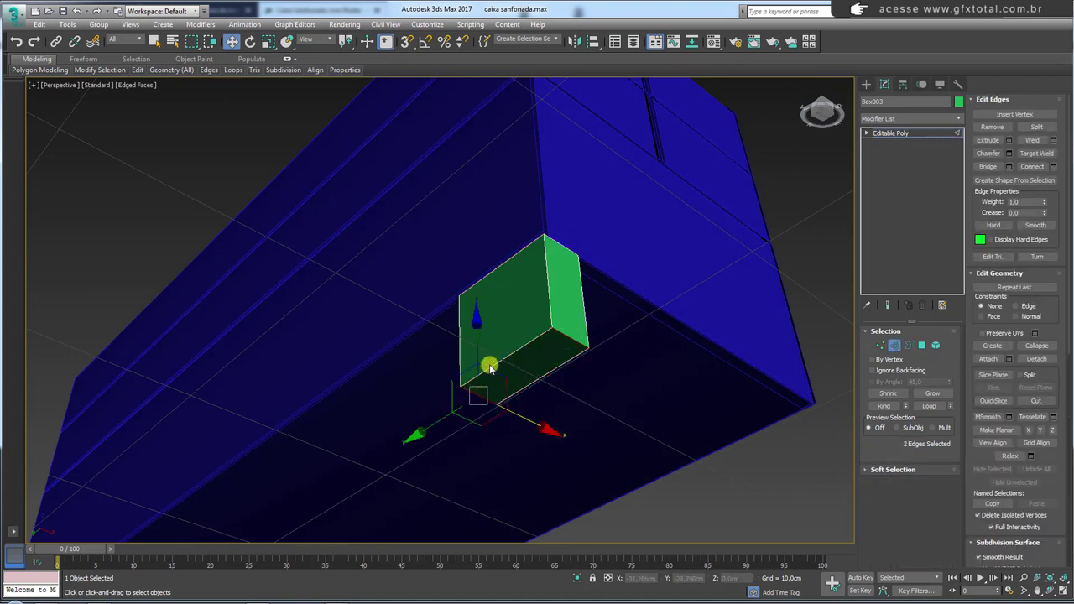
{"action": "mouse_move", "coordinate": [489, 366]}
{"action": "middle_mouse_down", "text": "alt"}
{"action": "mouse_move", "coordinate": [542, 388]}
{"action": "mouse_move", "coordinate": [629, 355]}
{"action": "middle_mouse_up", "text": "alt"}
{"action": "middle_click_drag", "start_coordinate": [739, 328], "coordinate": [967, 166], "text": "alt"}
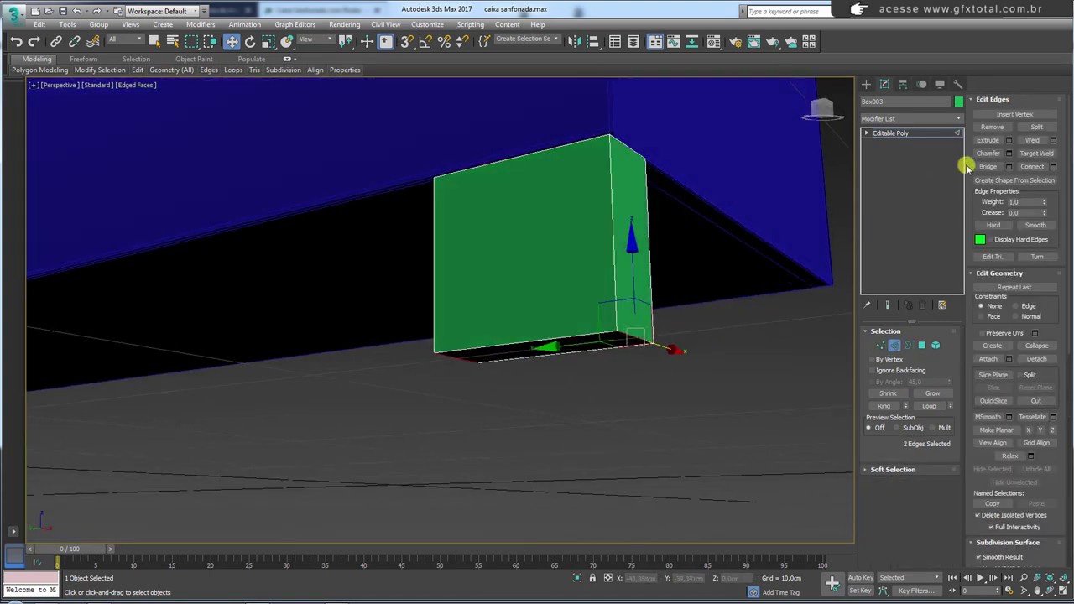
Step: Chamfer the two lower edges by 1.345cm with five segments, then zoom in on the block in Vertex mode
{"action": "left_click", "coordinate": [1008, 154]}
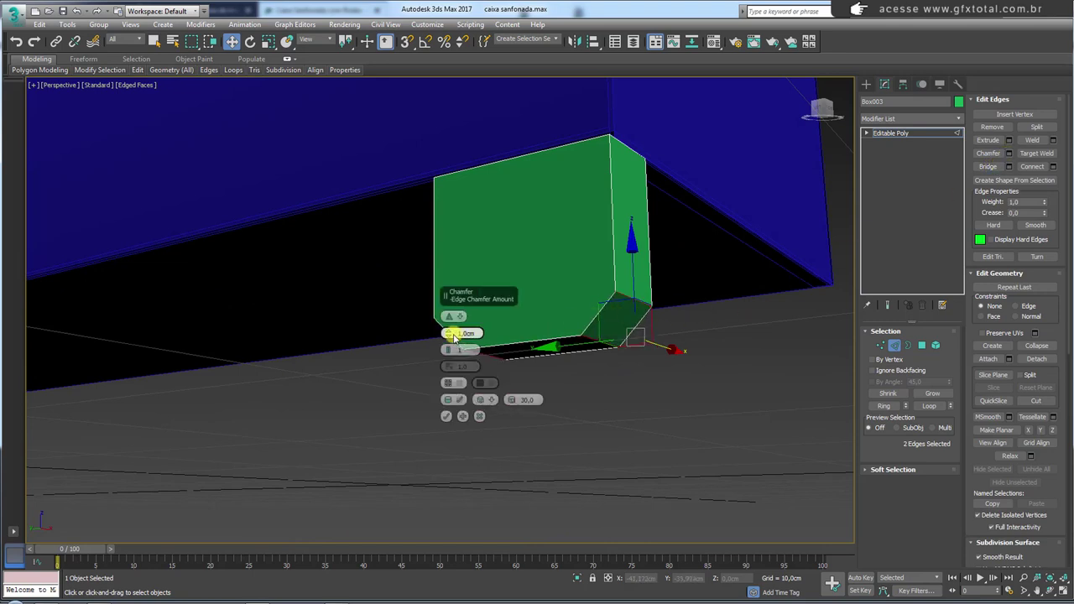
{"action": "left_click_drag", "start_coordinate": [451, 336], "coordinate": [461, 344]}
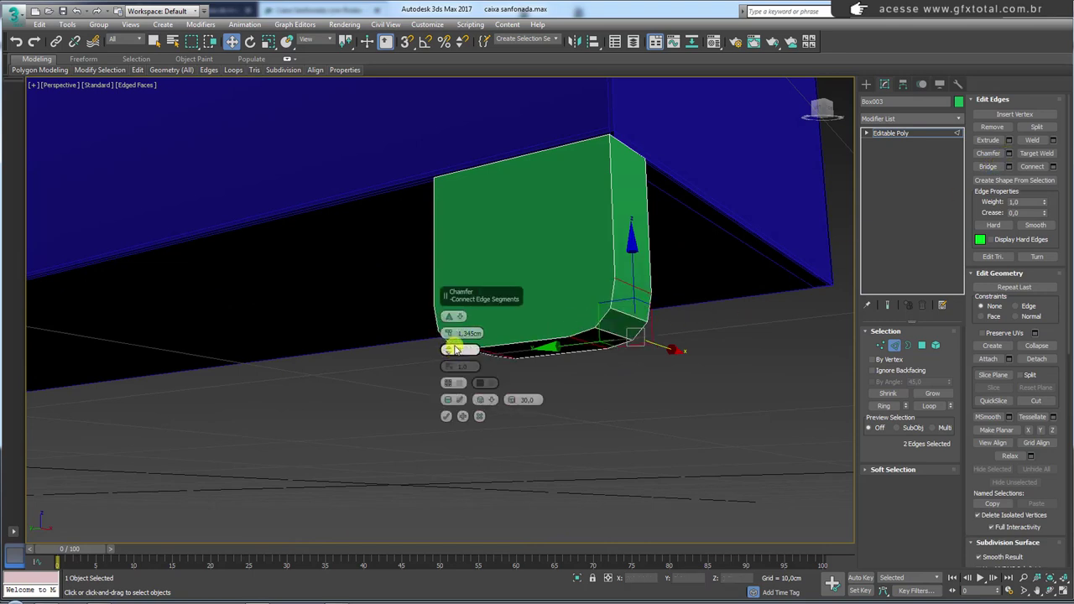
{"action": "left_click", "coordinate": [447, 417]}
{"action": "mouse_move", "coordinate": [624, 223]}
{"action": "middle_mouse_down", "text": "alt"}
{"action": "mouse_move", "coordinate": [651, 254]}
{"action": "mouse_move", "coordinate": [619, 252]}
{"action": "mouse_move", "coordinate": [695, 309]}
{"action": "middle_mouse_up", "text": "alt"}
{"action": "left_click", "coordinate": [880, 346]}
{"action": "mouse_move", "coordinate": [789, 343]}
{"action": "middle_mouse_down", "text": "alt"}
{"action": "mouse_move", "coordinate": [611, 335]}
{"action": "mouse_move", "coordinate": [652, 305]}
{"action": "mouse_move", "coordinate": [626, 302]}
{"action": "middle_mouse_up", "text": "alt"}
{"action": "scroll", "coordinate": [608, 323], "scroll_direction": "up", "scroll_amount": 2}
{"action": "scroll", "coordinate": [619, 312], "scroll_direction": "up", "scroll_amount": 2}
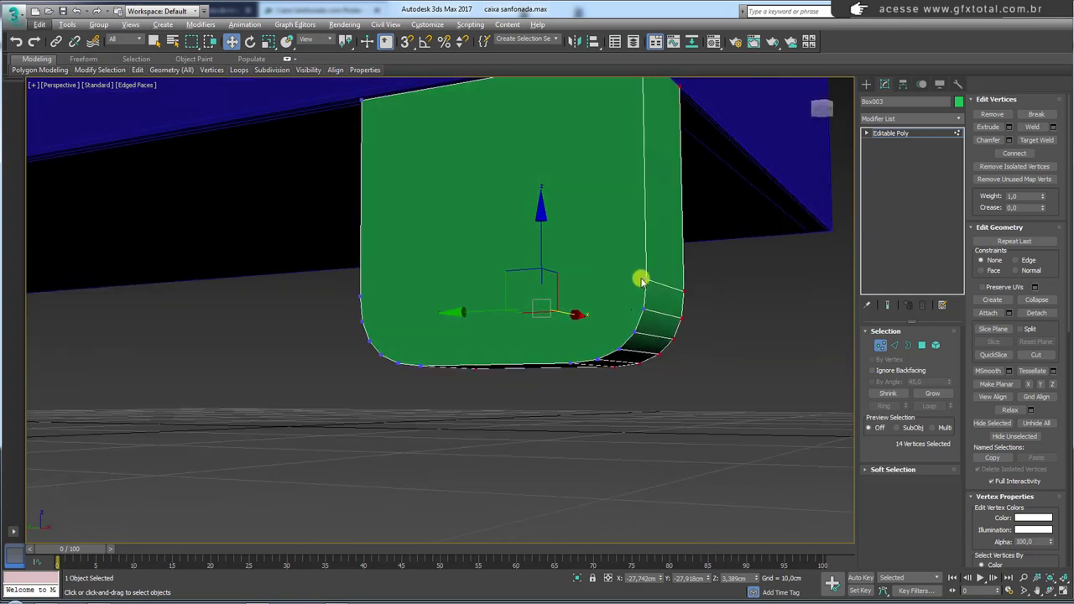
Step: Use Cut (Alt+C) to slice a grid of horizontal and vertical edges across the block's front face
{"action": "key", "text": "alt+c"}
{"action": "left_click", "coordinate": [645, 280]}
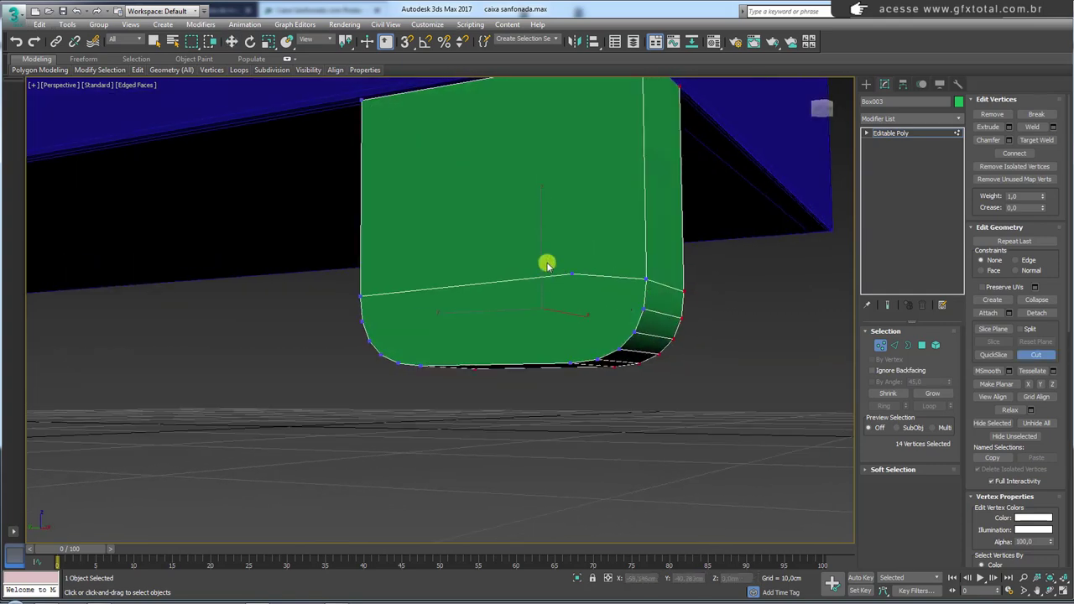
{"action": "left_click", "coordinate": [361, 322]}
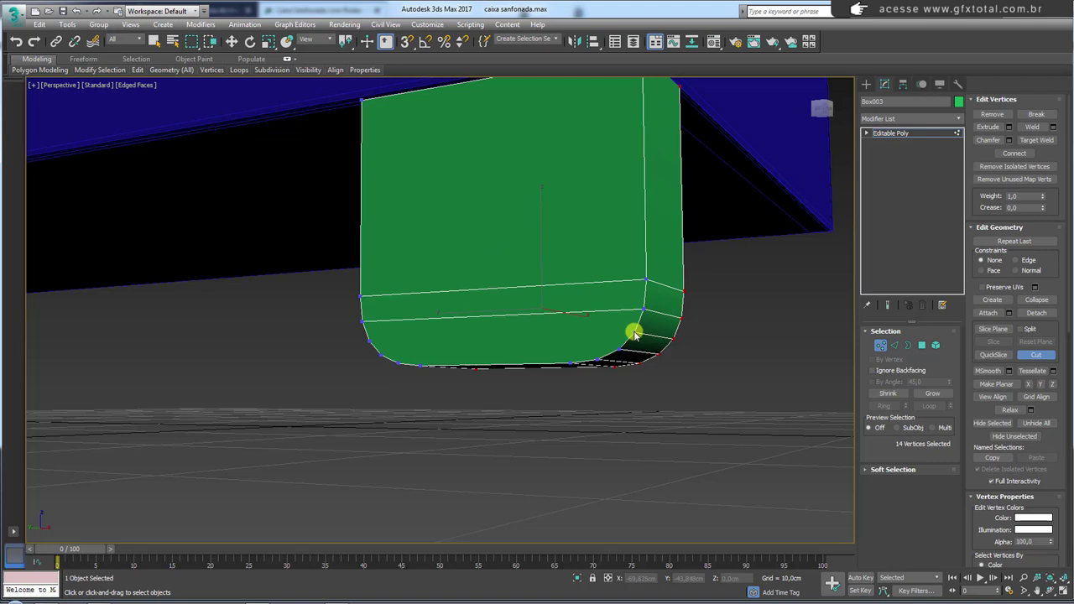
{"action": "left_click", "coordinate": [634, 334]}
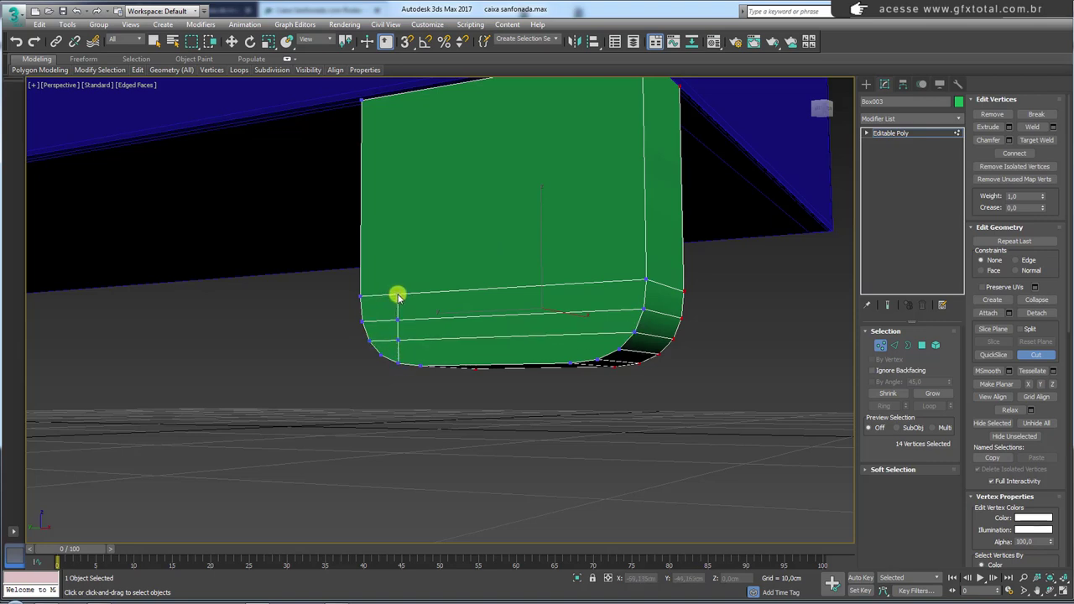
{"action": "left_click", "coordinate": [571, 363]}
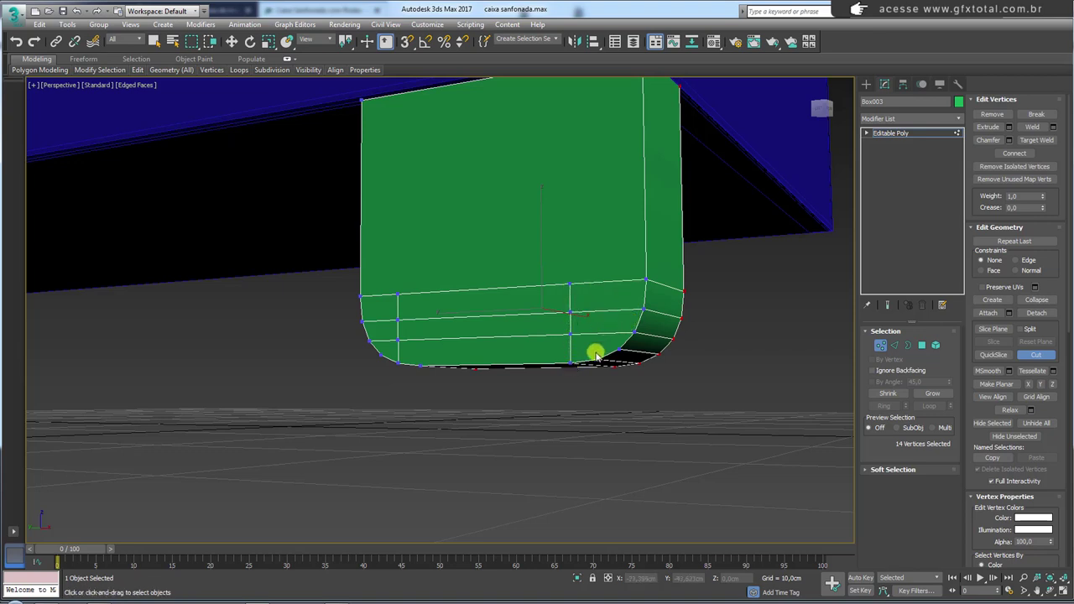
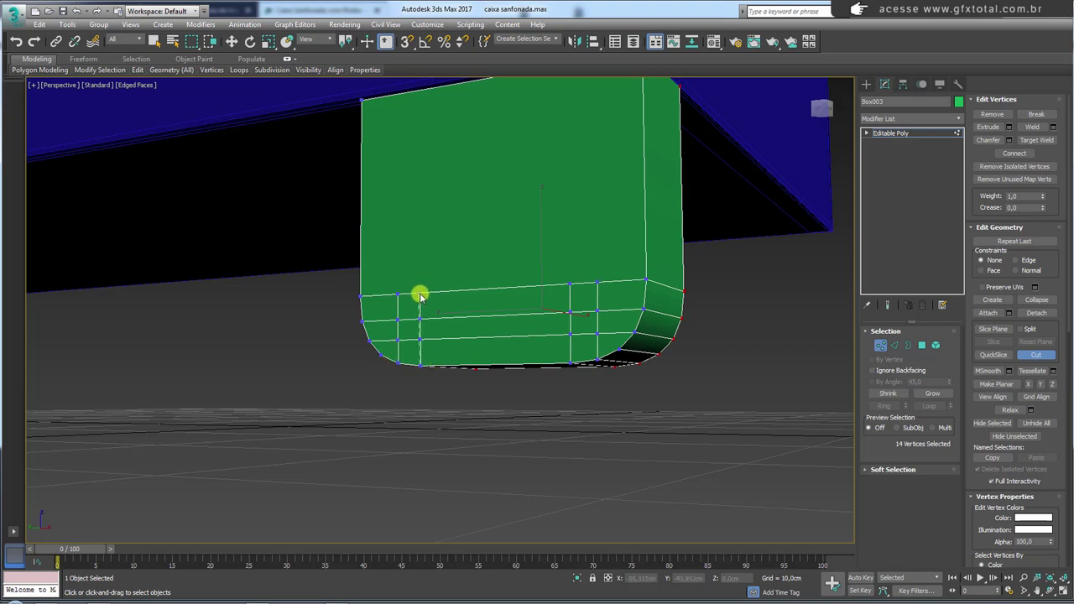
Step: Connect the two top edges of Box003 with a new edge pinched to 36, shifted toward one end
{"action": "mouse_move", "coordinate": [449, 266]}
{"action": "middle_mouse_down", "text": "alt"}
{"action": "mouse_move", "coordinate": [486, 293]}
{"action": "mouse_move", "coordinate": [515, 288]}
{"action": "middle_mouse_up", "text": "alt"}
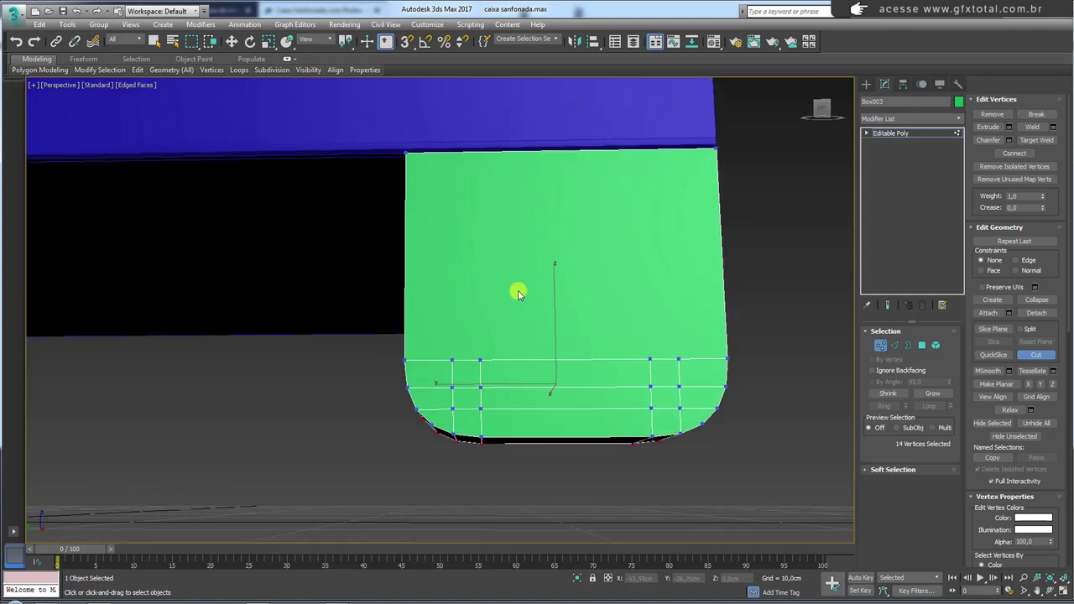
{"action": "key", "text": "w"}
{"action": "left_click", "coordinate": [895, 345]}
{"action": "left_click", "coordinate": [547, 168]}
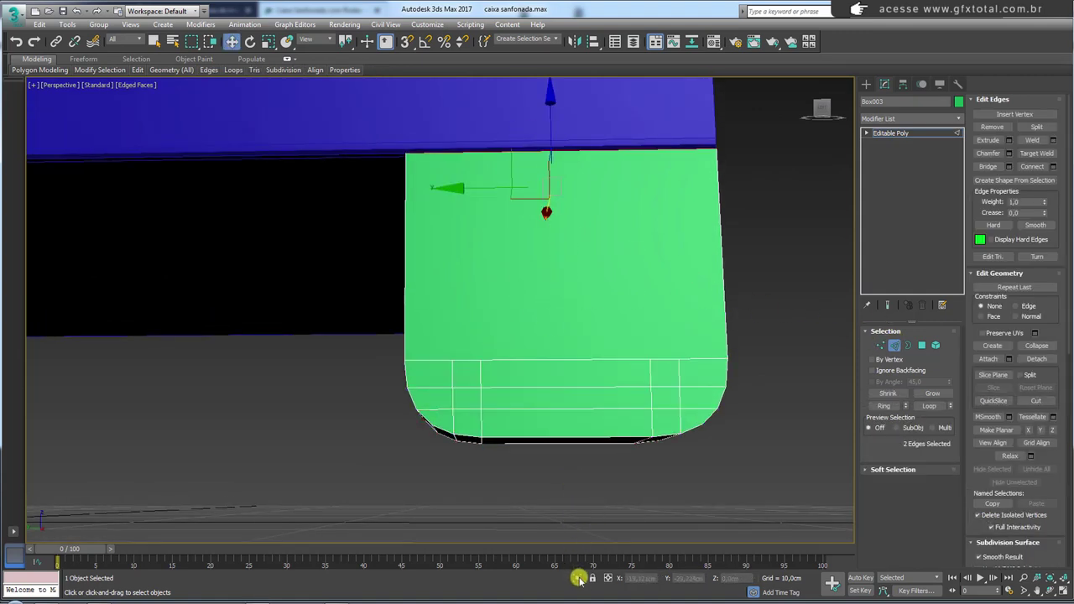
{"action": "mouse_move", "coordinate": [579, 579]}
{"action": "middle_mouse_down", "text": "alt"}
{"action": "mouse_move", "coordinate": [628, 403]}
{"action": "mouse_move", "coordinate": [587, 431]}
{"action": "mouse_move", "coordinate": [643, 364]}
{"action": "middle_mouse_up", "text": "alt"}
{"action": "scroll", "coordinate": [587, 431], "scroll_direction": "down", "scroll_amount": 3}
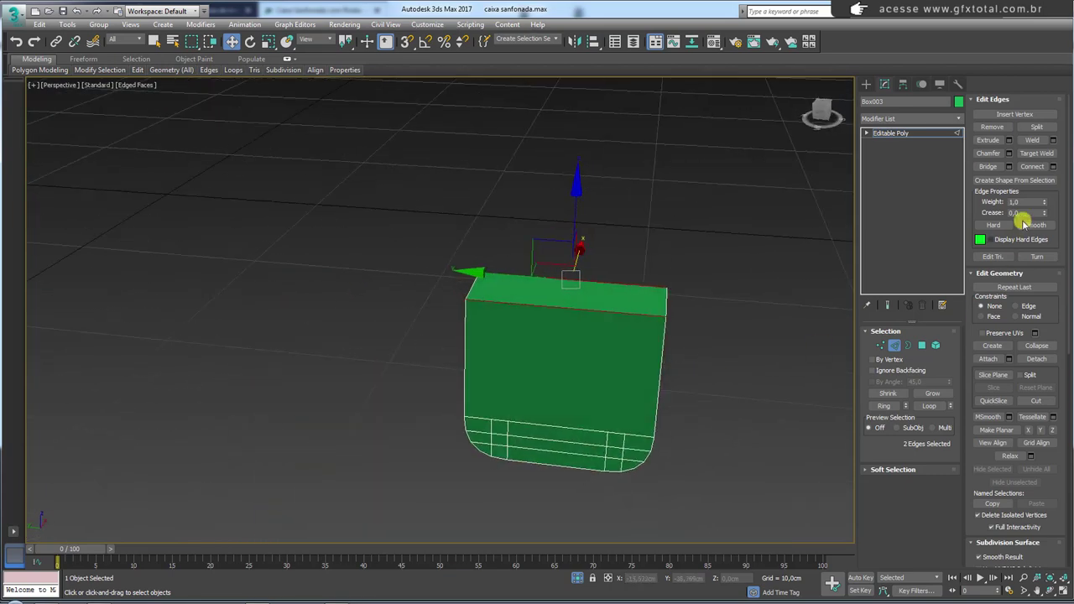
{"action": "left_click", "coordinate": [1053, 167]}
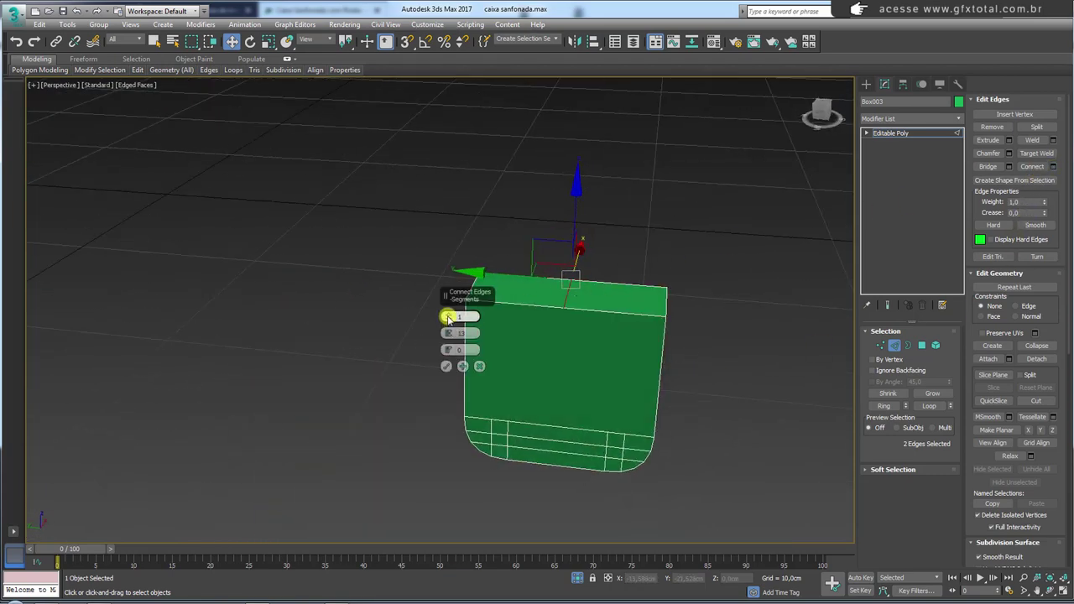
{"action": "left_click_drag", "start_coordinate": [452, 329], "coordinate": [451, 254]}
Step: Confirm the pinched edge and connect the front top edge to add two more edges across the top
{"action": "left_click", "coordinate": [446, 366]}
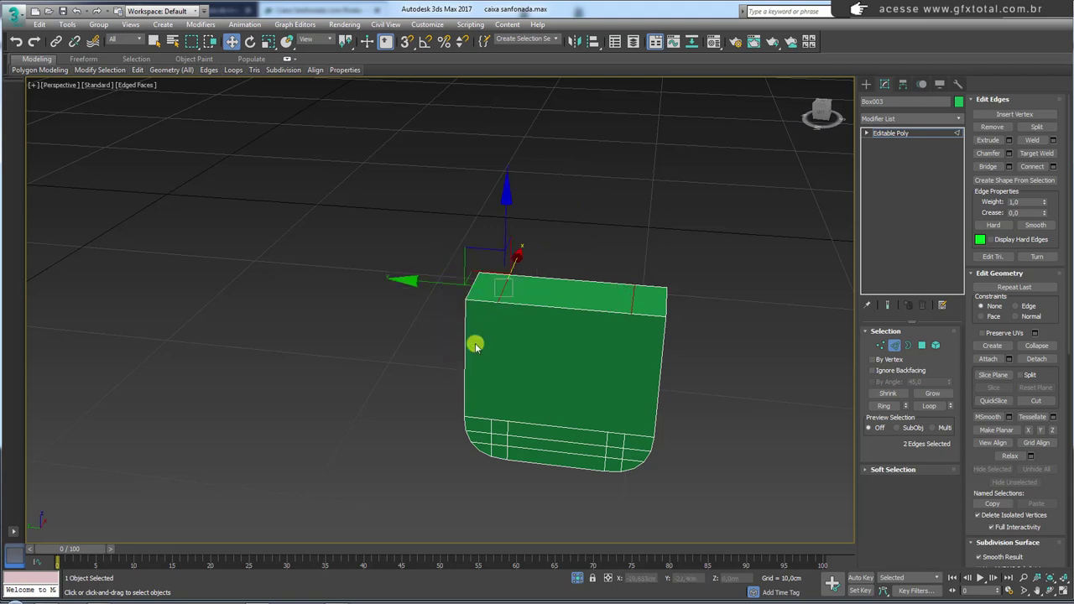
{"action": "left_click", "coordinate": [574, 332]}
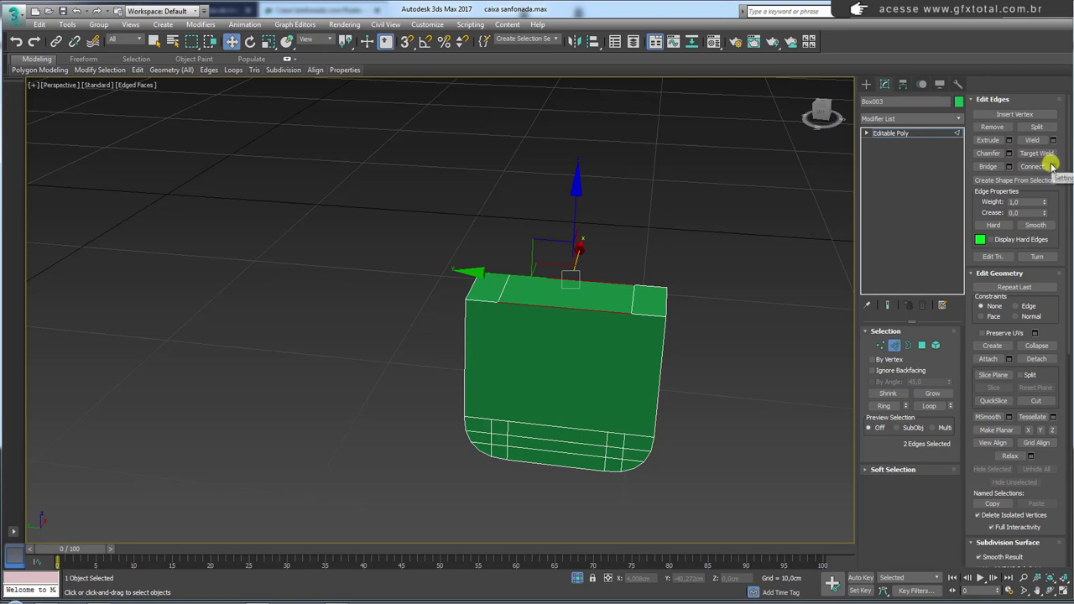
{"action": "left_click", "coordinate": [1052, 166]}
{"action": "left_click", "coordinate": [445, 362]}
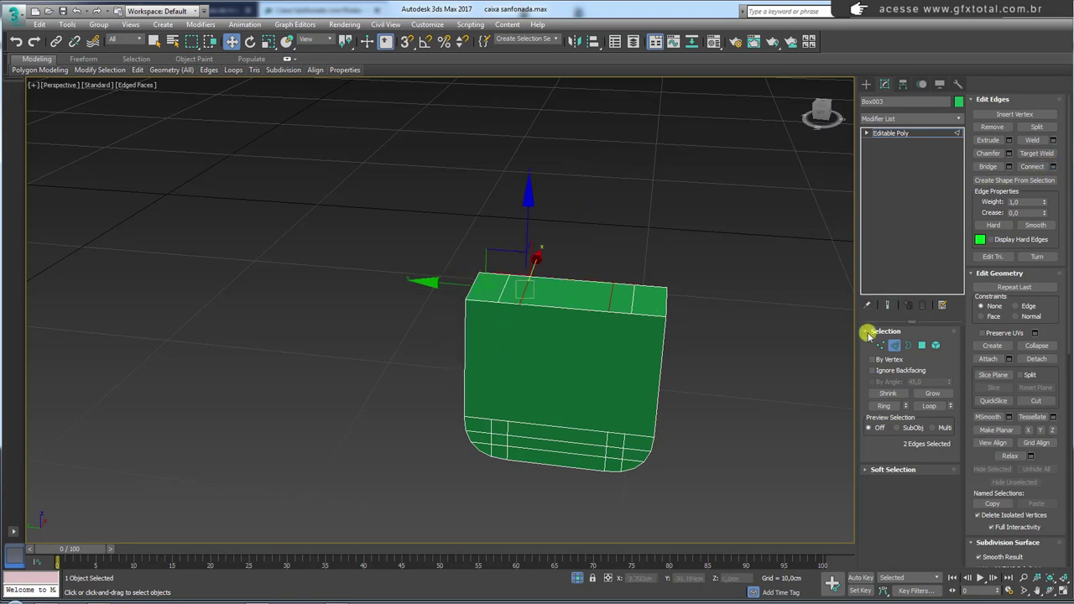
Step: Select the front corner vertices and delete the box's front face
{"action": "left_click", "coordinate": [880, 345]}
{"action": "left_click", "coordinate": [498, 300]}
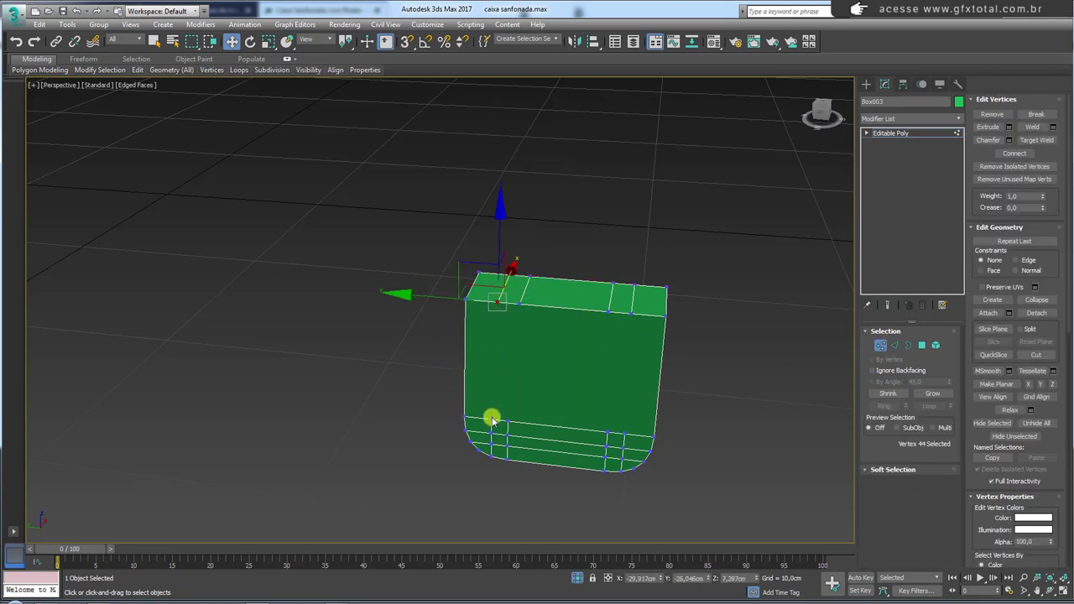
{"action": "left_click", "coordinate": [492, 419], "text": "ctrl"}
{"action": "key", "text": "4"}
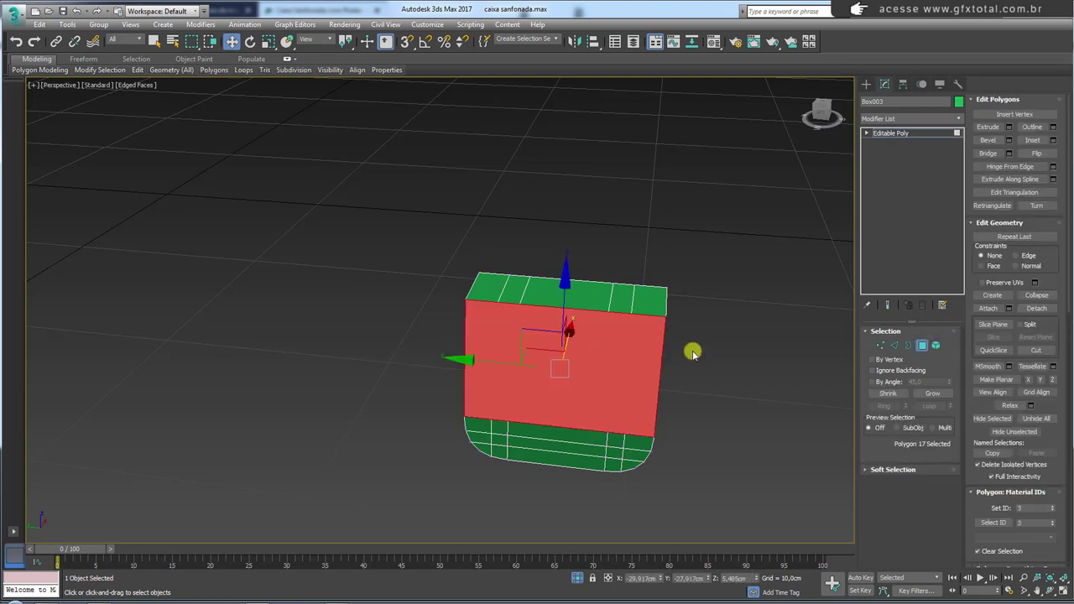
{"action": "key", "text": "Delete"}
Step: Bridge the front hole's border edges to rebuild the face with matching divisions
{"action": "left_click", "coordinate": [908, 345]}
{"action": "key", "text": "ctrl+a"}
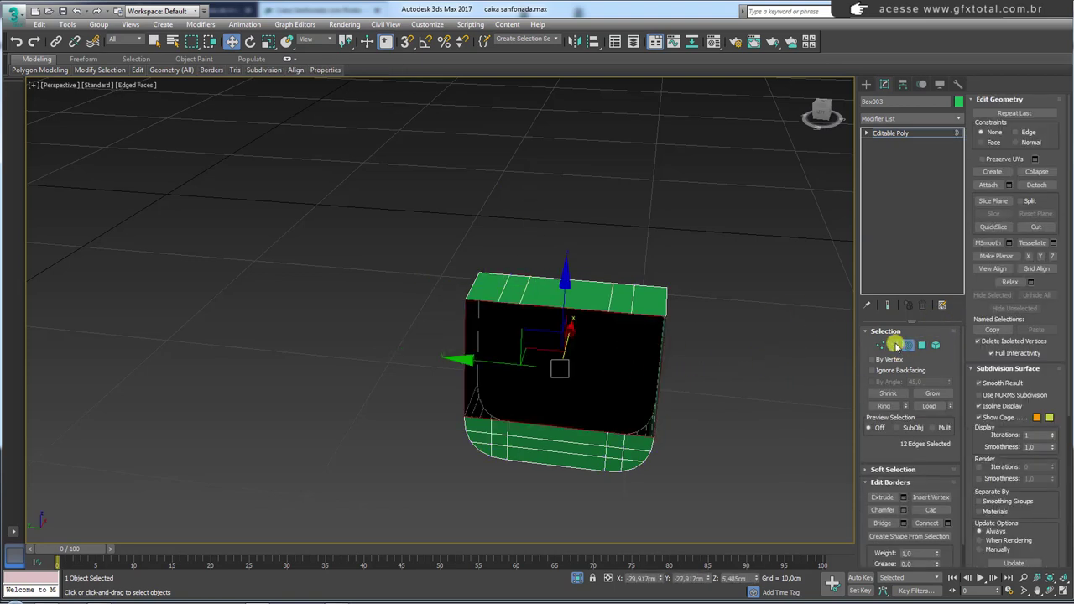
{"action": "left_click", "coordinate": [895, 345]}
{"action": "left_click", "coordinate": [493, 368], "text": "alt"}
{"action": "left_click", "coordinate": [992, 169]}
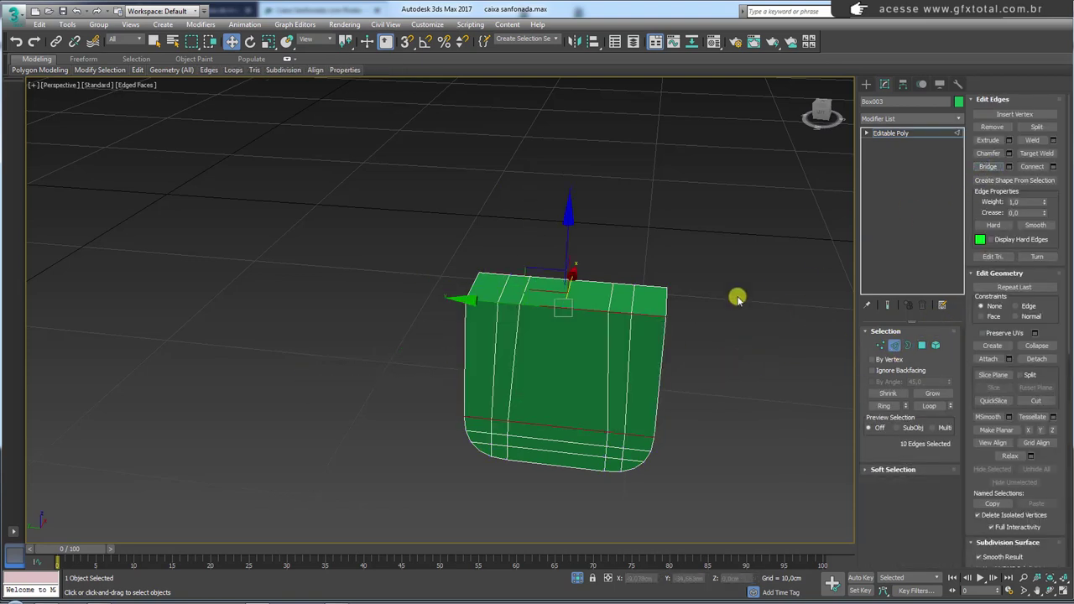
{"action": "mouse_move", "coordinate": [736, 297]}
{"action": "middle_mouse_down", "text": "alt"}
{"action": "mouse_move", "coordinate": [707, 250]}
{"action": "mouse_move", "coordinate": [760, 274]}
{"action": "mouse_move", "coordinate": [635, 292]}
{"action": "mouse_move", "coordinate": [656, 233]}
{"action": "middle_mouse_up", "text": "alt"}
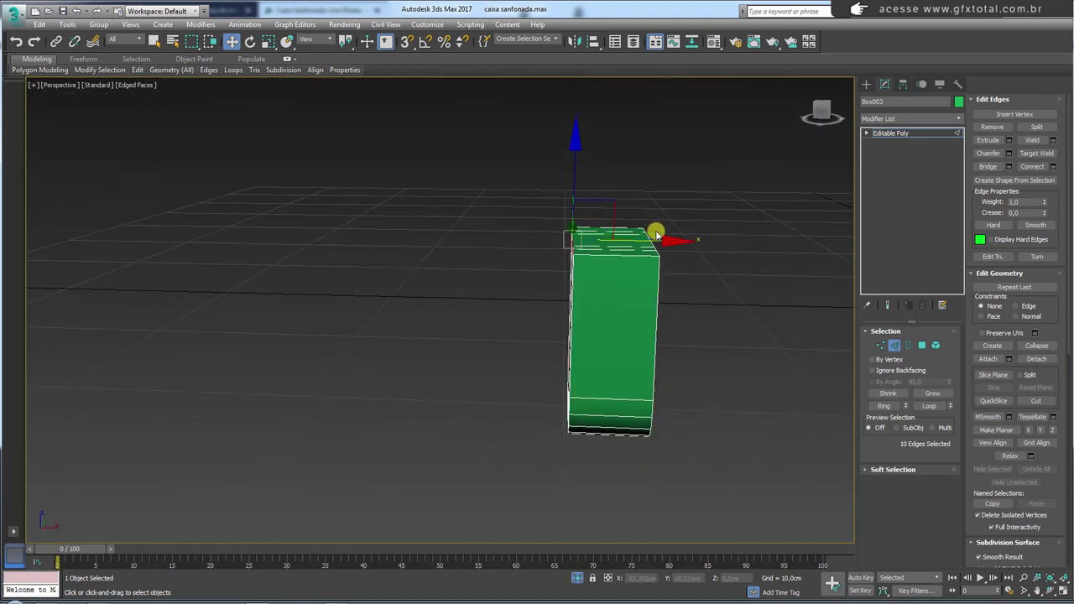
Step: Delete the selected front faces of Box003 in Polygon mode
{"action": "left_click", "coordinate": [921, 345]}
{"action": "middle_click_drag", "start_coordinate": [713, 336], "coordinate": [662, 362], "text": "alt"}
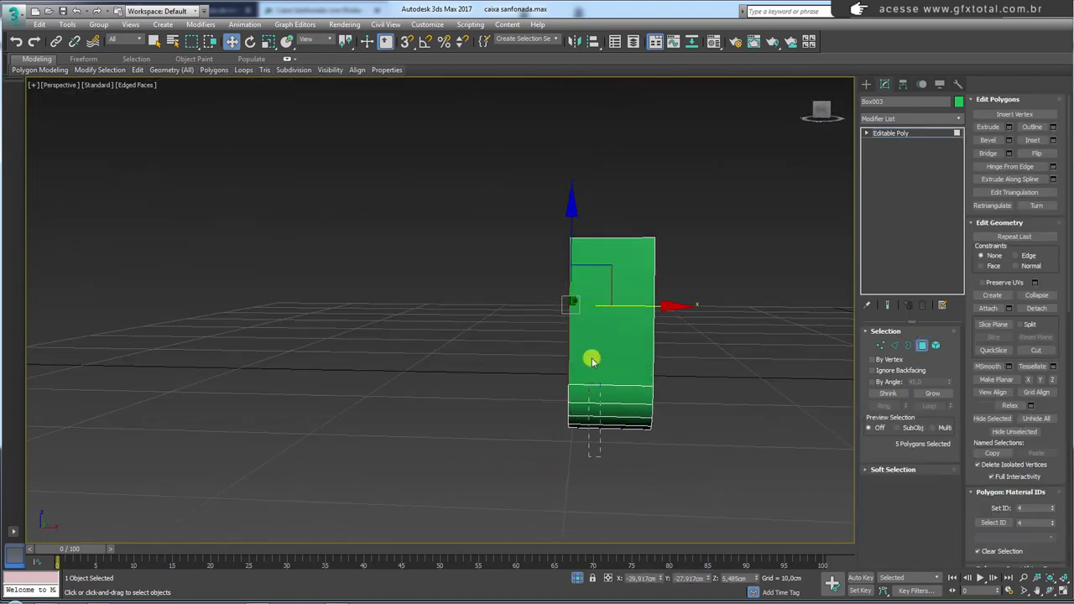
{"action": "key", "text": "Delete"}
{"action": "mouse_move", "coordinate": [590, 263]}
{"action": "middle_mouse_down", "text": "alt"}
{"action": "mouse_move", "coordinate": [628, 269]}
{"action": "mouse_move", "coordinate": [631, 284]}
{"action": "mouse_move", "coordinate": [606, 266]}
{"action": "middle_mouse_up", "text": "alt"}
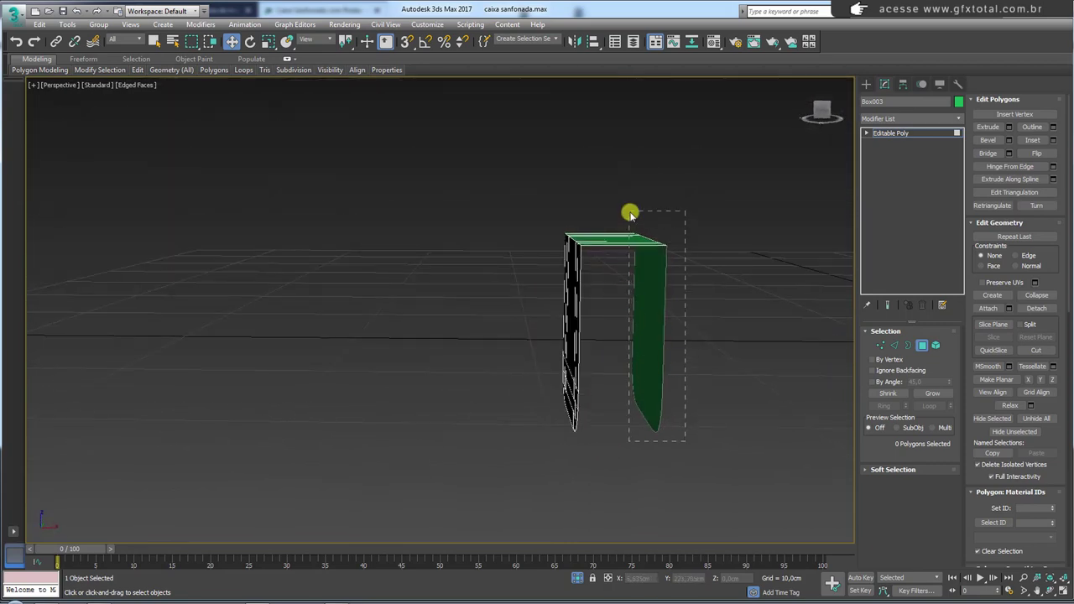
Step: Select the right wall's faces, excluding the top, and delete them
{"action": "left_click_drag", "start_coordinate": [684, 441], "coordinate": [630, 214]}
{"action": "left_click", "coordinate": [894, 345]}
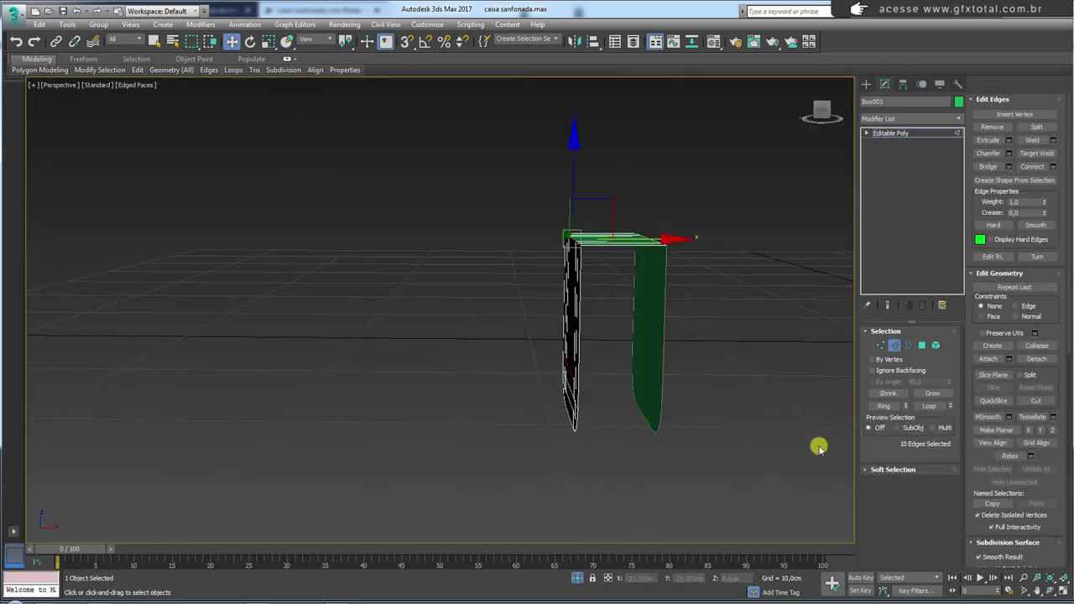
{"action": "left_click", "coordinate": [922, 345]}
{"action": "left_click", "coordinate": [642, 336]}
{"action": "key", "text": "Delete"}
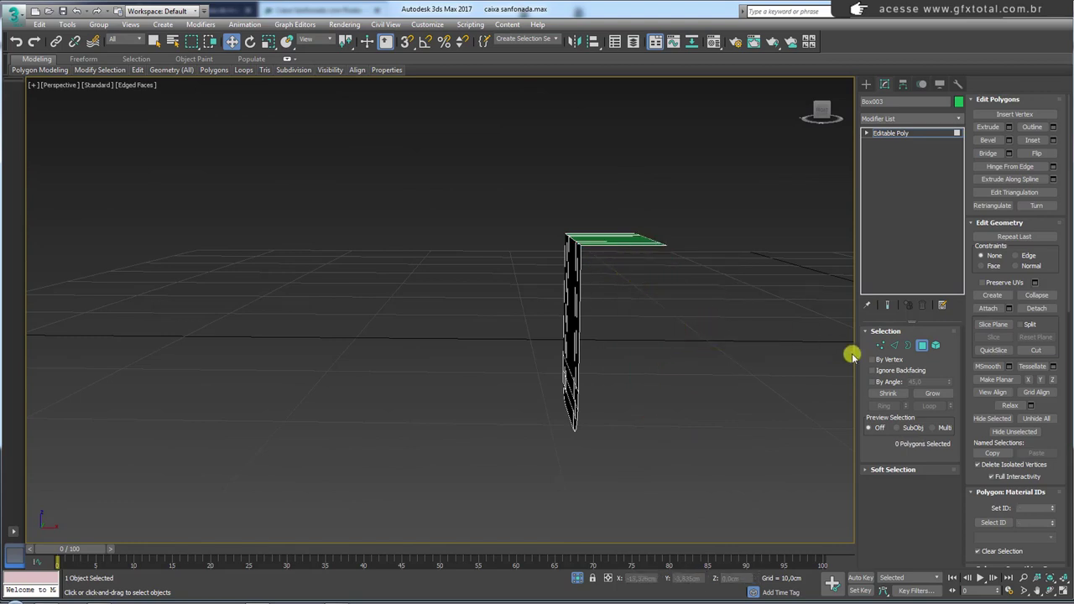
Step: Select all faces of the remaining wall and Shift-drag them right to clone
{"action": "left_click", "coordinate": [893, 345]}
{"action": "left_click", "coordinate": [878, 346]}
{"action": "left_click_drag", "start_coordinate": [738, 312], "coordinate": [638, 197]}
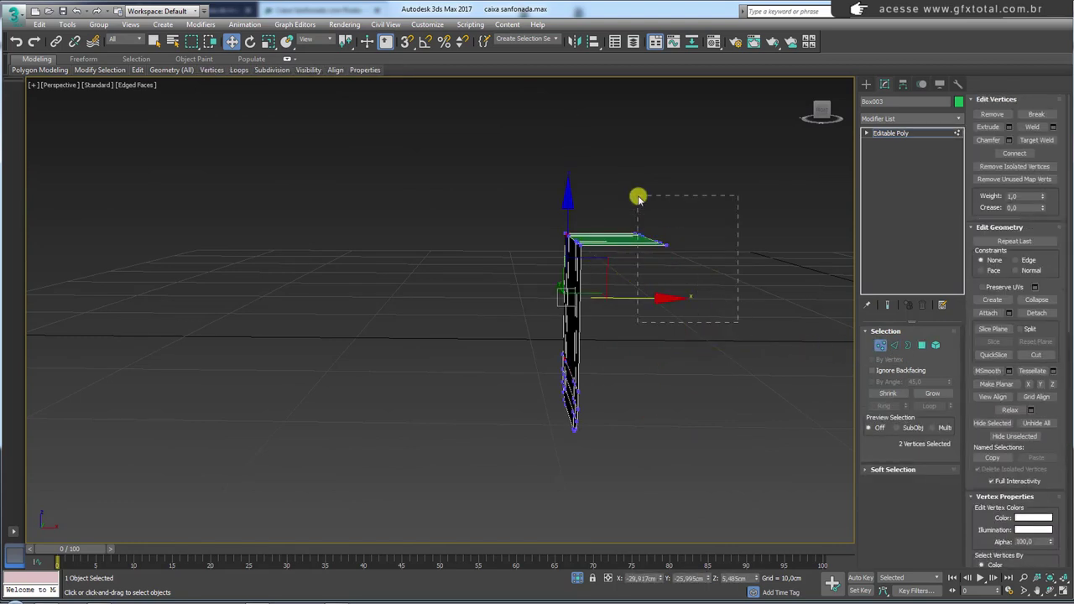
{"action": "left_click", "coordinate": [920, 346]}
{"action": "left_click_drag", "start_coordinate": [619, 455], "coordinate": [481, 241]}
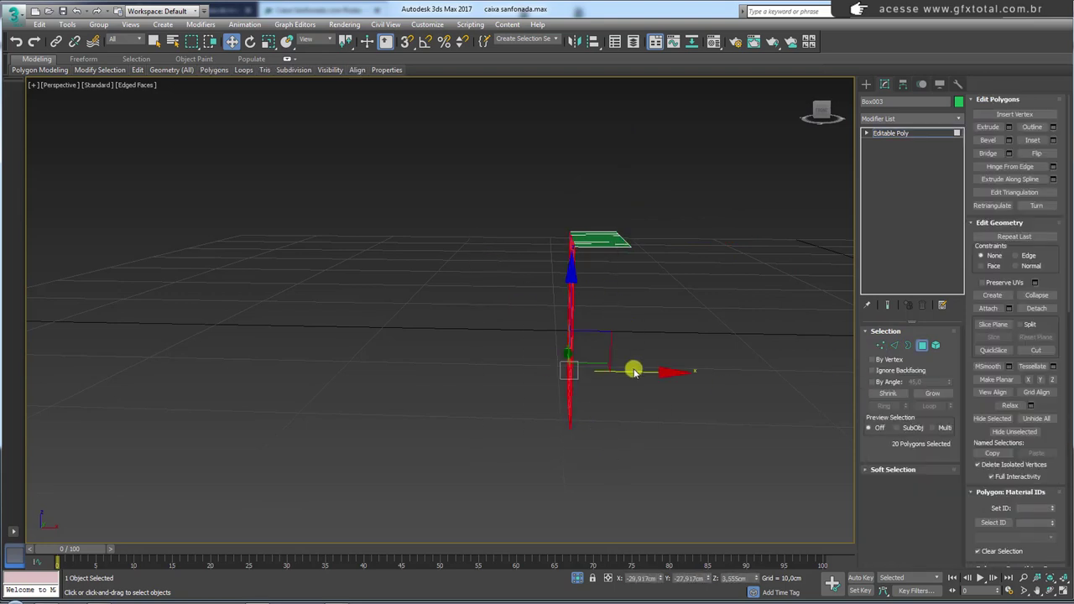
{"action": "left_click_drag", "start_coordinate": [633, 371], "coordinate": [705, 377], "text": "shift"}
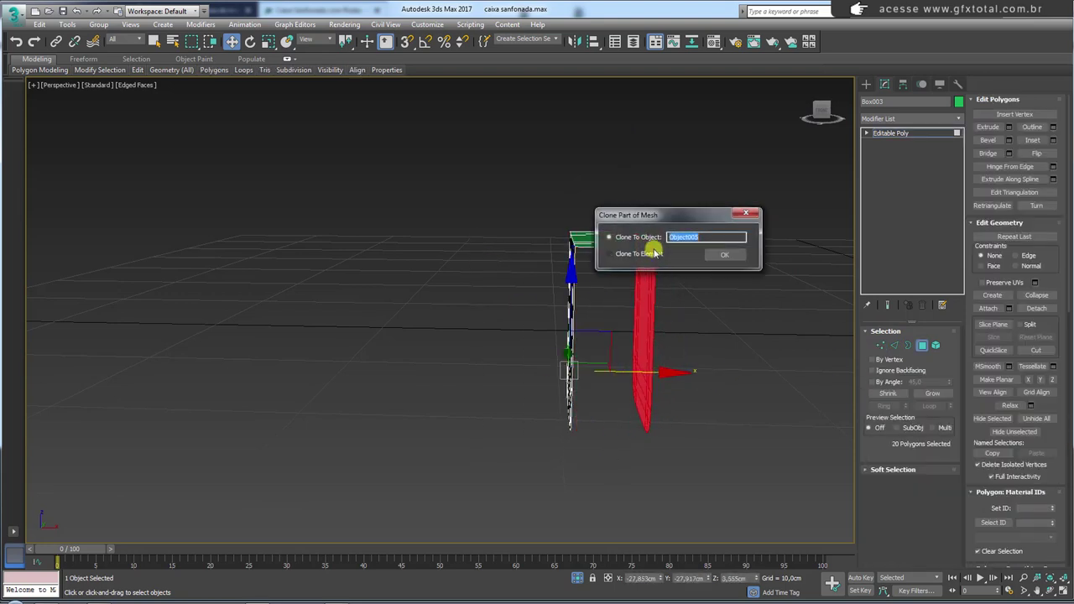
Step: Clone the wall as an element of the same object and flip its faces
{"action": "left_click", "coordinate": [625, 255]}
{"action": "left_click", "coordinate": [721, 254]}
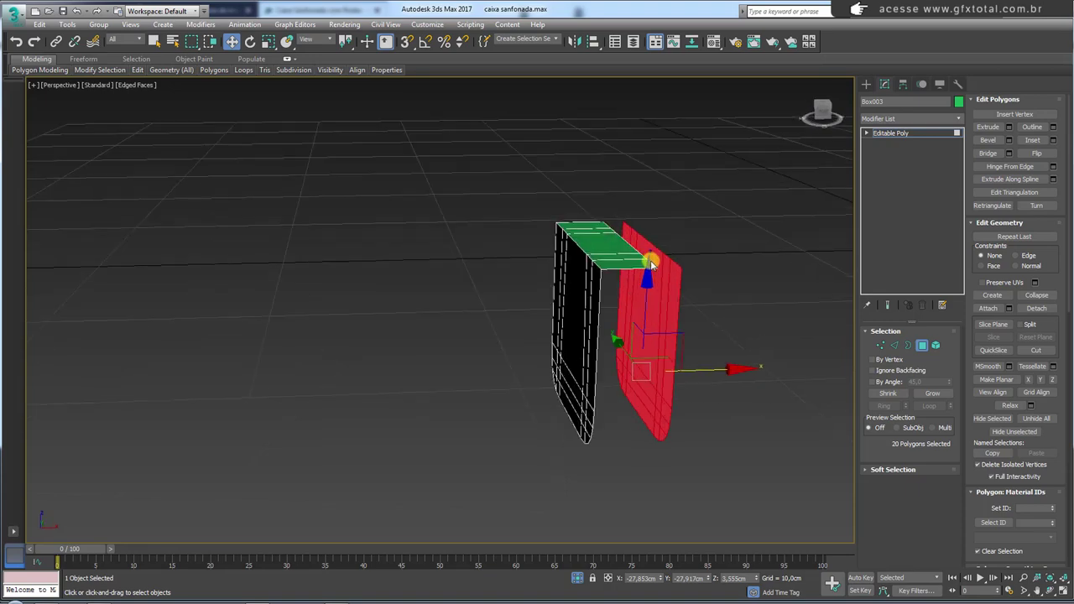
{"action": "middle_click_drag", "start_coordinate": [730, 268], "coordinate": [868, 360], "text": "alt"}
{"action": "left_click", "coordinate": [1030, 154]}
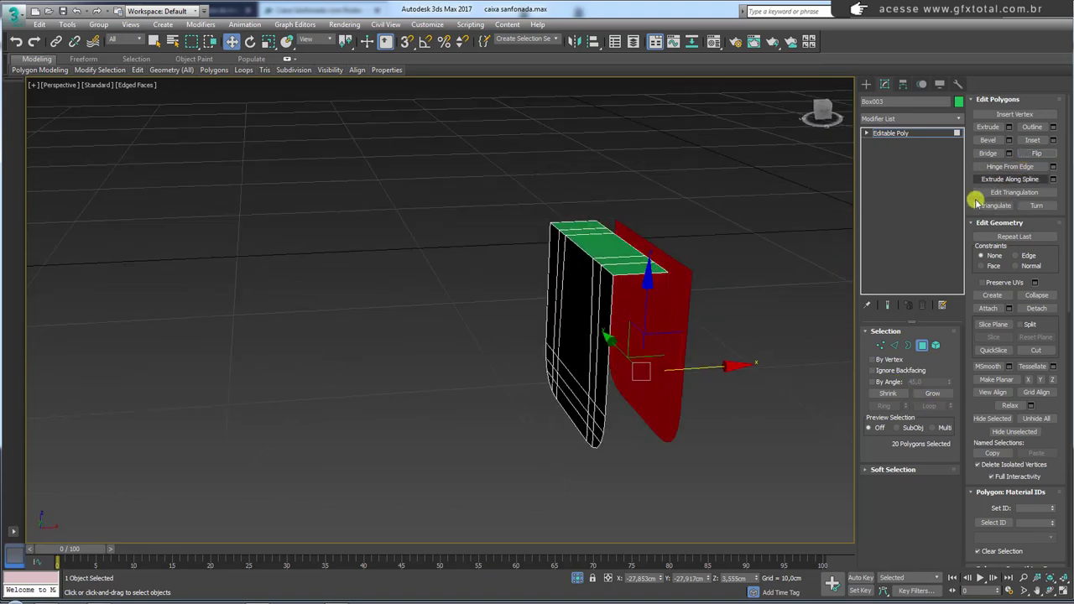
{"action": "mouse_move", "coordinate": [671, 307]}
{"action": "middle_mouse_down", "text": "alt"}
{"action": "mouse_move", "coordinate": [691, 268]}
{"action": "mouse_move", "coordinate": [575, 283]}
{"action": "mouse_move", "coordinate": [677, 347]}
{"action": "mouse_move", "coordinate": [846, 370]}
{"action": "middle_mouse_up", "text": "alt"}
Step: Bridge the copied wall's top edges to the original top's facing edges
{"action": "left_click", "coordinate": [895, 346]}
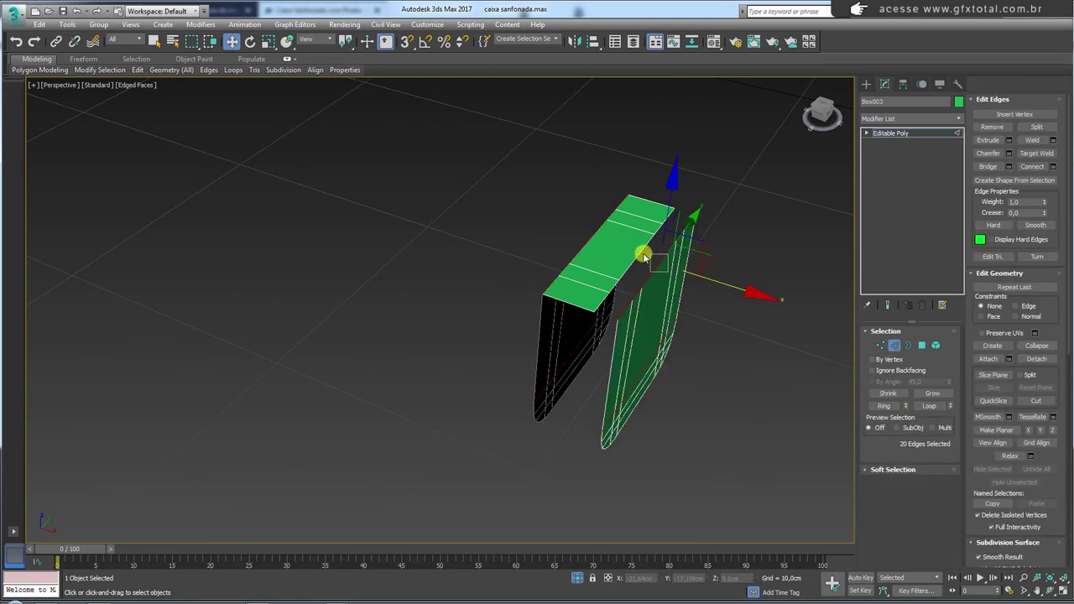
{"action": "left_click", "coordinate": [643, 255]}
{"action": "left_click", "coordinate": [653, 271], "text": "ctrl"}
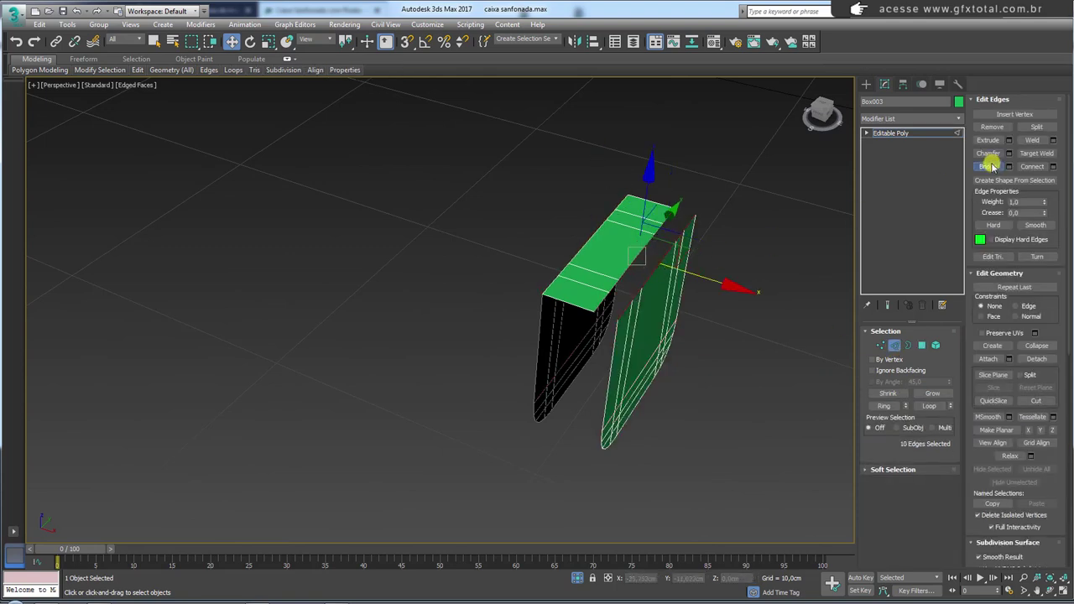
{"action": "left_click", "coordinate": [990, 166]}
{"action": "mouse_move", "coordinate": [660, 277]}
{"action": "middle_mouse_down", "text": "alt"}
{"action": "mouse_move", "coordinate": [629, 262]}
{"action": "mouse_move", "coordinate": [585, 266]}
{"action": "middle_mouse_up", "text": "alt"}
{"action": "left_click", "coordinate": [993, 128]}
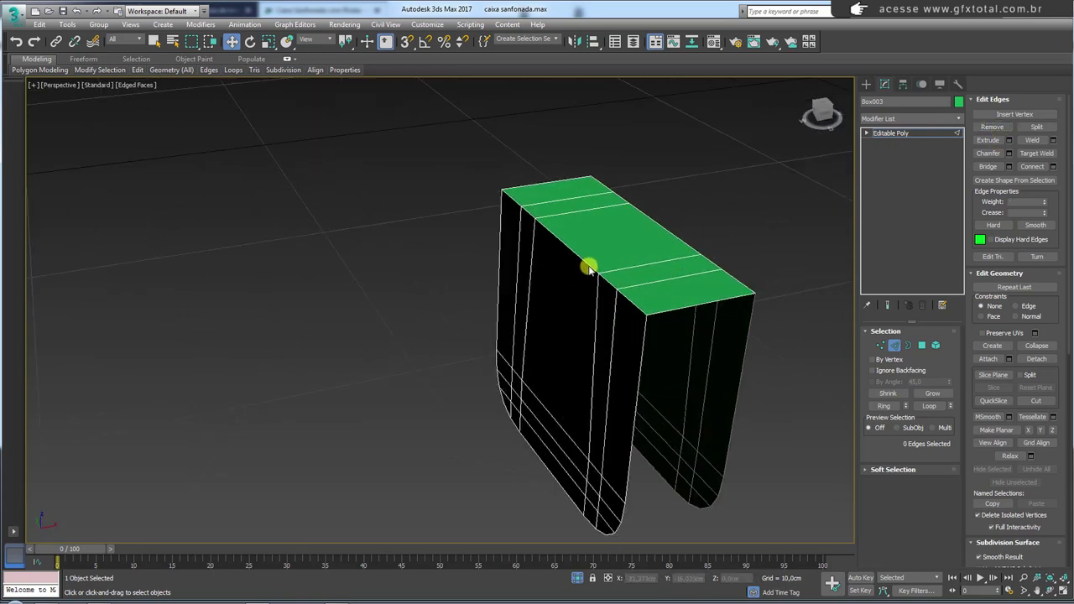
Step: Select the outer edge loops along the top of the inverted-U shell
{"action": "left_click", "coordinate": [583, 263]}
{"action": "left_click", "coordinate": [653, 236]}
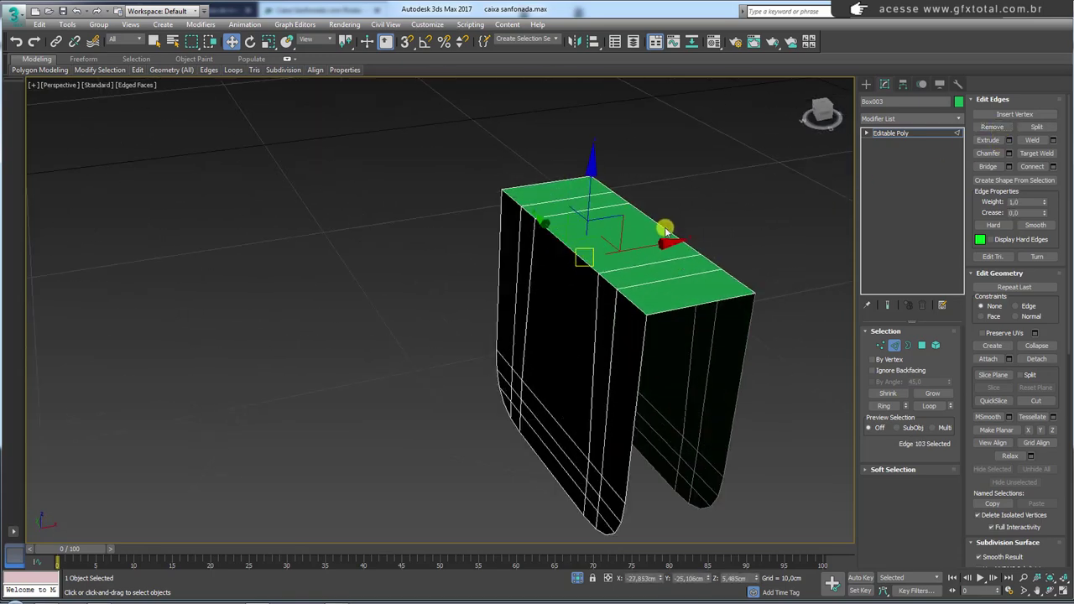
{"action": "left_click", "coordinate": [664, 227], "text": "ctrl"}
{"action": "middle_click_drag", "start_coordinate": [699, 275], "coordinate": [657, 307], "text": "alt"}
{"action": "left_click", "coordinate": [665, 303], "text": "shift"}
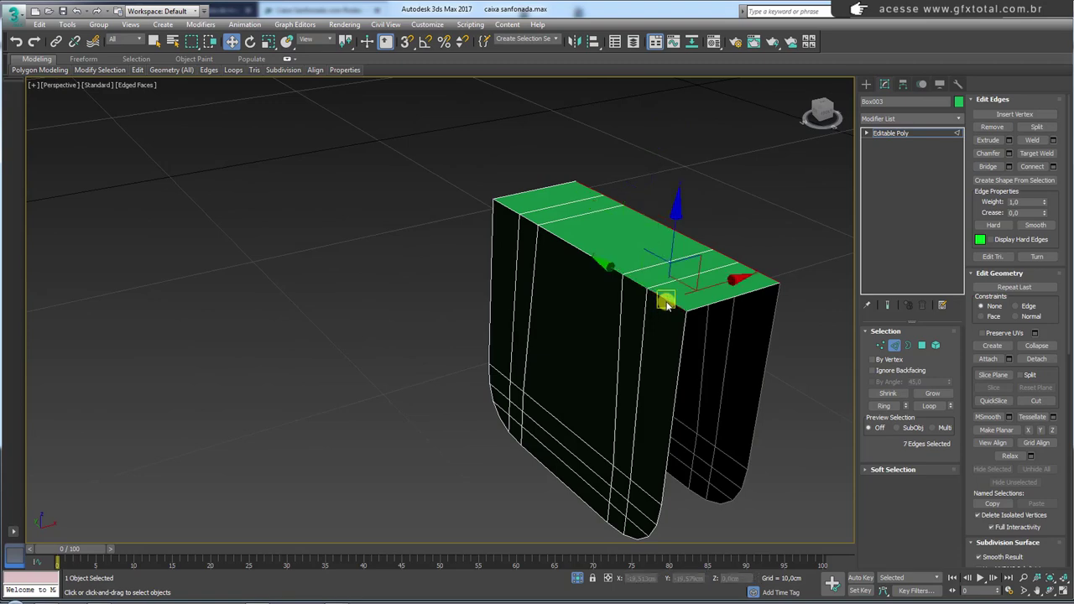
{"action": "left_click", "coordinate": [665, 304], "text": "shift"}
Step: Chamfer the selected edges to a tight 0.11 cm, 3-segment rounding
{"action": "left_click", "coordinate": [1009, 152]}
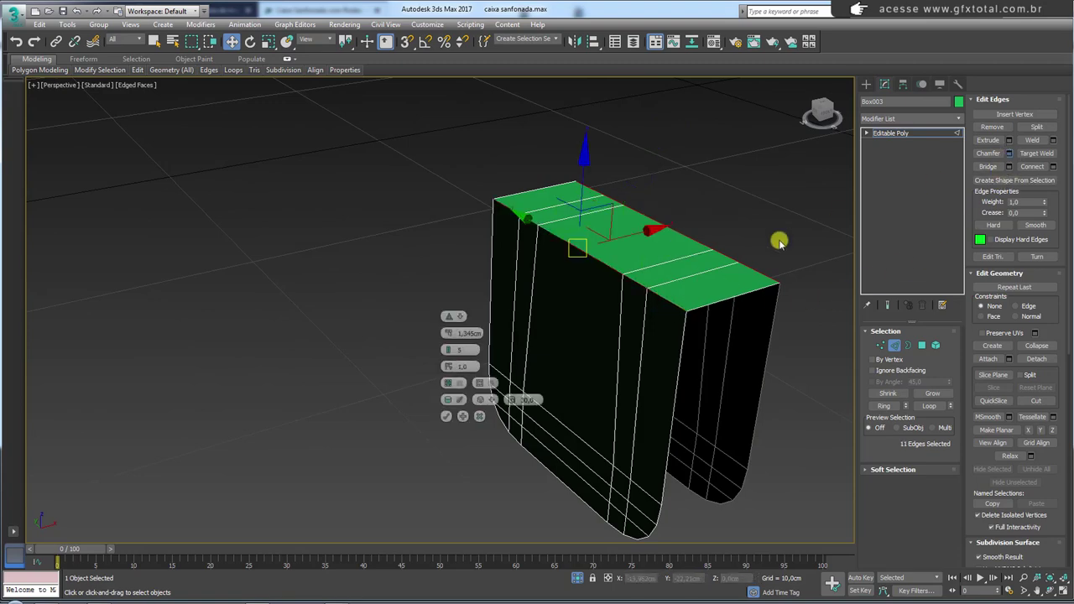
{"action": "middle_click_drag", "start_coordinate": [778, 242], "coordinate": [695, 263], "text": "alt"}
{"action": "mouse_move", "coordinate": [439, 335]}
{"action": "left_mouse_down"}
{"action": "mouse_move", "coordinate": [447, 354]}
{"action": "mouse_move", "coordinate": [449, 340]}
{"action": "left_mouse_up"}
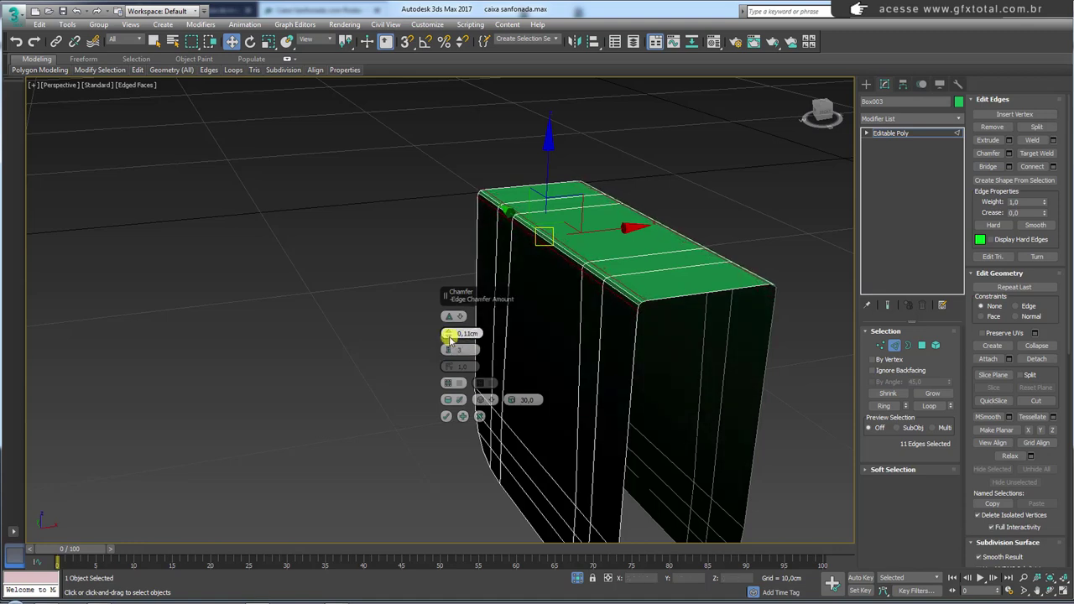
{"action": "left_click", "coordinate": [447, 415]}
{"action": "scroll", "coordinate": [504, 282], "scroll_direction": "down", "scroll_amount": 5}
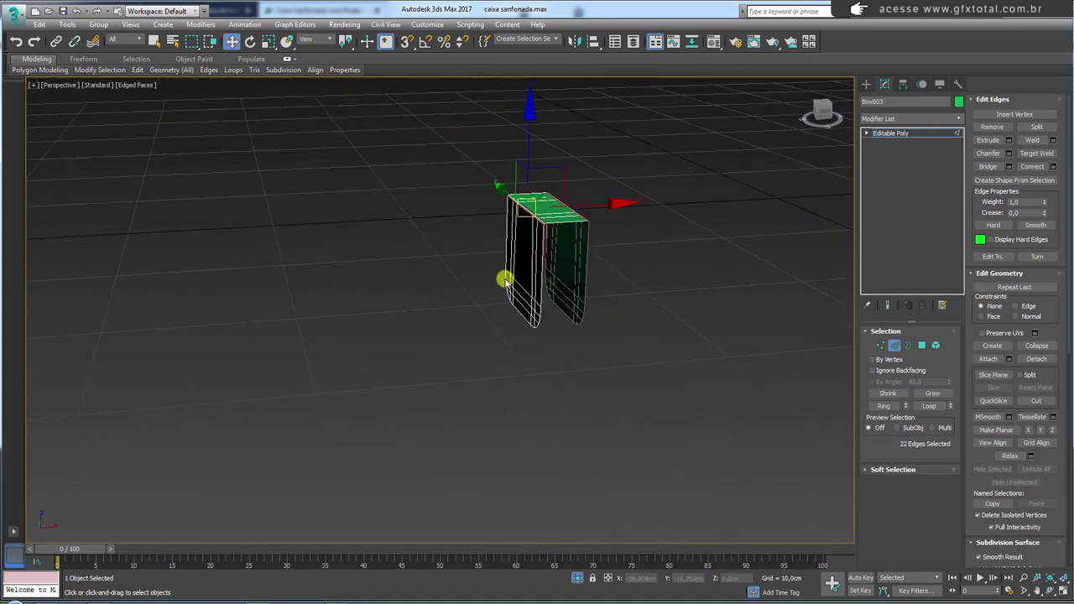
{"action": "middle_click_drag", "start_coordinate": [503, 281], "coordinate": [540, 110], "text": "alt"}
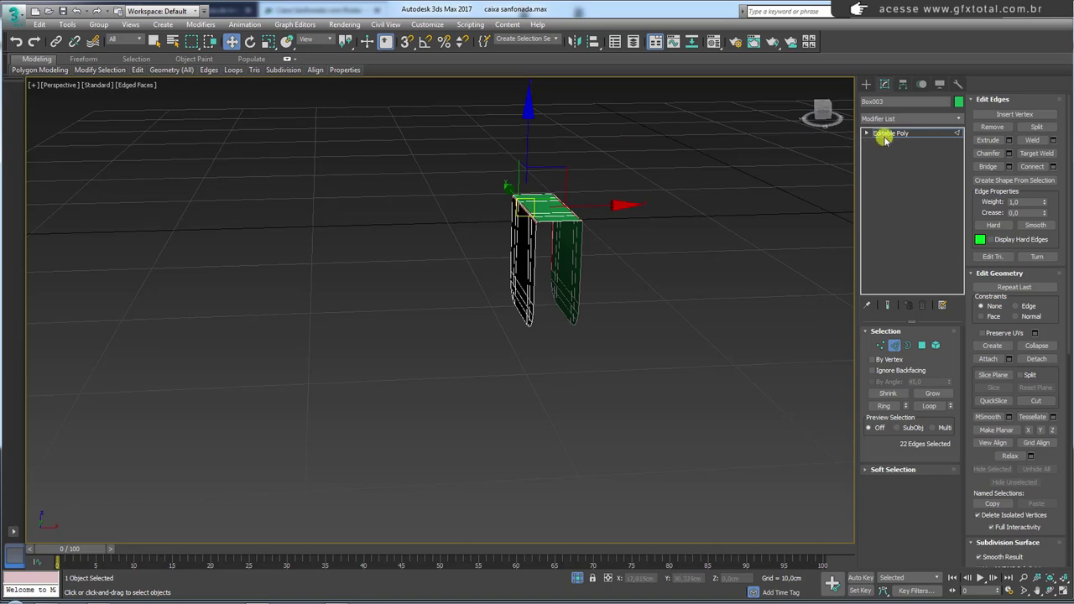
{"action": "left_click", "coordinate": [885, 137]}
Step: Add a Shell modifier to Box003 with 0.0 cm outer and 0.06 cm inner amount
{"action": "middle_click_drag", "start_coordinate": [604, 230], "coordinate": [640, 223], "text": "alt"}
{"action": "scroll", "coordinate": [593, 231], "scroll_direction": "up", "scroll_amount": 4}
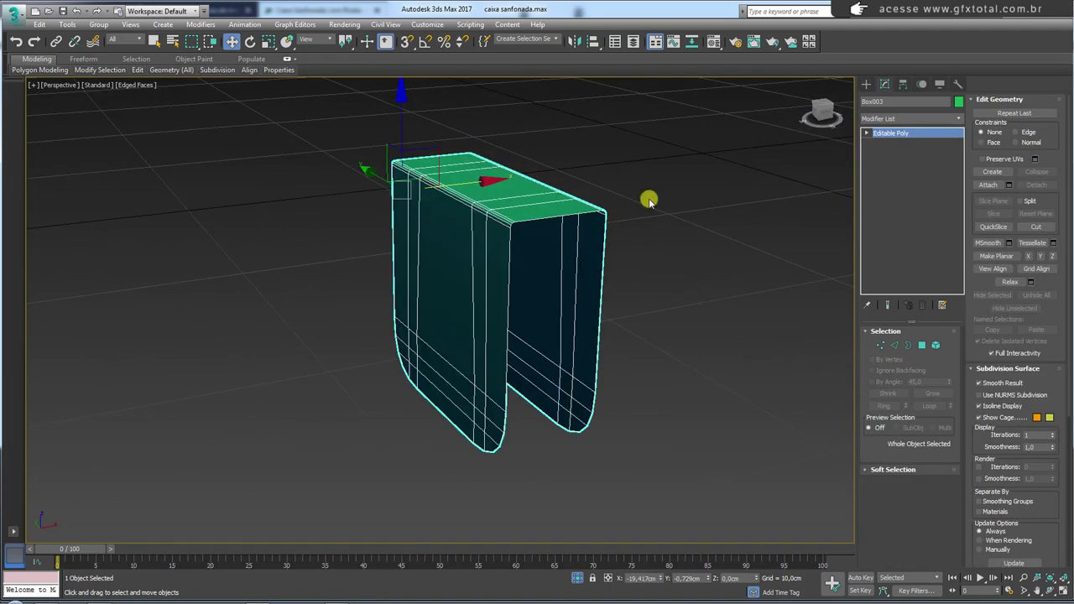
{"action": "left_click", "coordinate": [944, 119]}
{"action": "left_click_drag", "start_coordinate": [957, 137], "coordinate": [954, 446]}
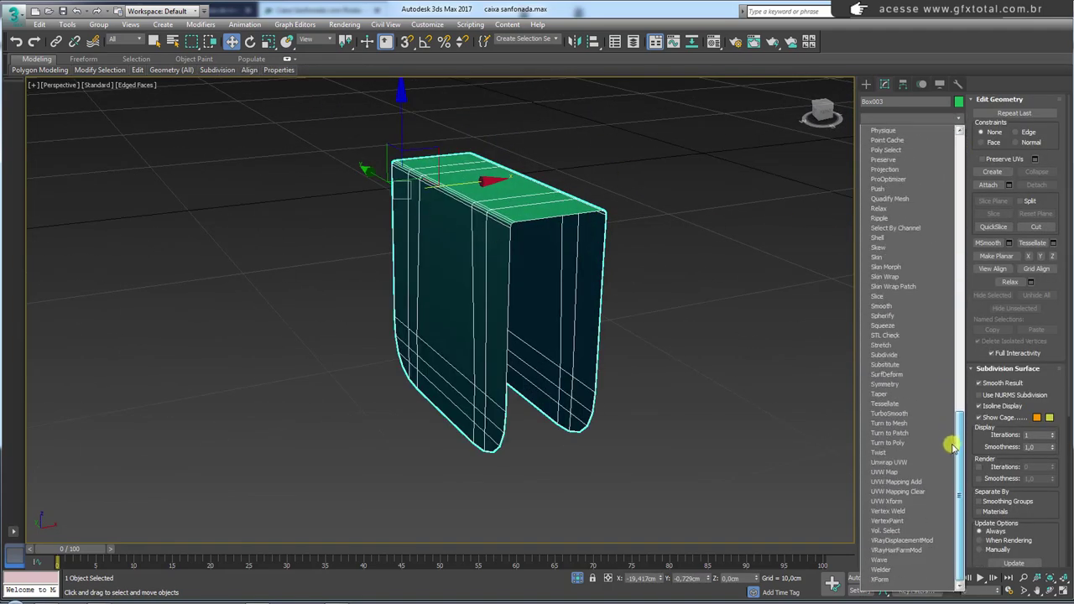
{"action": "left_click", "coordinate": [885, 237]}
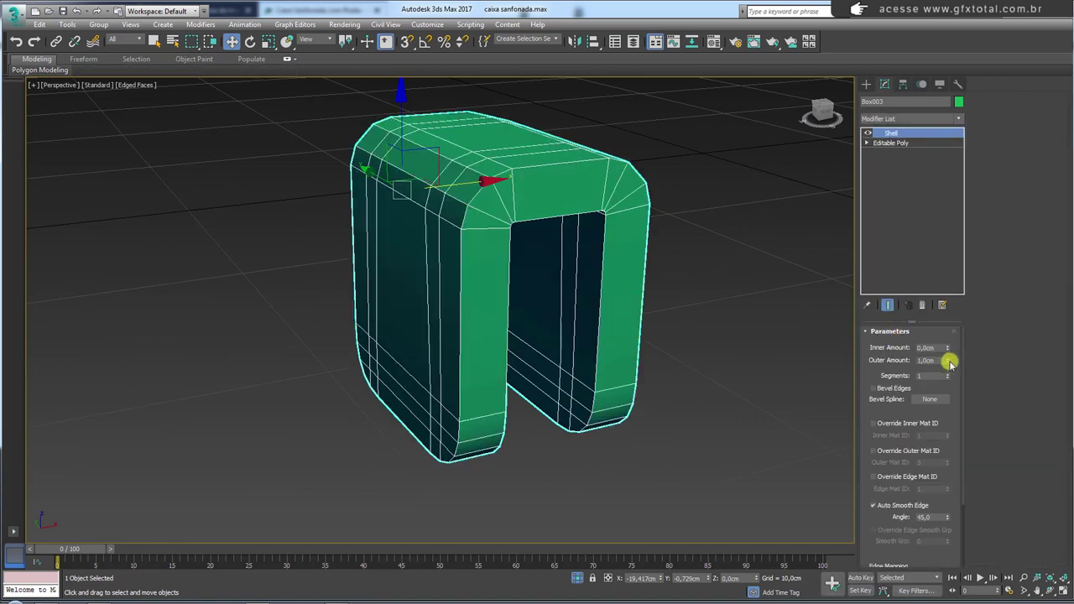
{"action": "right_click", "coordinate": [947, 361]}
{"action": "left_click_drag", "start_coordinate": [947, 347], "coordinate": [929, 346]}
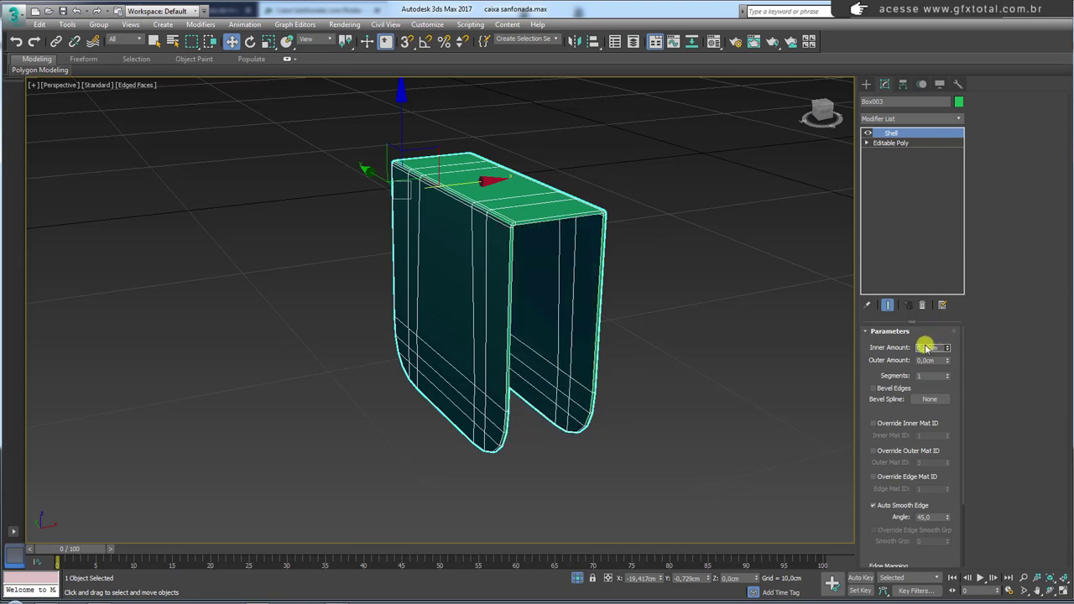
{"action": "mouse_move", "coordinate": [838, 340]}
{"action": "middle_mouse_down", "text": "alt"}
{"action": "mouse_move", "coordinate": [767, 324]}
{"action": "mouse_move", "coordinate": [793, 318]}
{"action": "mouse_move", "coordinate": [750, 307]}
{"action": "mouse_move", "coordinate": [580, 342]}
{"action": "middle_mouse_up", "text": "alt"}
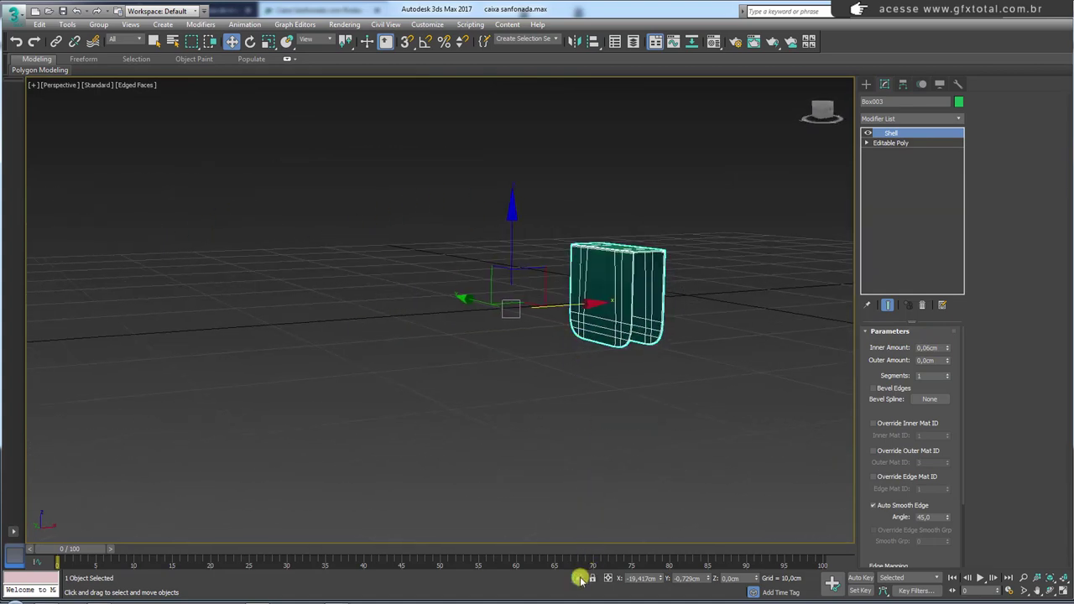
Step: Mirror a copy of the clip bracket to the blue box's opposite end
{"action": "scroll", "coordinate": [599, 384], "scroll_direction": "down", "scroll_amount": 5}
{"action": "scroll", "coordinate": [708, 379], "scroll_direction": "down", "scroll_amount": 5}
{"action": "scroll", "coordinate": [750, 386], "scroll_direction": "down", "scroll_amount": 5}
{"action": "scroll", "coordinate": [663, 427], "scroll_direction": "down", "scroll_amount": 4}
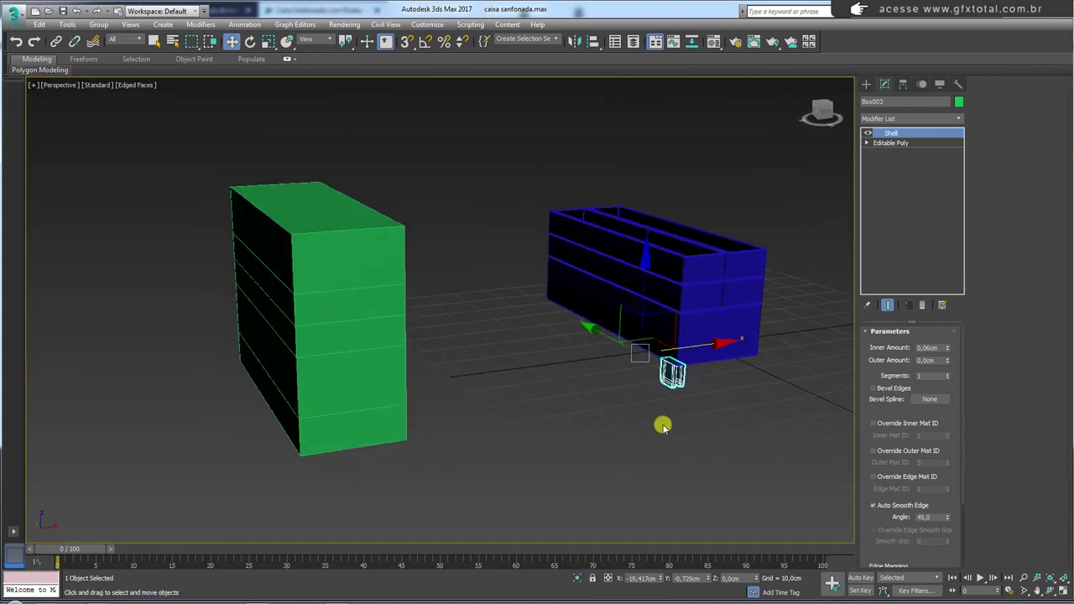
{"action": "mouse_move", "coordinate": [663, 426]}
{"action": "middle_mouse_down", "text": "alt"}
{"action": "mouse_move", "coordinate": [607, 372]}
{"action": "mouse_move", "coordinate": [585, 367]}
{"action": "mouse_move", "coordinate": [608, 342]}
{"action": "mouse_move", "coordinate": [654, 376]}
{"action": "mouse_move", "coordinate": [498, 362]}
{"action": "middle_mouse_up", "text": "alt"}
{"action": "scroll", "coordinate": [618, 372], "scroll_direction": "up", "scroll_amount": 5}
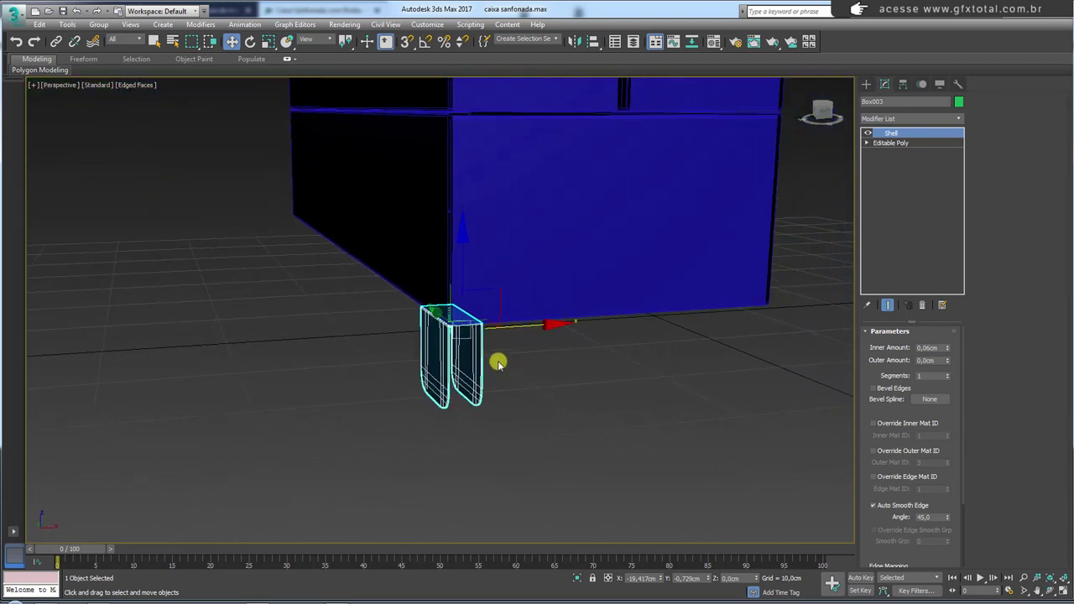
{"action": "scroll", "coordinate": [498, 363], "scroll_direction": "down", "scroll_amount": 3}
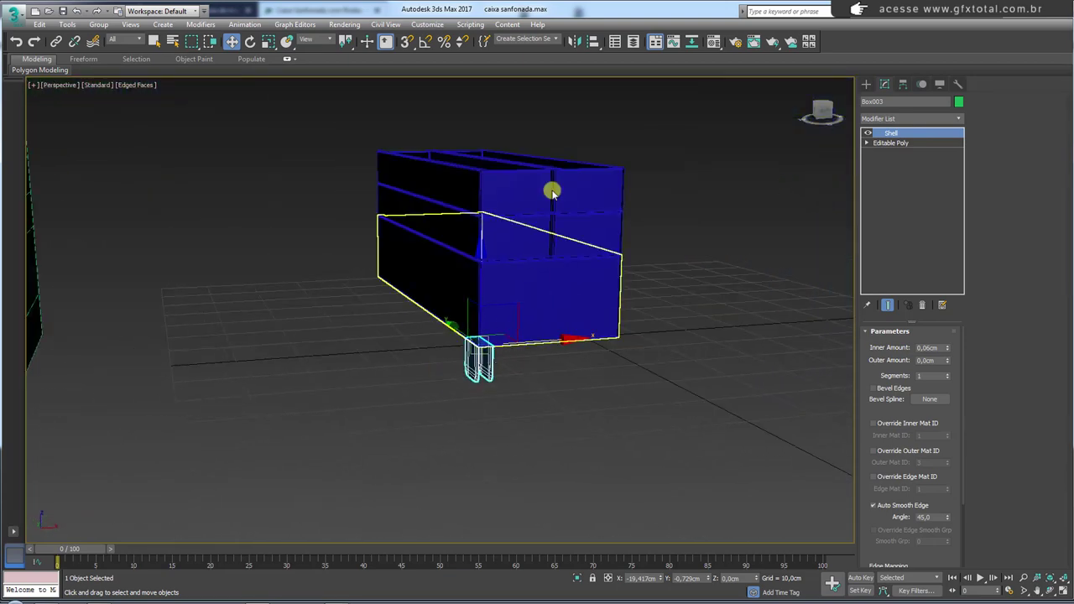
{"action": "left_click", "coordinate": [574, 41]}
{"action": "left_click", "coordinate": [522, 391]}
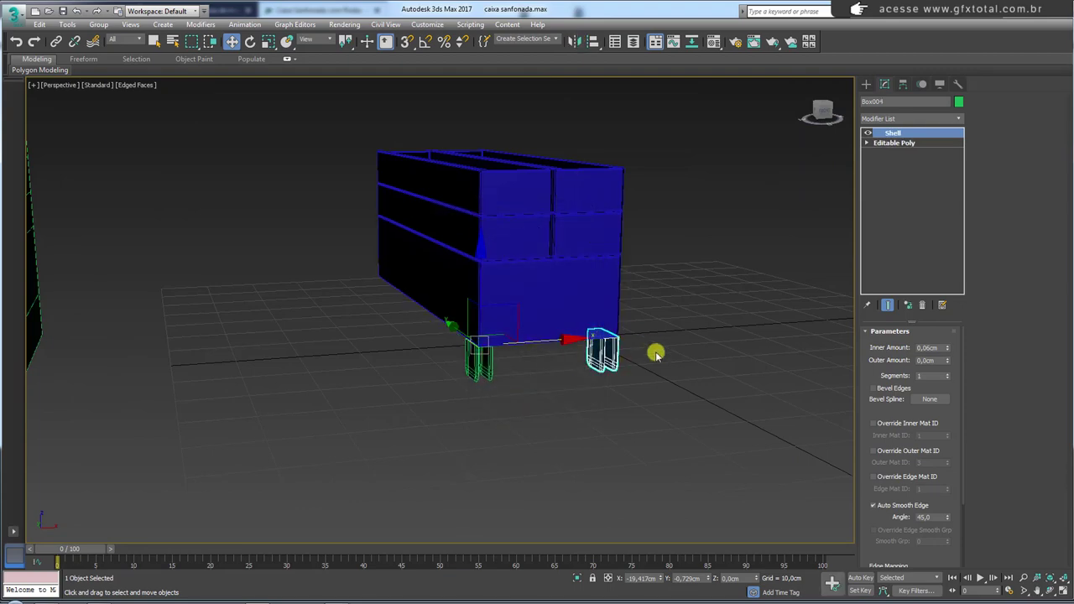
{"action": "mouse_move", "coordinate": [656, 354]}
{"action": "middle_mouse_down", "text": "alt"}
{"action": "mouse_move", "coordinate": [577, 348]}
{"action": "mouse_move", "coordinate": [607, 378]}
{"action": "middle_mouse_up", "text": "alt"}
Step: Isolate the left bracket and lower box, then switch to the Left wireframe view
{"action": "left_click", "coordinate": [566, 420]}
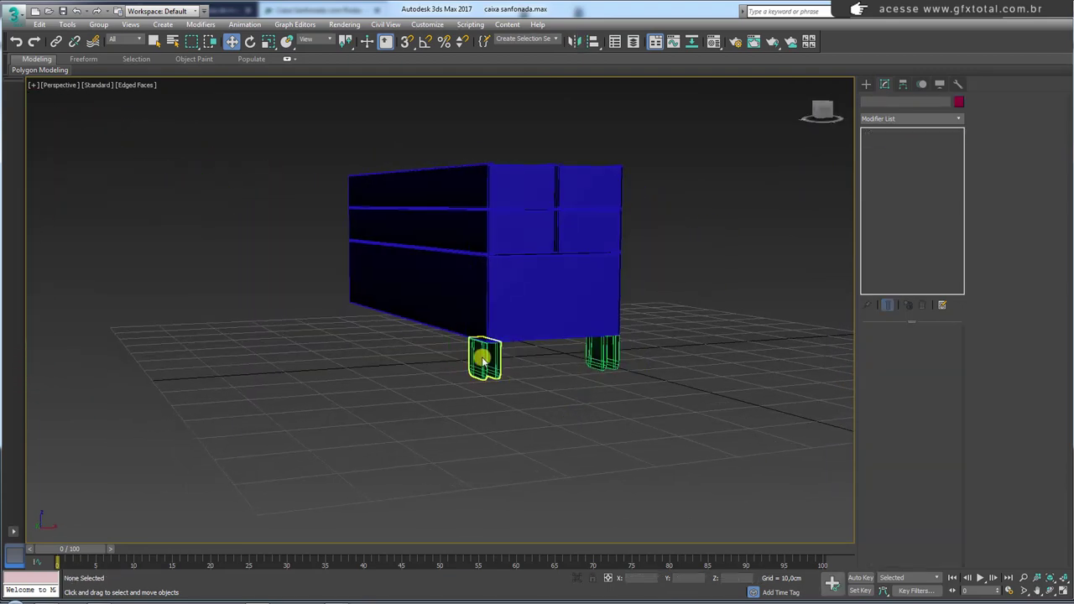
{"action": "left_click", "coordinate": [483, 359]}
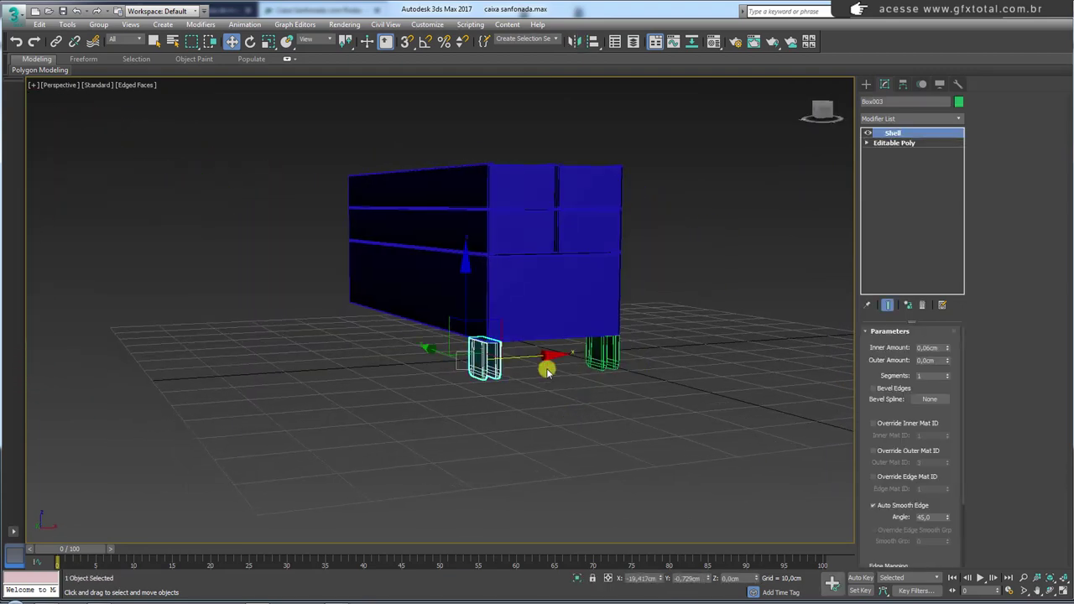
{"action": "left_click", "coordinate": [512, 317], "text": "ctrl"}
{"action": "key", "text": "alt+q"}
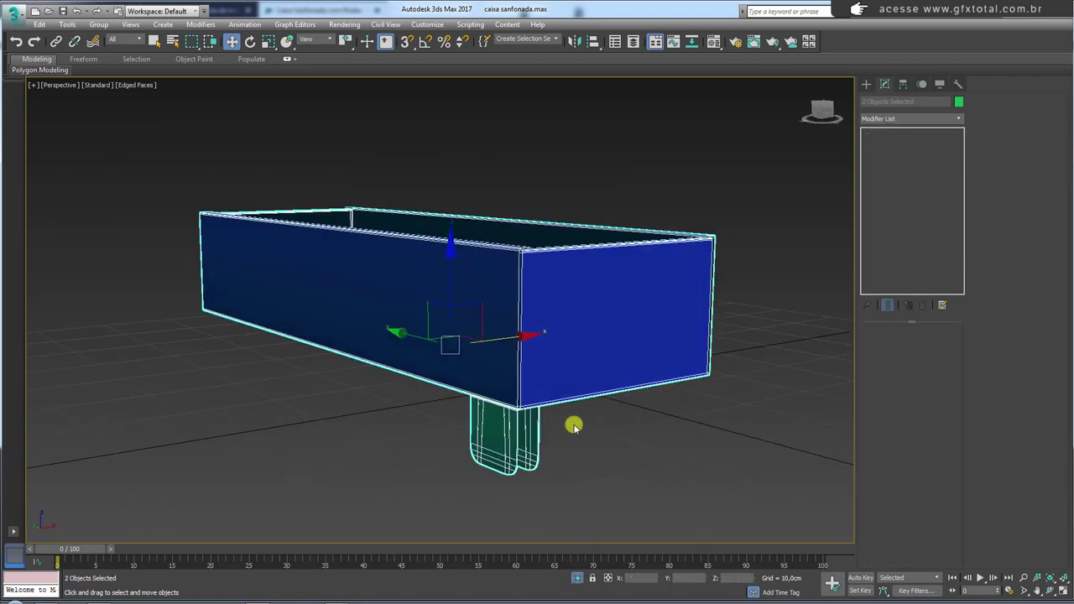
{"action": "mouse_move", "coordinate": [576, 425]}
{"action": "middle_mouse_down", "text": "alt"}
{"action": "mouse_move", "coordinate": [585, 425]}
{"action": "mouse_move", "coordinate": [590, 374]}
{"action": "middle_mouse_up", "text": "alt"}
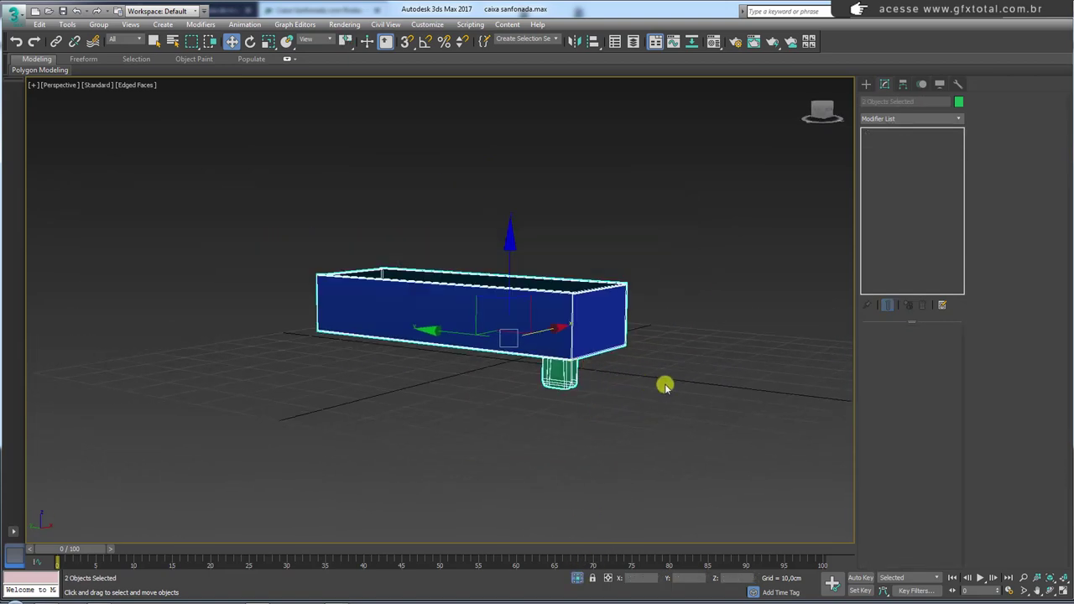
{"action": "key", "text": "l"}
{"action": "scroll", "coordinate": [578, 287], "scroll_direction": "up", "scroll_amount": 3}
{"action": "scroll", "coordinate": [713, 270], "scroll_direction": "up", "scroll_amount": 3}
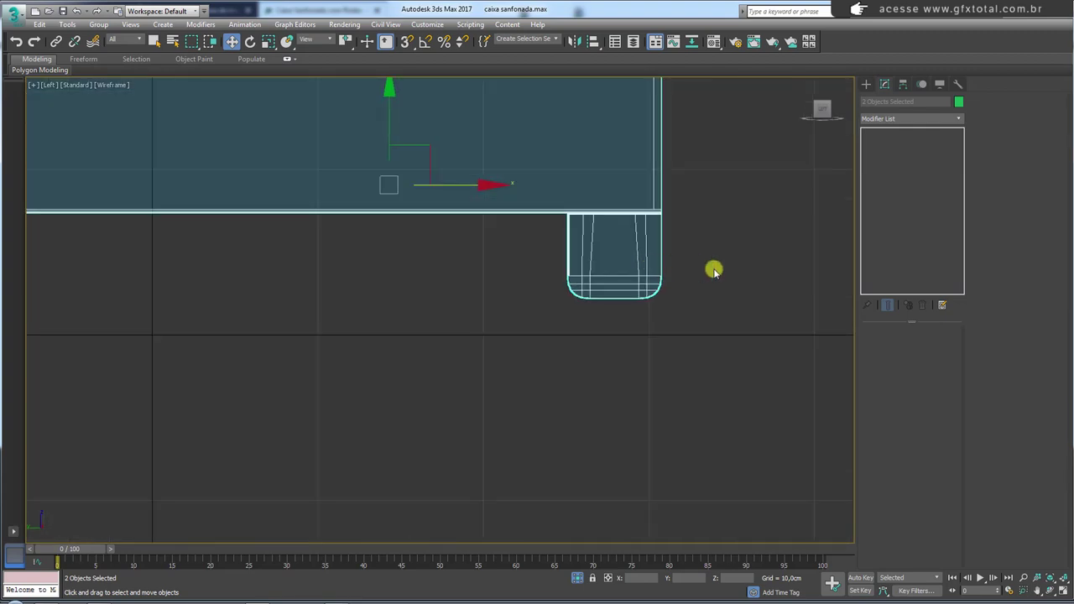
{"action": "left_click", "coordinate": [865, 85]}
Step: Draw a cylinder over the bracket in the Left view and move it into place
{"action": "left_click", "coordinate": [887, 178]}
{"action": "middle_click_drag", "start_coordinate": [672, 282], "coordinate": [613, 308]}
{"action": "left_click_drag", "start_coordinate": [555, 298], "coordinate": [598, 338]}
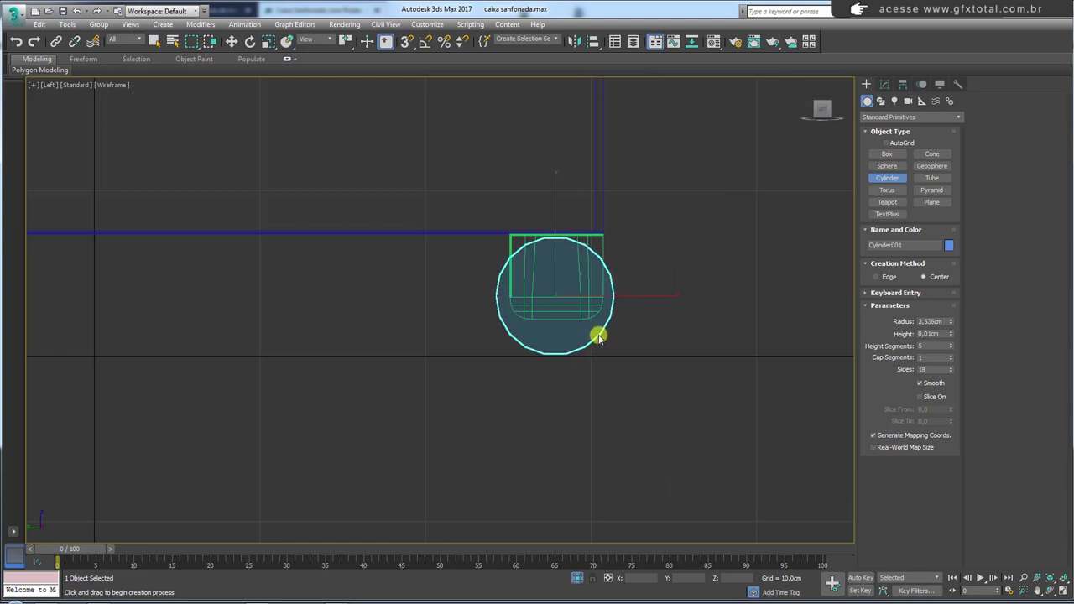
{"action": "key", "text": "w"}
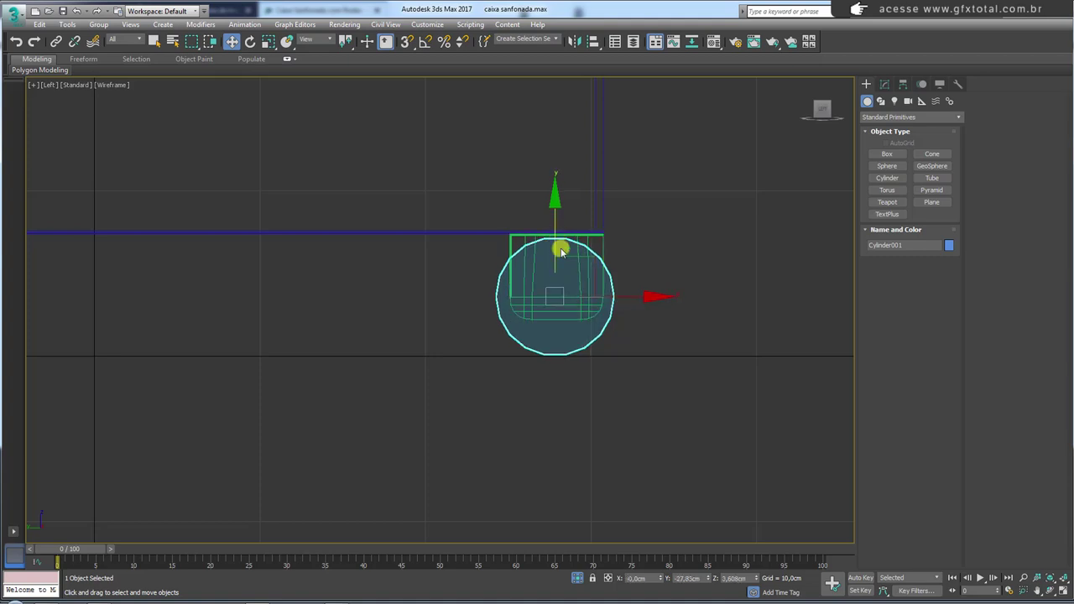
{"action": "left_click_drag", "start_coordinate": [556, 239], "coordinate": [582, 283]}
{"action": "key", "text": "p"}
{"action": "key", "text": "z"}
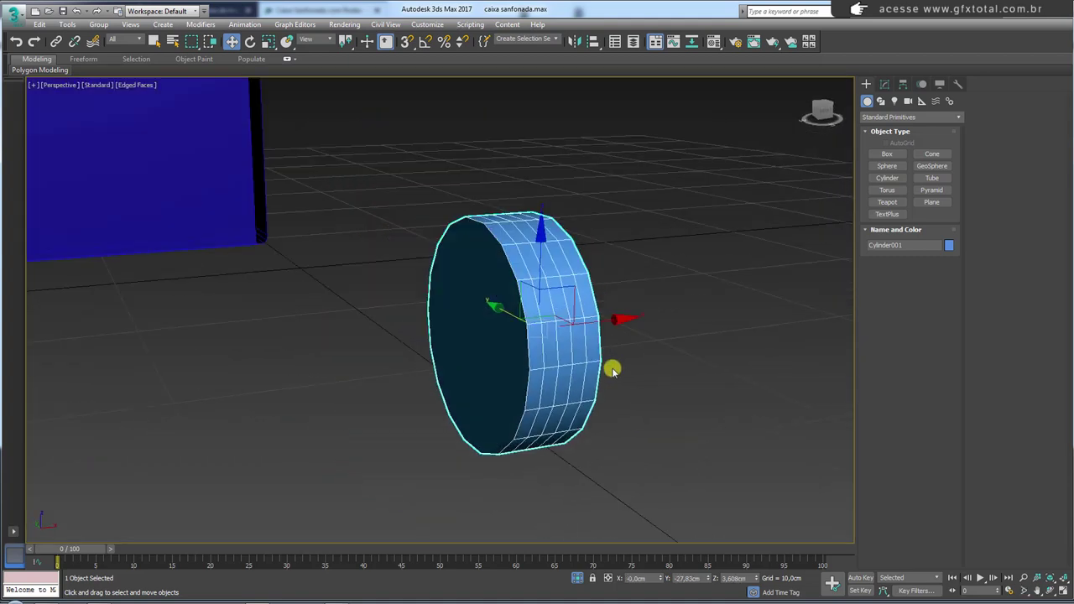
Step: Set Cylinder001 to 1 height segment and a height of 1.748 cm
{"action": "left_click", "coordinate": [886, 84]}
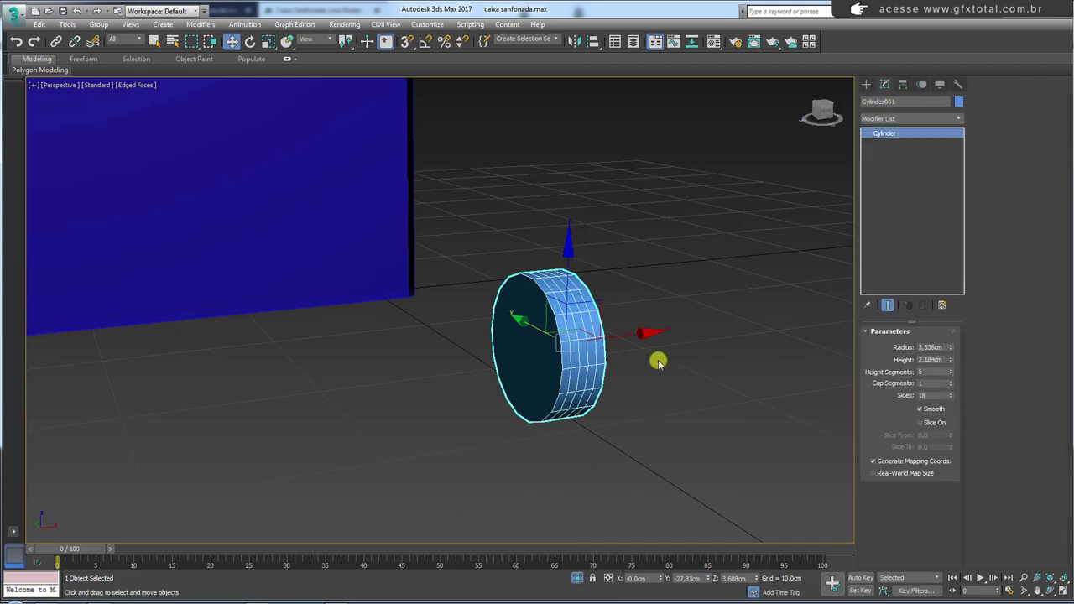
{"action": "middle_click_drag", "start_coordinate": [665, 359], "coordinate": [614, 367], "text": "alt"}
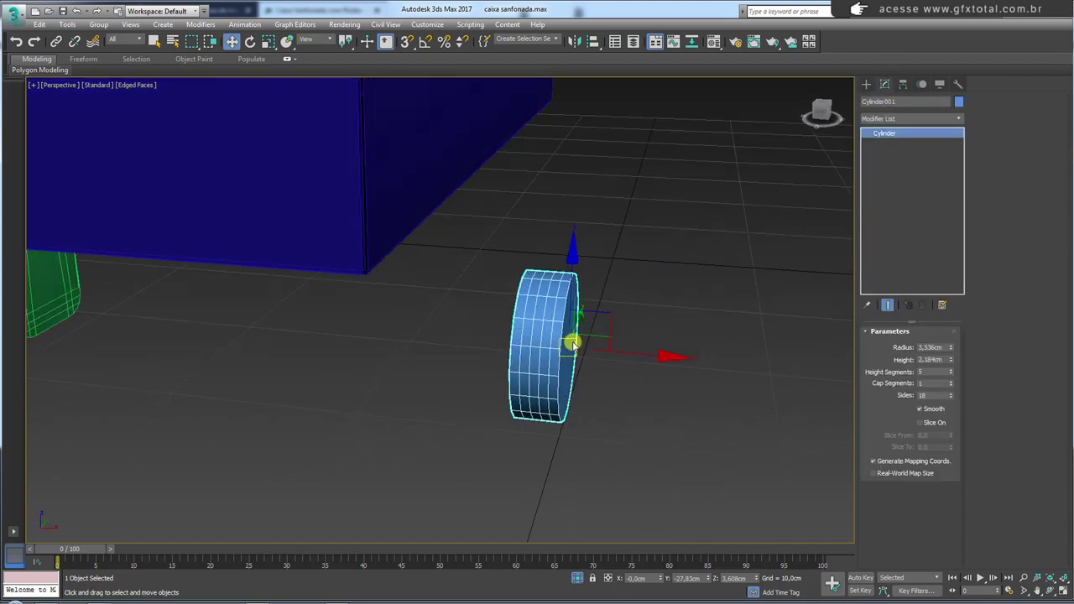
{"action": "mouse_move", "coordinate": [537, 295]}
{"action": "left_mouse_down"}
{"action": "mouse_move", "coordinate": [509, 282]}
{"action": "mouse_move", "coordinate": [518, 433]}
{"action": "mouse_move", "coordinate": [538, 261]}
{"action": "left_mouse_up"}
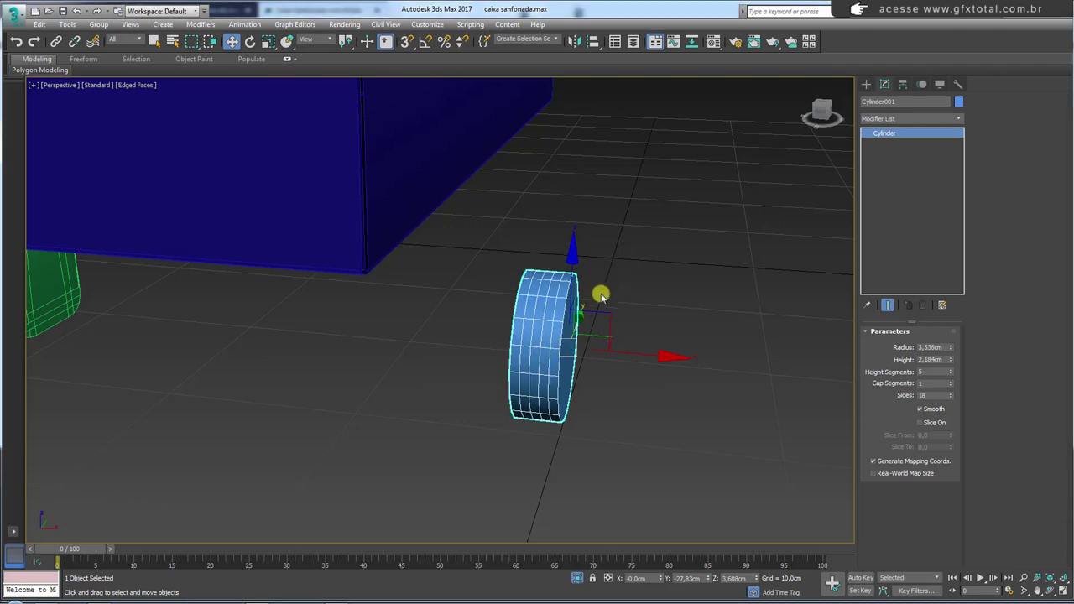
{"action": "middle_click_drag", "start_coordinate": [599, 295], "coordinate": [606, 343], "text": "alt"}
{"action": "right_click", "coordinate": [950, 374]}
{"action": "left_click_drag", "start_coordinate": [953, 360], "coordinate": [949, 374]}
{"action": "middle_click_drag", "start_coordinate": [593, 367], "coordinate": [511, 291], "text": "alt"}
{"action": "right_click", "coordinate": [511, 289]}
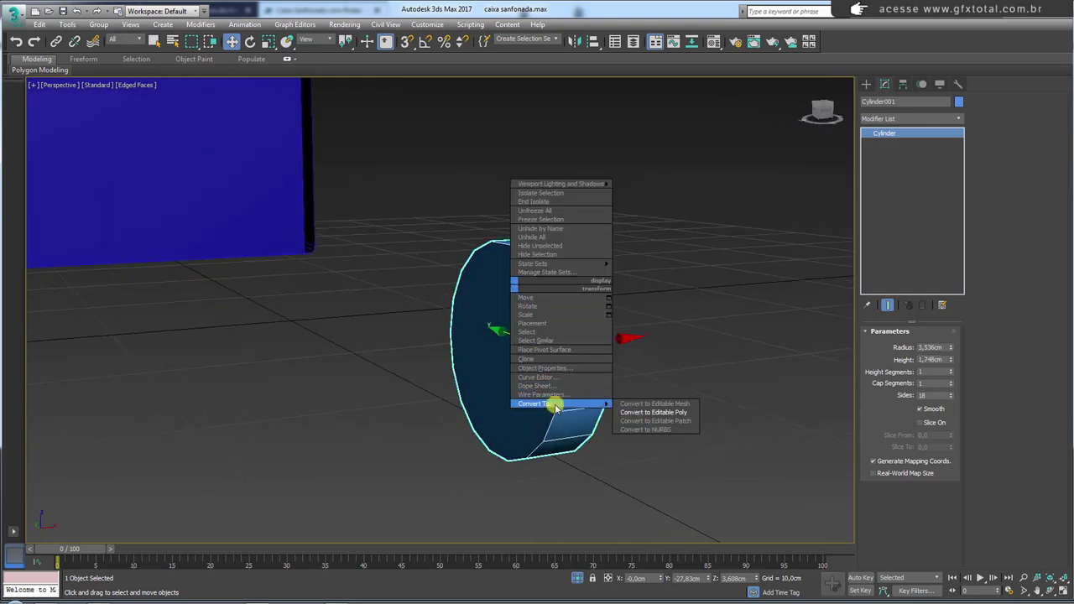
Step: Convert Cylinder001 to Editable Poly and inset its front cap into a ring around a smaller face
{"action": "left_click", "coordinate": [652, 411]}
{"action": "left_click", "coordinate": [921, 346]}
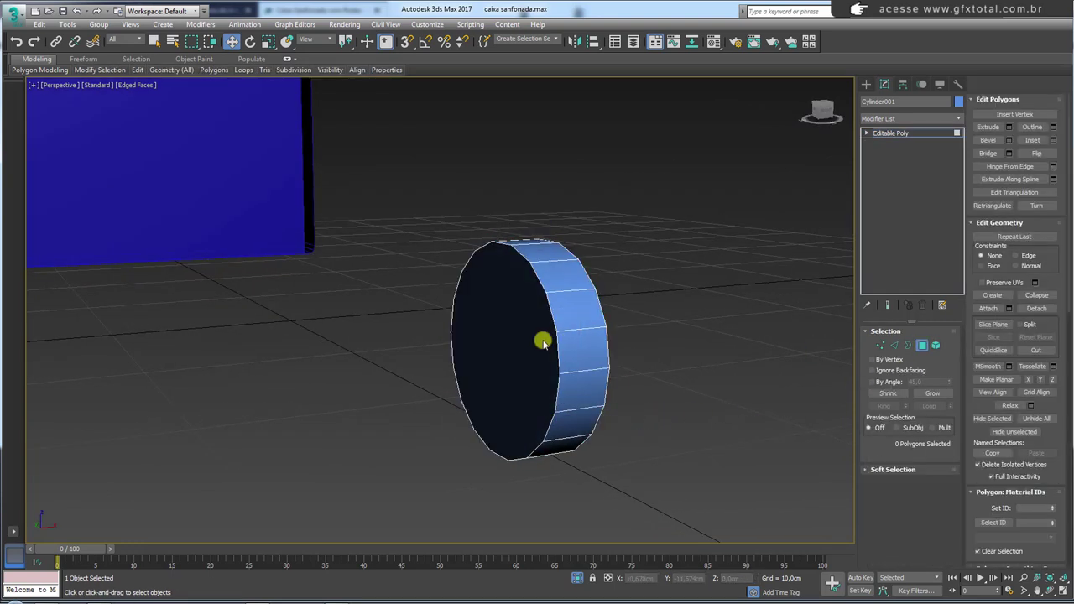
{"action": "left_click", "coordinate": [544, 340]}
{"action": "middle_click_drag", "start_coordinate": [583, 343], "coordinate": [596, 340], "text": "alt"}
{"action": "left_click", "coordinate": [1043, 141]}
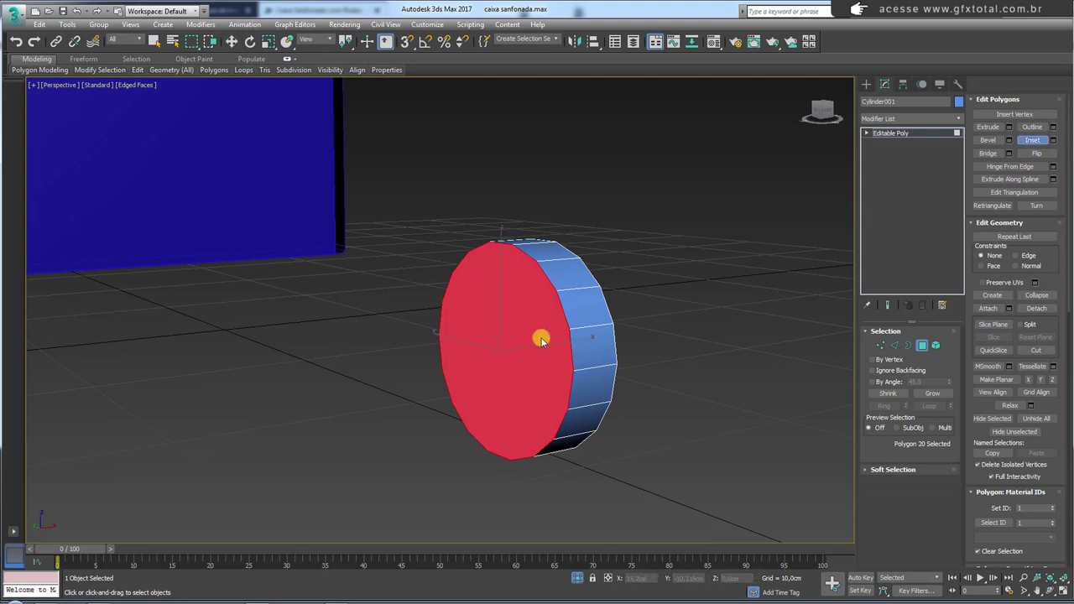
{"action": "left_click_drag", "start_coordinate": [539, 339], "coordinate": [539, 347]}
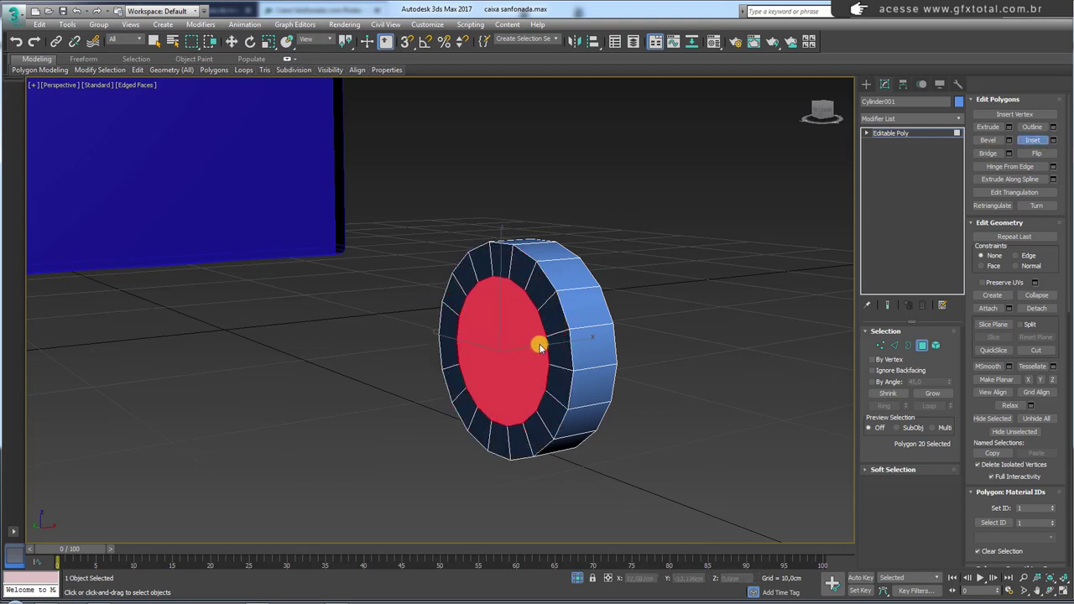
Step: Check the caster wheel reference photo, then return to 3ds Max
{"action": "key", "text": "alt+Tab"}
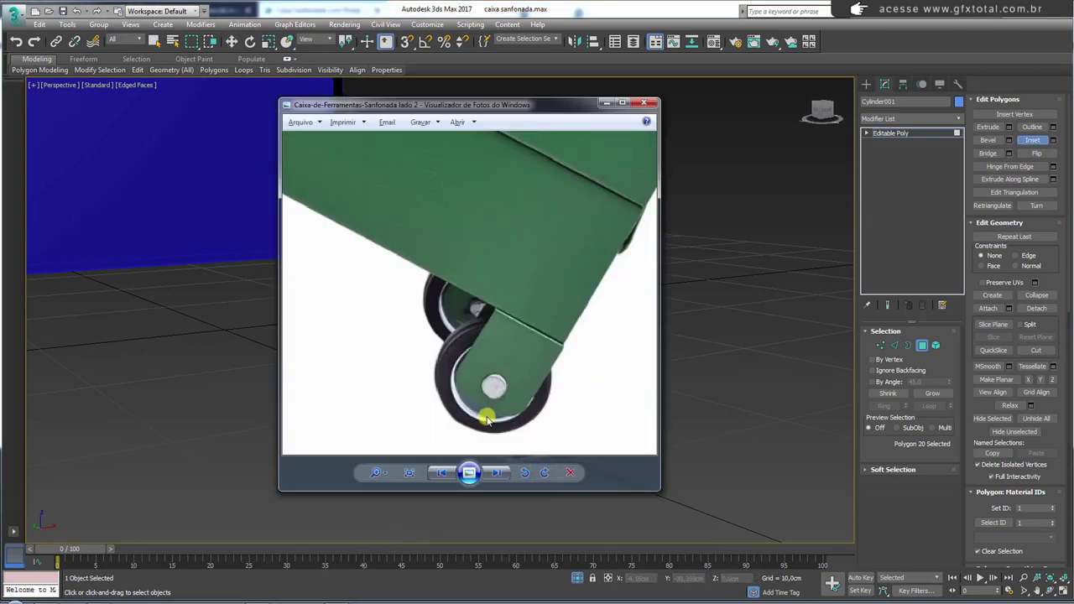
{"action": "scroll", "coordinate": [470, 377], "scroll_direction": "up", "scroll_amount": 4}
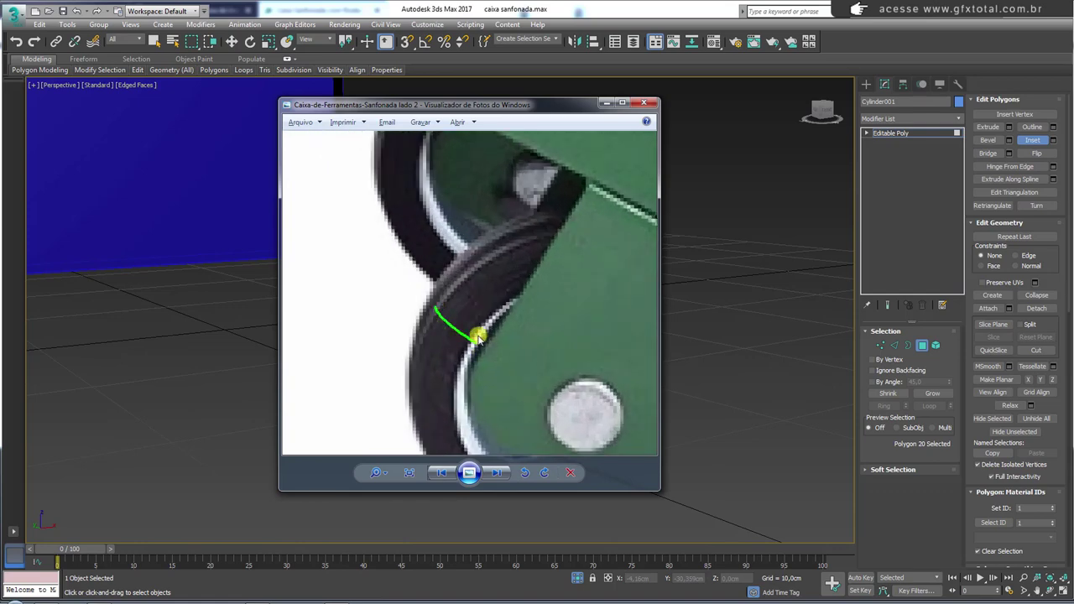
{"action": "scroll", "coordinate": [537, 352], "scroll_direction": "down", "scroll_amount": 2}
{"action": "key", "text": "alt+Tab"}
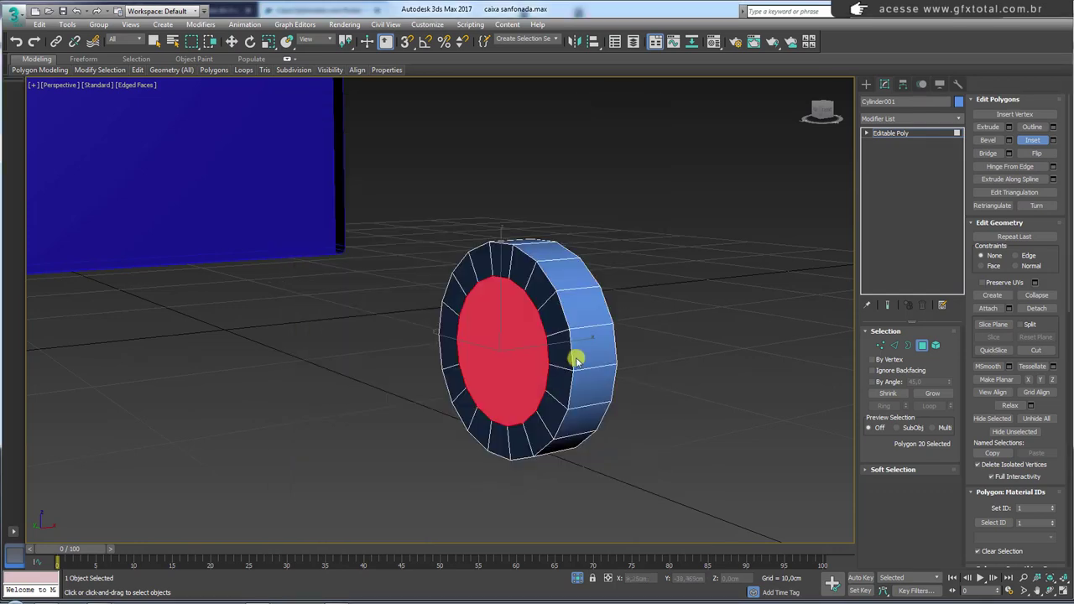
{"action": "scroll", "coordinate": [554, 355], "scroll_direction": "up", "scroll_amount": 2}
Step: Add a near-flat extrusion, then a 0,574cm inset, on the wheel's front face
{"action": "scroll", "coordinate": [567, 344], "scroll_direction": "up", "scroll_amount": 3}
{"action": "middle_click_drag", "start_coordinate": [574, 335], "coordinate": [556, 334], "text": "alt"}
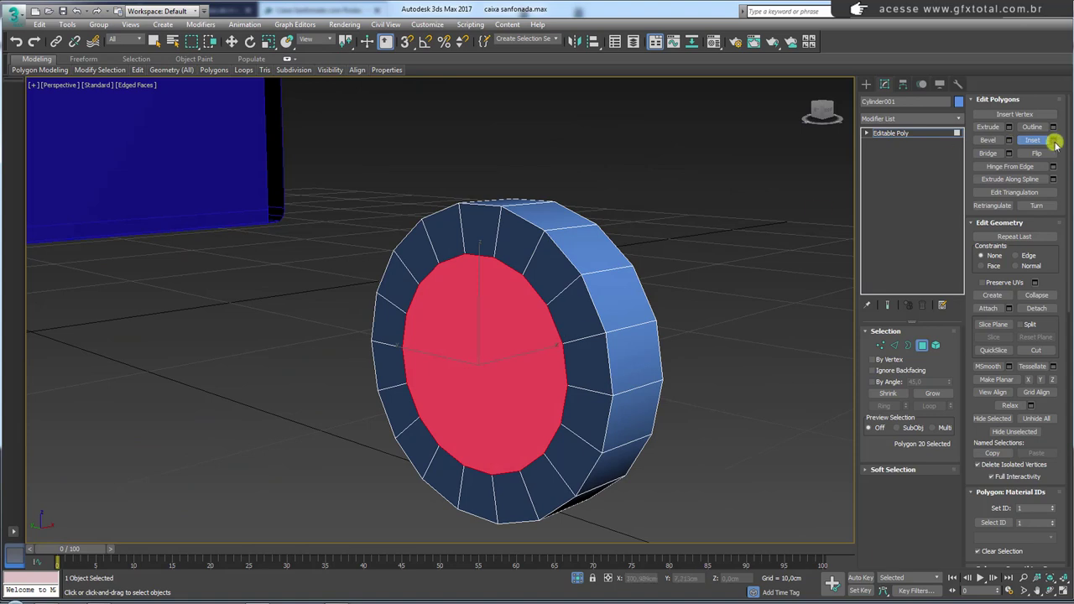
{"action": "left_click", "coordinate": [1010, 127]}
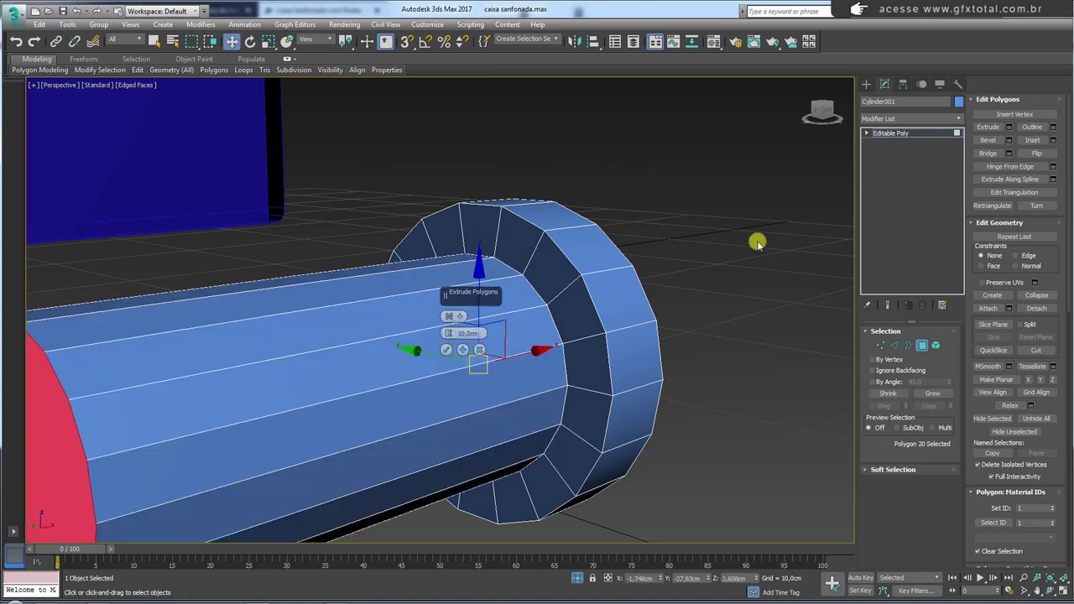
{"action": "left_click_drag", "start_coordinate": [475, 333], "coordinate": [453, 338]}
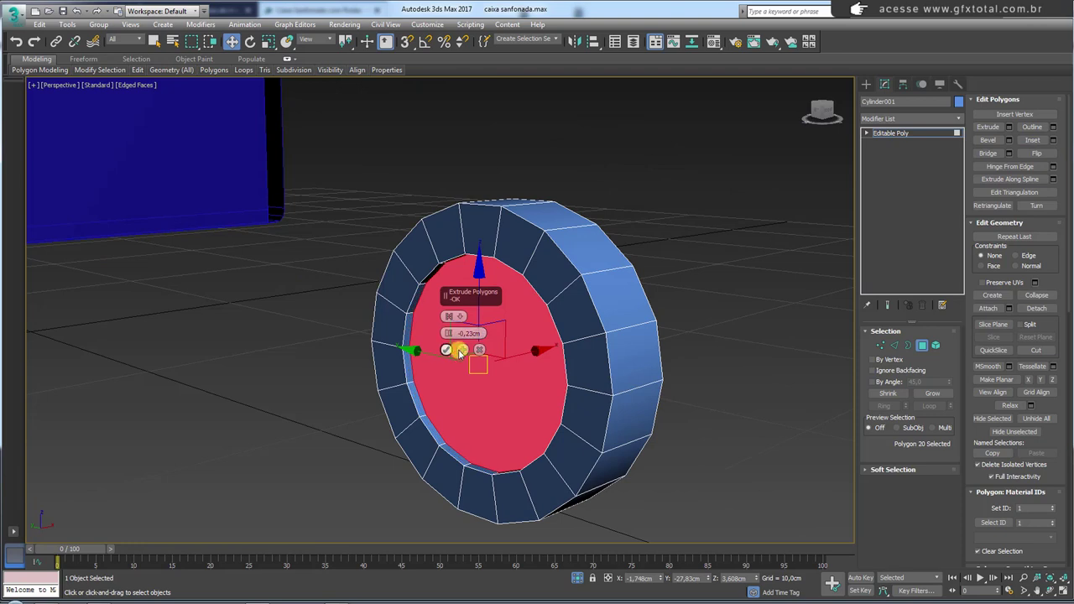
{"action": "left_click", "coordinate": [447, 350]}
{"action": "left_click", "coordinate": [1053, 140]}
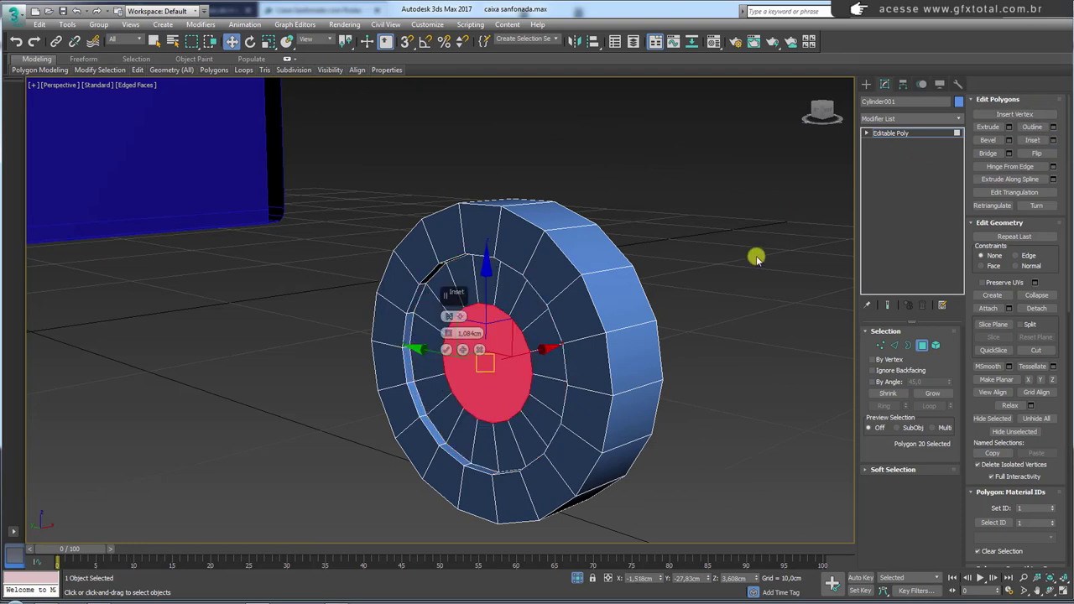
{"action": "left_click_drag", "start_coordinate": [450, 338], "coordinate": [454, 336]}
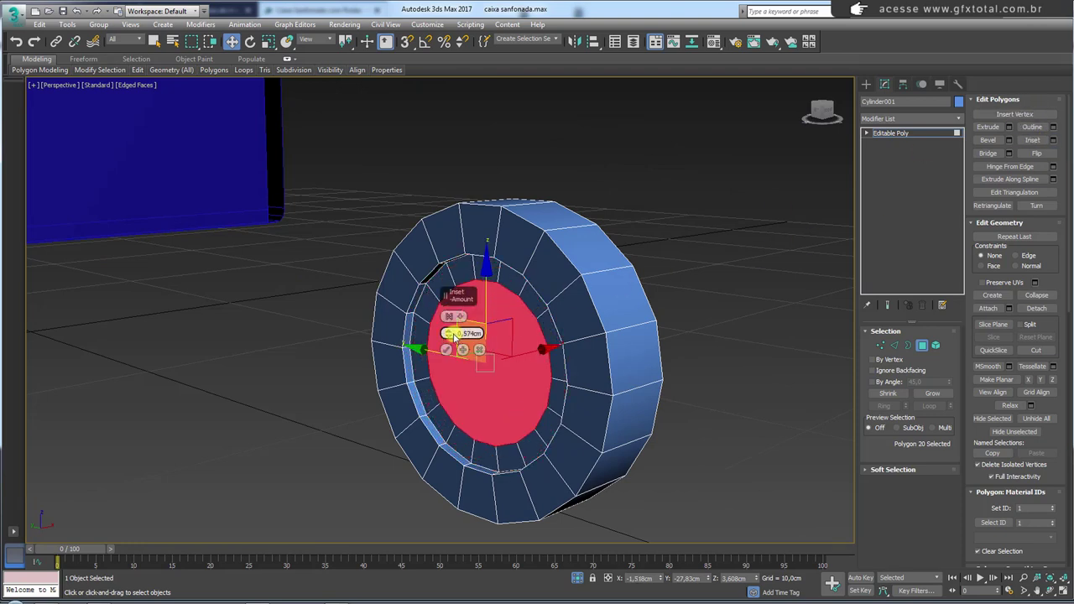
{"action": "left_click", "coordinate": [446, 354]}
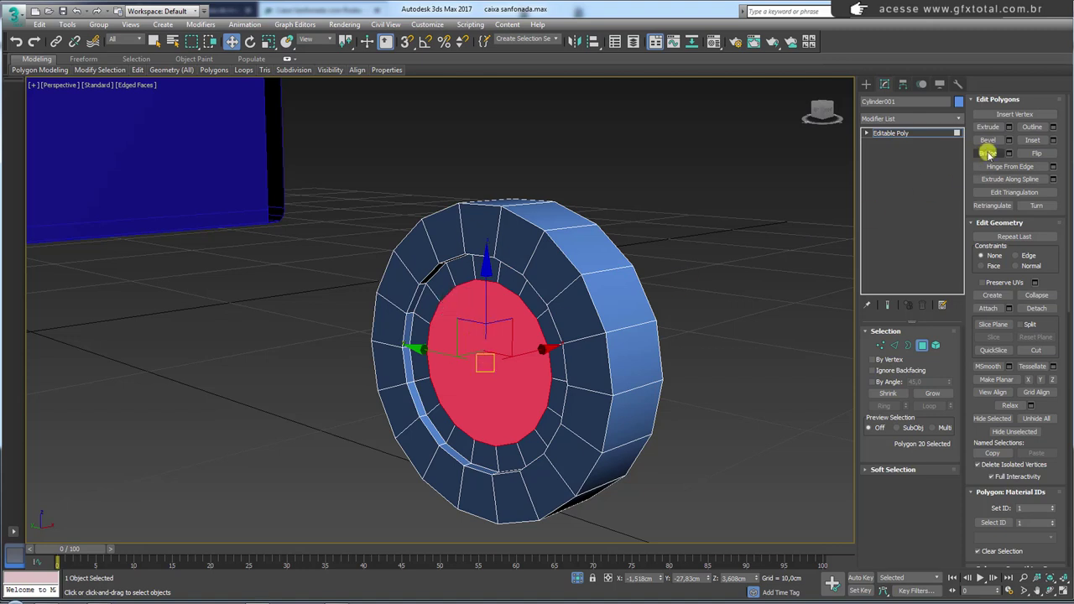
Step: Extrude the centre face, inset it again, and push it inward into the wheel
{"action": "left_click", "coordinate": [1009, 127]}
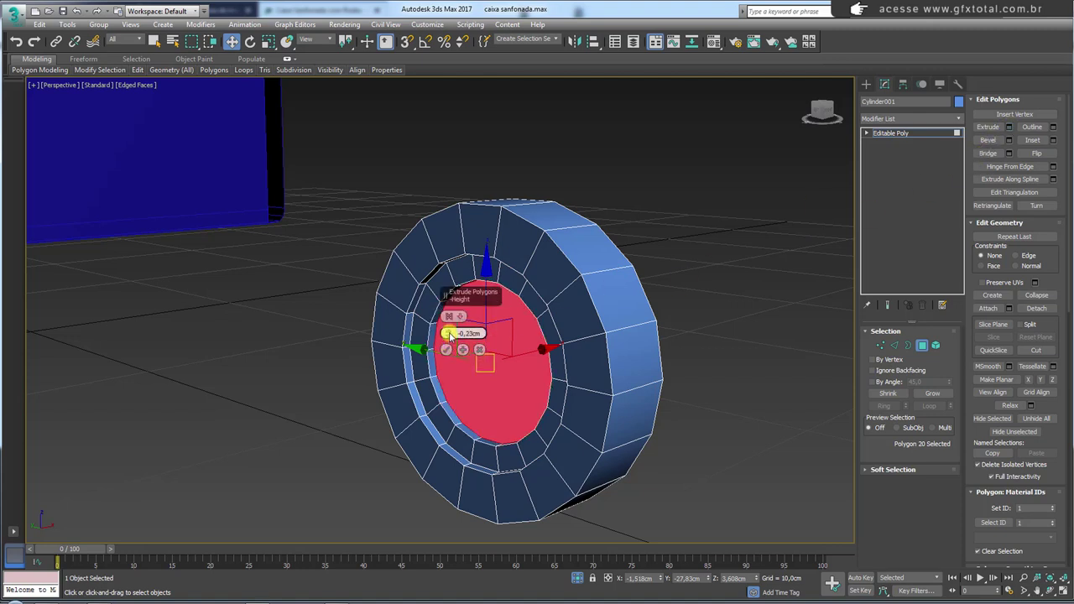
{"action": "left_click_drag", "start_coordinate": [451, 336], "coordinate": [455, 337]}
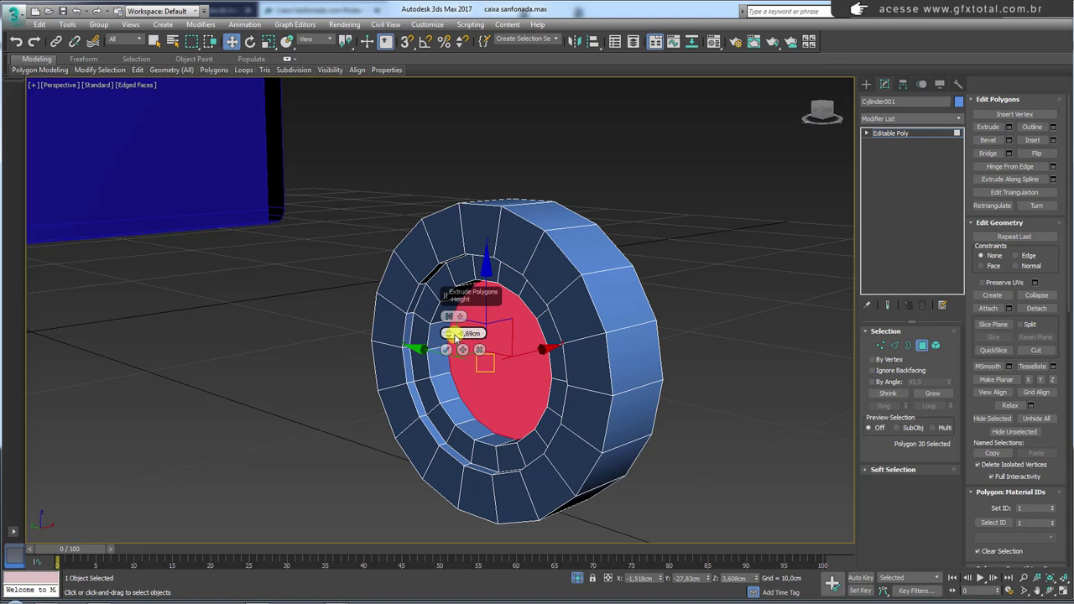
{"action": "left_click", "coordinate": [445, 350]}
{"action": "left_click", "coordinate": [1051, 140]}
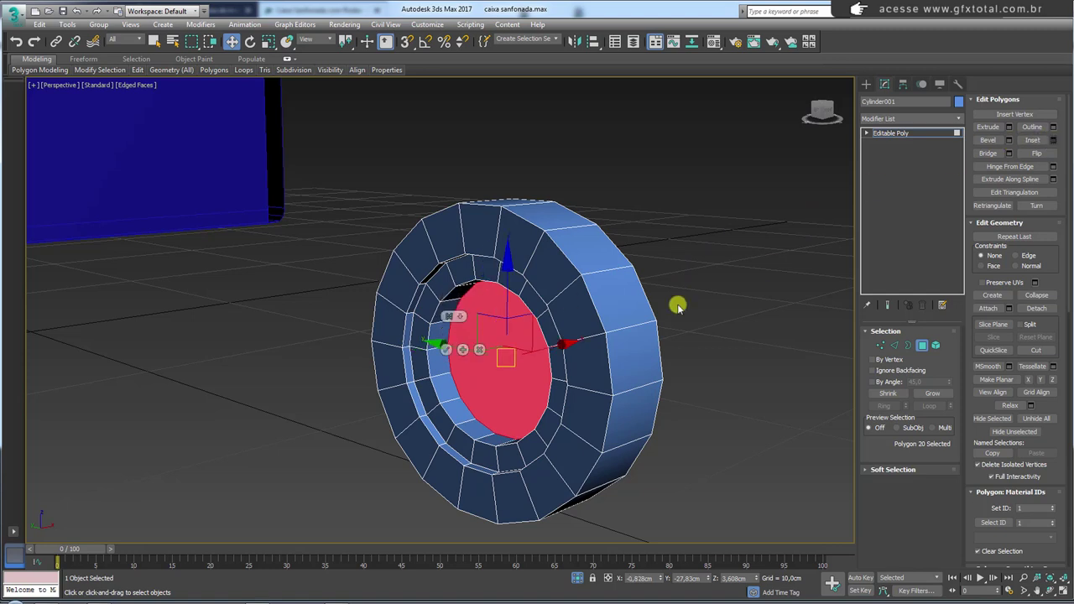
{"action": "left_click_drag", "start_coordinate": [449, 334], "coordinate": [452, 337]}
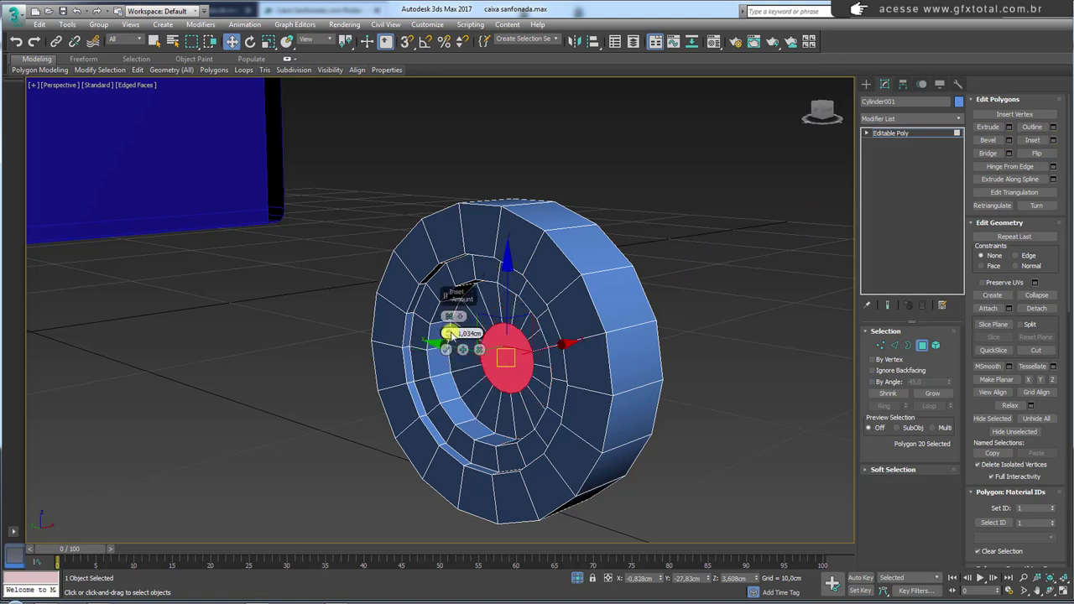
{"action": "left_click", "coordinate": [447, 350]}
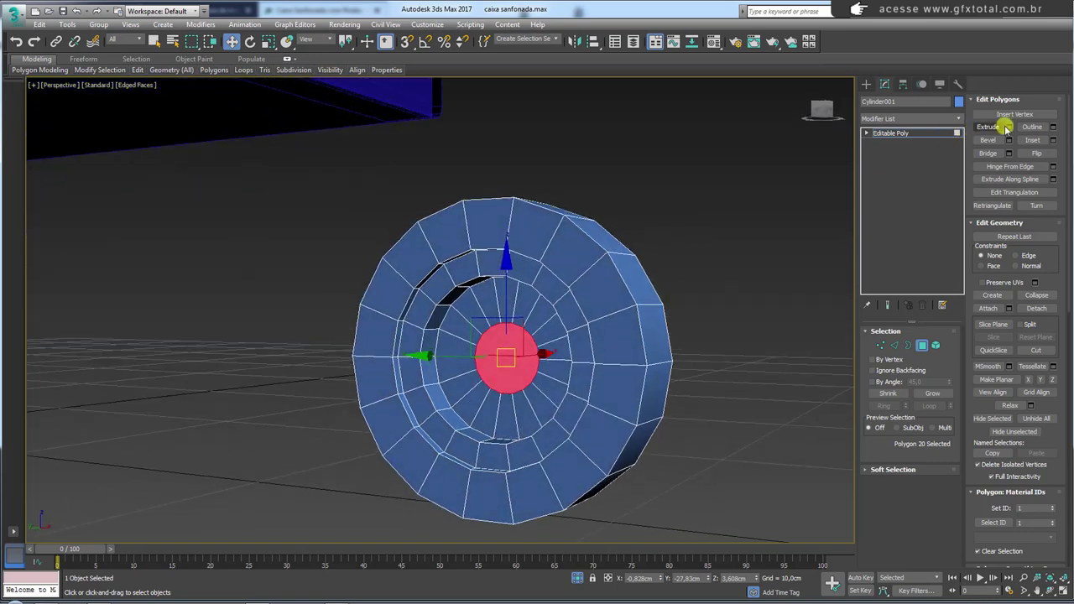
{"action": "left_click", "coordinate": [1007, 127]}
{"action": "left_click_drag", "start_coordinate": [450, 337], "coordinate": [458, 335]}
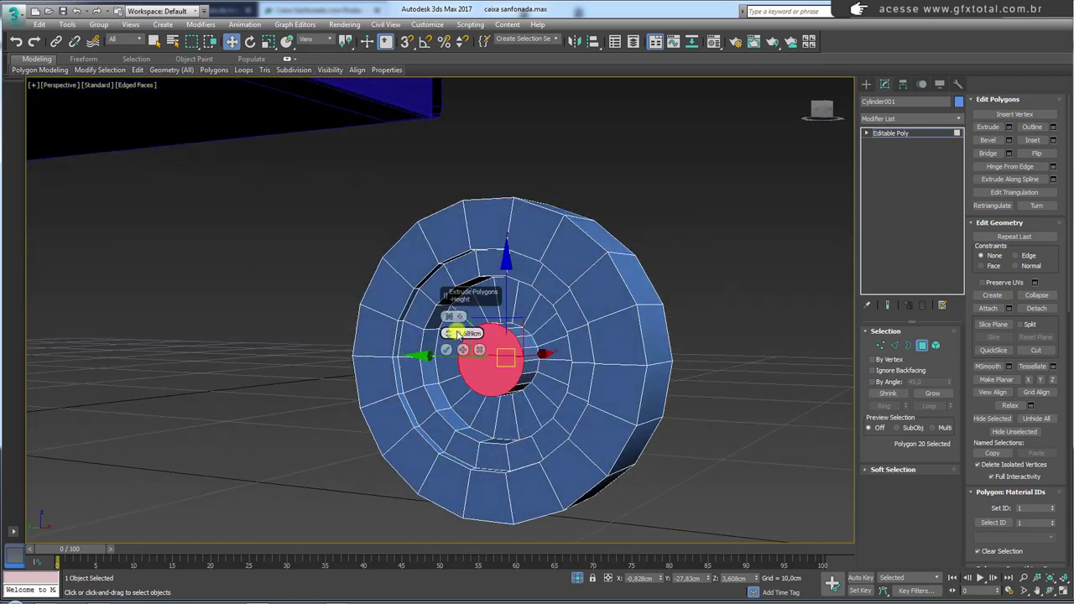
{"action": "left_click", "coordinate": [447, 353]}
Step: Inset the recessed face, scale it up to nearly fill the recess, and delete it
{"action": "middle_click_drag", "start_coordinate": [447, 352], "coordinate": [498, 334], "text": "alt"}
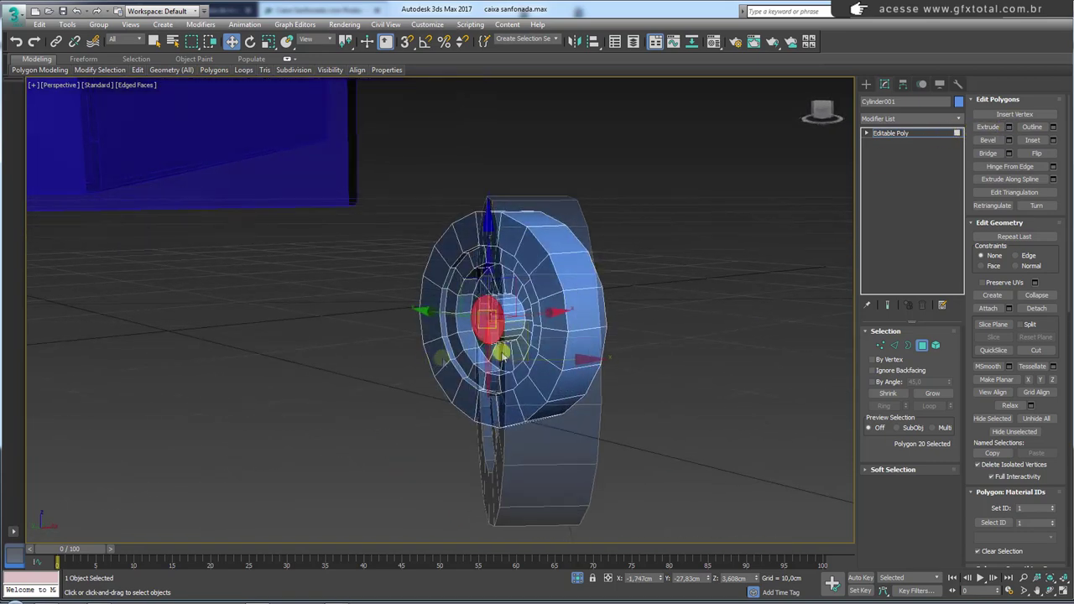
{"action": "scroll", "coordinate": [499, 333], "scroll_direction": "up", "scroll_amount": 2}
{"action": "scroll", "coordinate": [504, 327], "scroll_direction": "up", "scroll_amount": 2}
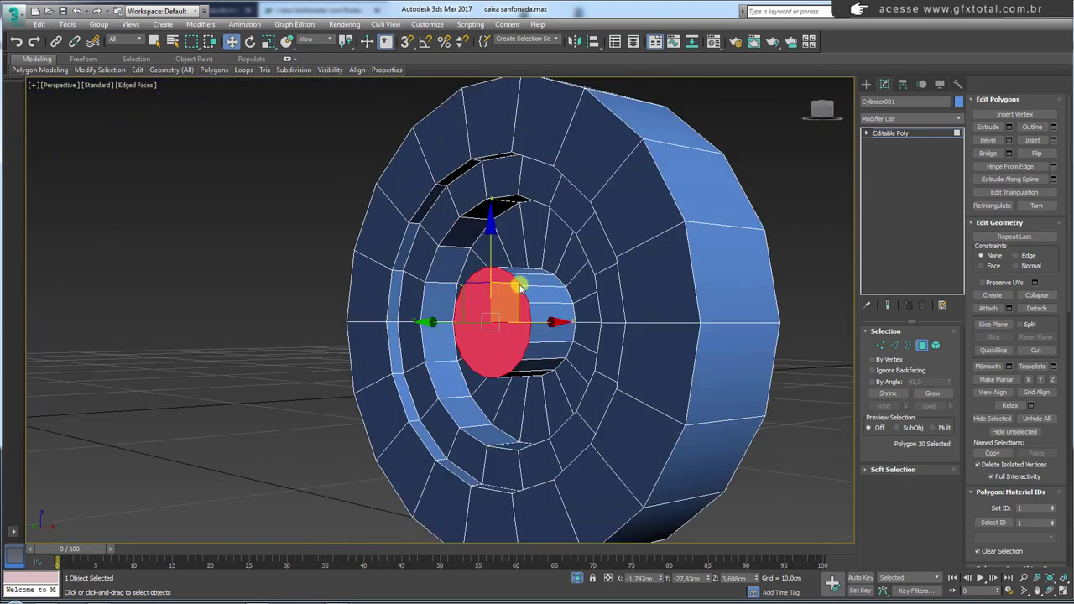
{"action": "scroll", "coordinate": [518, 328], "scroll_direction": "up", "scroll_amount": 3}
{"action": "middle_click_drag", "start_coordinate": [518, 328], "coordinate": [732, 243], "text": "alt"}
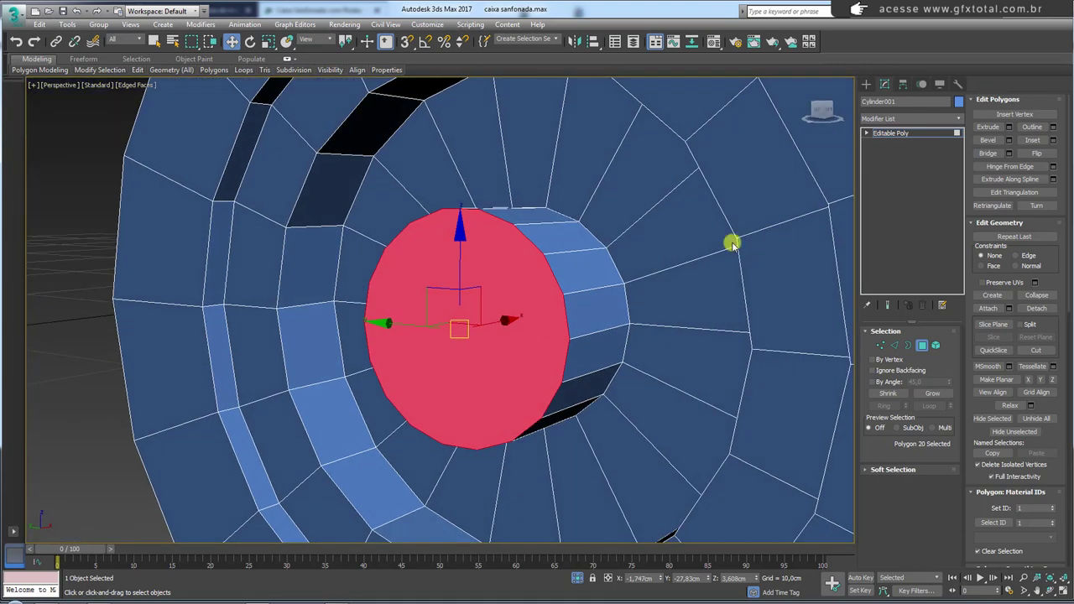
{"action": "left_click", "coordinate": [1032, 140]}
{"action": "mouse_move", "coordinate": [484, 338]}
{"action": "left_mouse_down"}
{"action": "mouse_move", "coordinate": [476, 352]}
{"action": "mouse_move", "coordinate": [486, 365]}
{"action": "left_mouse_up"}
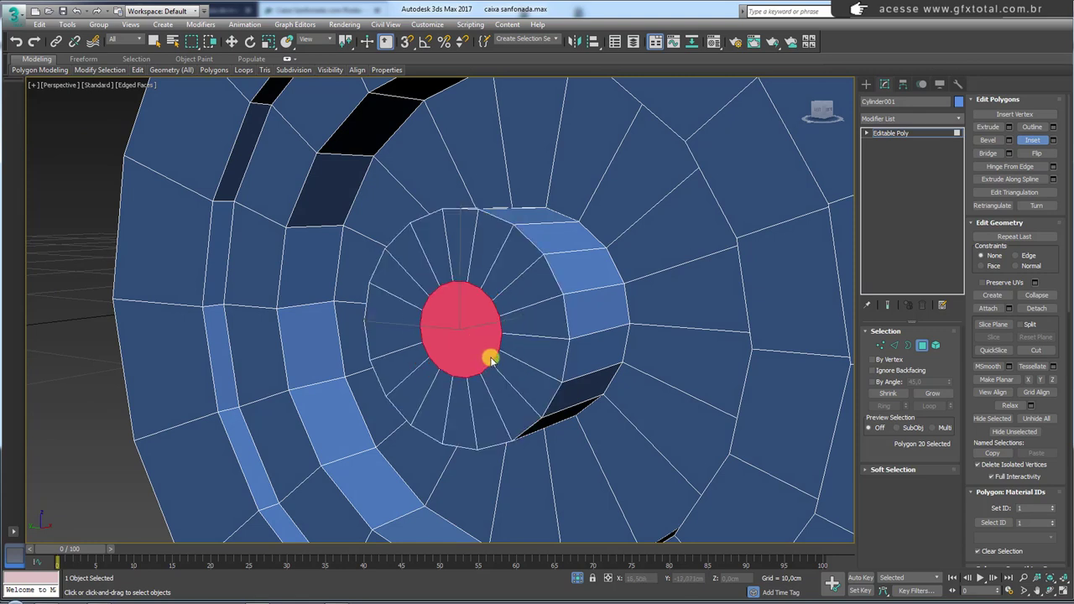
{"action": "key", "text": "r"}
{"action": "mouse_move", "coordinate": [455, 311]}
{"action": "left_mouse_down"}
{"action": "mouse_move", "coordinate": [481, 227]}
{"action": "mouse_move", "coordinate": [476, 248]}
{"action": "left_mouse_up"}
{"action": "key", "text": "Delete"}
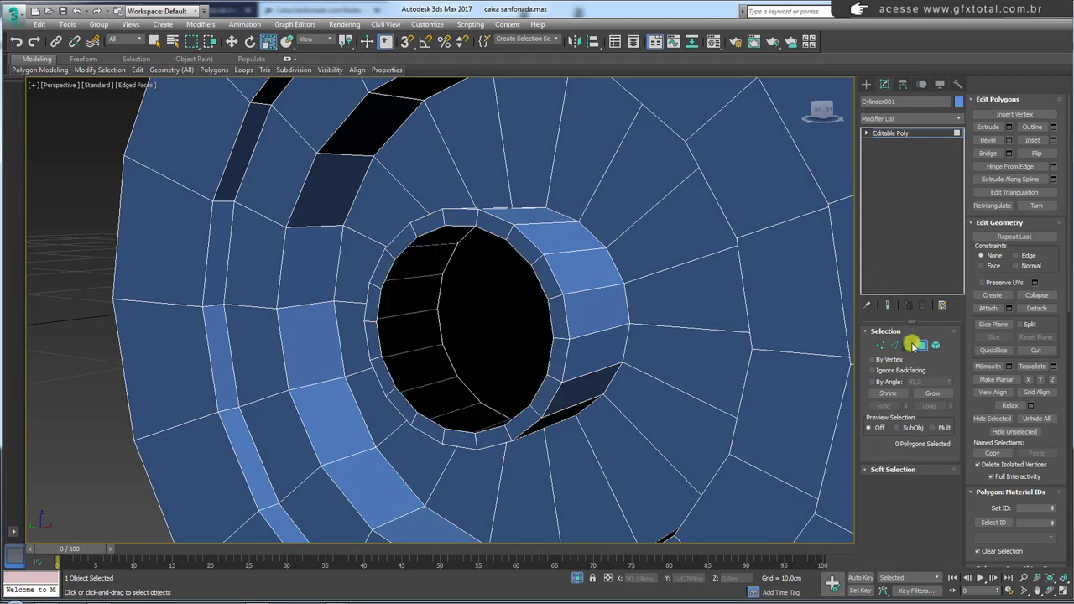
{"action": "left_click", "coordinate": [909, 345]}
Step: Delete the flat cap face on the wheel's opposite side
{"action": "left_click", "coordinate": [547, 314]}
{"action": "scroll", "coordinate": [546, 314], "scroll_direction": "down", "scroll_amount": 5}
{"action": "middle_click_drag", "start_coordinate": [540, 344], "coordinate": [526, 319], "text": "alt"}
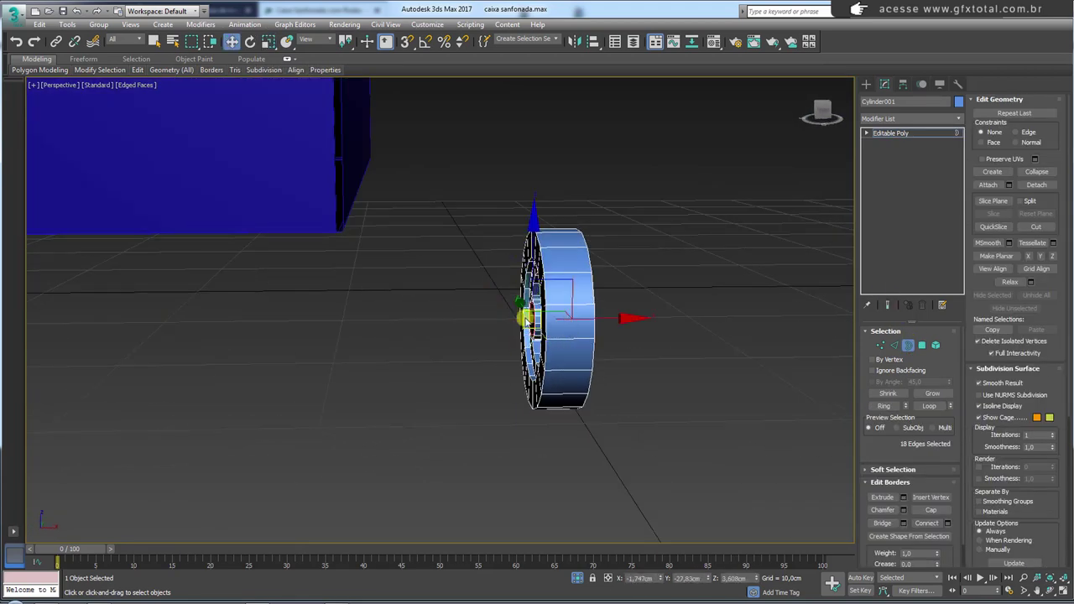
{"action": "mouse_move", "coordinate": [652, 316]}
{"action": "middle_mouse_down", "text": "alt"}
{"action": "mouse_move", "coordinate": [624, 333]}
{"action": "mouse_move", "coordinate": [853, 357]}
{"action": "middle_mouse_up", "text": "alt"}
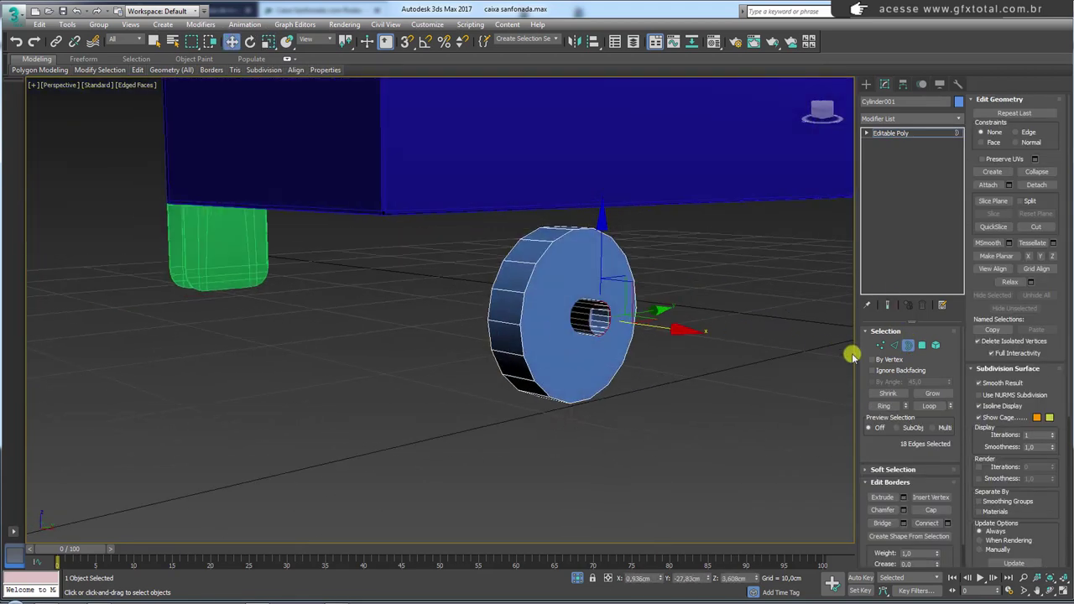
{"action": "left_click", "coordinate": [926, 347]}
{"action": "left_click", "coordinate": [580, 273]}
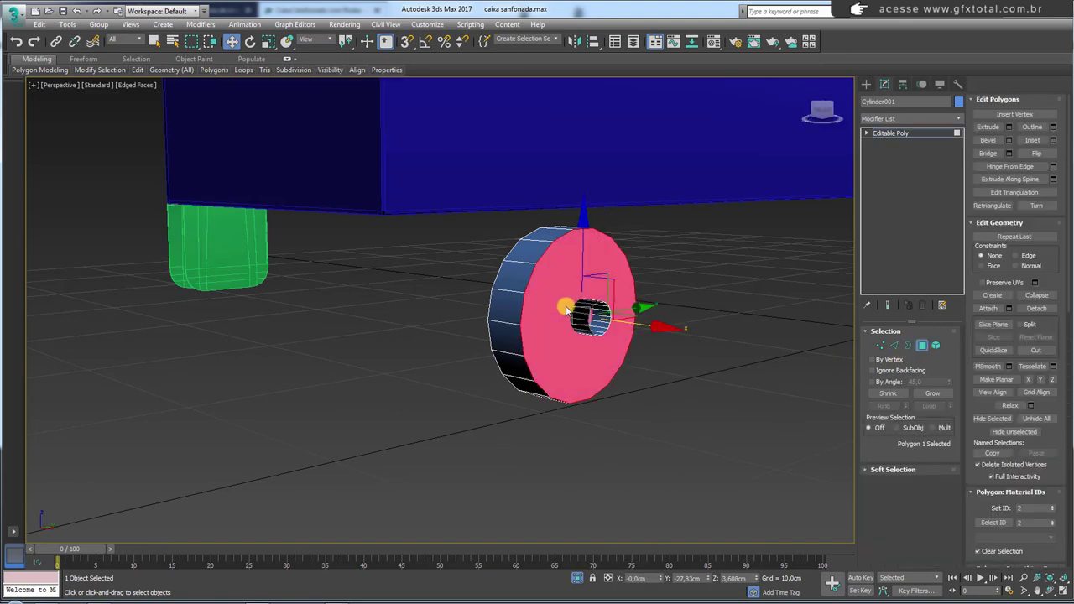
{"action": "key", "text": "Delete"}
Step: Select the wheel's outer rim edge loop and start a chamfer on it
{"action": "mouse_move", "coordinate": [551, 302]}
{"action": "middle_mouse_down", "text": "alt"}
{"action": "mouse_move", "coordinate": [647, 304]}
{"action": "mouse_move", "coordinate": [618, 324]}
{"action": "middle_mouse_up", "text": "alt"}
{"action": "scroll", "coordinate": [618, 324], "scroll_direction": "up", "scroll_amount": 4}
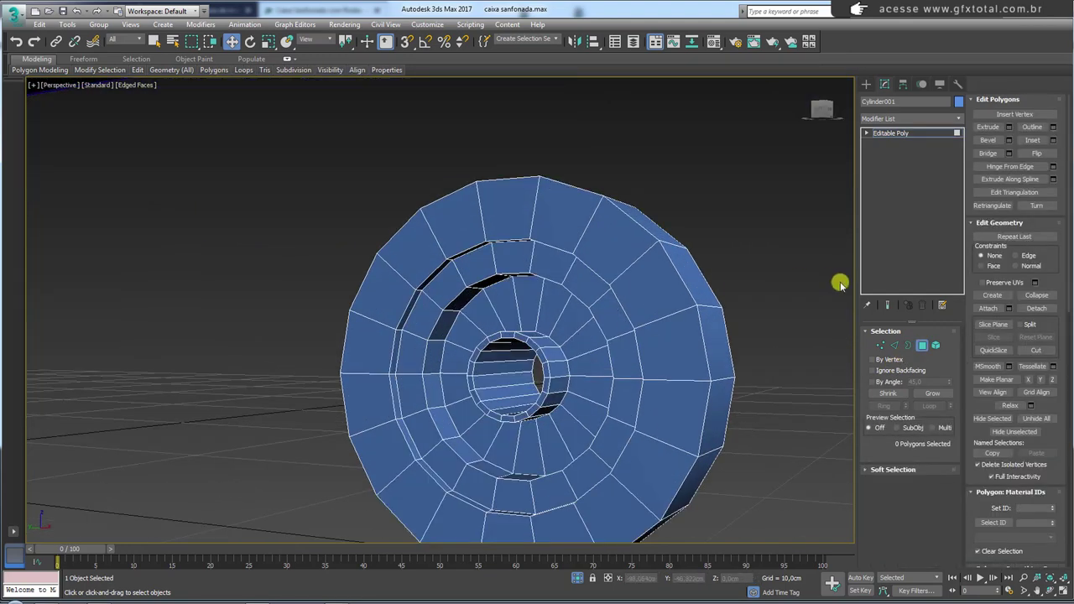
{"action": "left_click", "coordinate": [895, 345]}
{"action": "double_click", "coordinate": [696, 287]}
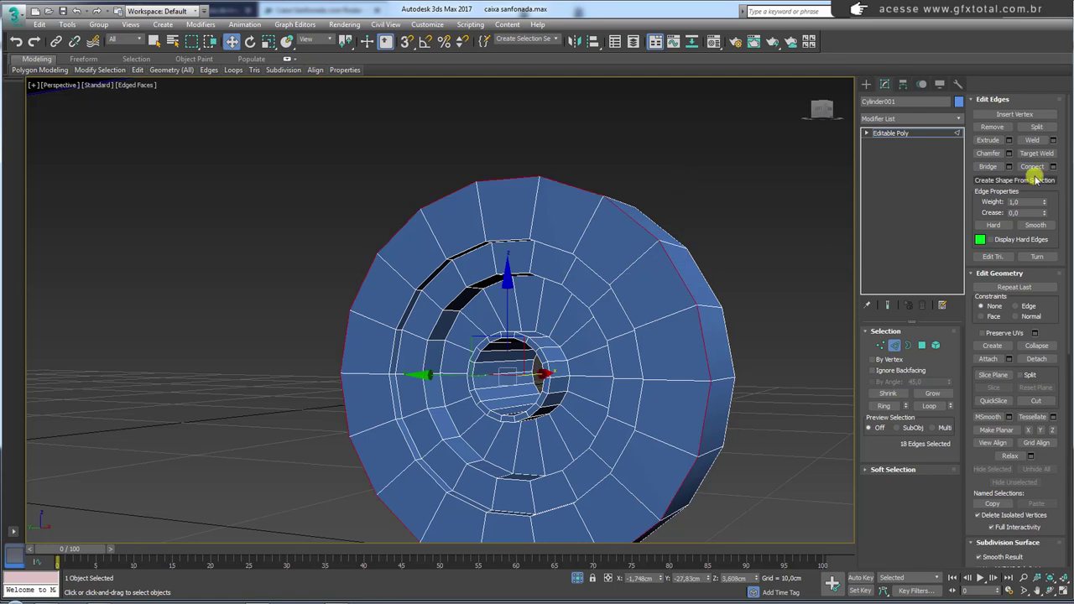
{"action": "left_click", "coordinate": [1008, 154]}
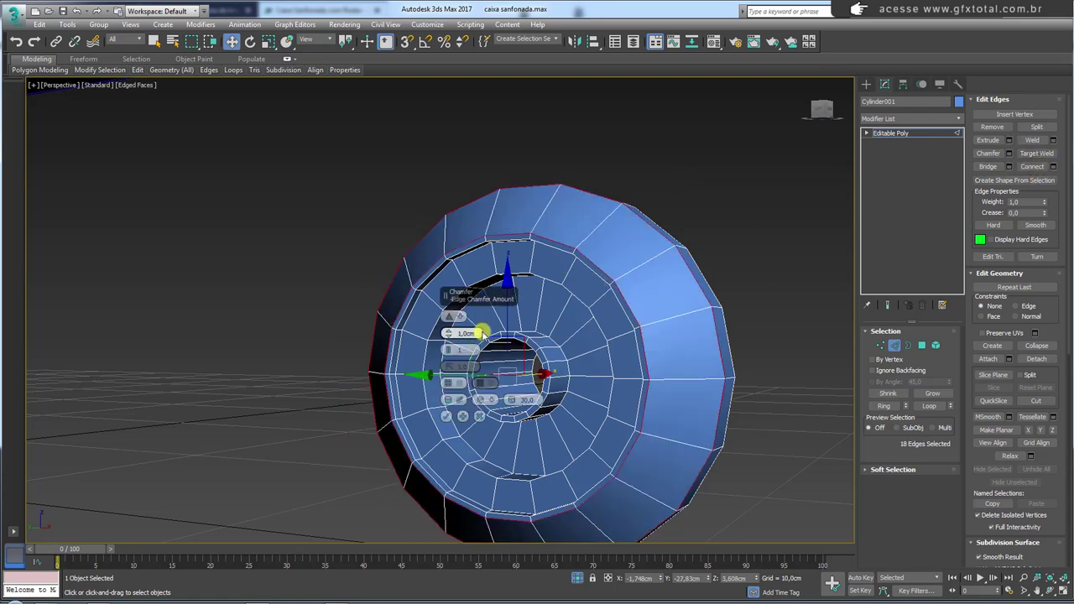
Step: Confirm the rim chamfer and connect one ring band with two pinched edge loops
{"action": "left_click_drag", "start_coordinate": [446, 335], "coordinate": [448, 344]}
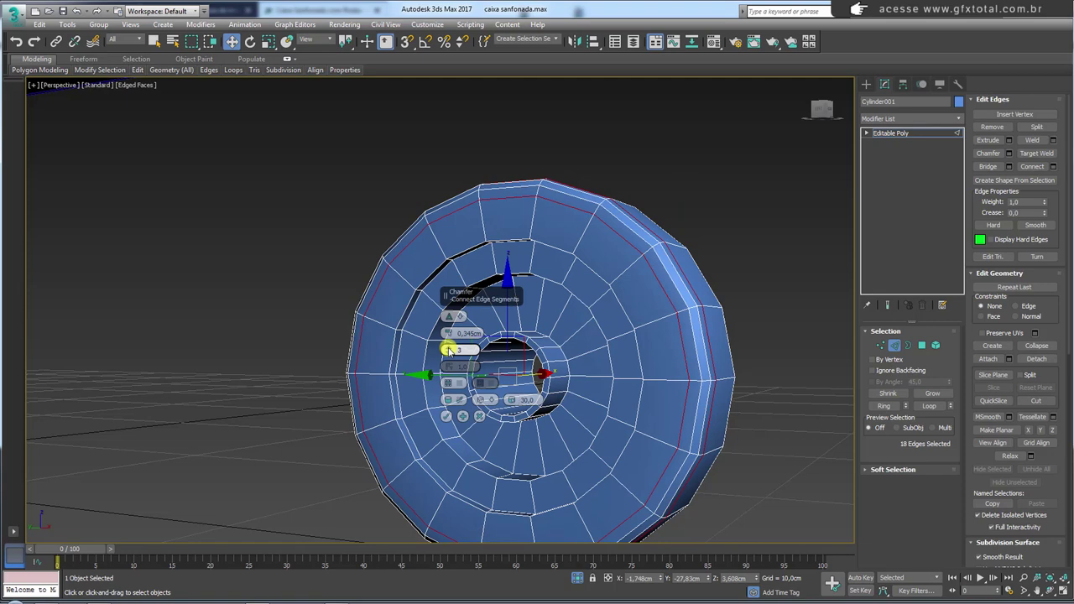
{"action": "left_click", "coordinate": [446, 416]}
{"action": "scroll", "coordinate": [640, 278], "scroll_direction": "up", "scroll_amount": 2}
{"action": "scroll", "coordinate": [604, 285], "scroll_direction": "up", "scroll_amount": 4}
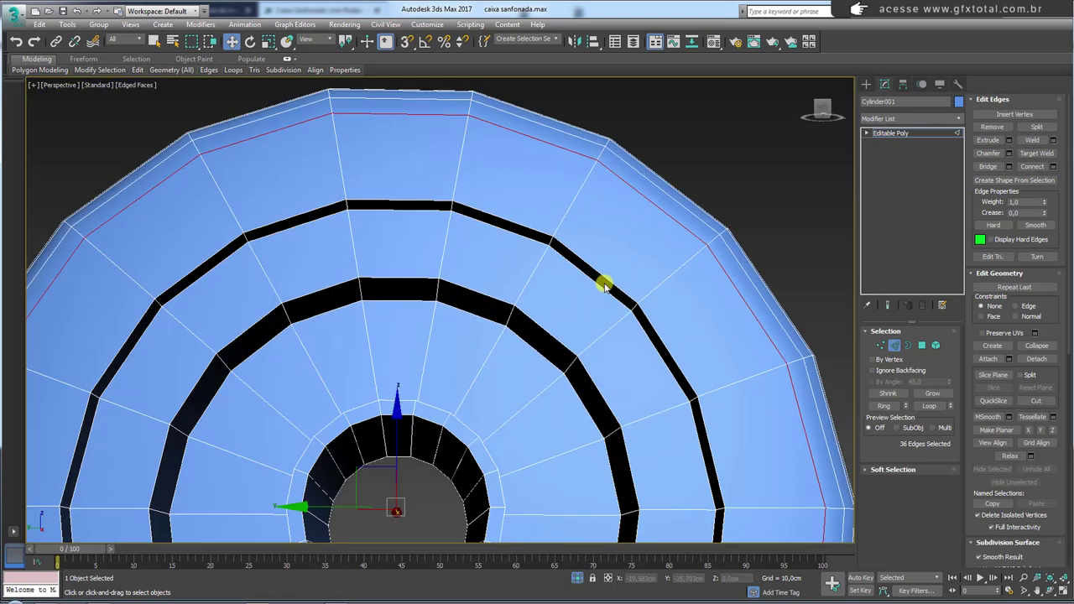
{"action": "mouse_move", "coordinate": [603, 288]}
{"action": "middle_mouse_down", "text": "alt"}
{"action": "mouse_move", "coordinate": [587, 256]}
{"action": "mouse_move", "coordinate": [539, 302]}
{"action": "middle_mouse_up", "text": "alt"}
{"action": "left_click", "coordinate": [541, 307]}
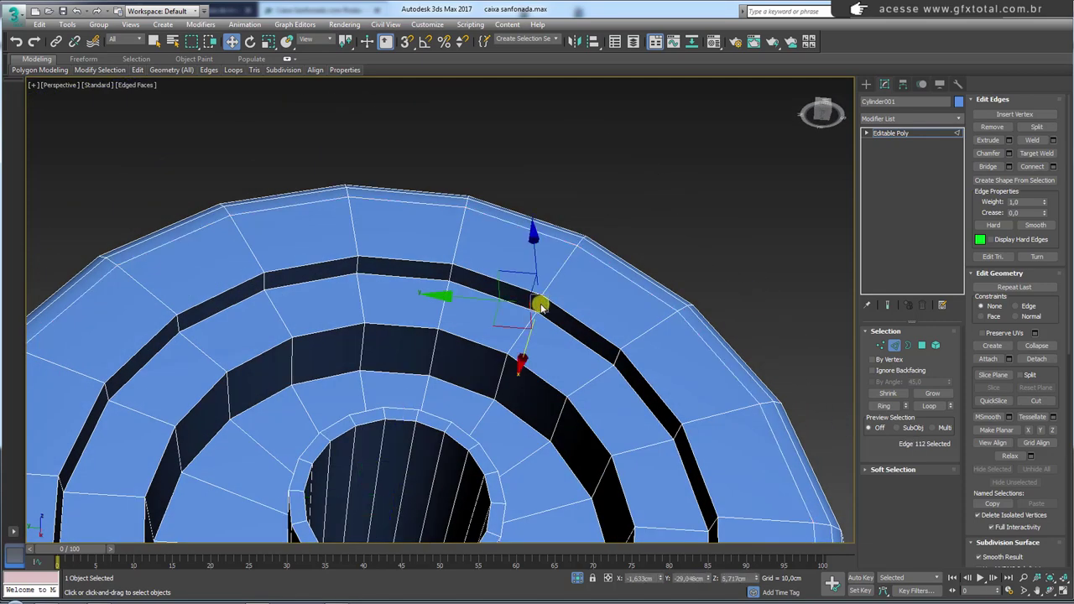
{"action": "left_click", "coordinate": [883, 405]}
{"action": "left_click", "coordinate": [1057, 166]}
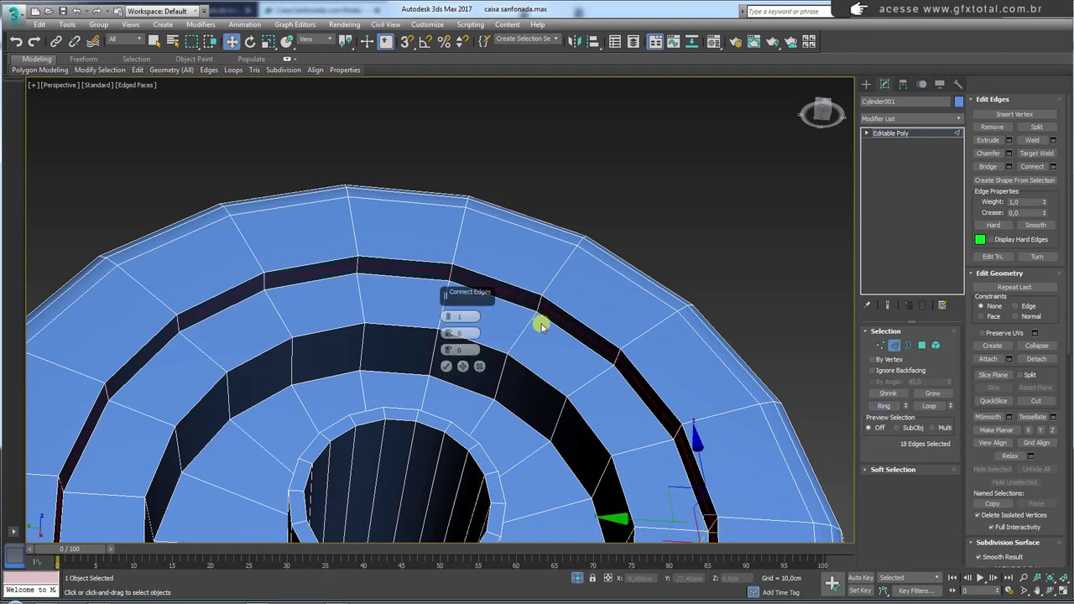
{"action": "left_click_drag", "start_coordinate": [438, 319], "coordinate": [449, 297]}
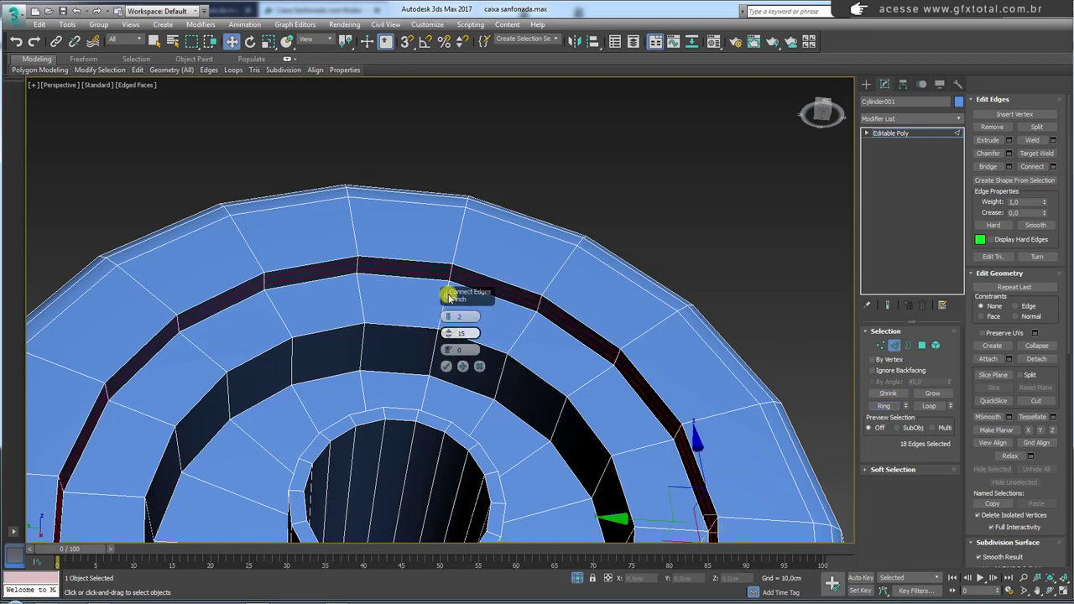
{"action": "left_click", "coordinate": [446, 367]}
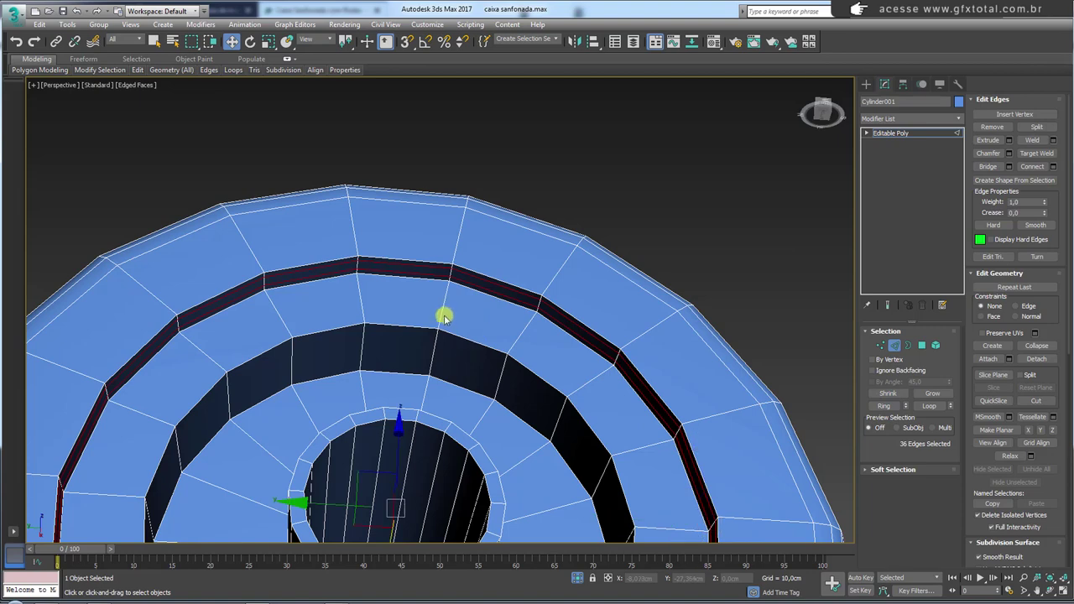
Step: Connect two more ring bands with a pair of spread-apart loops
{"action": "left_click", "coordinate": [441, 318]}
{"action": "left_click", "coordinate": [434, 351], "text": "ctrl"}
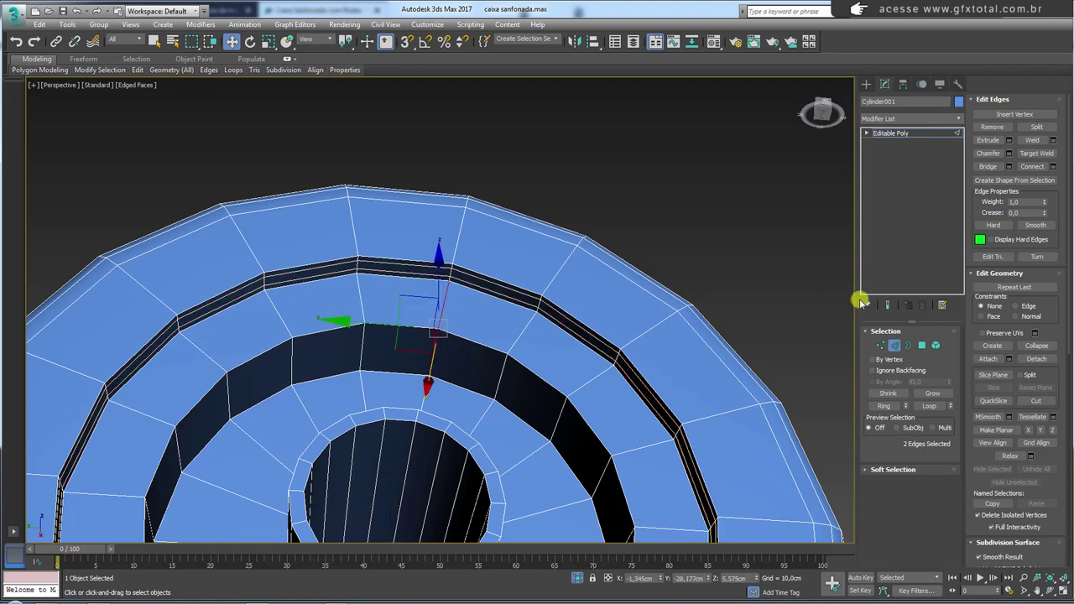
{"action": "left_click", "coordinate": [884, 406]}
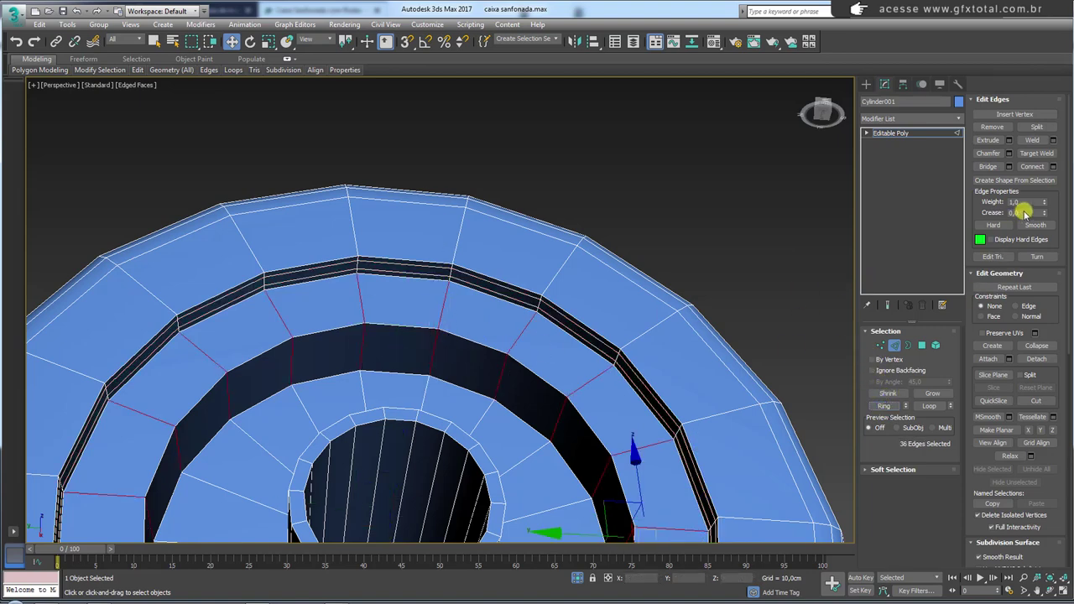
{"action": "left_click", "coordinate": [1051, 167]}
{"action": "left_click_drag", "start_coordinate": [451, 333], "coordinate": [460, 231]}
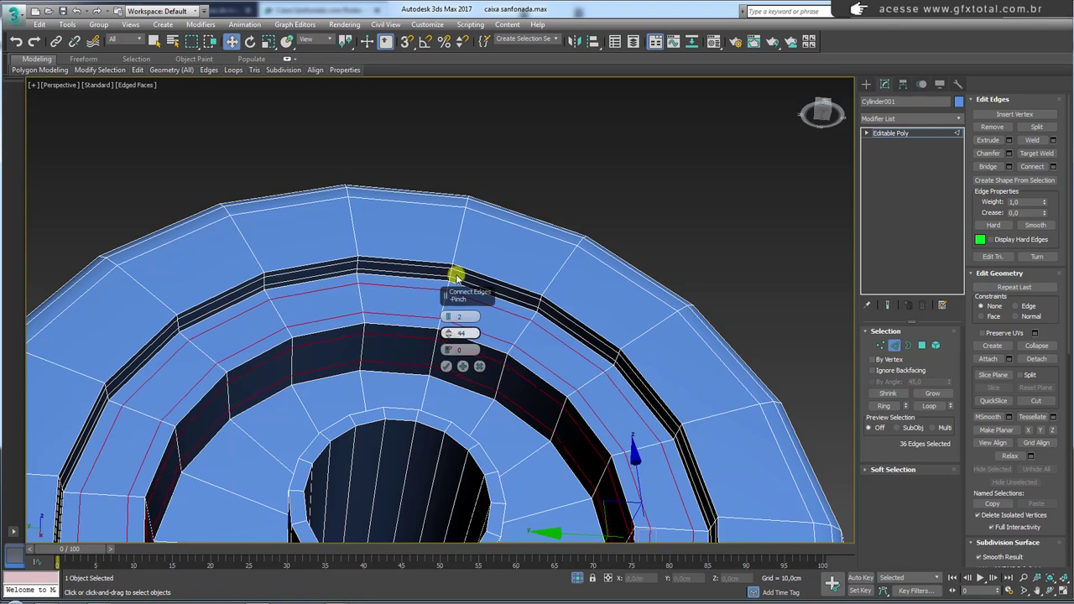
{"action": "left_click", "coordinate": [445, 366]}
Step: Chamfer the edge loop around the hub rim
{"action": "middle_click_drag", "start_coordinate": [477, 372], "coordinate": [438, 447], "text": "alt"}
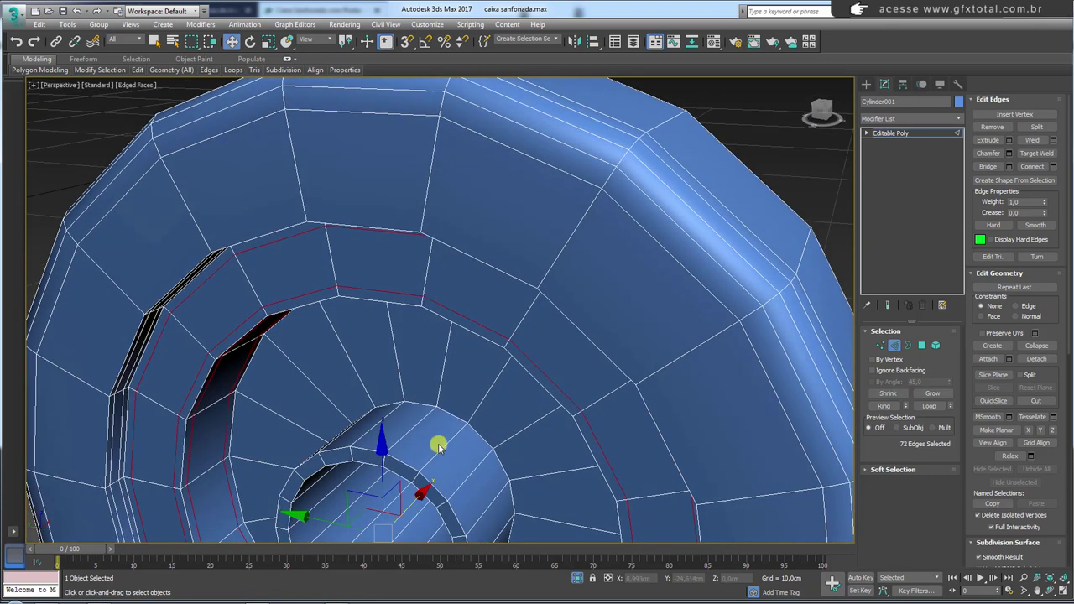
{"action": "double_click", "coordinate": [457, 419]}
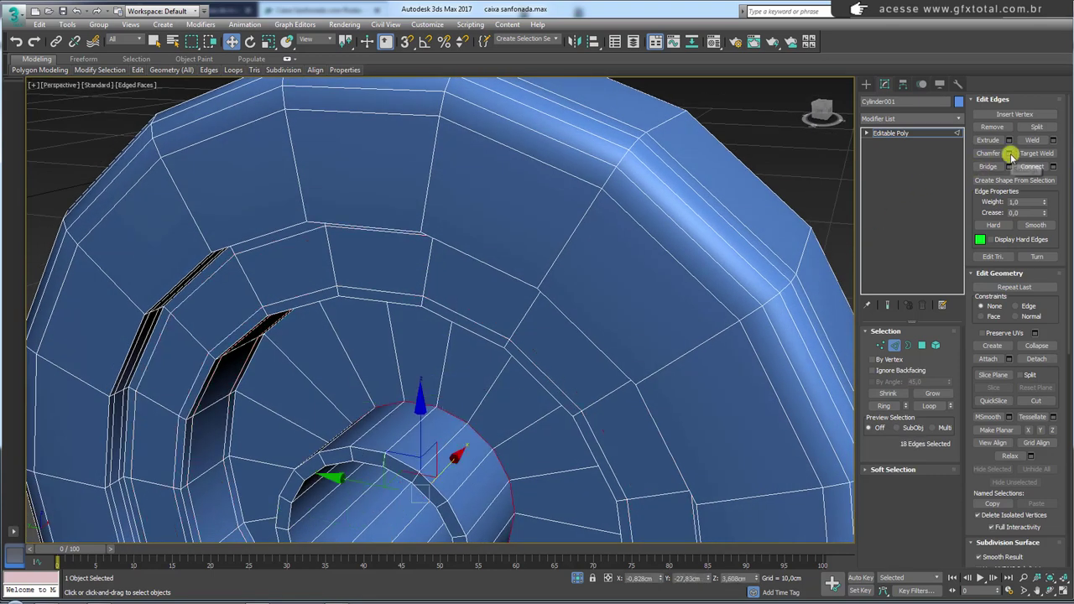
{"action": "left_click", "coordinate": [1009, 154]}
{"action": "left_click", "coordinate": [446, 416]}
Step: Add two sets of connecting loops around the ring inside the hole
{"action": "mouse_move", "coordinate": [446, 417]}
{"action": "middle_mouse_down", "text": "alt"}
{"action": "mouse_move", "coordinate": [542, 238]}
{"action": "mouse_move", "coordinate": [534, 247]}
{"action": "middle_mouse_up", "text": "alt"}
{"action": "left_click", "coordinate": [545, 248]}
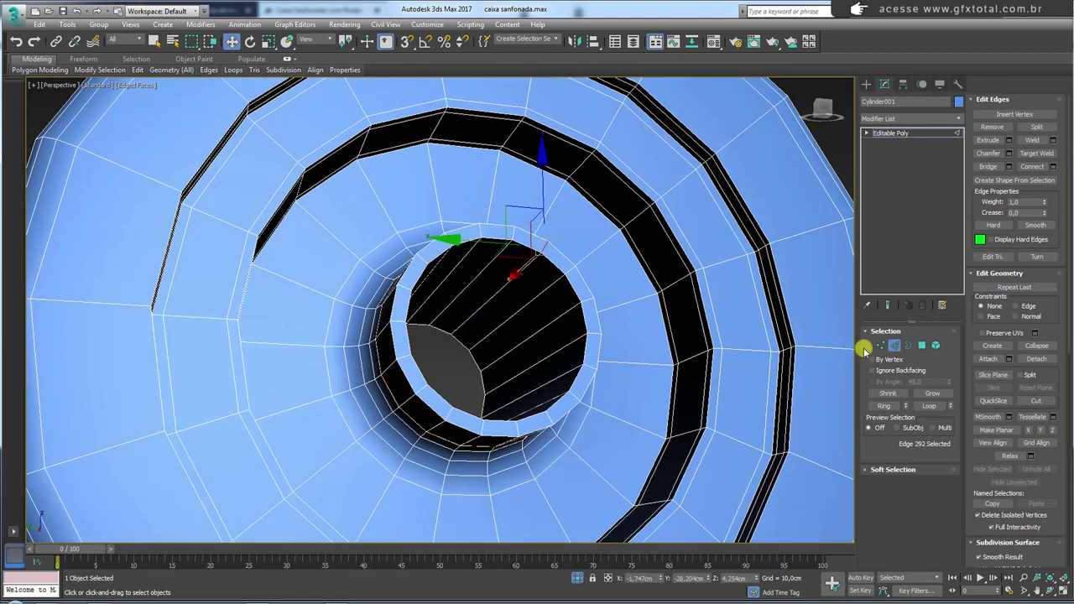
{"action": "left_click", "coordinate": [885, 406]}
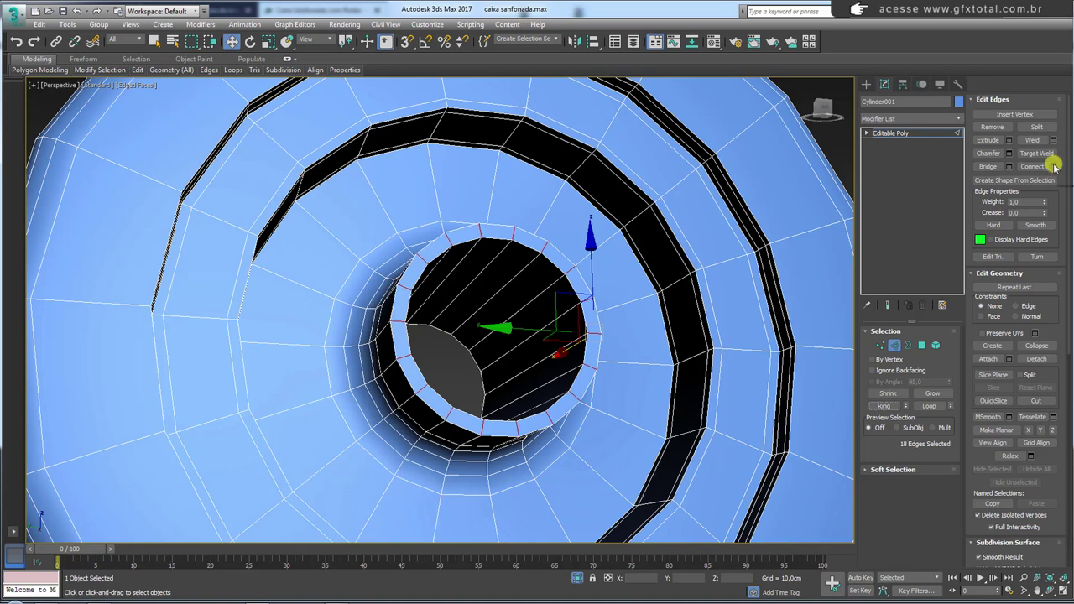
{"action": "left_click", "coordinate": [1053, 166]}
{"action": "left_click", "coordinate": [445, 365]}
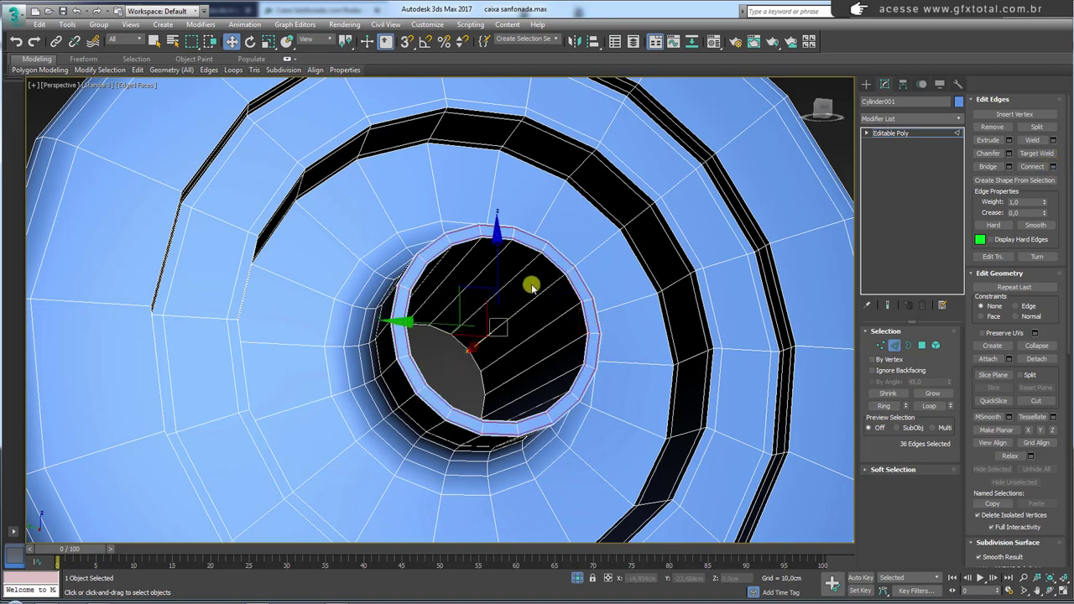
{"action": "left_click", "coordinate": [547, 286]}
{"action": "left_click", "coordinate": [886, 405]}
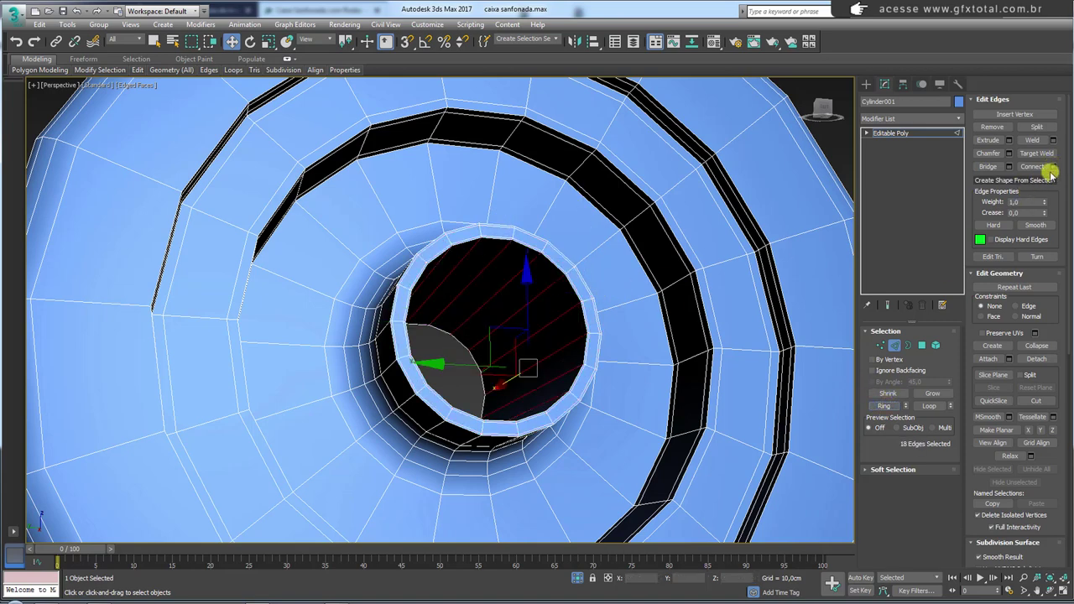
{"action": "left_click", "coordinate": [1053, 166]}
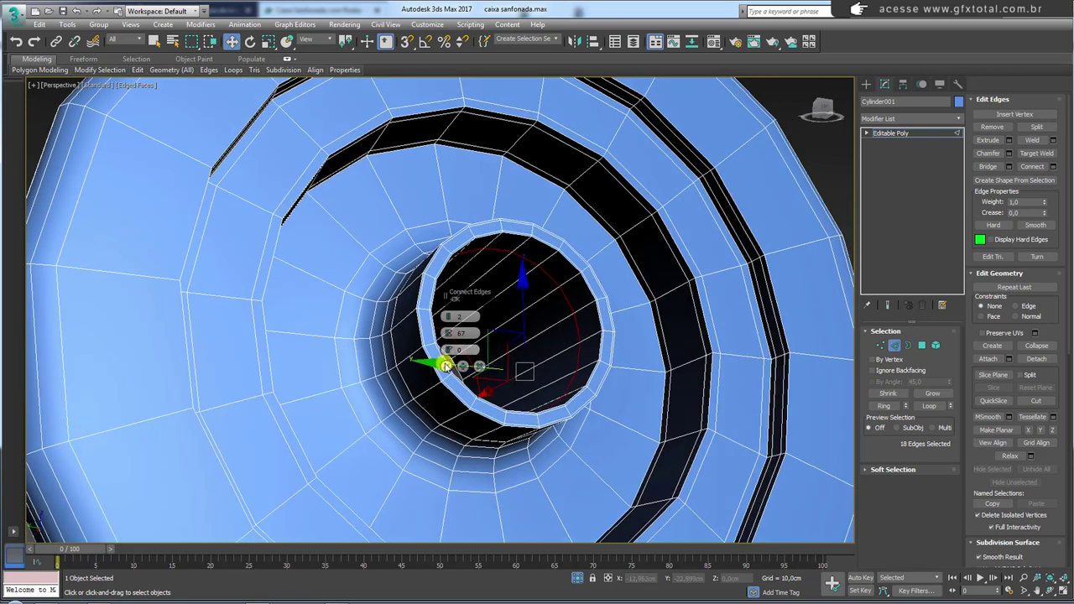
{"action": "left_click", "coordinate": [446, 365]}
Step: Select the inner ring's edge loop and view the cylinder from an angle
{"action": "double_click", "coordinate": [456, 362]}
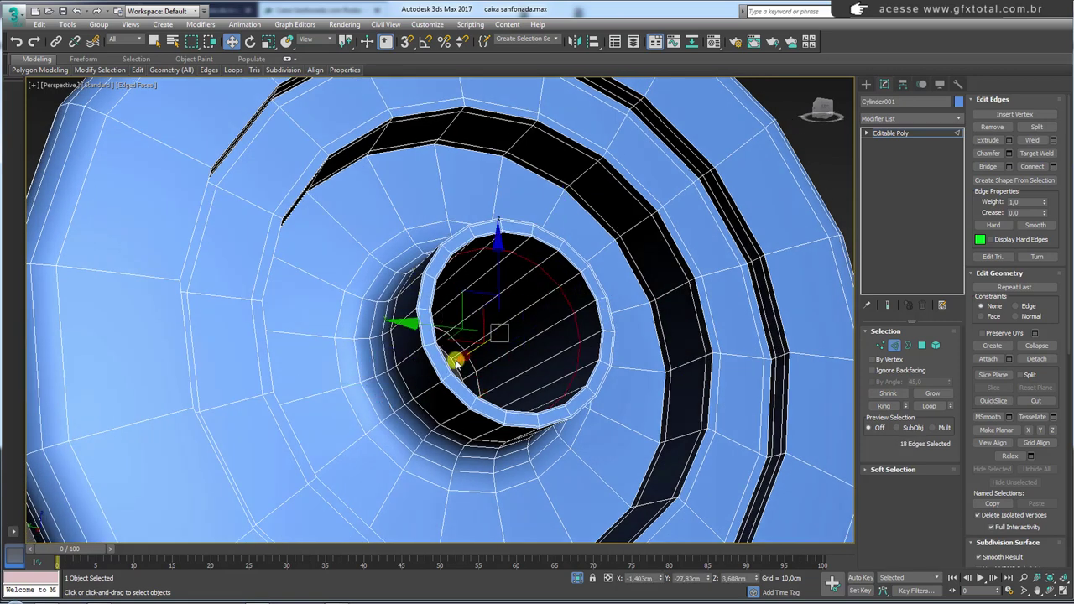
{"action": "middle_click_drag", "start_coordinate": [457, 357], "coordinate": [476, 360], "text": "alt"}
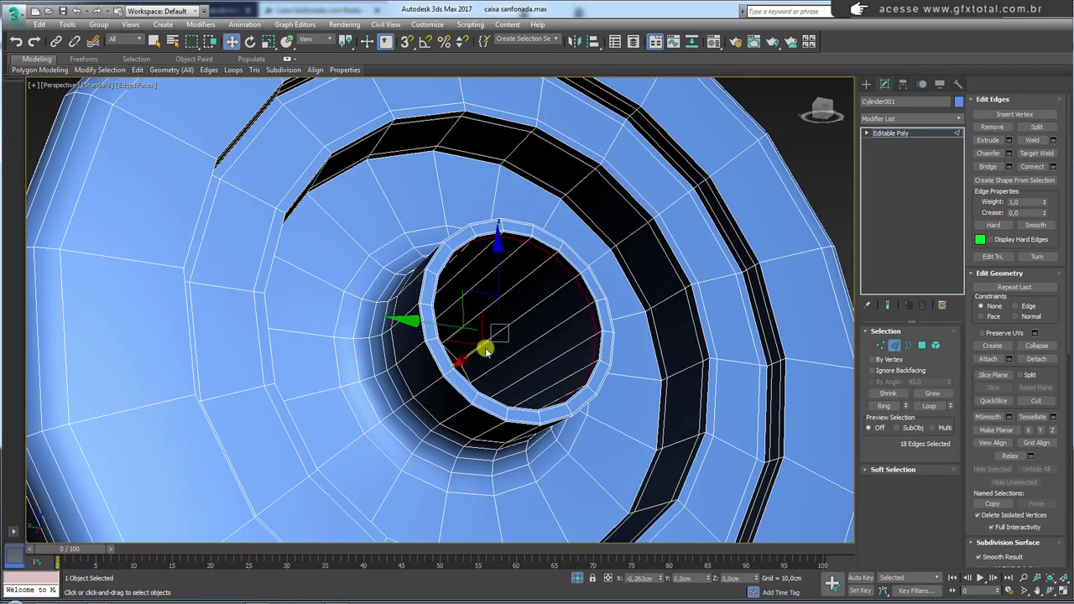
{"action": "scroll", "coordinate": [485, 347], "scroll_direction": "down", "scroll_amount": 5}
{"action": "mouse_move", "coordinate": [510, 401]}
{"action": "middle_mouse_down", "text": "alt"}
{"action": "mouse_move", "coordinate": [522, 359]}
{"action": "mouse_move", "coordinate": [457, 309]}
{"action": "middle_mouse_up", "text": "alt"}
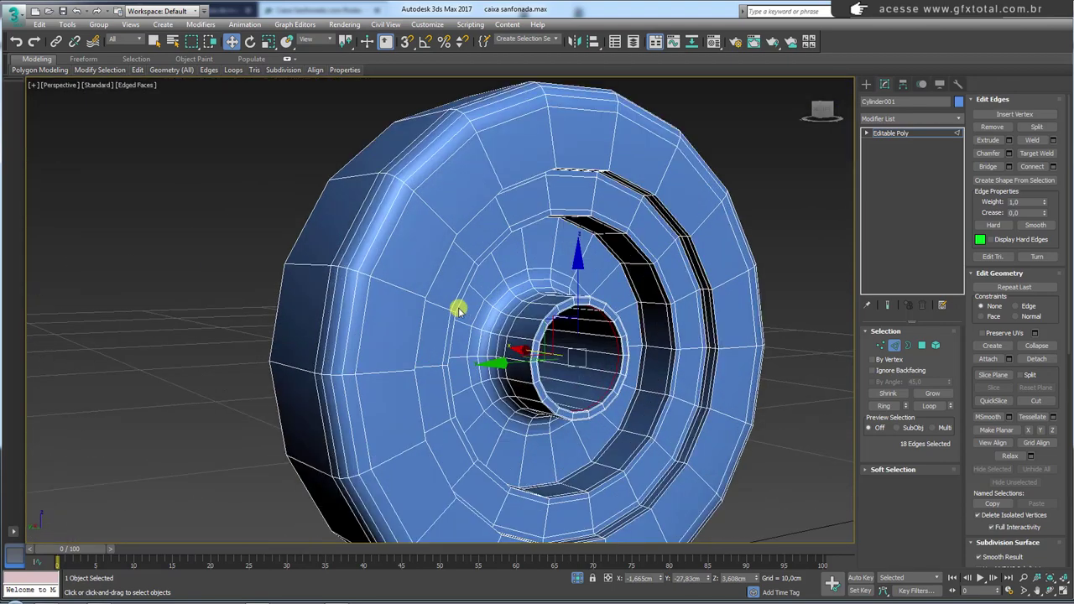
Step: Compare the model against the wheel's reference photo
{"action": "scroll", "coordinate": [641, 344], "scroll_direction": "down", "scroll_amount": 2}
{"action": "scroll", "coordinate": [633, 347], "scroll_direction": "down", "scroll_amount": 5}
{"action": "scroll", "coordinate": [609, 347], "scroll_direction": "down", "scroll_amount": 3}
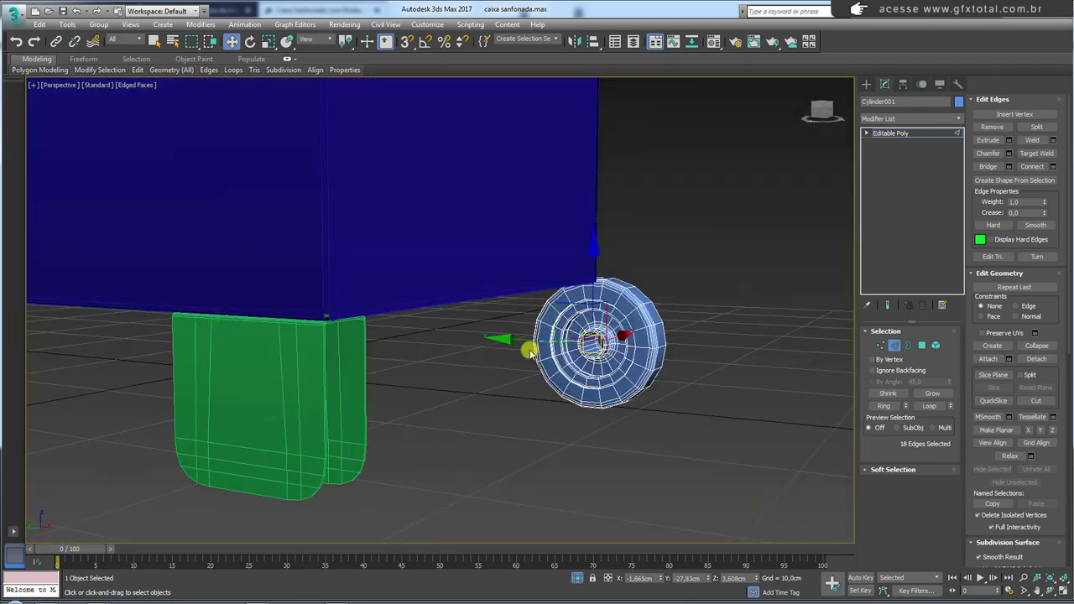
{"action": "left_click", "coordinate": [342, 600]}
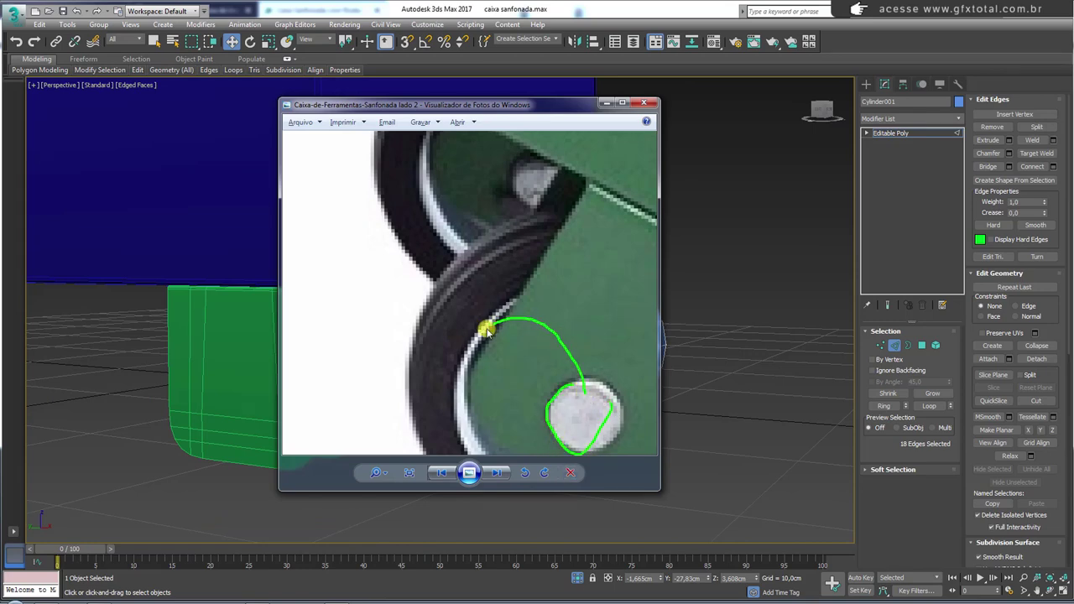
{"action": "key", "text": "alt+Tab"}
{"action": "scroll", "coordinate": [587, 347], "scroll_direction": "up", "scroll_amount": 4}
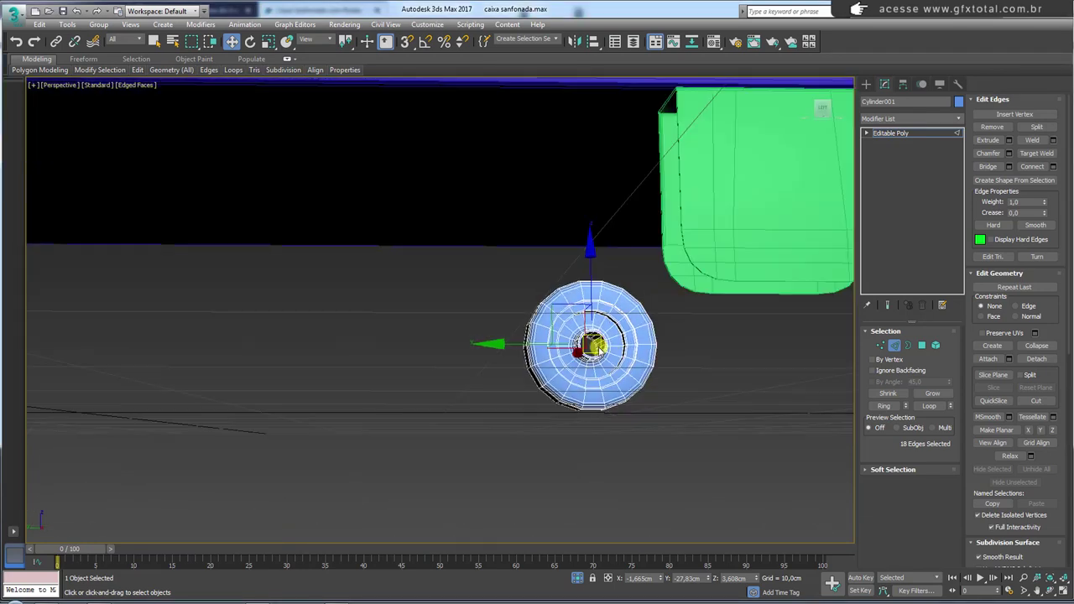
{"action": "scroll", "coordinate": [591, 352], "scroll_direction": "up", "scroll_amount": 5}
Step: Delete the cap face covering the hole and select the inner hole border
{"action": "left_click", "coordinate": [585, 328]}
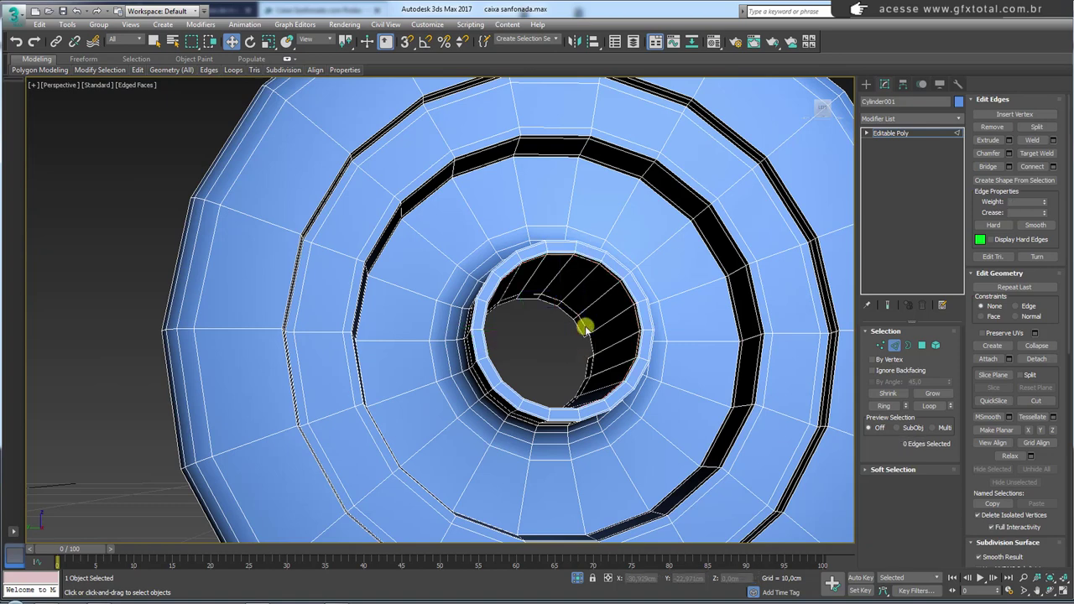
{"action": "left_click", "coordinate": [905, 345]}
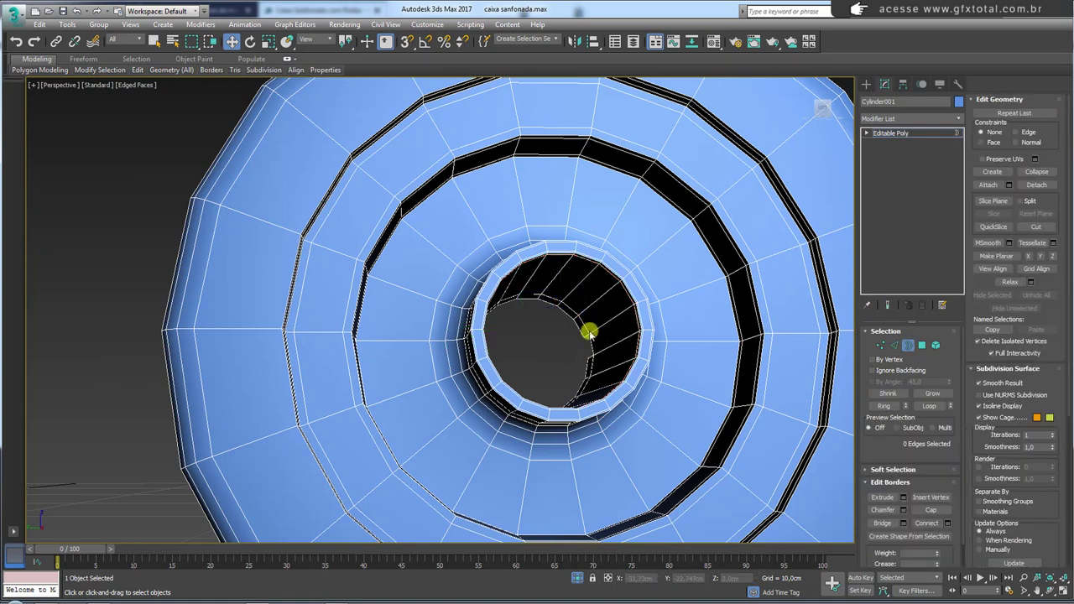
{"action": "left_click", "coordinate": [582, 330]}
{"action": "left_click", "coordinate": [584, 331]}
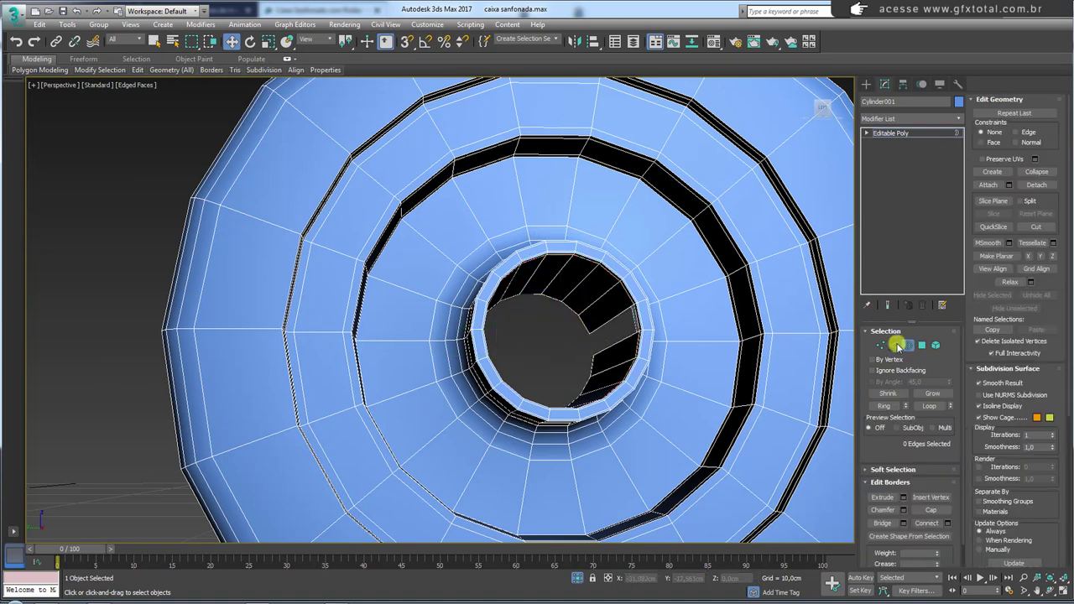
{"action": "left_click", "coordinate": [894, 345]}
{"action": "left_click", "coordinate": [606, 327]}
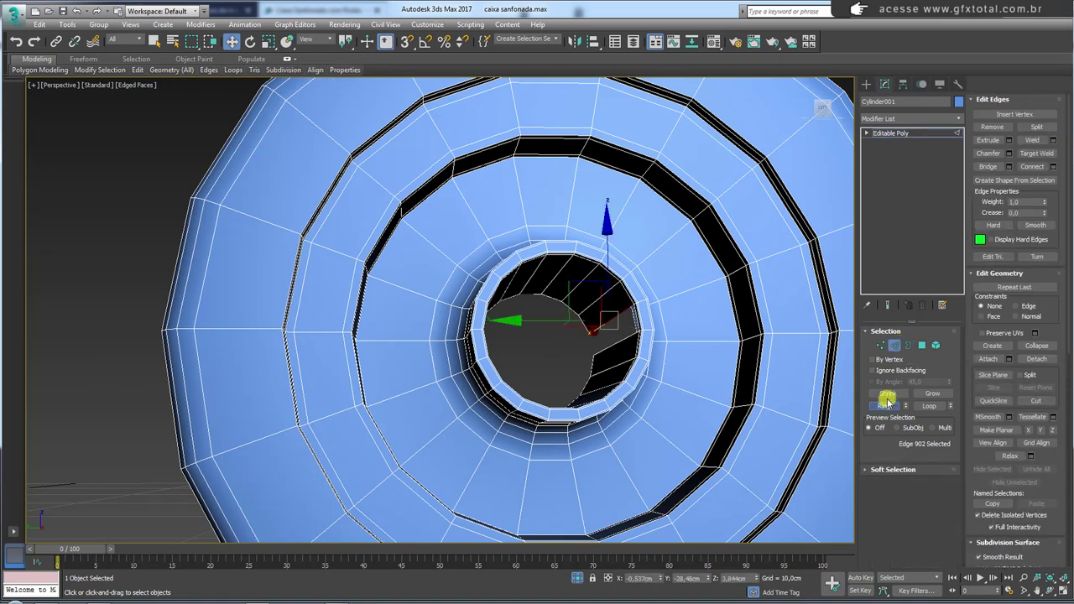
{"action": "left_click", "coordinate": [921, 344]}
{"action": "key", "text": "Delete"}
{"action": "left_click", "coordinate": [908, 345]}
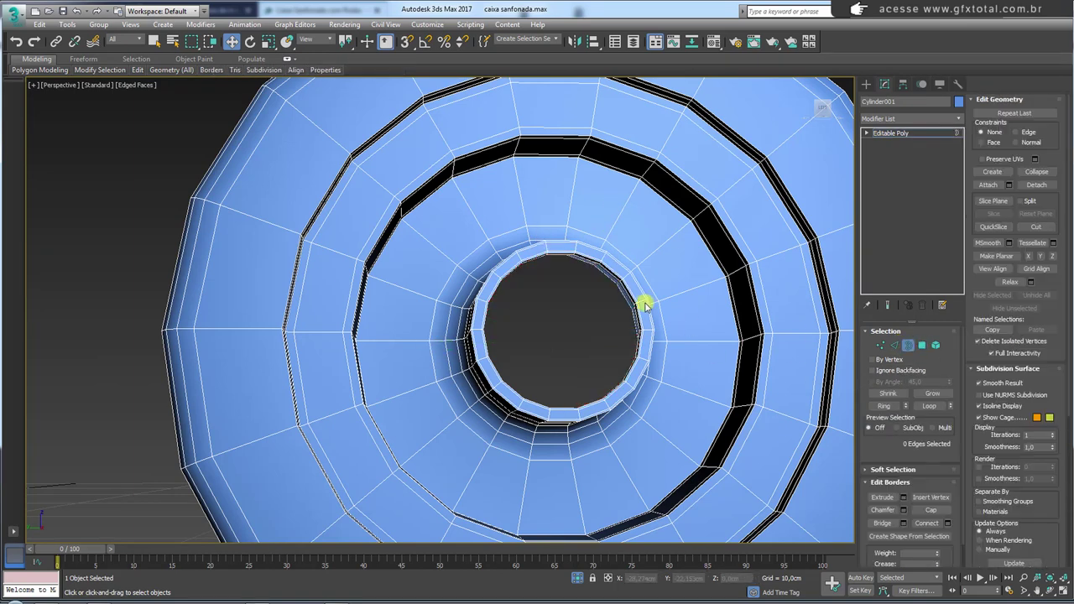
{"action": "left_click", "coordinate": [630, 297]}
Step: Extrude the hole border outward into a hub and shrink its end to about 76%
{"action": "key", "text": "r"}
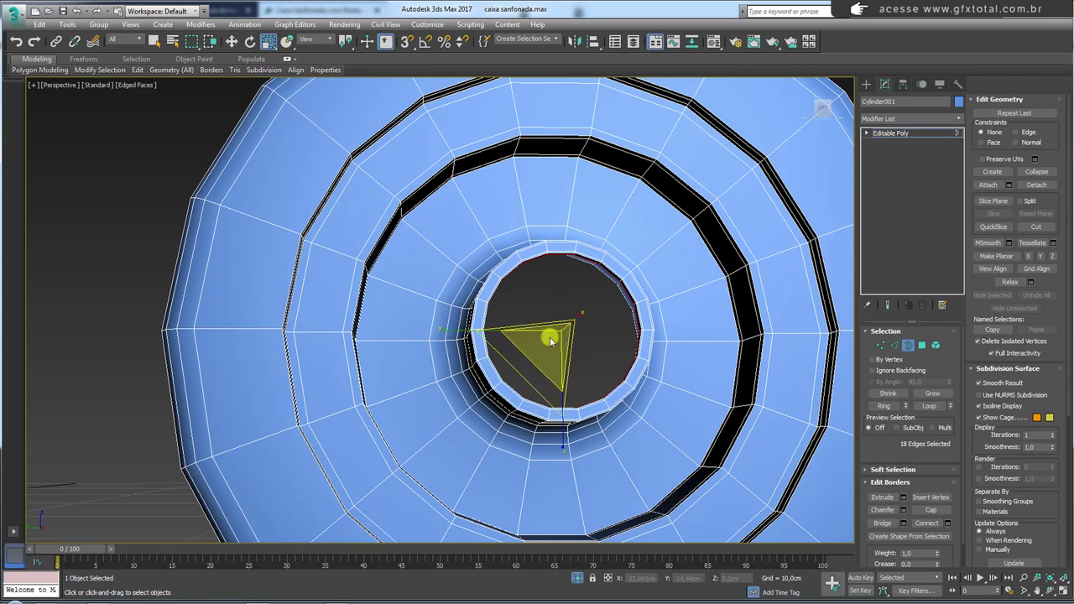
{"action": "middle_click_drag", "start_coordinate": [537, 345], "coordinate": [611, 347], "text": "alt"}
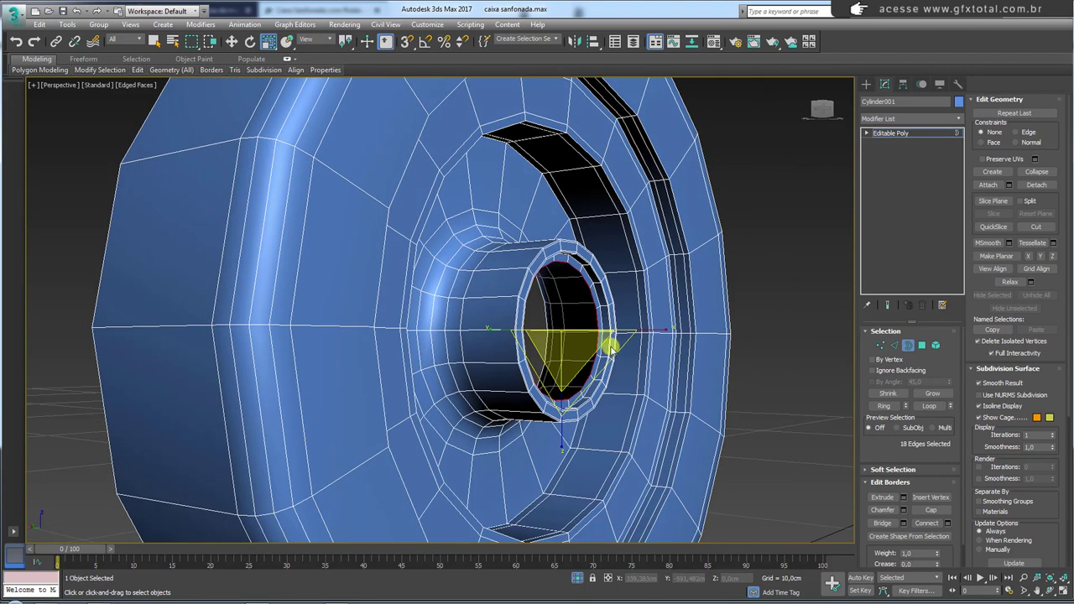
{"action": "key", "text": "w"}
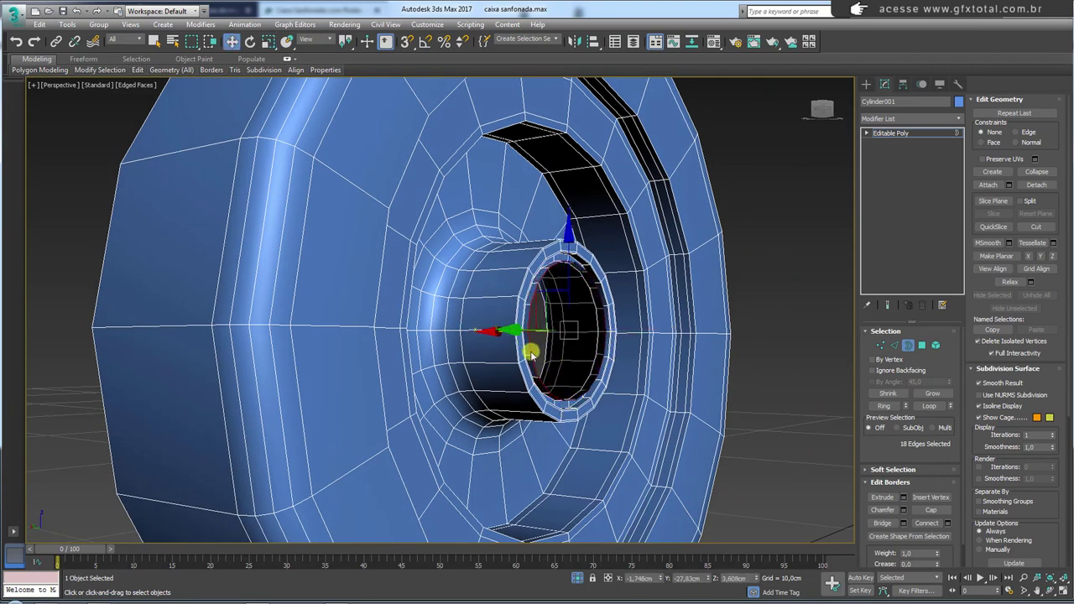
{"action": "scroll", "coordinate": [520, 337], "scroll_direction": "up", "scroll_amount": 3}
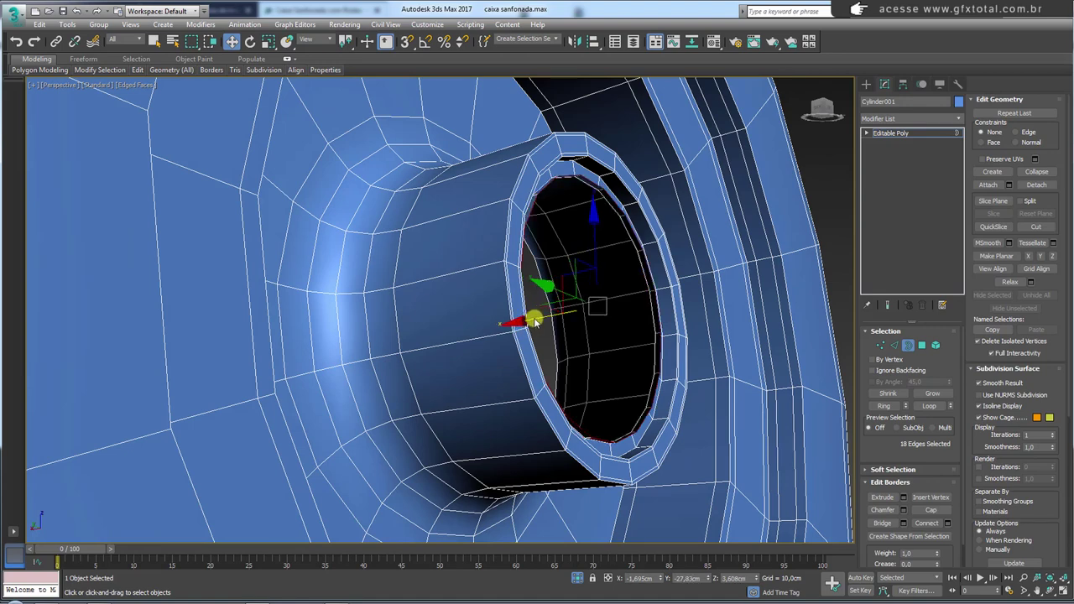
{"action": "left_click_drag", "start_coordinate": [525, 327], "coordinate": [632, 313], "text": "shift"}
{"action": "middle_click_drag", "start_coordinate": [632, 313], "coordinate": [625, 311], "text": "alt"}
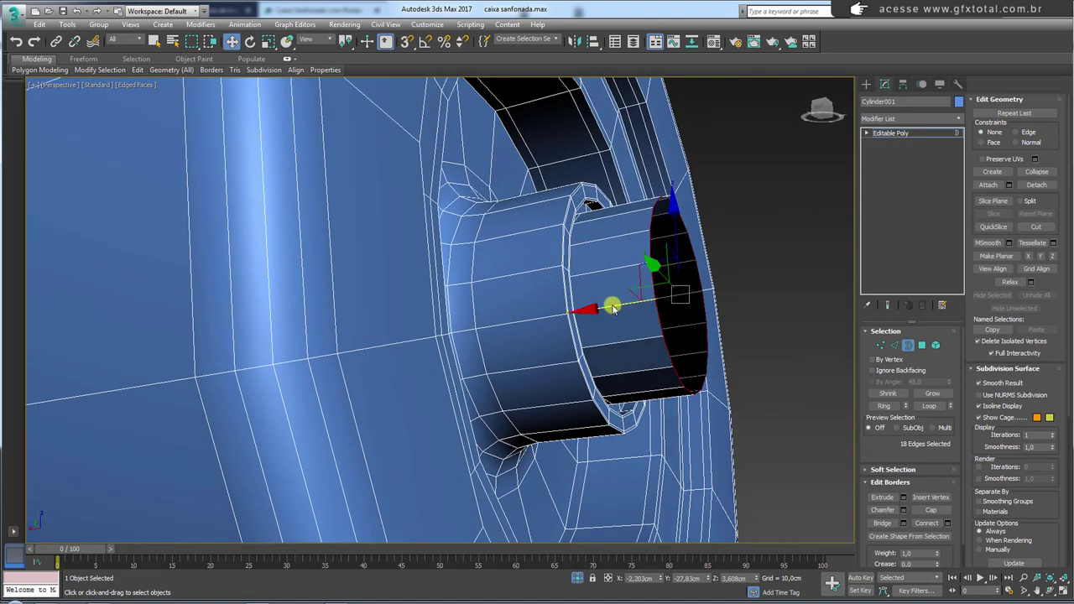
{"action": "key", "text": "r"}
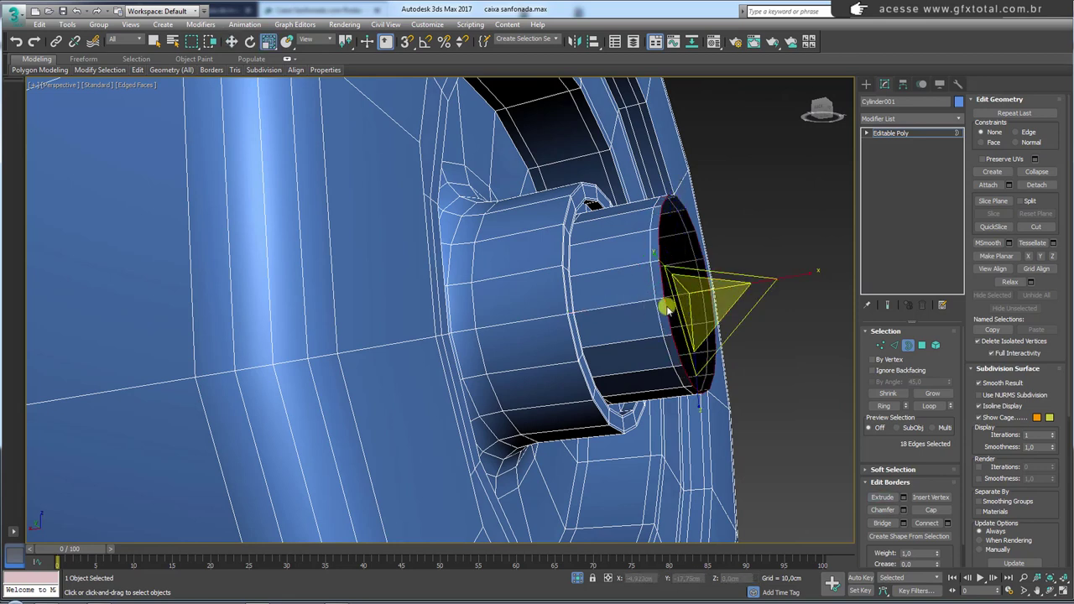
{"action": "key", "text": "w"}
{"action": "key", "text": "e"}
{"action": "key", "text": "r"}
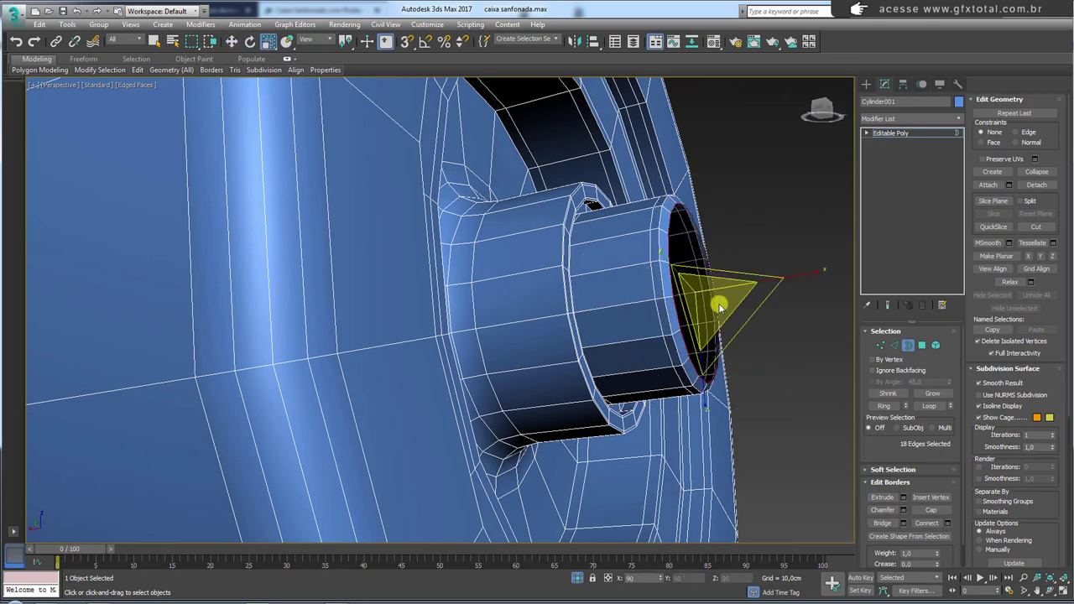
{"action": "key", "text": "w"}
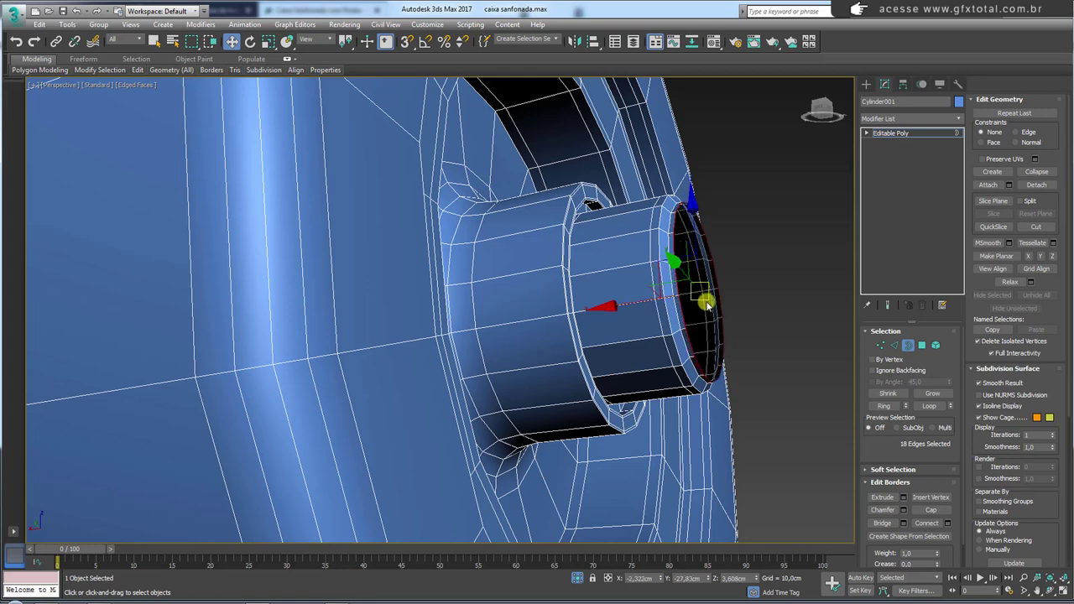
{"action": "key", "text": "r"}
{"action": "left_click_drag", "start_coordinate": [706, 296], "coordinate": [719, 371]}
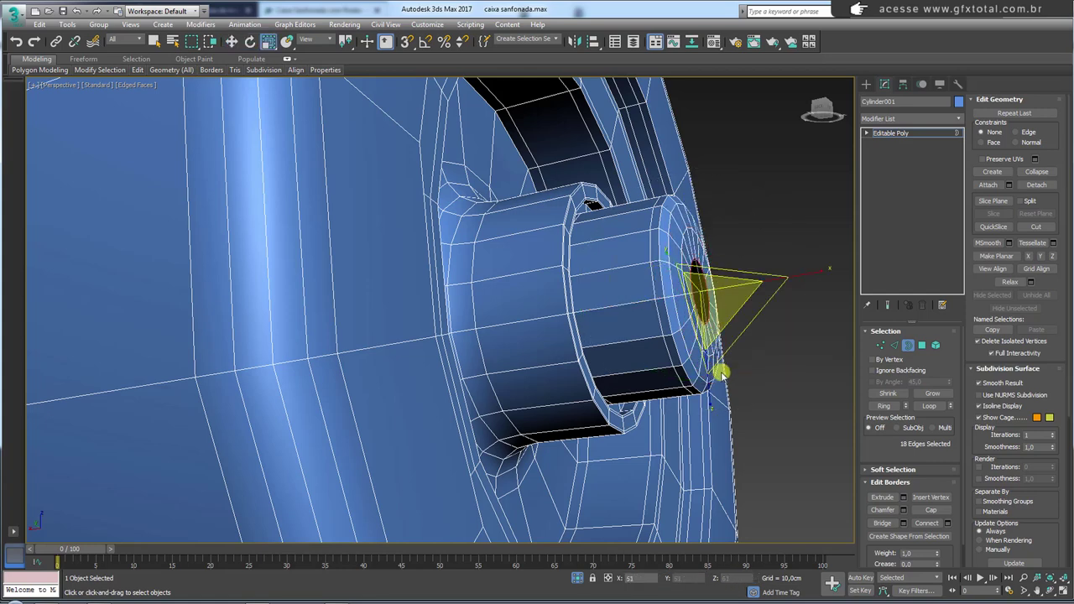
Step: Collapse the hub's end border closed and return to object level
{"action": "left_click", "coordinate": [1041, 172]}
{"action": "key", "text": "z"}
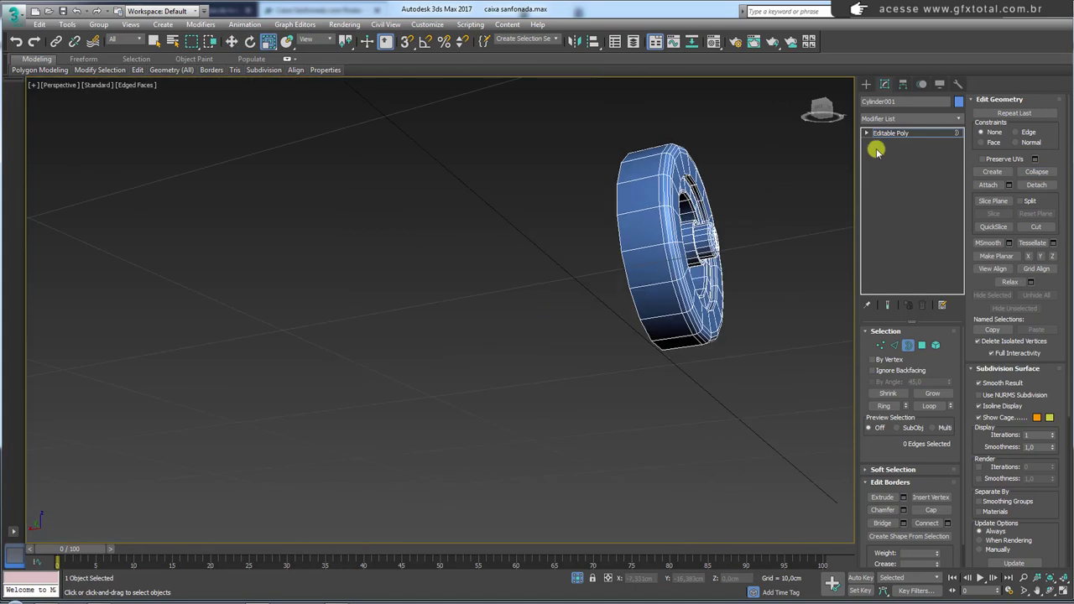
{"action": "left_click", "coordinate": [906, 133]}
{"action": "middle_click_drag", "start_coordinate": [587, 293], "coordinate": [619, 309], "text": "alt"}
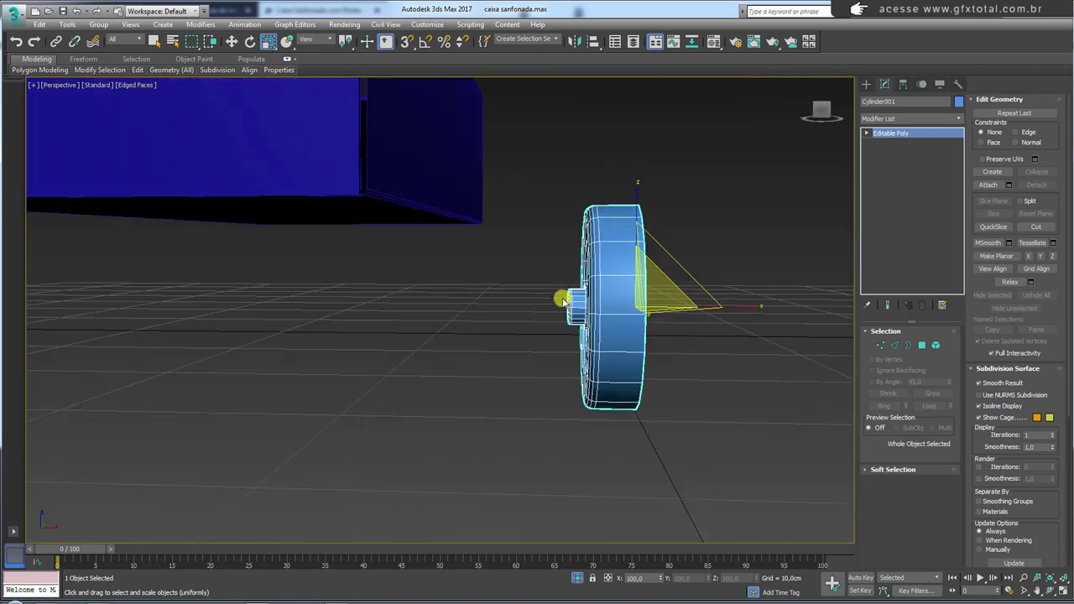
{"action": "left_click", "coordinate": [956, 120]}
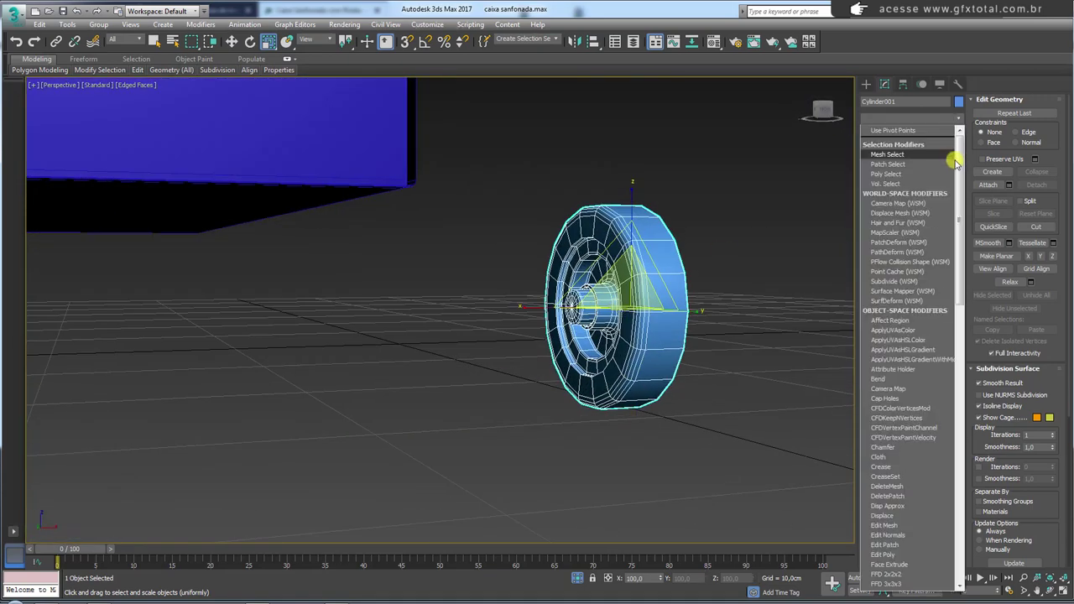
{"action": "left_click_drag", "start_coordinate": [959, 156], "coordinate": [959, 436]}
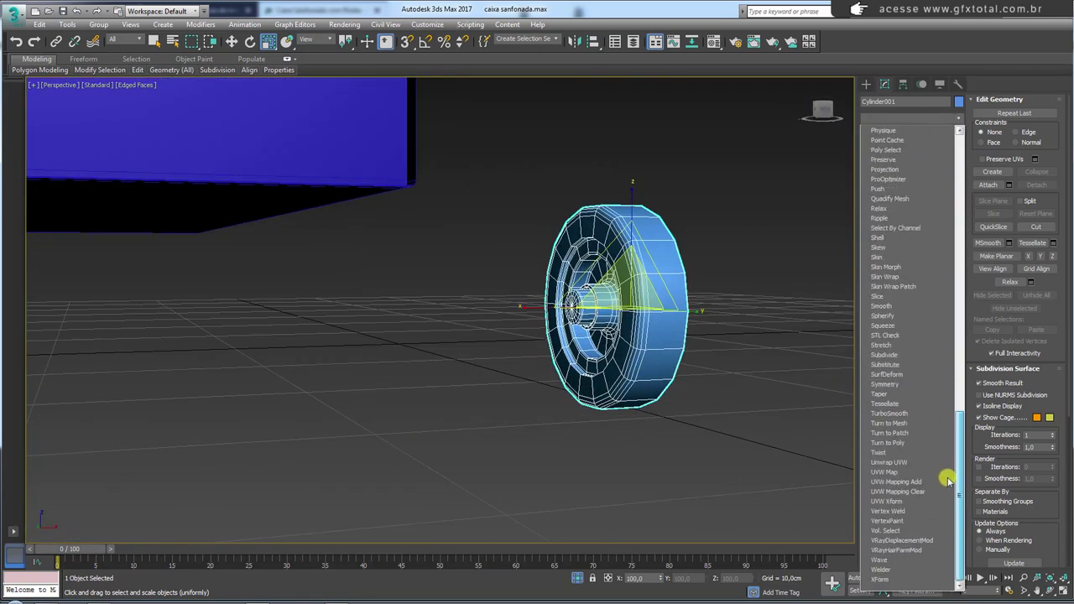
Step: Add a Symmetry modifier on the Z axis and move the open rim border to thin the wheel
{"action": "left_click", "coordinate": [885, 384]}
{"action": "mouse_move", "coordinate": [727, 335]}
{"action": "middle_mouse_down", "text": "alt"}
{"action": "mouse_move", "coordinate": [810, 338]}
{"action": "mouse_move", "coordinate": [741, 338]}
{"action": "mouse_move", "coordinate": [839, 352]}
{"action": "mouse_move", "coordinate": [647, 324]}
{"action": "mouse_move", "coordinate": [744, 310]}
{"action": "mouse_move", "coordinate": [707, 271]}
{"action": "mouse_move", "coordinate": [845, 206]}
{"action": "middle_mouse_up", "text": "alt"}
{"action": "left_click", "coordinate": [926, 354]}
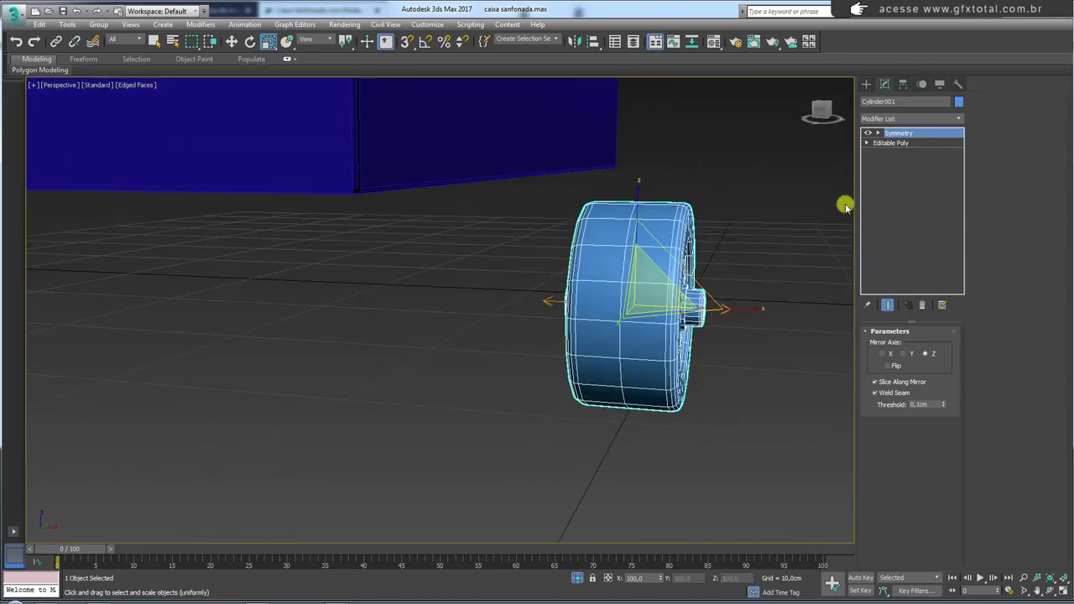
{"action": "left_click", "coordinate": [868, 143]}
{"action": "left_click", "coordinate": [888, 172]}
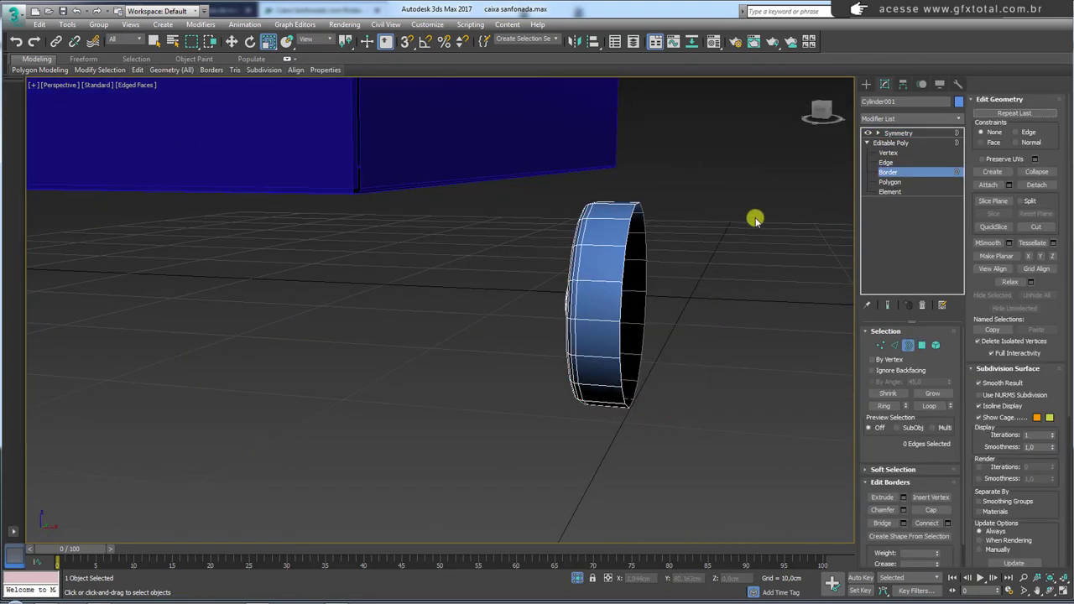
{"action": "left_click_drag", "start_coordinate": [641, 273], "coordinate": [684, 313]}
{"action": "key", "text": "w"}
{"action": "middle_click_drag", "start_coordinate": [683, 313], "coordinate": [693, 309], "text": "alt"}
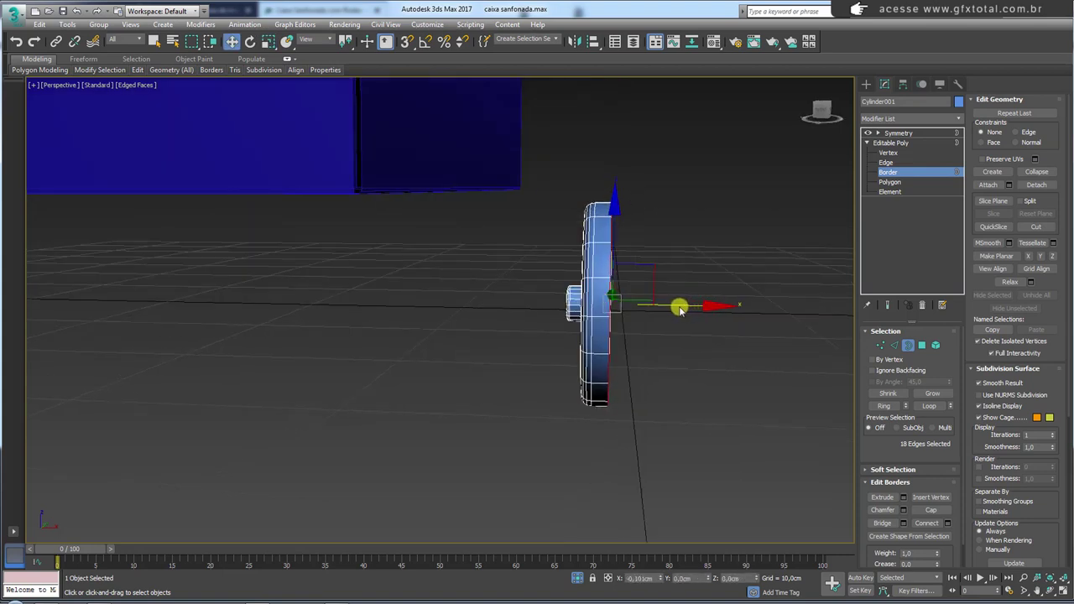
Step: Slide the Symmetry mirror plane so the two wheel halves meet
{"action": "left_click", "coordinate": [895, 134]}
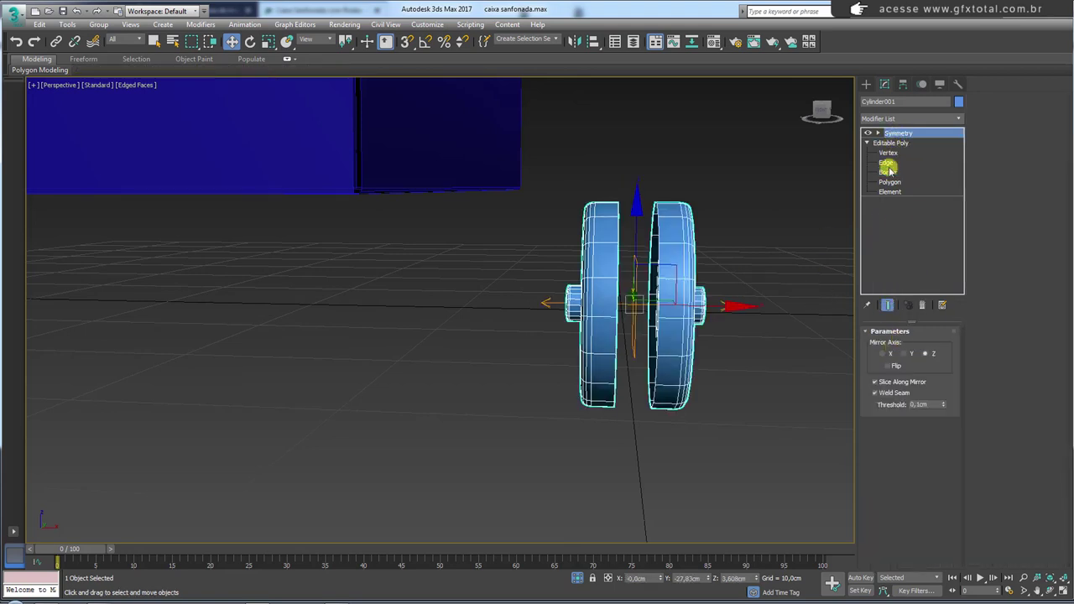
{"action": "left_click", "coordinate": [879, 133]}
{"action": "left_click", "coordinate": [881, 143]}
{"action": "left_click_drag", "start_coordinate": [704, 311], "coordinate": [698, 309]}
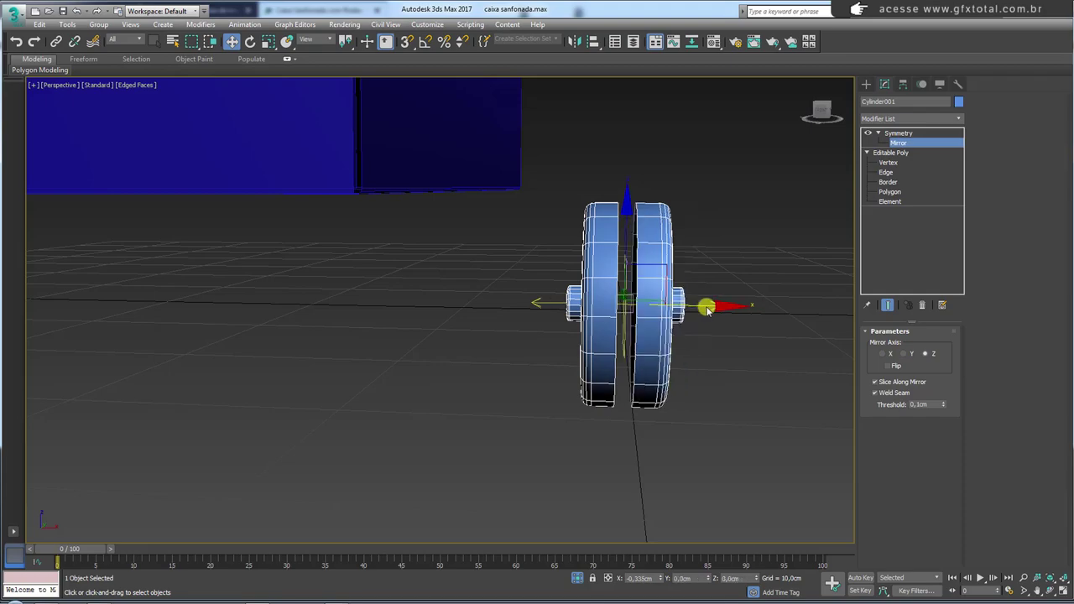
{"action": "mouse_move", "coordinate": [691, 305]}
{"action": "middle_mouse_down", "text": "alt"}
{"action": "mouse_move", "coordinate": [678, 313]}
{"action": "mouse_move", "coordinate": [726, 308]}
{"action": "mouse_move", "coordinate": [643, 278]}
{"action": "middle_mouse_up", "text": "alt"}
Step: Collapse the wheel to Editable Poly and add a TurboSmooth modifier at 1 iteration
{"action": "right_click", "coordinate": [636, 266]}
{"action": "mouse_move", "coordinate": [663, 386]}
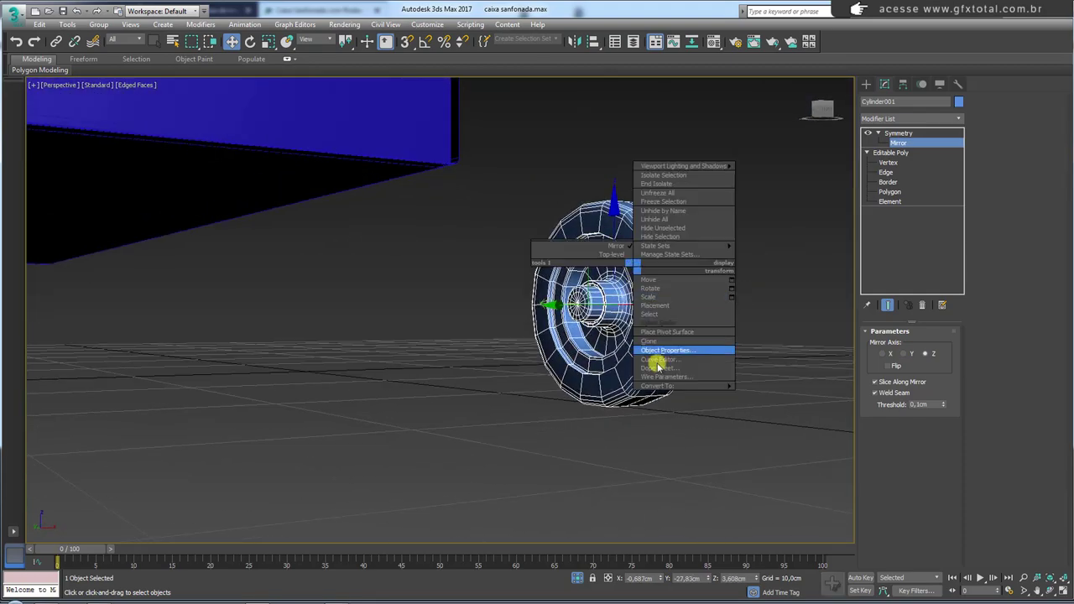
{"action": "left_click", "coordinate": [776, 394]}
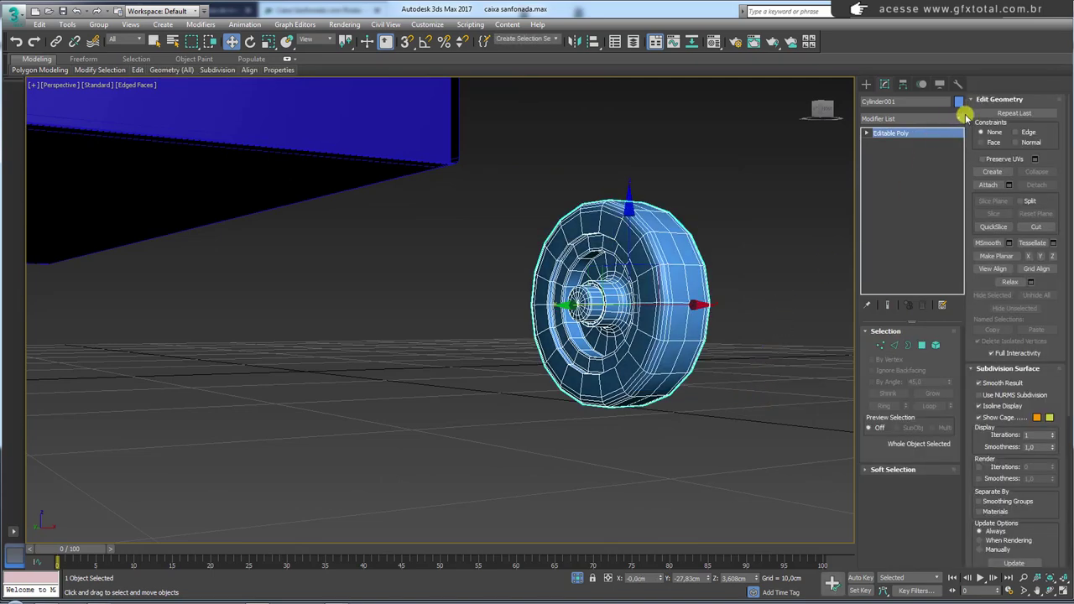
{"action": "left_click", "coordinate": [960, 118]}
{"action": "left_click_drag", "start_coordinate": [959, 151], "coordinate": [955, 453]}
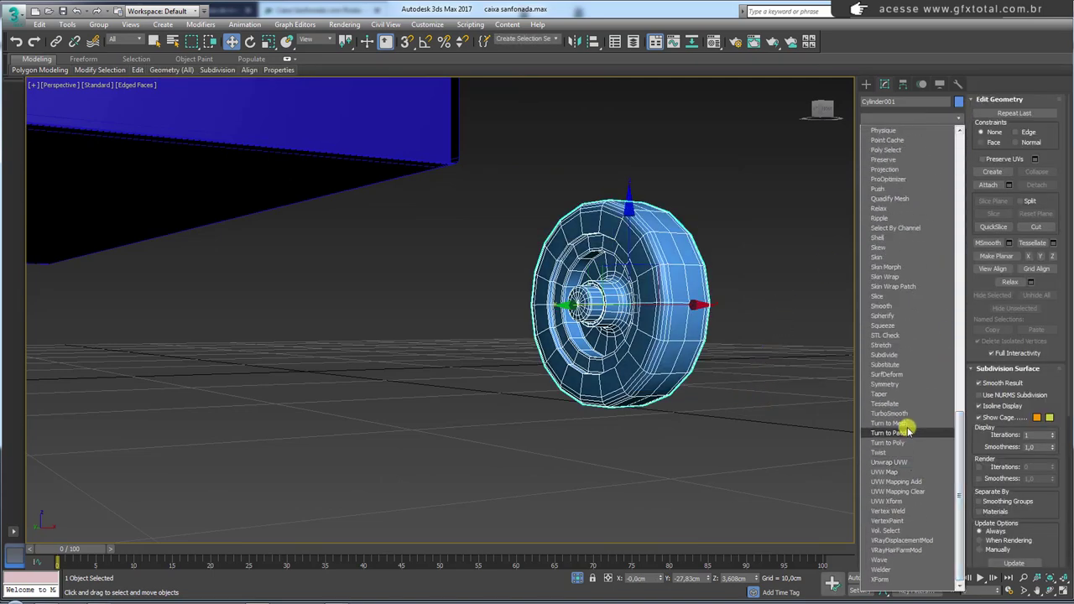
{"action": "left_click", "coordinate": [898, 413]}
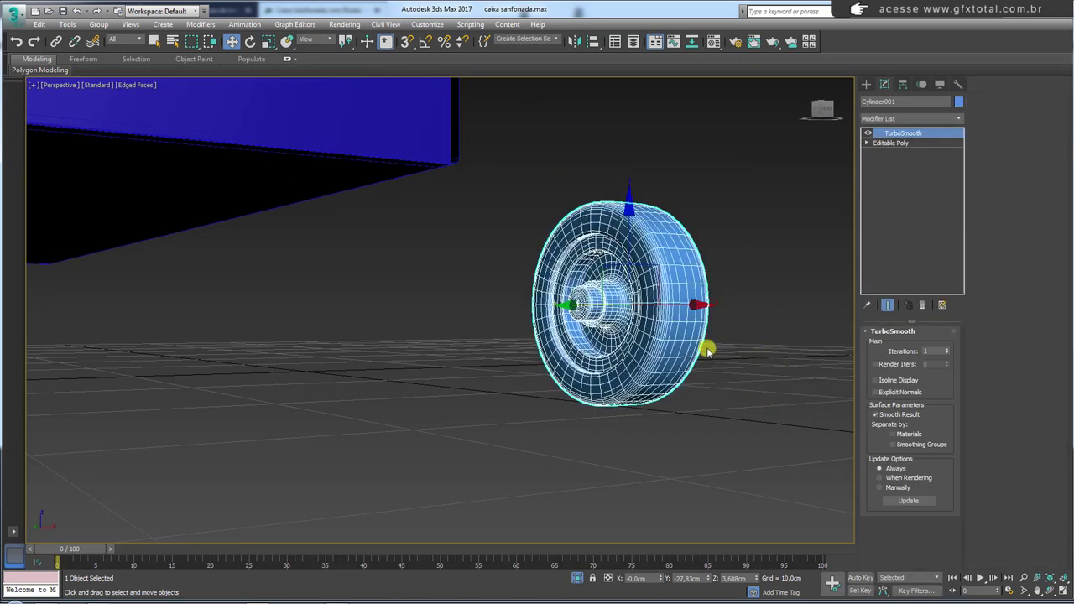
{"action": "left_click", "coordinate": [766, 363]}
{"action": "key", "text": "F4"}
{"action": "mouse_move", "coordinate": [638, 355]}
{"action": "middle_mouse_down", "text": "alt"}
{"action": "mouse_move", "coordinate": [649, 361]}
{"action": "mouse_move", "coordinate": [686, 338]}
{"action": "mouse_move", "coordinate": [607, 355]}
{"action": "mouse_move", "coordinate": [604, 346]}
{"action": "middle_mouse_up", "text": "alt"}
Step: Slide the smoothed wheel left along X so it sits under the clip bracket
{"action": "left_click", "coordinate": [604, 346]}
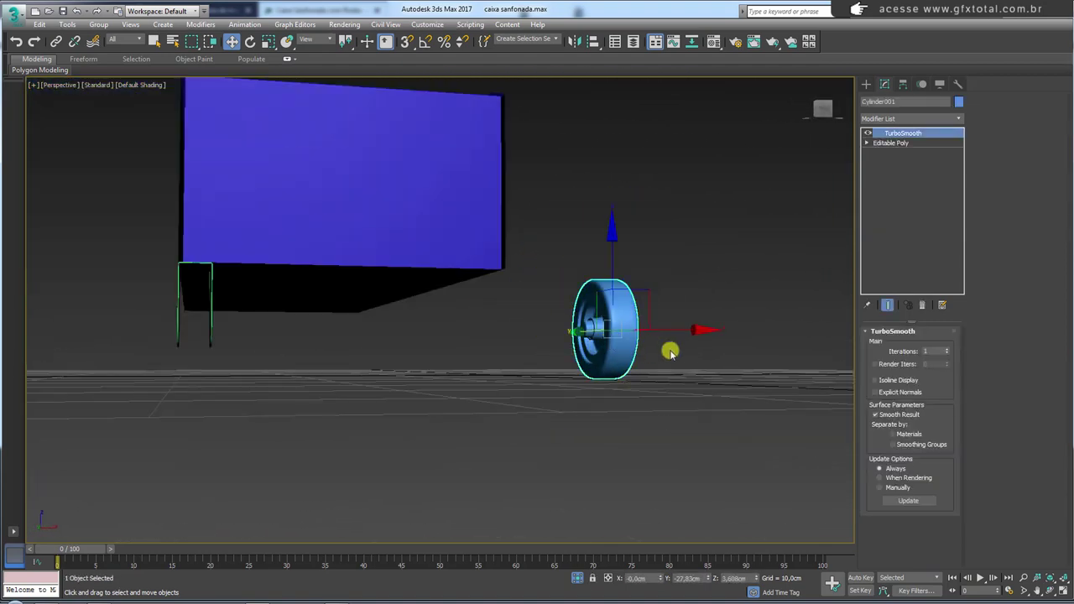
{"action": "left_click_drag", "start_coordinate": [672, 333], "coordinate": [265, 333]}
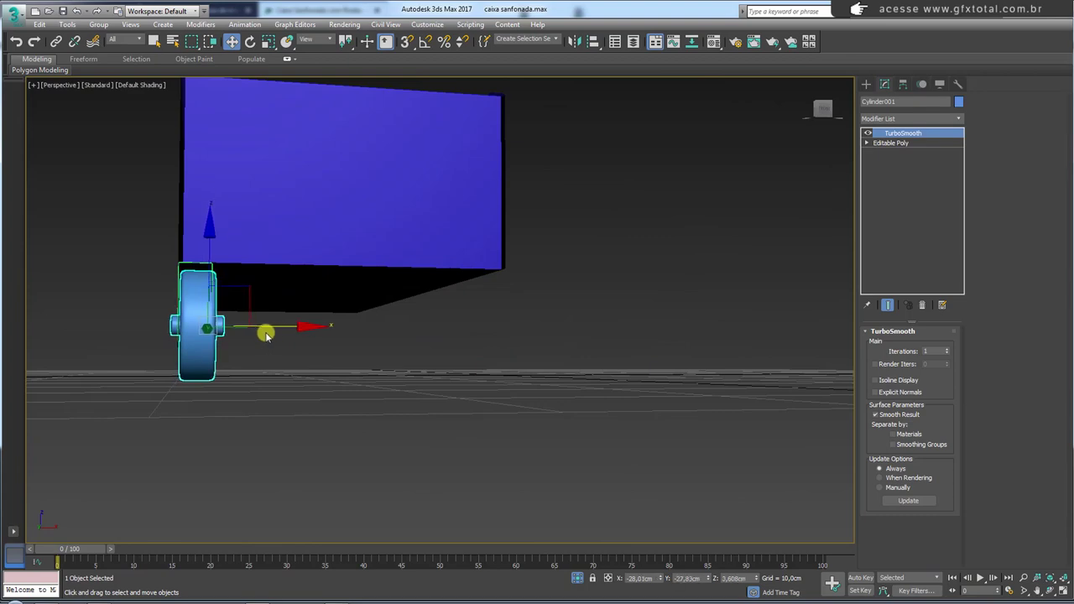
{"action": "scroll", "coordinate": [265, 334], "scroll_direction": "up", "scroll_amount": 3}
{"action": "mouse_move", "coordinate": [221, 324]}
{"action": "middle_mouse_down"}
{"action": "mouse_move", "coordinate": [456, 364]}
{"action": "mouse_move", "coordinate": [449, 384]}
{"action": "mouse_move", "coordinate": [419, 377]}
{"action": "mouse_move", "coordinate": [476, 381]}
{"action": "mouse_move", "coordinate": [427, 264]}
{"action": "middle_mouse_up"}
{"action": "key", "text": "r"}
{"action": "key", "text": "w"}
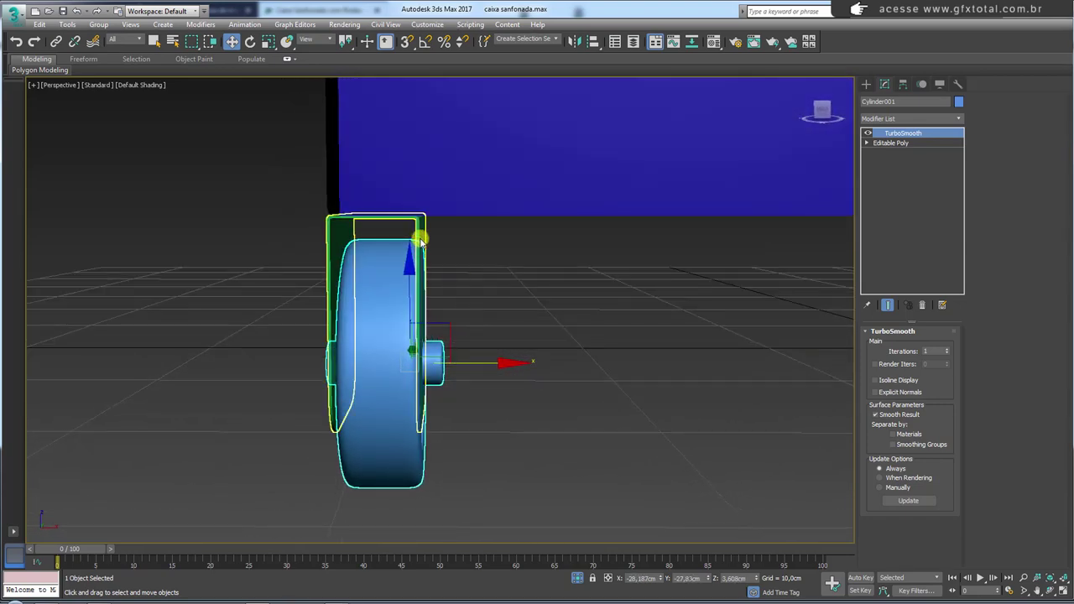
Step: Widen Box003's bracket by moving one side's vertices outward along X
{"action": "left_click", "coordinate": [420, 237]}
{"action": "left_click", "coordinate": [870, 143]}
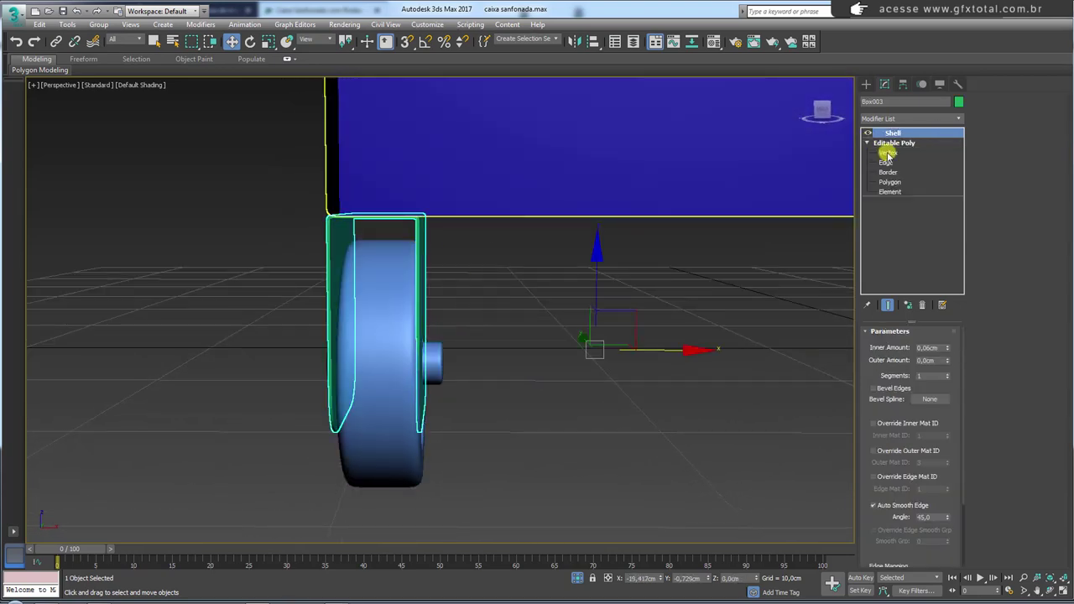
{"action": "left_click", "coordinate": [888, 153]}
{"action": "left_click_drag", "start_coordinate": [382, 504], "coordinate": [381, 501]}
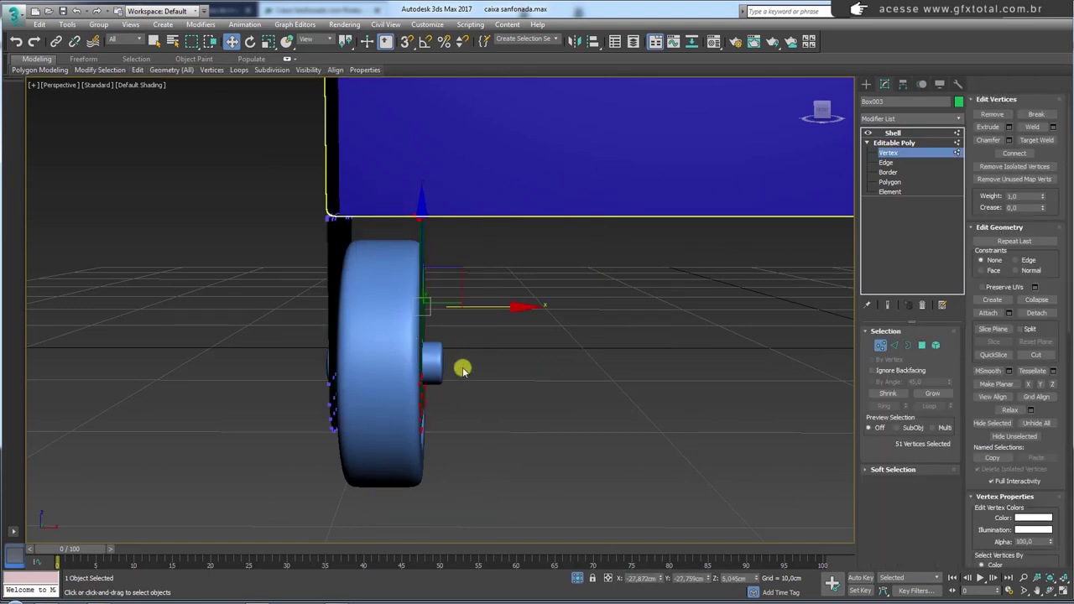
{"action": "left_click_drag", "start_coordinate": [490, 310], "coordinate": [569, 295]}
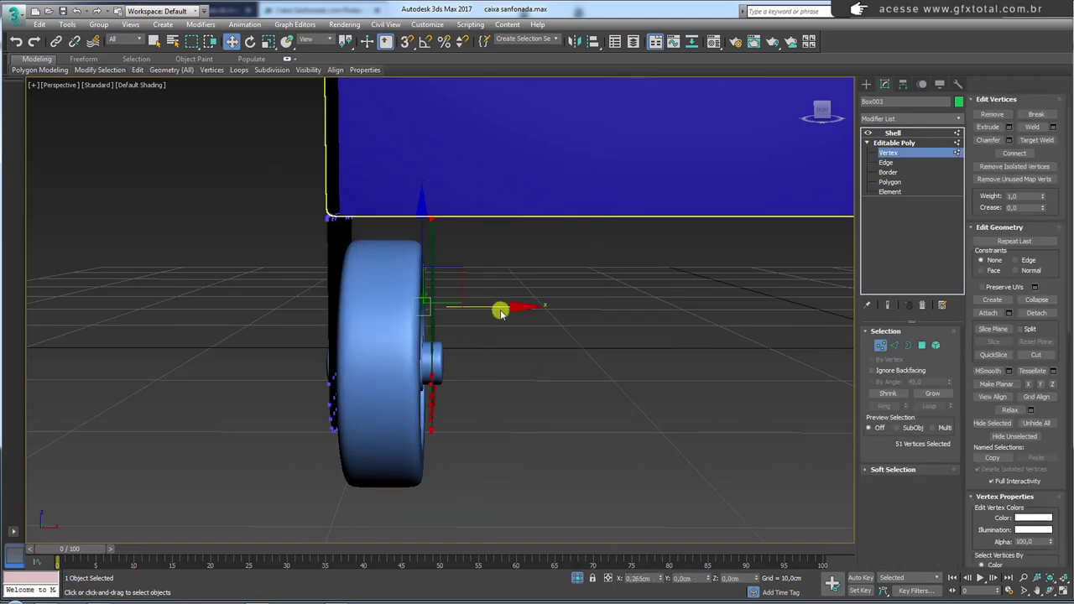
{"action": "left_click", "coordinate": [895, 133]}
Step: Orbit to a front view of the bracket and wheel, then reselect the wheel
{"action": "middle_click_drag", "start_coordinate": [427, 360], "coordinate": [489, 360], "text": "alt"}
{"action": "scroll", "coordinate": [489, 360], "scroll_direction": "down", "scroll_amount": 5}
{"action": "middle_click_drag", "start_coordinate": [525, 421], "coordinate": [556, 530], "text": "alt"}
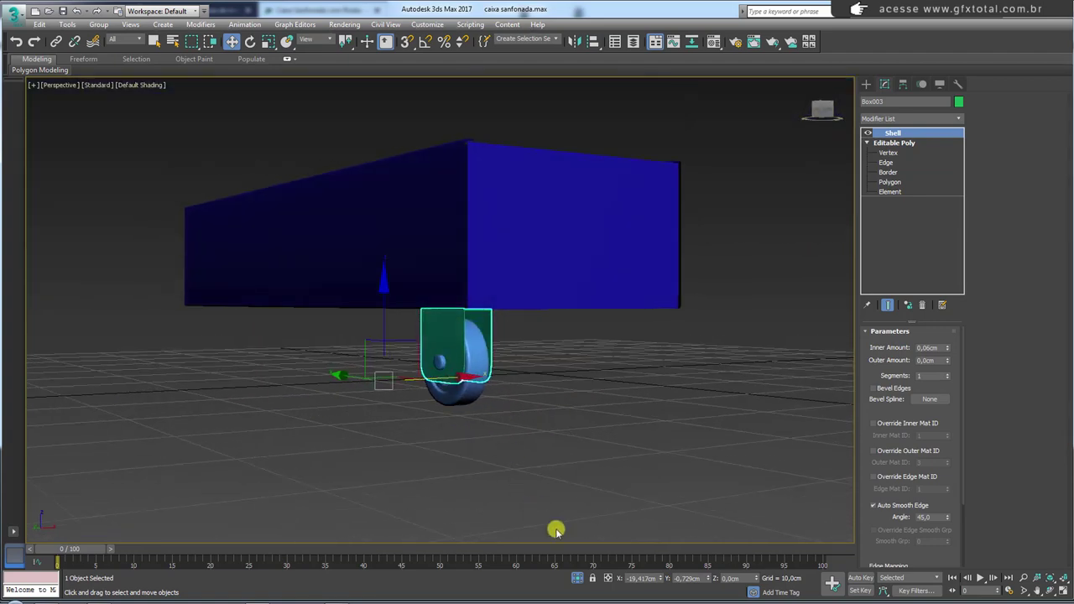
{"action": "mouse_move", "coordinate": [578, 577]}
{"action": "middle_mouse_down", "text": "alt"}
{"action": "mouse_move", "coordinate": [582, 470]}
{"action": "mouse_move", "coordinate": [499, 384]}
{"action": "mouse_move", "coordinate": [503, 395]}
{"action": "mouse_move", "coordinate": [443, 422]}
{"action": "mouse_move", "coordinate": [475, 412]}
{"action": "middle_mouse_up", "text": "alt"}
{"action": "scroll", "coordinate": [494, 372], "scroll_direction": "up", "scroll_amount": 3}
{"action": "left_click", "coordinate": [484, 386]}
{"action": "scroll", "coordinate": [453, 421], "scroll_direction": "down", "scroll_amount": 3}
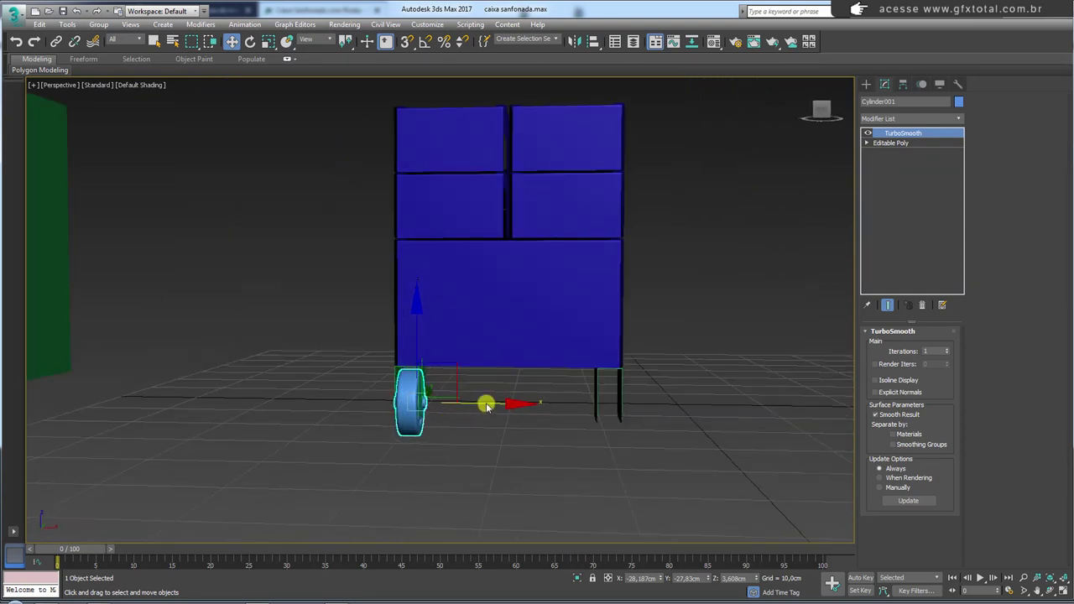
Step: Shift-drag the wheel rightward as an Instance, Cylinder002, and nudge it further along X
{"action": "left_click_drag", "start_coordinate": [487, 405], "coordinate": [677, 419], "text": "shift"}
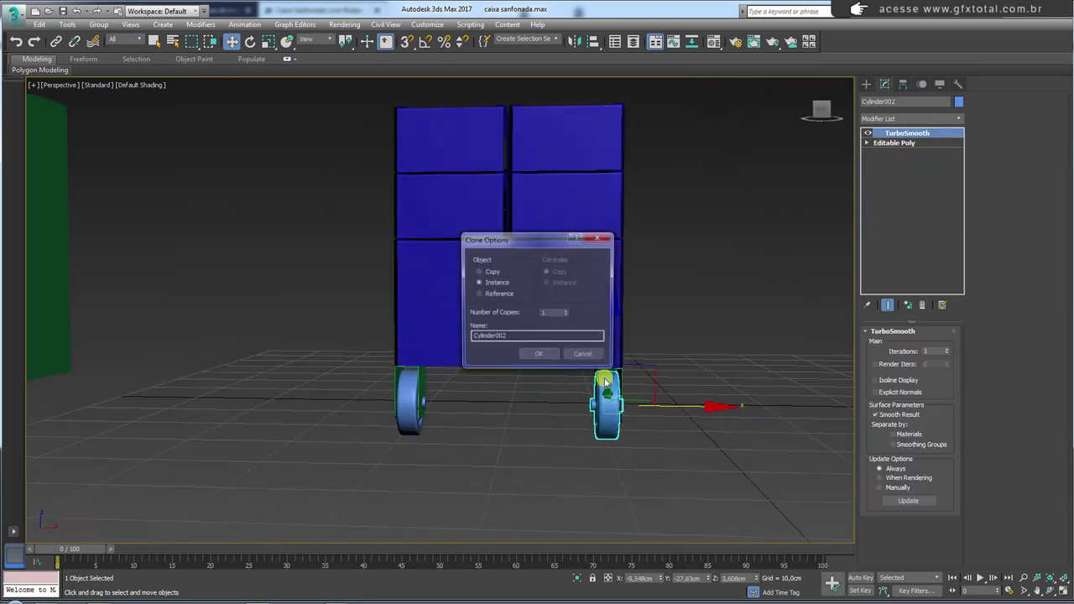
{"action": "left_click", "coordinate": [539, 353]}
{"action": "scroll", "coordinate": [614, 391], "scroll_direction": "up", "scroll_amount": 3}
{"action": "scroll", "coordinate": [595, 398], "scroll_direction": "up", "scroll_amount": 4}
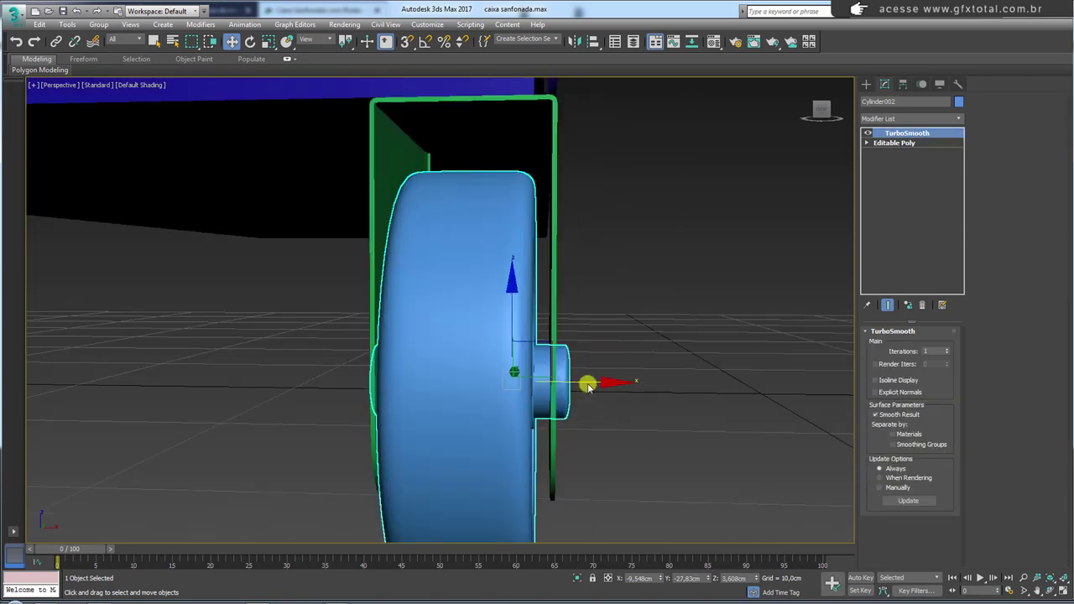
{"action": "left_click_drag", "start_coordinate": [587, 386], "coordinate": [595, 384]}
{"action": "scroll", "coordinate": [594, 385], "scroll_direction": "down", "scroll_amount": 5}
Step: Orbit to a raised view of the box and wheels and check the toolbox reference photo
{"action": "mouse_move", "coordinate": [549, 420]}
{"action": "middle_mouse_down", "text": "alt"}
{"action": "mouse_move", "coordinate": [501, 470]}
{"action": "mouse_move", "coordinate": [456, 431]}
{"action": "mouse_move", "coordinate": [676, 476]}
{"action": "mouse_move", "coordinate": [475, 425]}
{"action": "mouse_move", "coordinate": [576, 311]}
{"action": "mouse_move", "coordinate": [647, 391]}
{"action": "mouse_move", "coordinate": [451, 396]}
{"action": "mouse_move", "coordinate": [436, 436]}
{"action": "middle_mouse_up", "text": "alt"}
{"action": "left_click", "coordinate": [328, 601]}
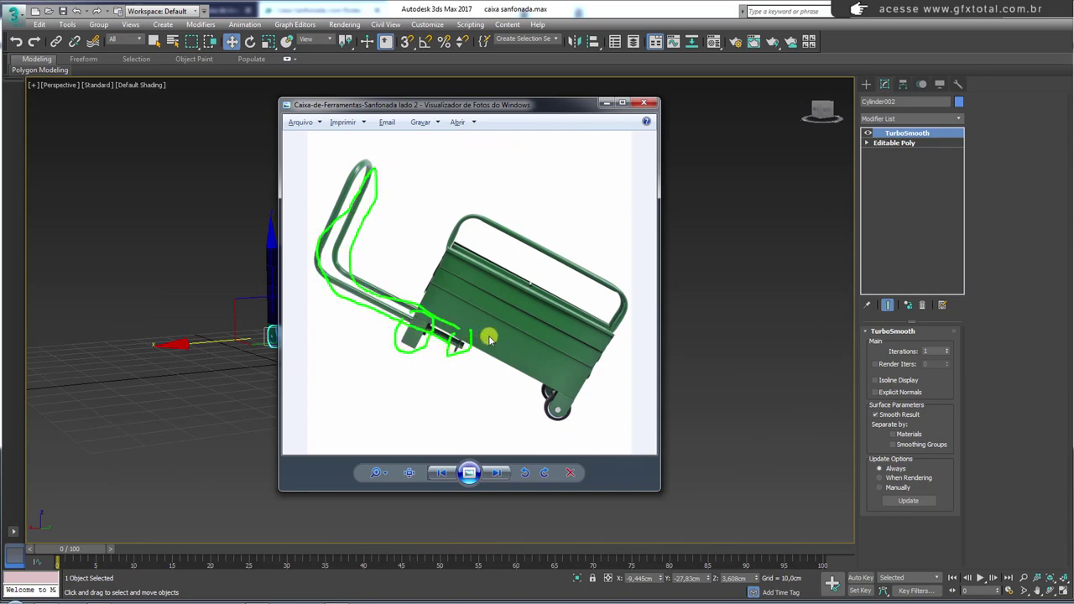
{"action": "key", "text": "Escape"}
{"action": "key", "text": "Escape"}
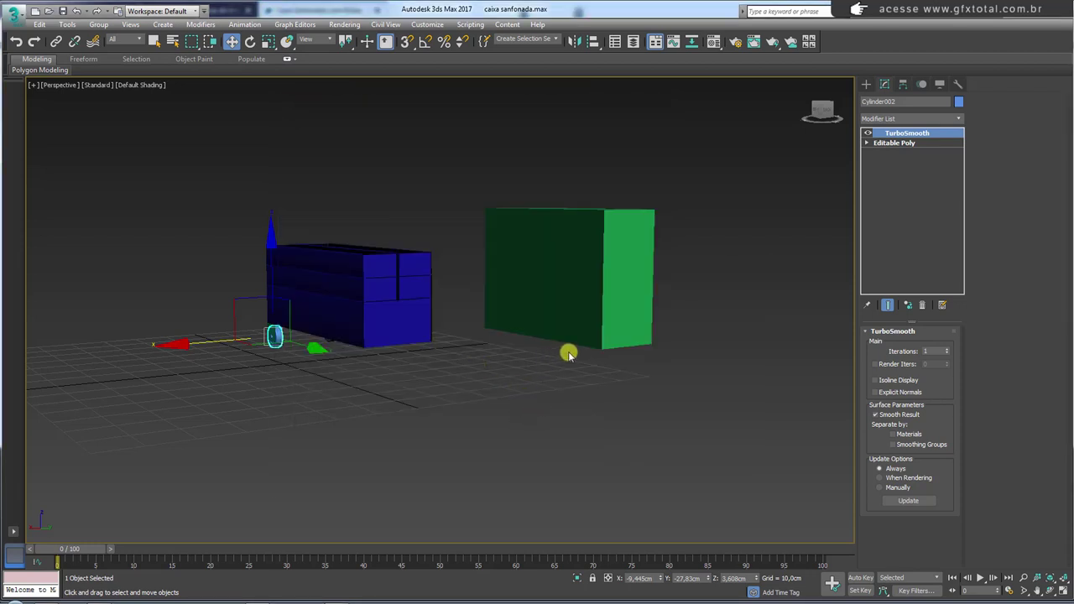
Step: Clone the green block leftward as a copy
{"action": "left_click", "coordinate": [574, 329]}
{"action": "middle_click_drag", "start_coordinate": [574, 330], "coordinate": [568, 353], "text": "alt"}
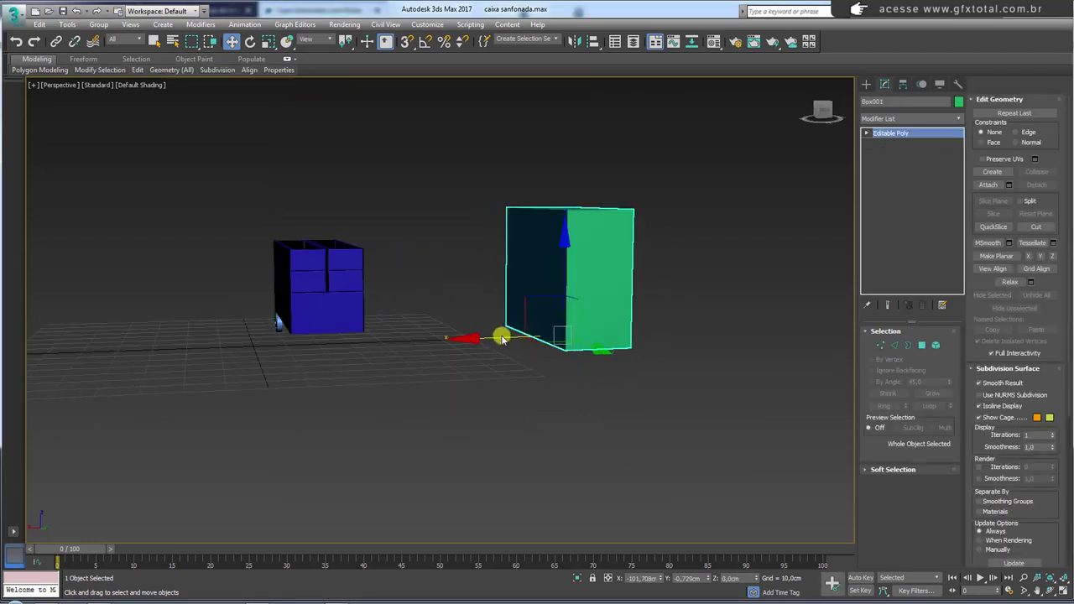
{"action": "left_click_drag", "start_coordinate": [501, 338], "coordinate": [411, 344], "text": "shift"}
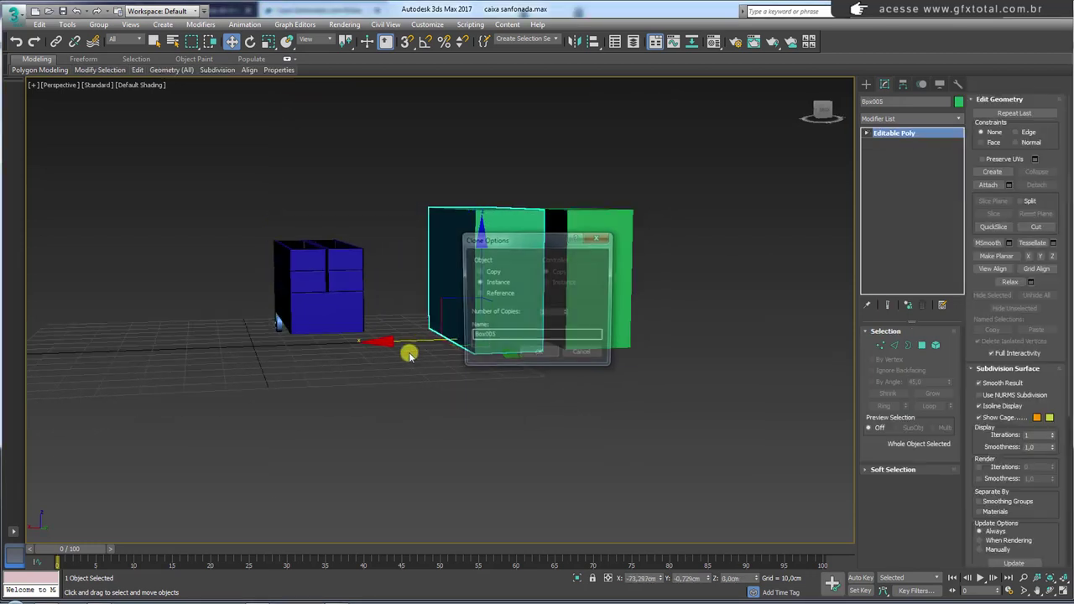
{"action": "left_click", "coordinate": [542, 356]}
Step: Keep only the copy's bottom ring of faces, deleting the rest to form an open tray
{"action": "left_click", "coordinate": [892, 345]}
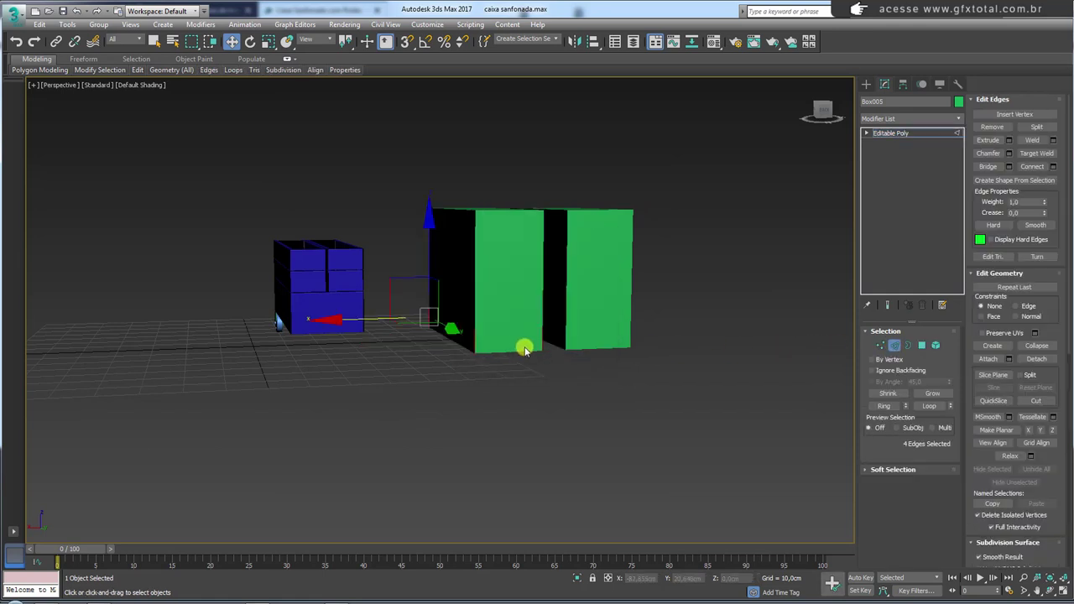
{"action": "left_click", "coordinate": [477, 344]}
{"action": "left_click", "coordinate": [892, 407]}
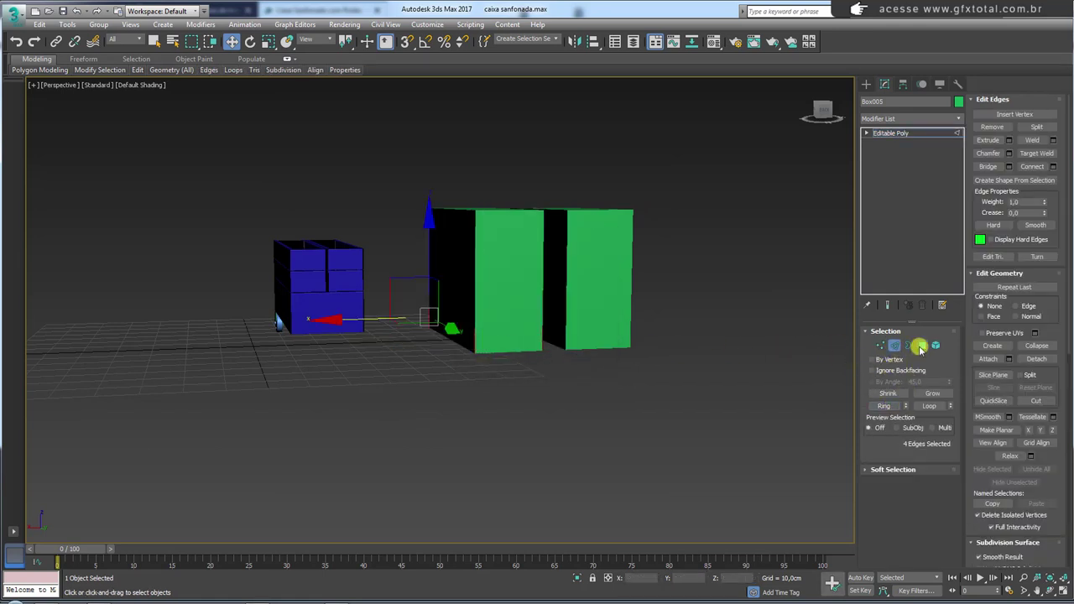
{"action": "left_click", "coordinate": [921, 345], "text": "ctrl"}
{"action": "key", "text": "ctrl+i"}
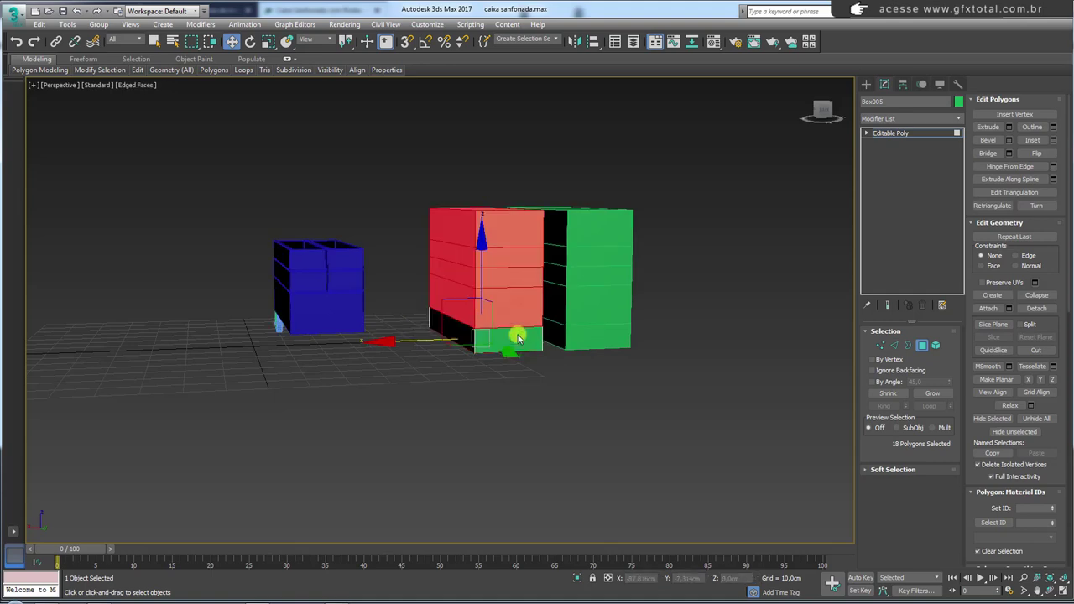
{"action": "key", "text": "Delete"}
{"action": "mouse_move", "coordinate": [516, 335]}
{"action": "middle_mouse_down", "text": "alt"}
{"action": "mouse_move", "coordinate": [510, 378]}
{"action": "mouse_move", "coordinate": [831, 192]}
{"action": "middle_mouse_up", "text": "alt"}
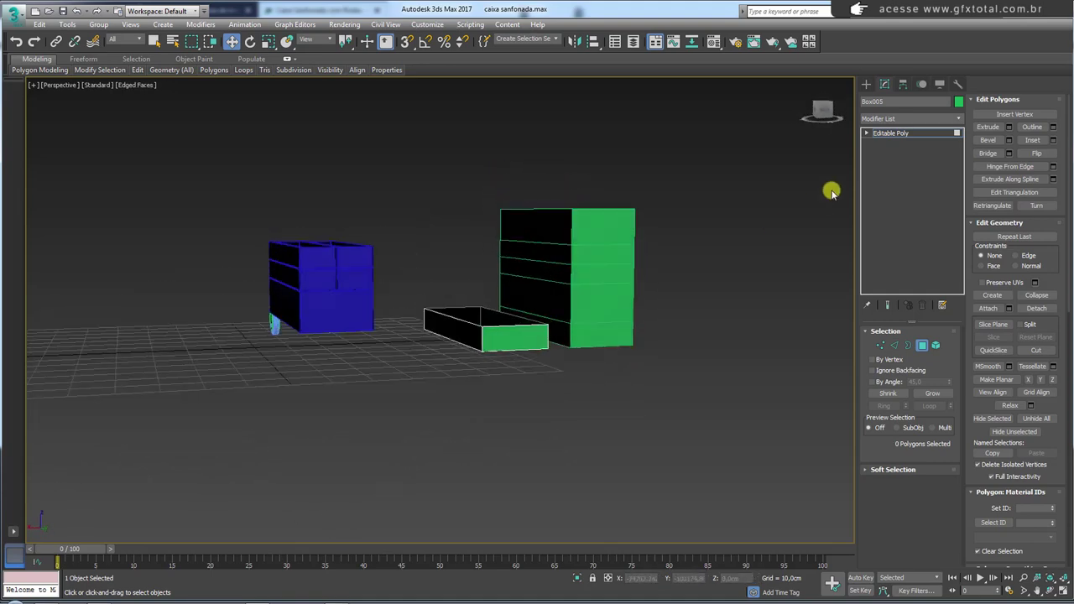
{"action": "left_click", "coordinate": [892, 133]}
Step: Align the tray to the blue box
{"action": "key", "text": "alt+a"}
{"action": "left_click", "coordinate": [340, 323]}
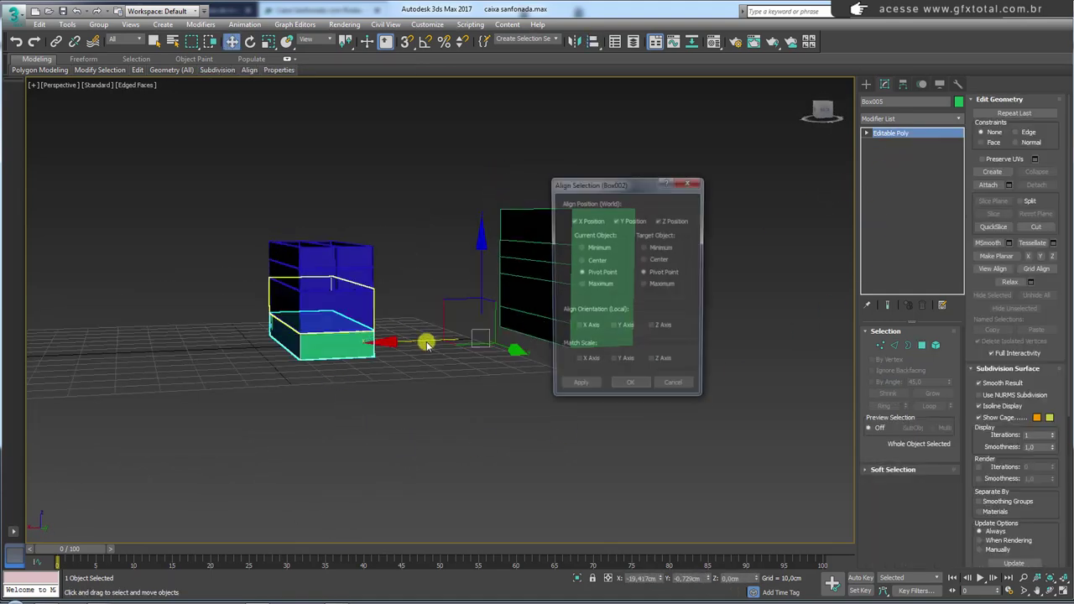
{"action": "left_click", "coordinate": [610, 388]}
{"action": "middle_click_drag", "start_coordinate": [367, 364], "coordinate": [466, 365], "text": "alt"}
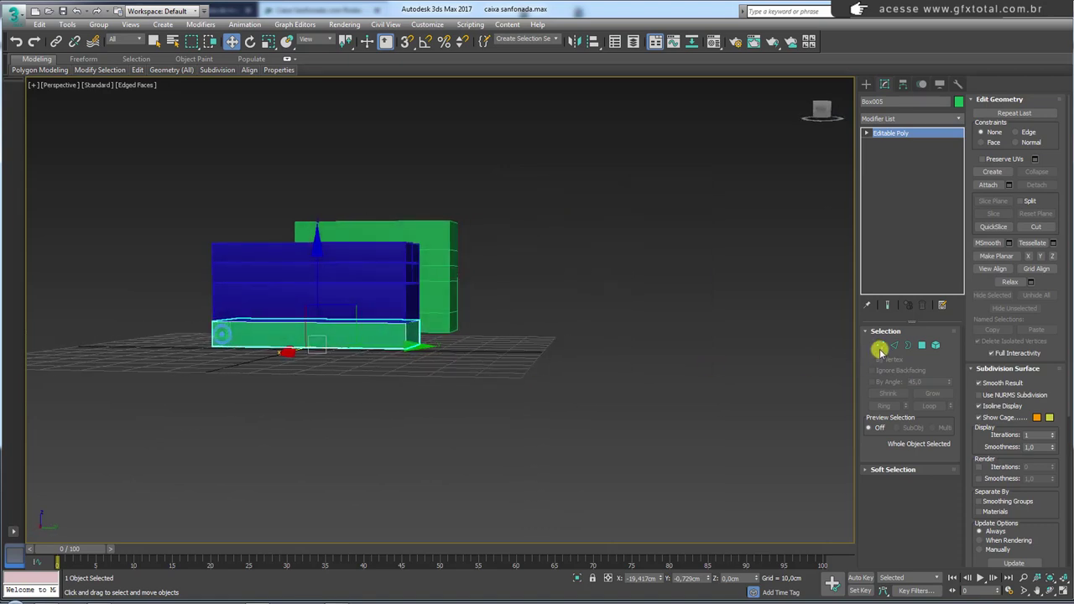
Step: Pull the tray's end vertices in to shorten it, then bring up the reference photo
{"action": "left_click", "coordinate": [880, 347]}
{"action": "mouse_move", "coordinate": [294, 344]}
{"action": "left_mouse_down"}
{"action": "mouse_move", "coordinate": [352, 333]}
{"action": "mouse_move", "coordinate": [450, 341]}
{"action": "mouse_move", "coordinate": [431, 347]}
{"action": "left_mouse_up"}
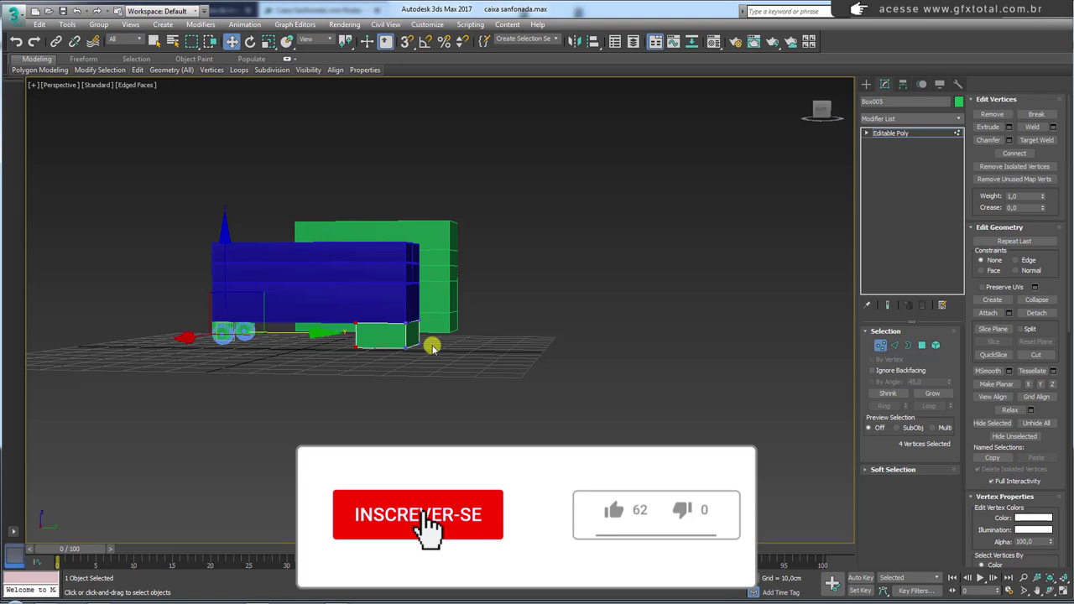
{"action": "mouse_move", "coordinate": [431, 346]}
{"action": "middle_mouse_down", "text": "alt"}
{"action": "mouse_move", "coordinate": [441, 350]}
{"action": "mouse_move", "coordinate": [422, 343]}
{"action": "middle_mouse_up", "text": "alt"}
{"action": "scroll", "coordinate": [448, 352], "scroll_direction": "up", "scroll_amount": 2}
{"action": "scroll", "coordinate": [449, 355], "scroll_direction": "up", "scroll_amount": 2}
{"action": "key", "text": "alt+Tab"}
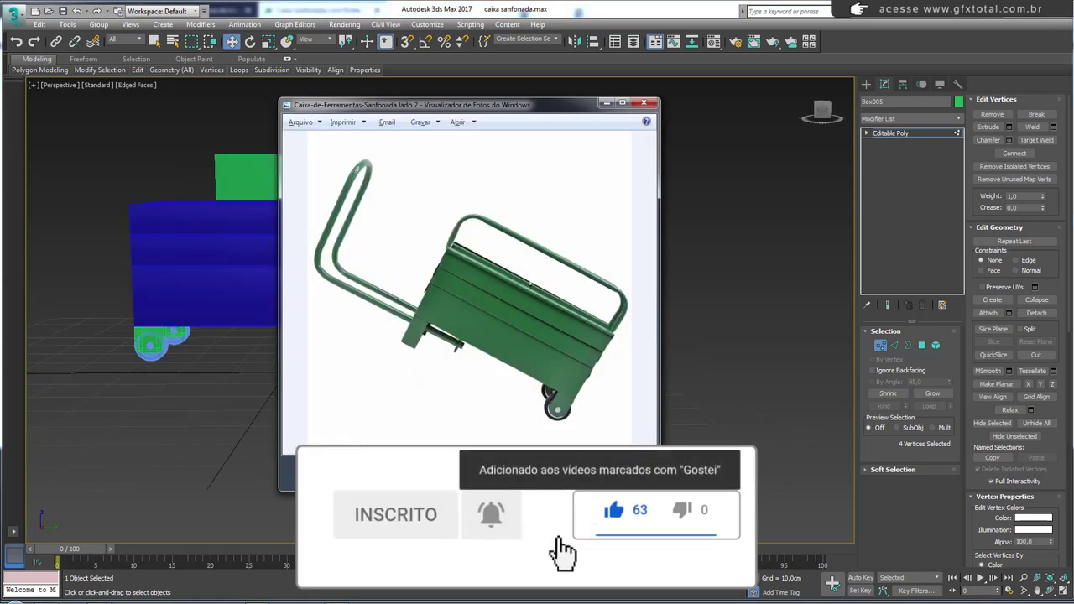
Step: Compare the green tray against the front toolbox reference photo, then close the photo
{"action": "left_click", "coordinate": [503, 472]}
{"action": "left_click", "coordinate": [505, 474]}
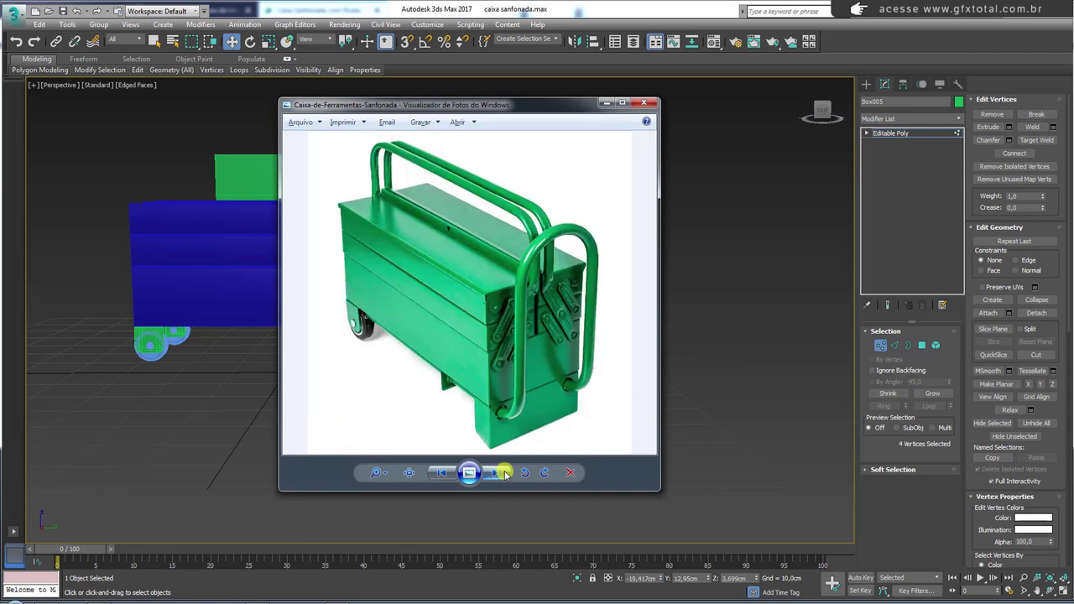
{"action": "key", "text": "alt+Tab"}
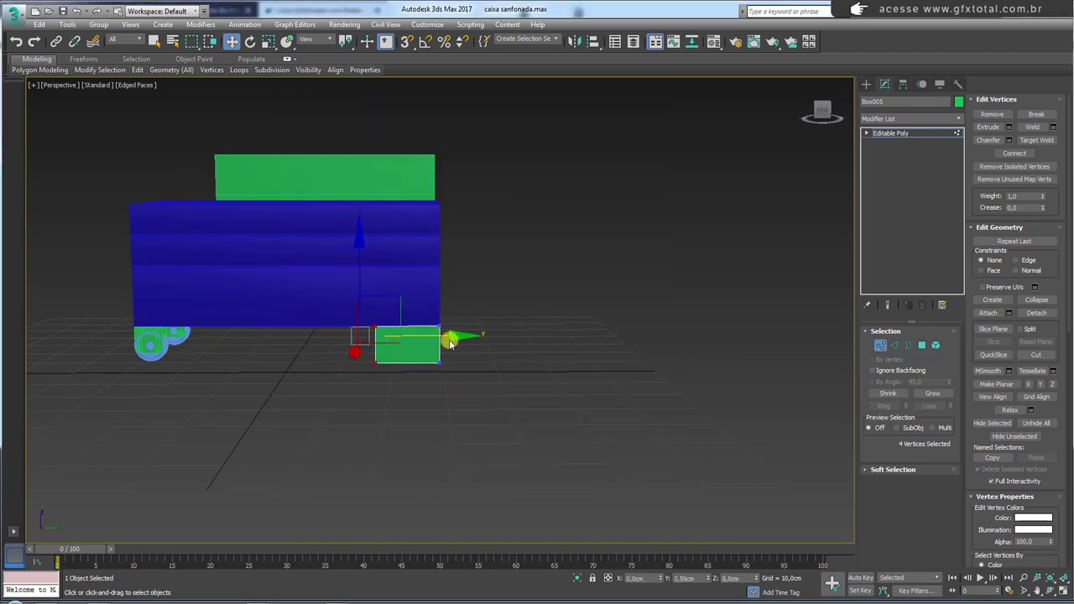
{"action": "scroll", "coordinate": [435, 362], "scroll_direction": "up", "scroll_amount": 2}
{"action": "scroll", "coordinate": [435, 361], "scroll_direction": "up", "scroll_amount": 2}
{"action": "mouse_move", "coordinate": [434, 359]}
{"action": "middle_mouse_down", "text": "alt"}
{"action": "mouse_move", "coordinate": [396, 344]}
{"action": "mouse_move", "coordinate": [470, 343]}
{"action": "middle_mouse_up", "text": "alt"}
{"action": "key", "text": "alt+Tab"}
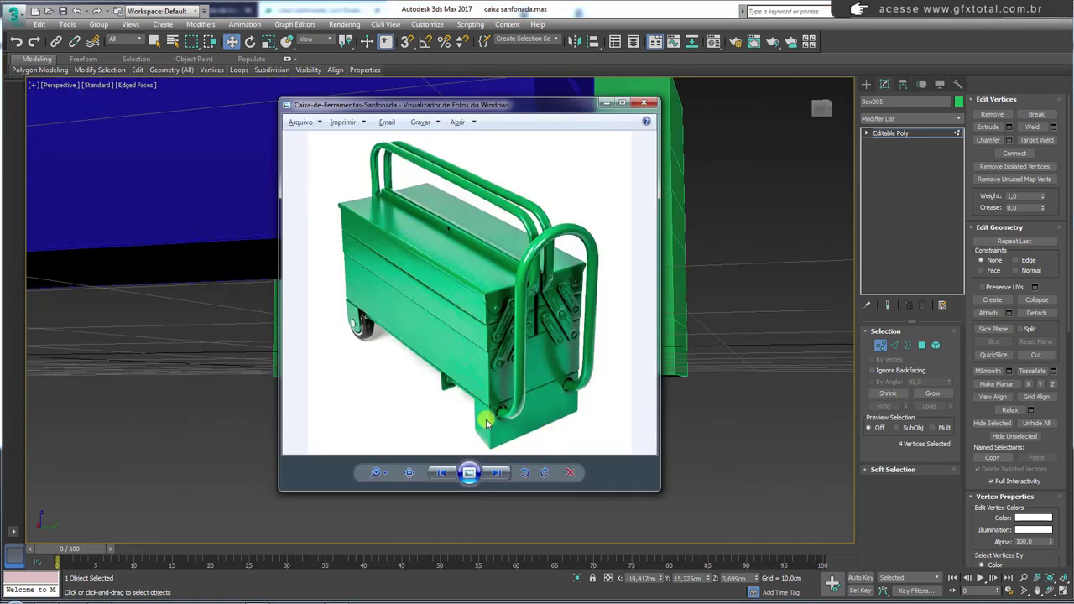
{"action": "scroll", "coordinate": [487, 422], "scroll_direction": "up", "scroll_amount": 3}
{"action": "scroll", "coordinate": [510, 378], "scroll_direction": "down", "scroll_amount": 2}
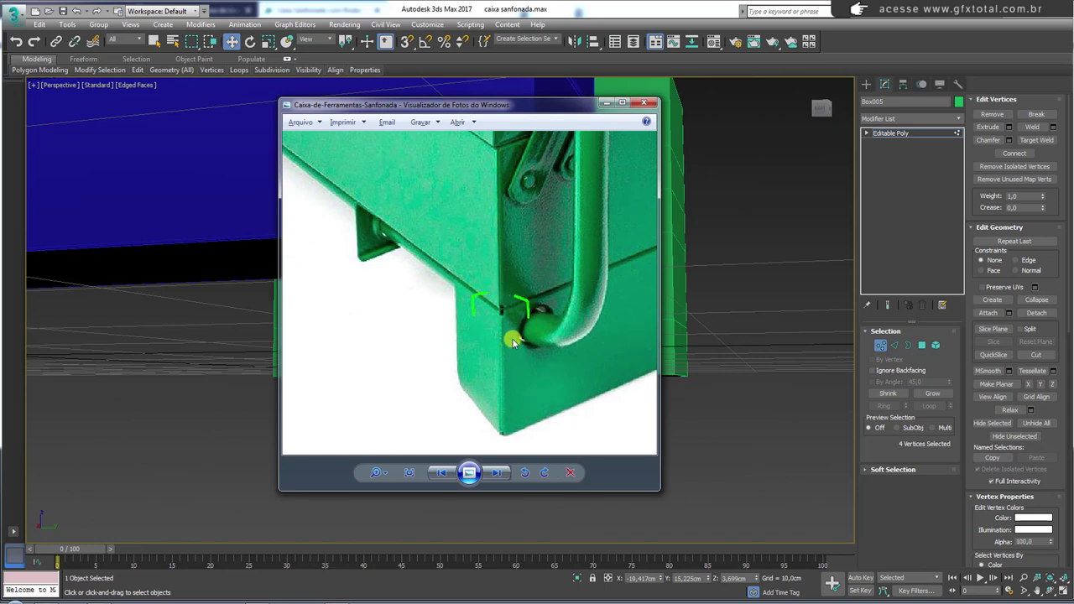
{"action": "key", "text": "Escape"}
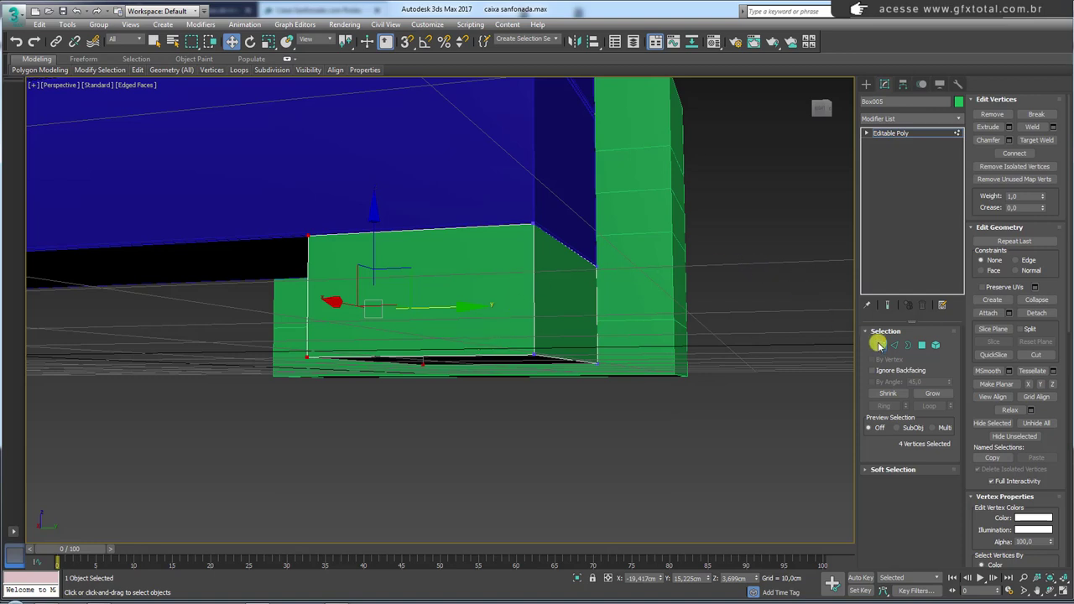
Step: Select the ring of vertical corner edges and chamfer them 1,0cm with 2 segments
{"action": "key", "text": "2"}
{"action": "left_click", "coordinate": [535, 290]}
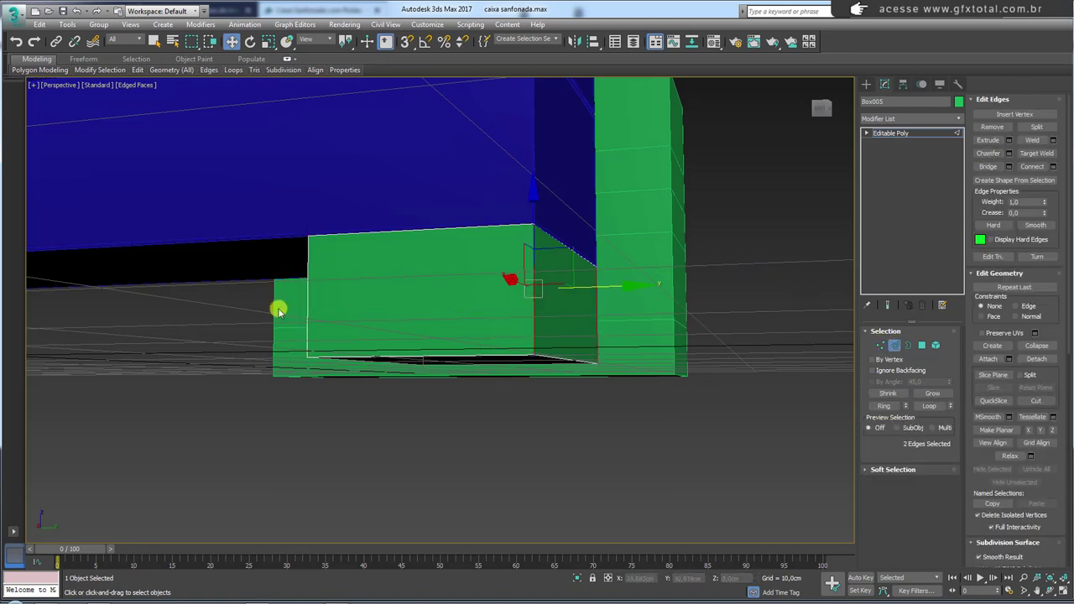
{"action": "left_click", "coordinate": [889, 405]}
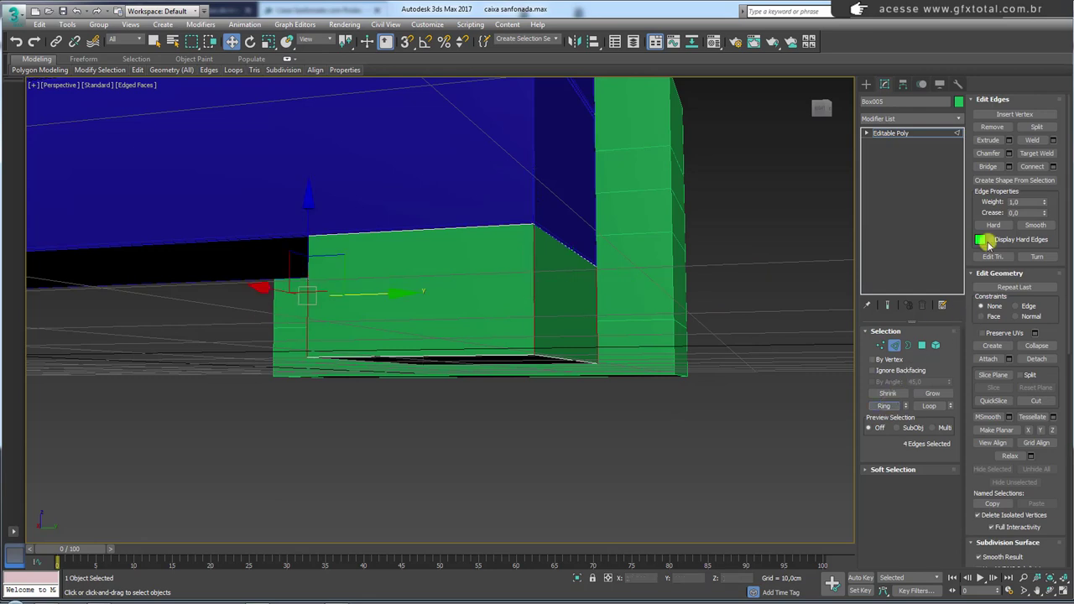
{"action": "left_click", "coordinate": [997, 158]}
{"action": "scroll", "coordinate": [550, 269], "scroll_direction": "up", "scroll_amount": 3}
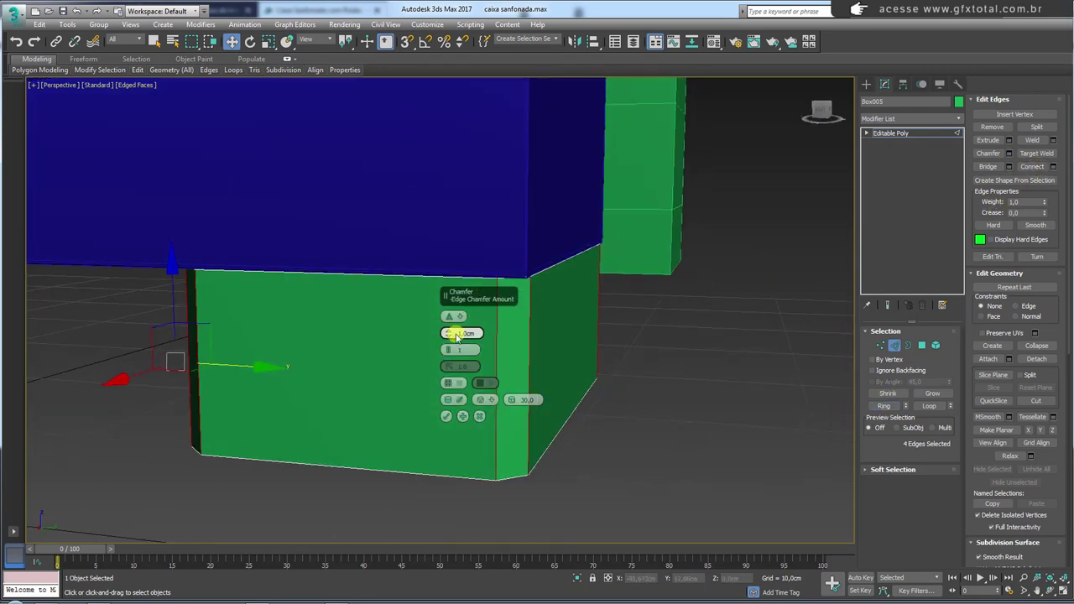